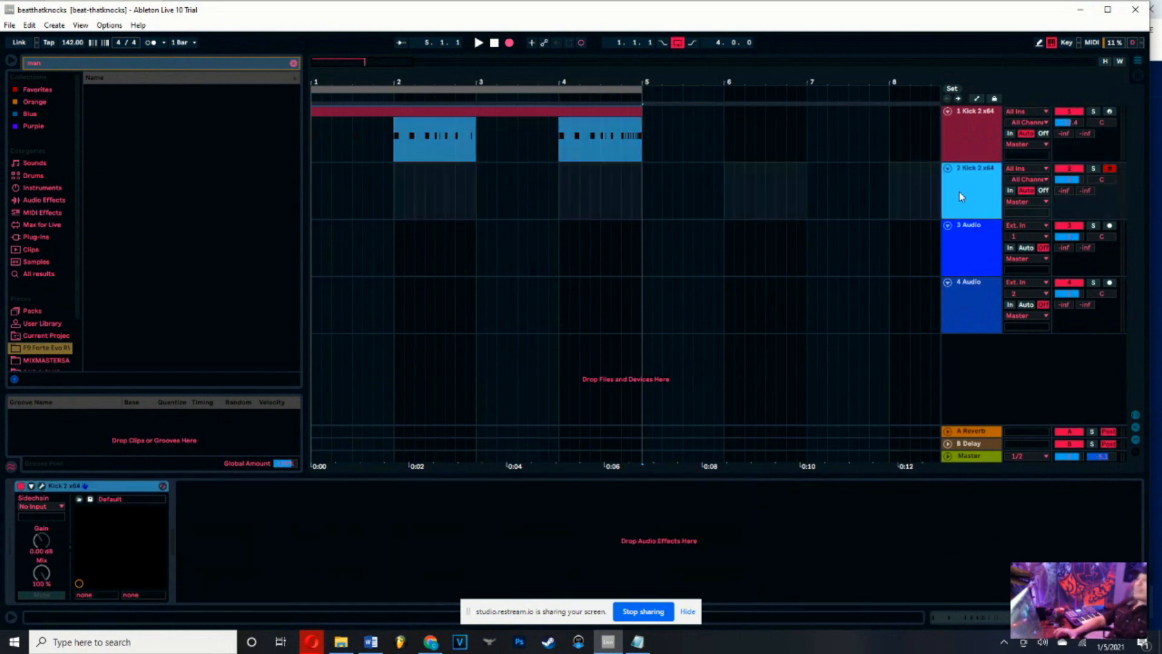
# Check the first kick track's device chain and view the Kick 2 instrument on the second track
pyautogui.click(969, 125)
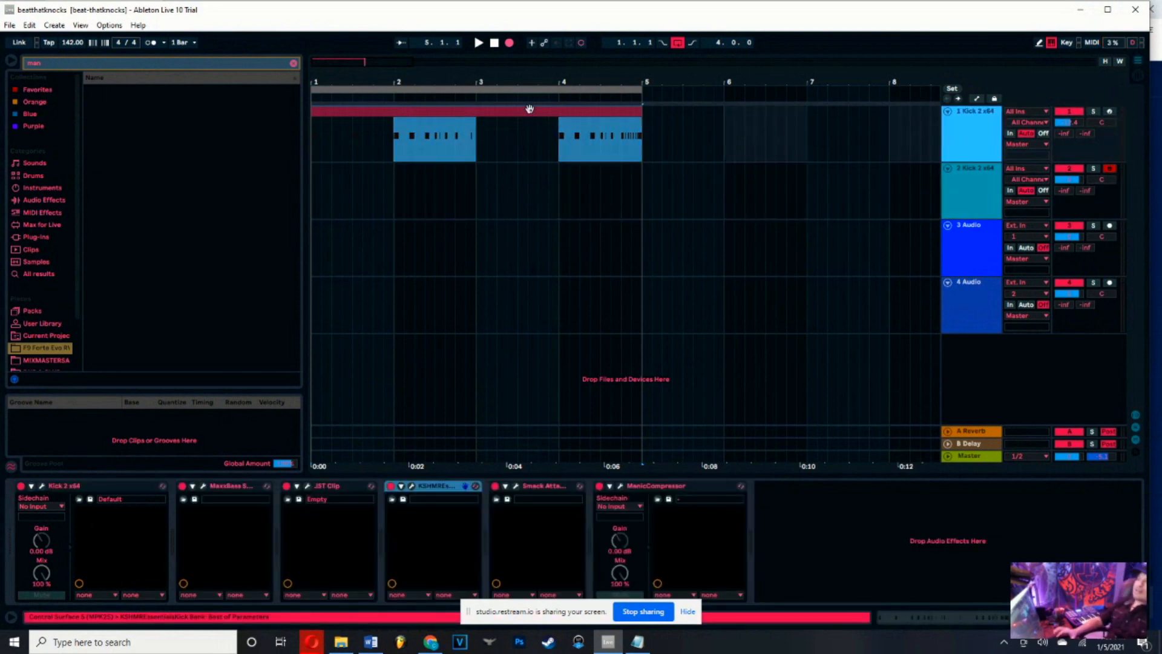
pyautogui.click(976, 179)
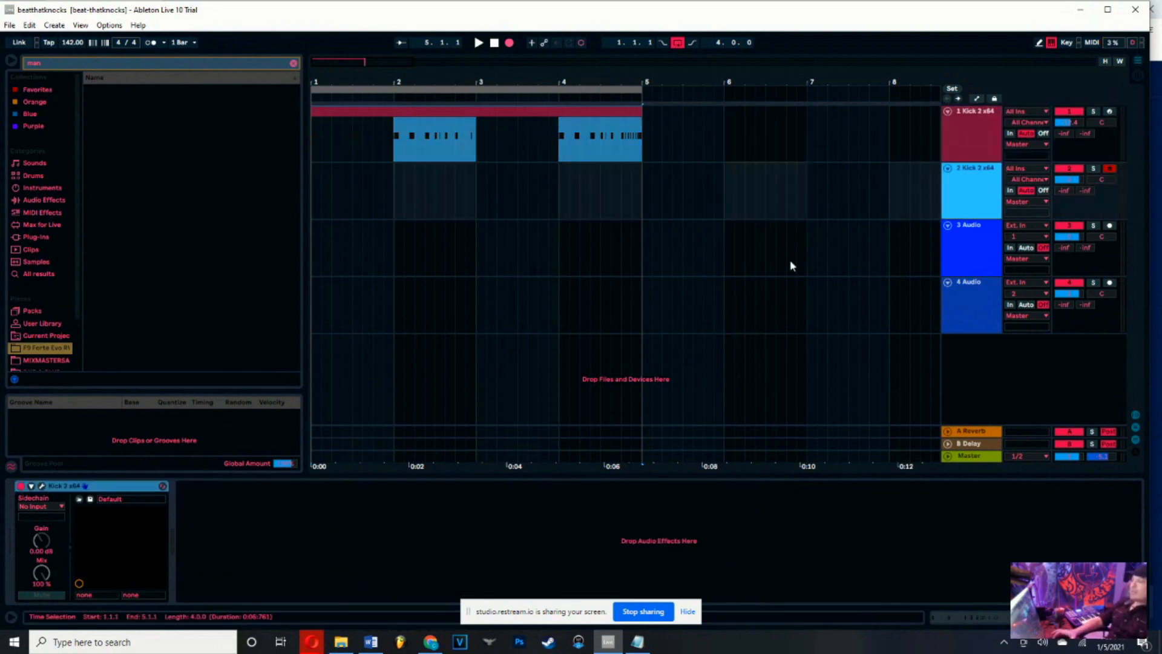
pyautogui.click(42, 486)
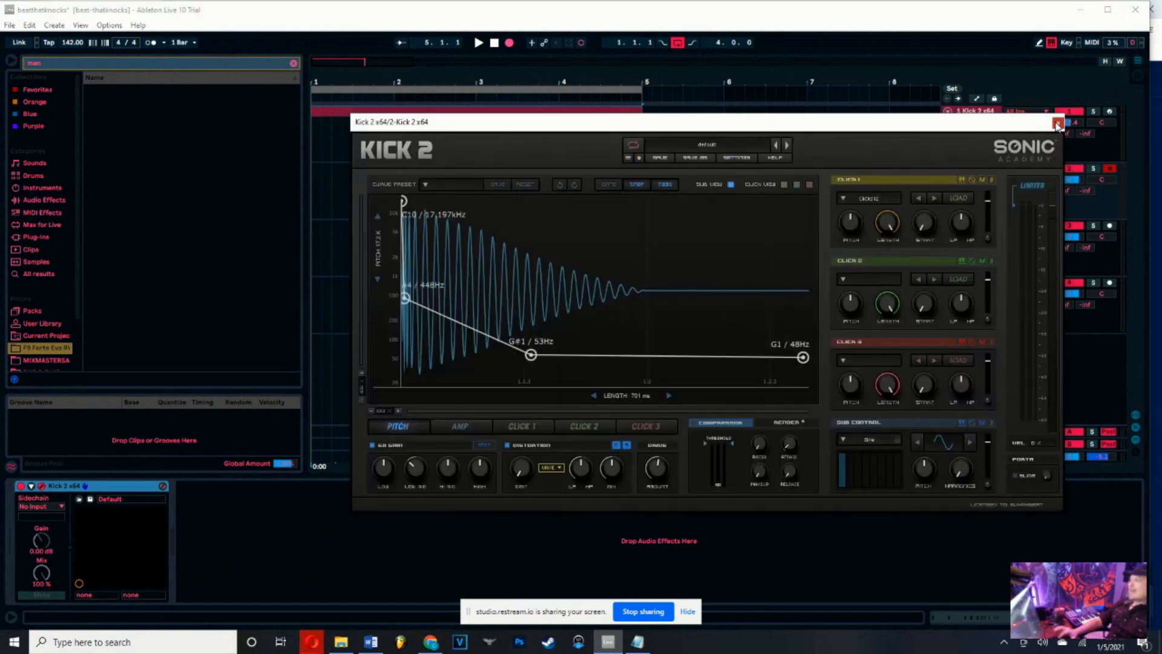
pyautogui.click(1058, 124)
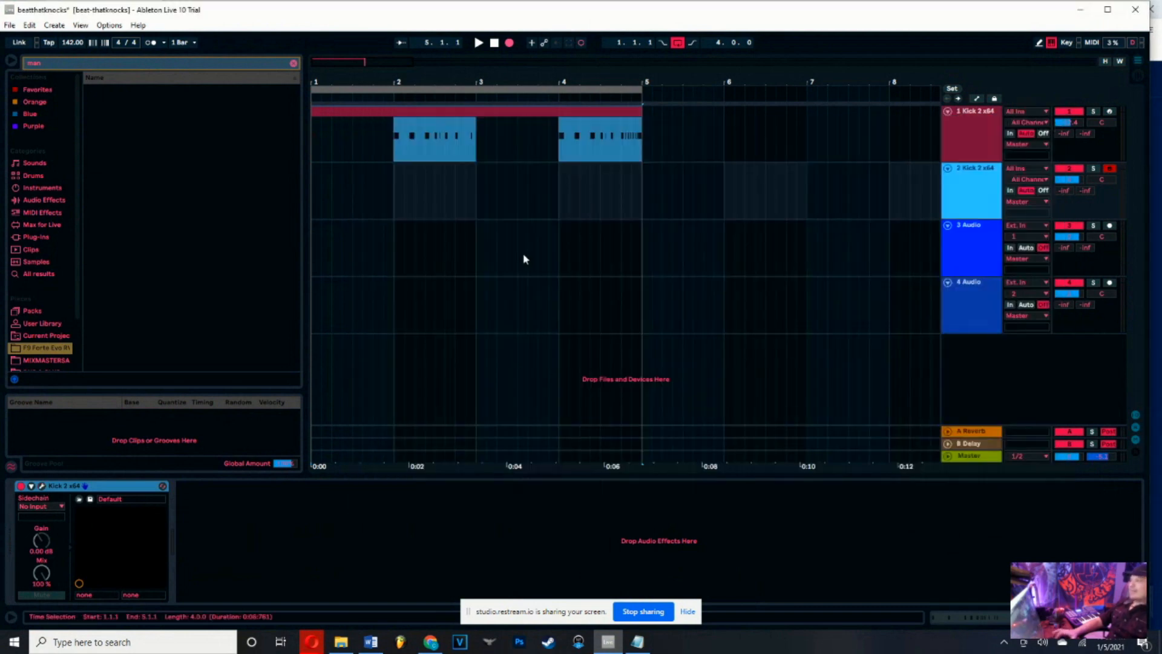
# Reopen the second track's Kick 2 instrument, reposition its window while viewing its default preset, and close it
pyautogui.click(969, 128)
pyautogui.click(976, 199)
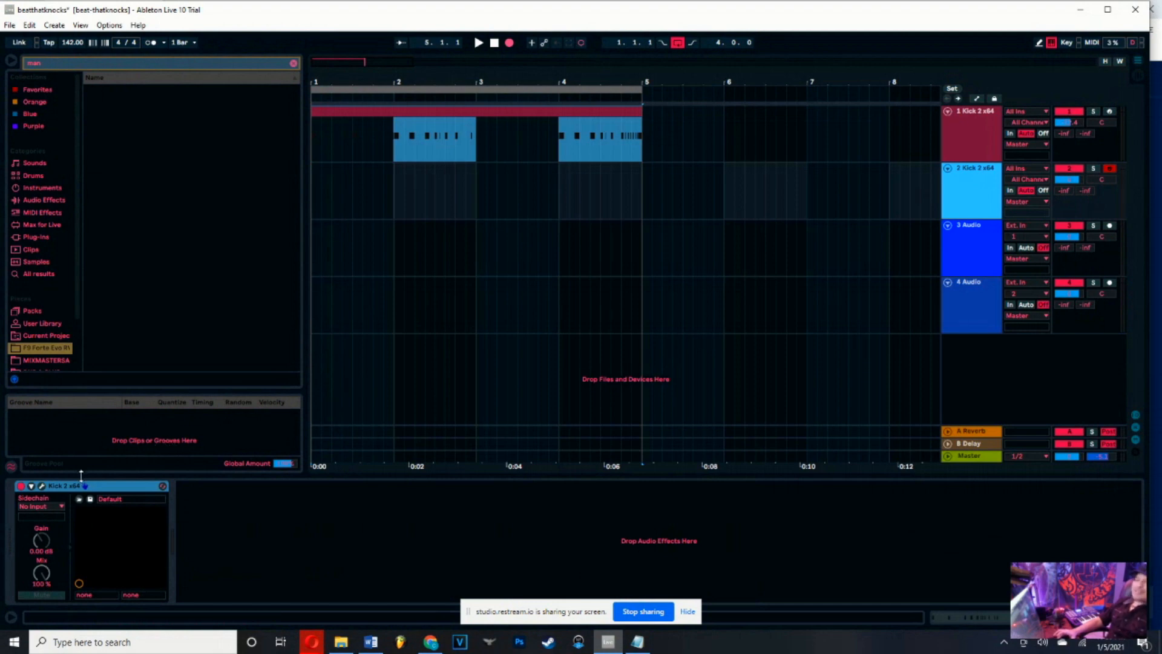
pyautogui.click(42, 486)
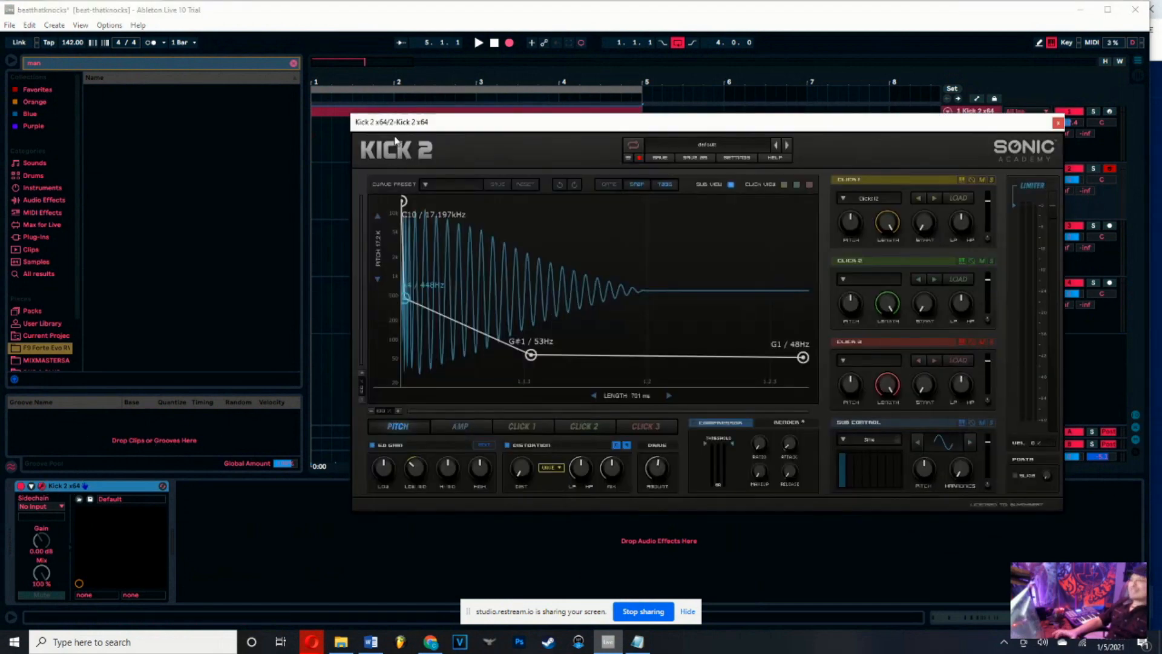
pyautogui.moveTo(742, 125); pyautogui.dragTo(677, 122)
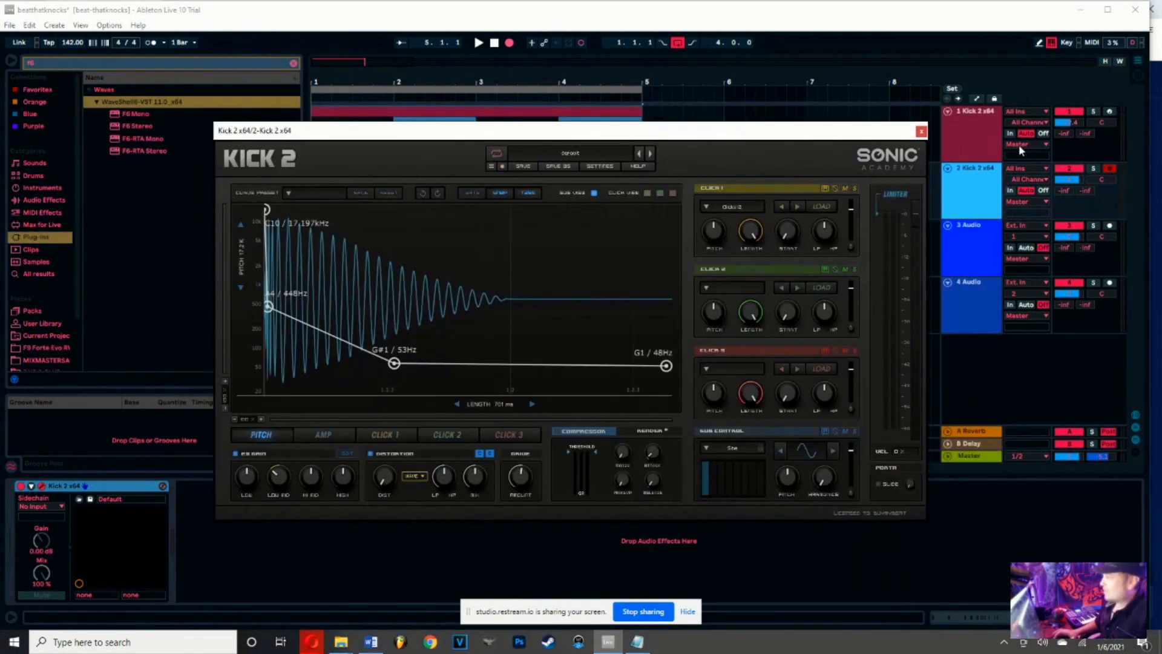
pyautogui.click(922, 132)
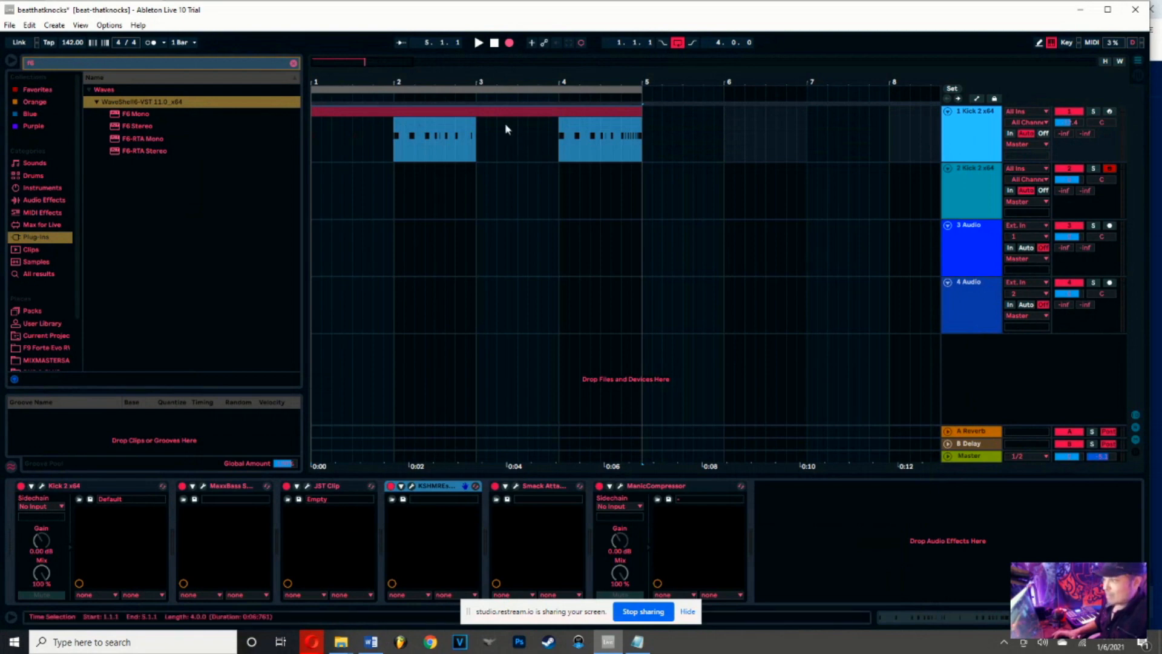
# Select the four-bar kick clip on the first track
pyautogui.click(497, 109)
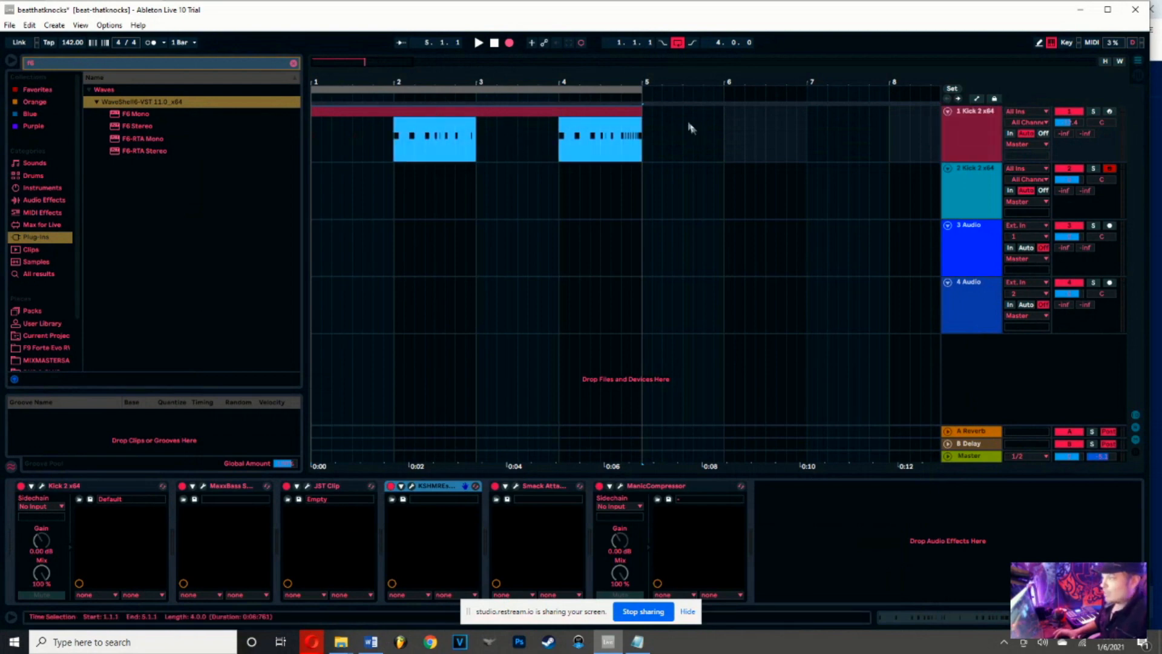
pyautogui.click(652, 136)
pyautogui.click(552, 115)
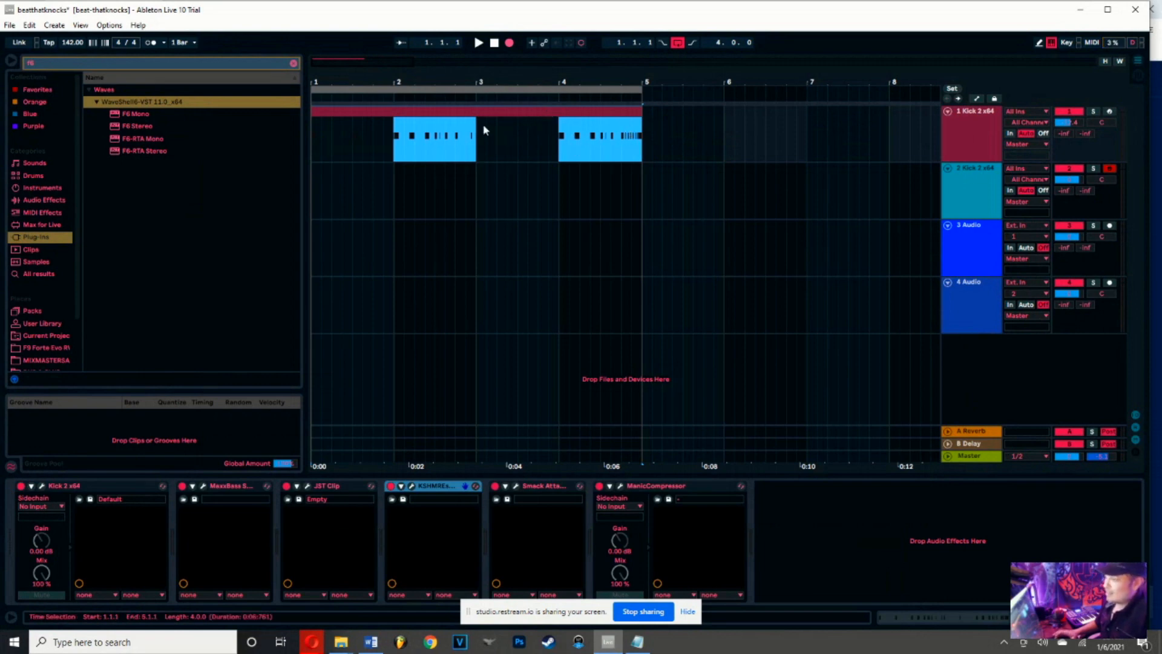
pyautogui.click(469, 90)
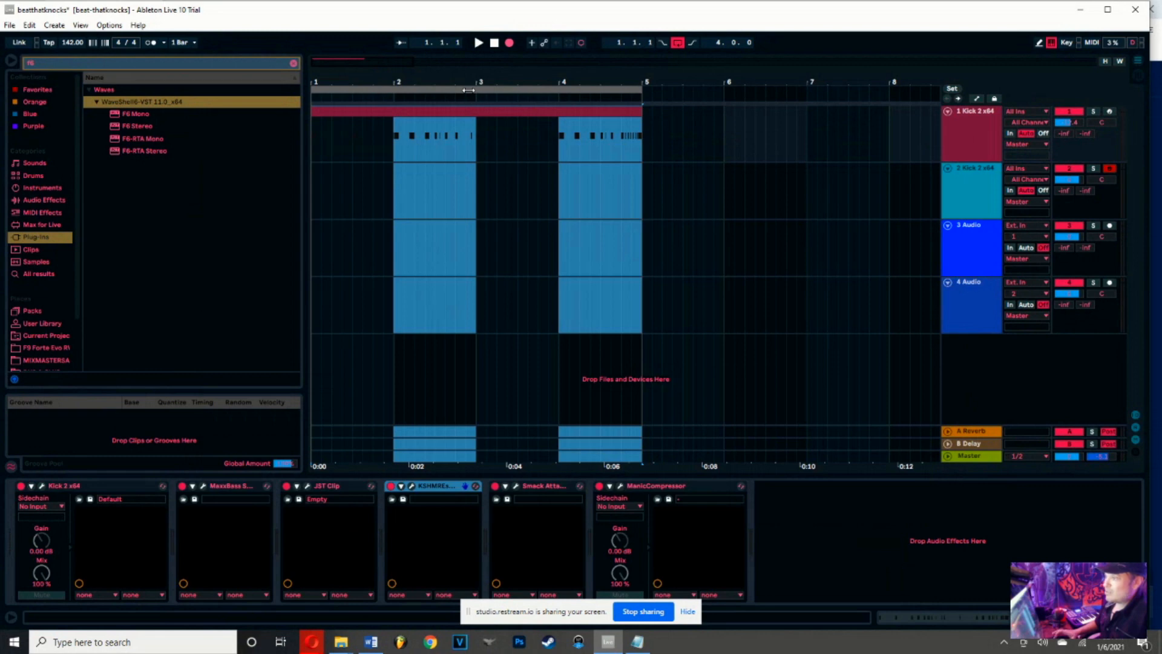
pyautogui.click(552, 112)
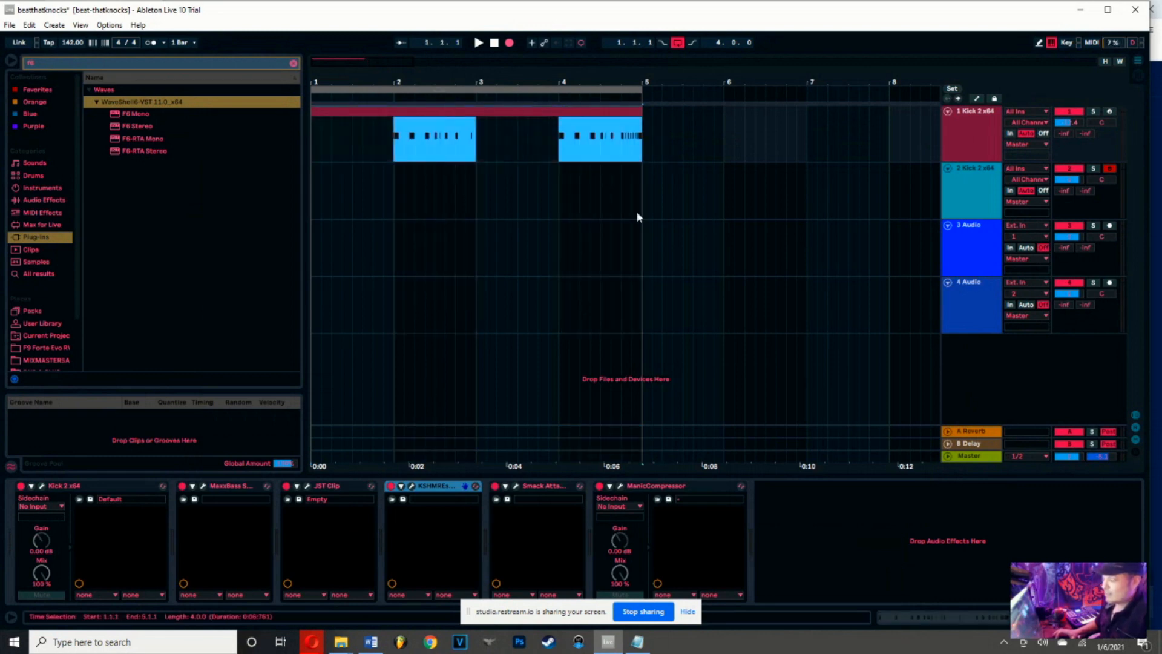
# Review the ManicCompressor, Smack Attack and MaxxBass settings on the first kick track, closing each plug-in window after viewing
pyautogui.click(620, 486)
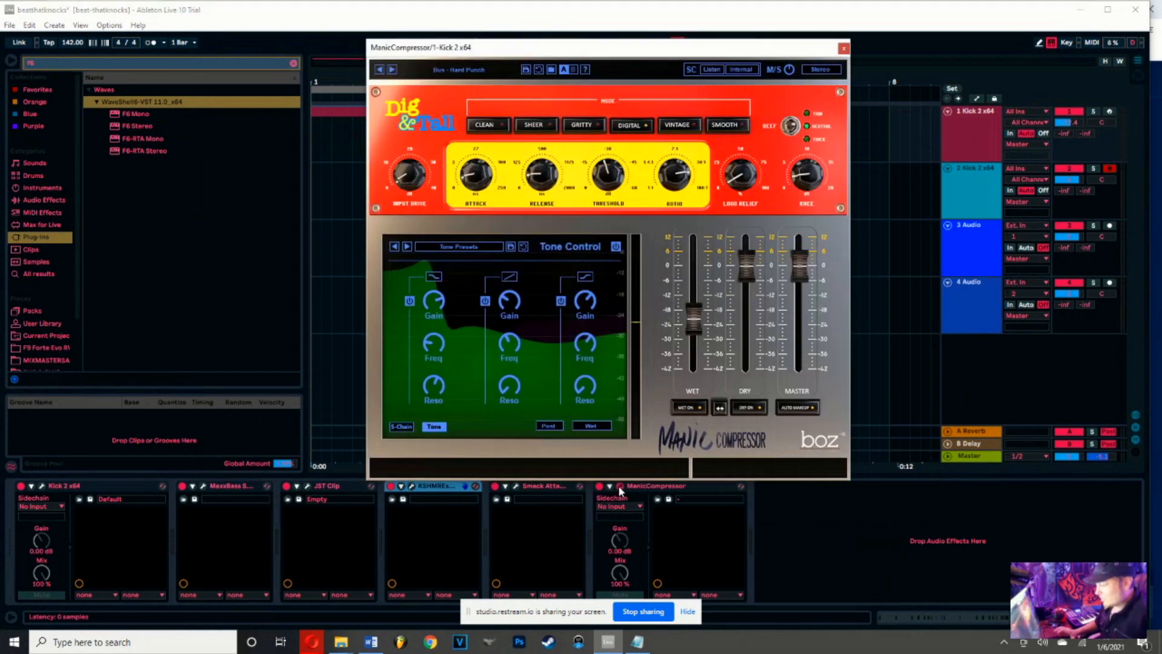
pyautogui.click(843, 48)
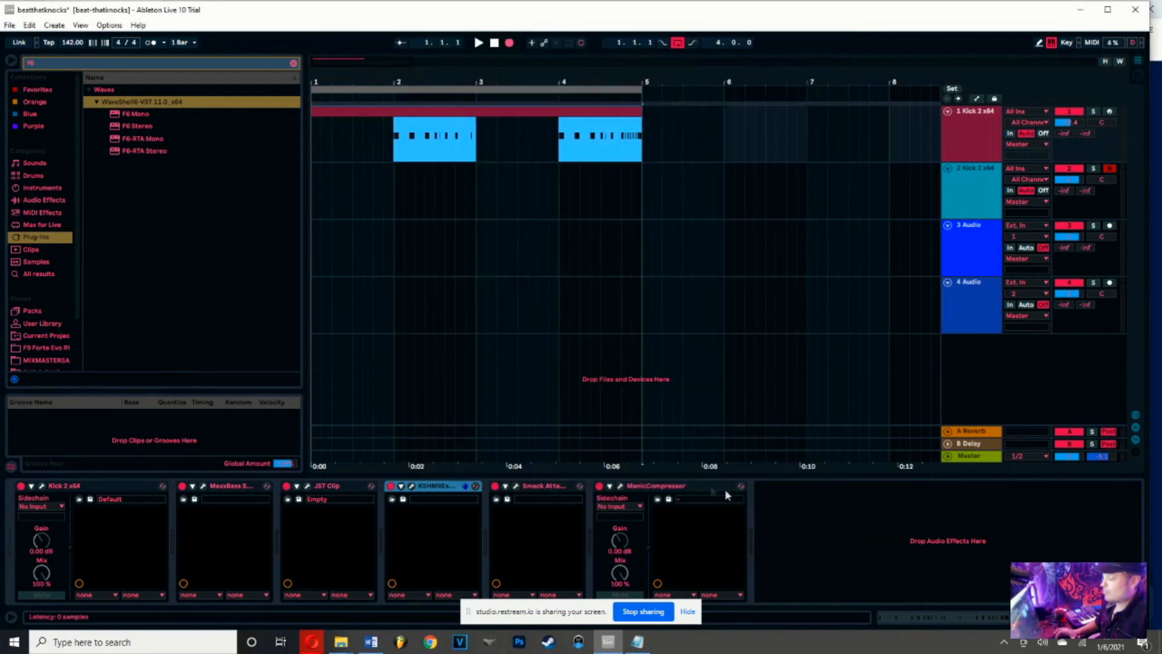
pyautogui.click(517, 487)
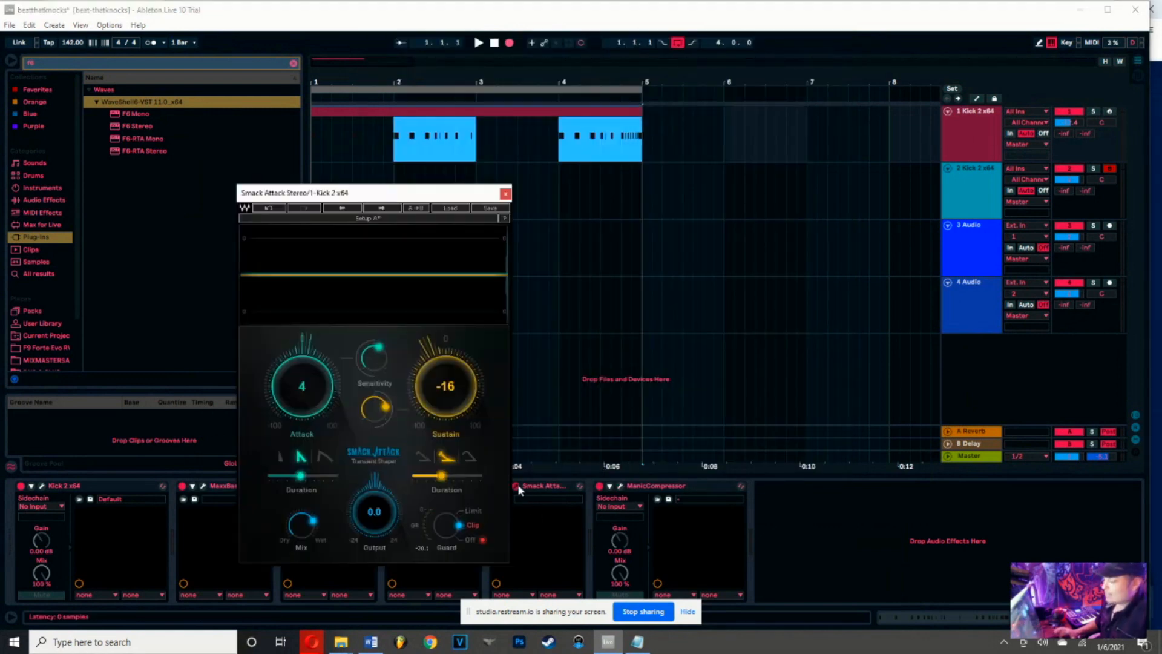
pyautogui.click(505, 194)
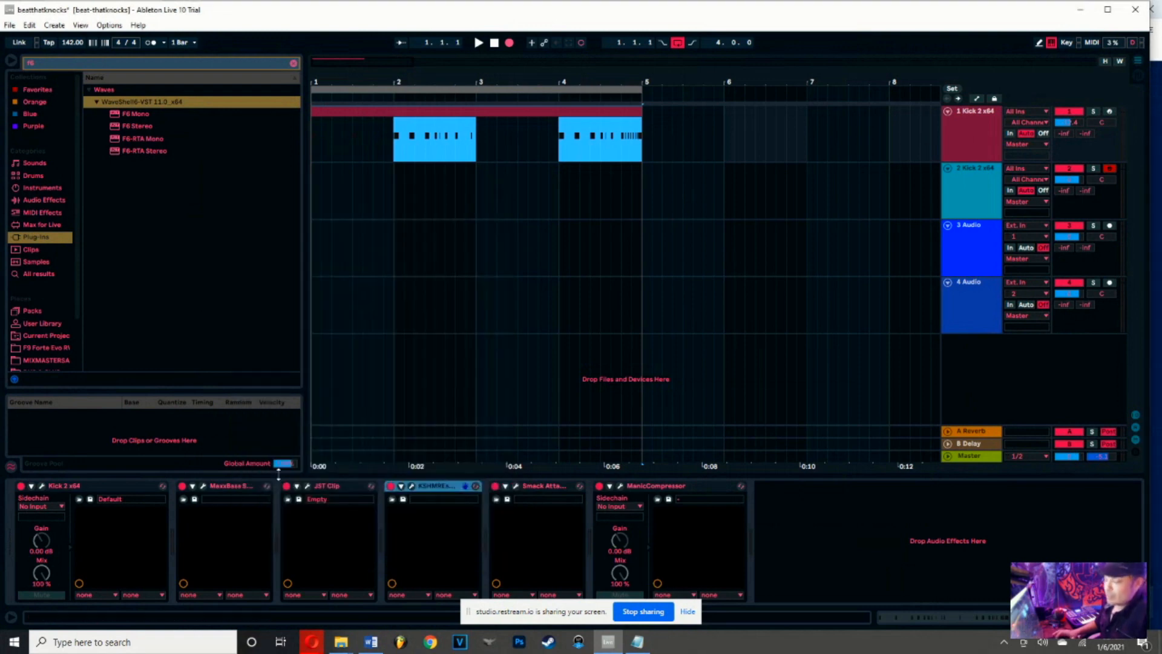
pyautogui.click(204, 488)
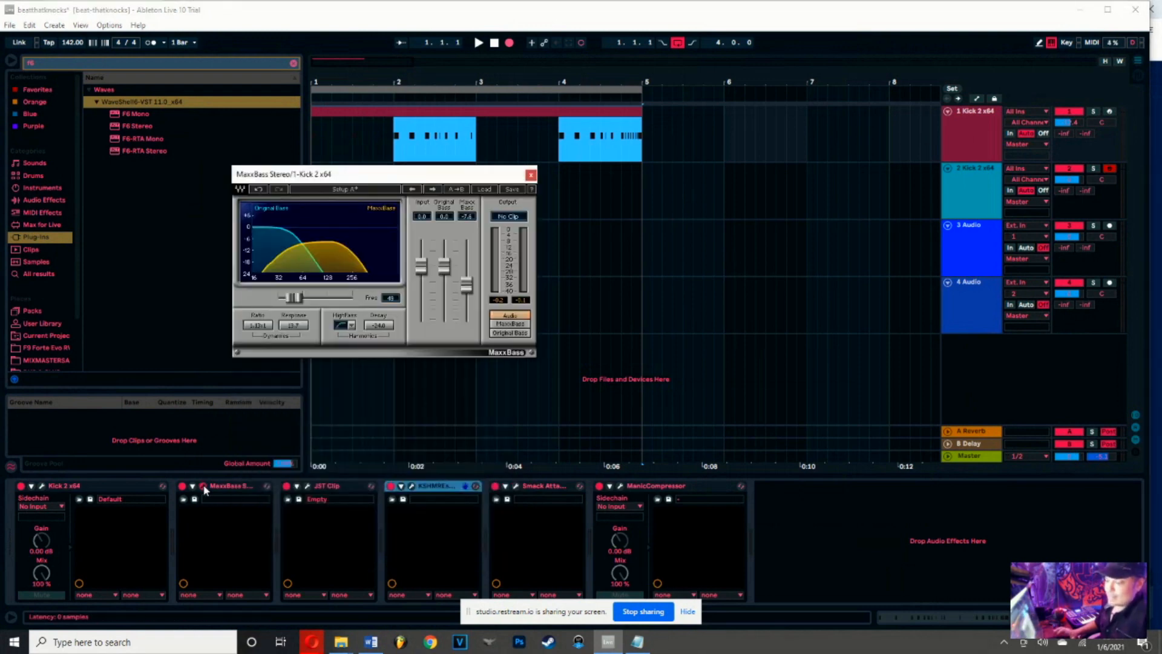
pyautogui.click(529, 176)
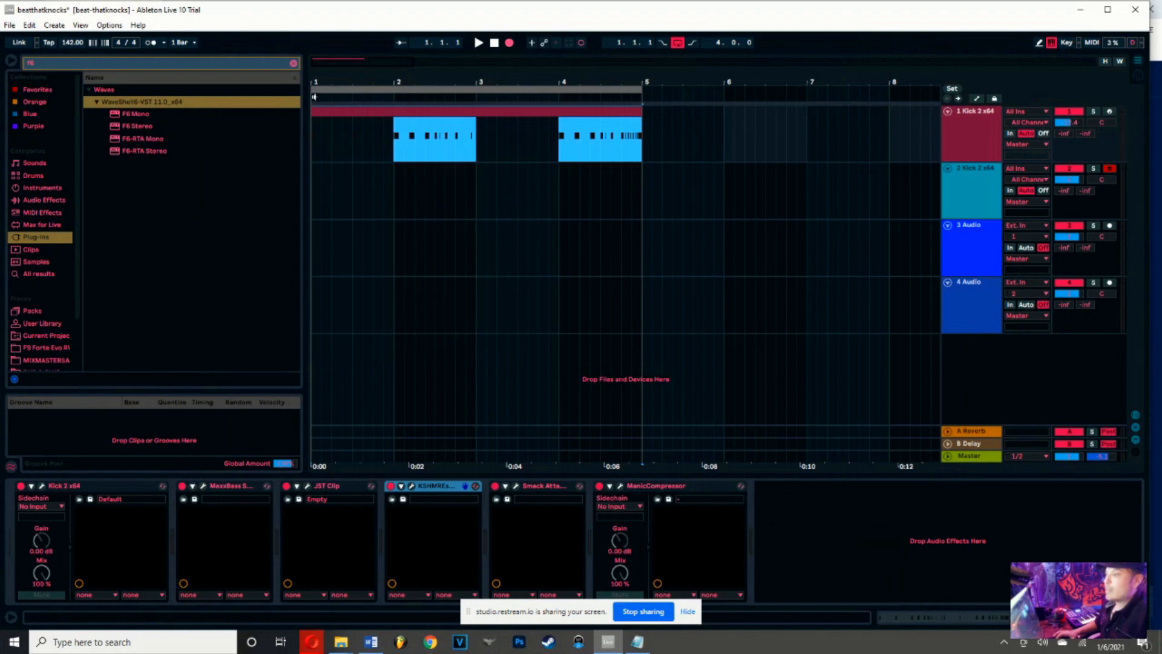
# Clear the clip selection, play the four-bar kick loop, and stop playback
pyautogui.moveTo(316, 81); pyautogui.dragTo(319, 94)
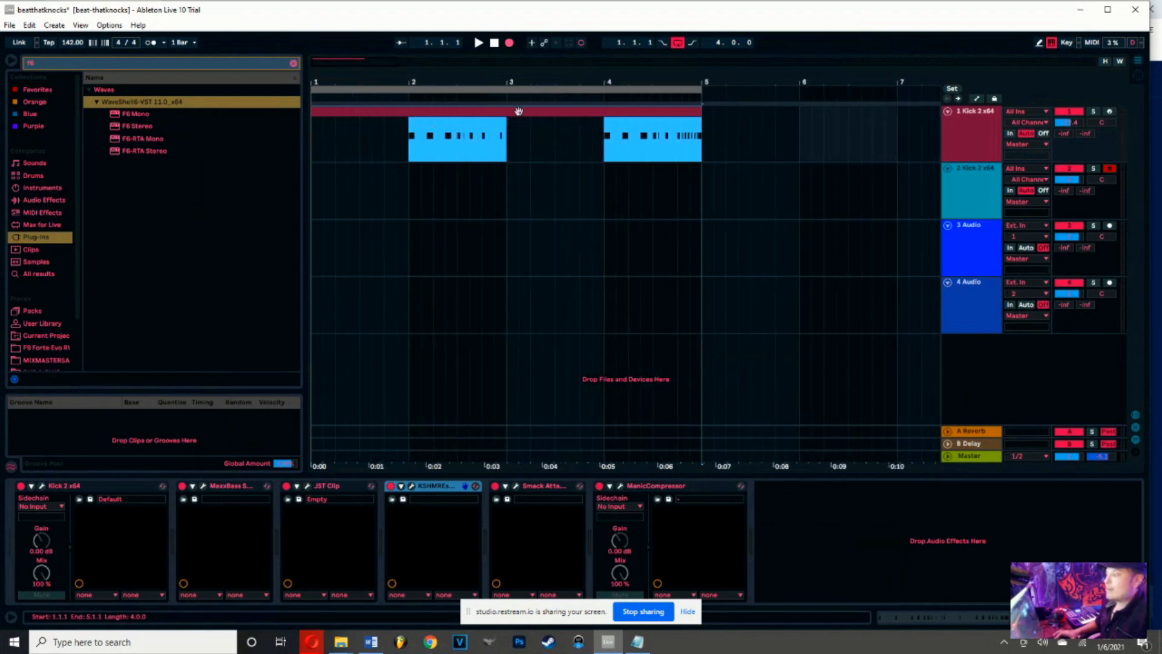
pyautogui.click(737, 127)
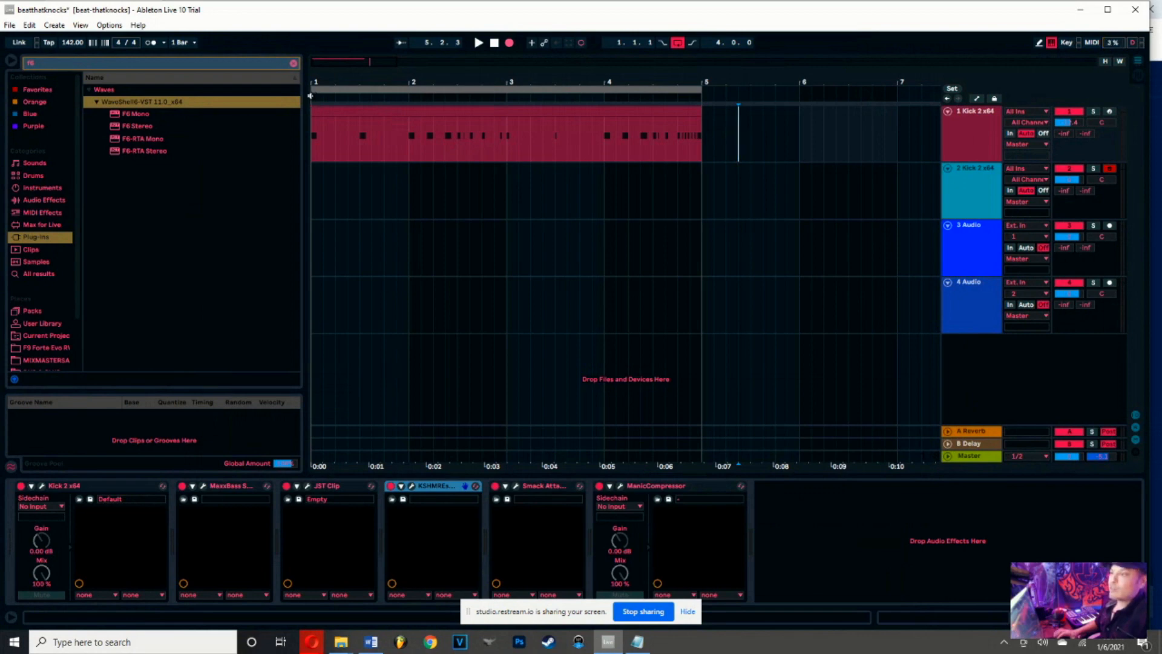
pyautogui.press('space')
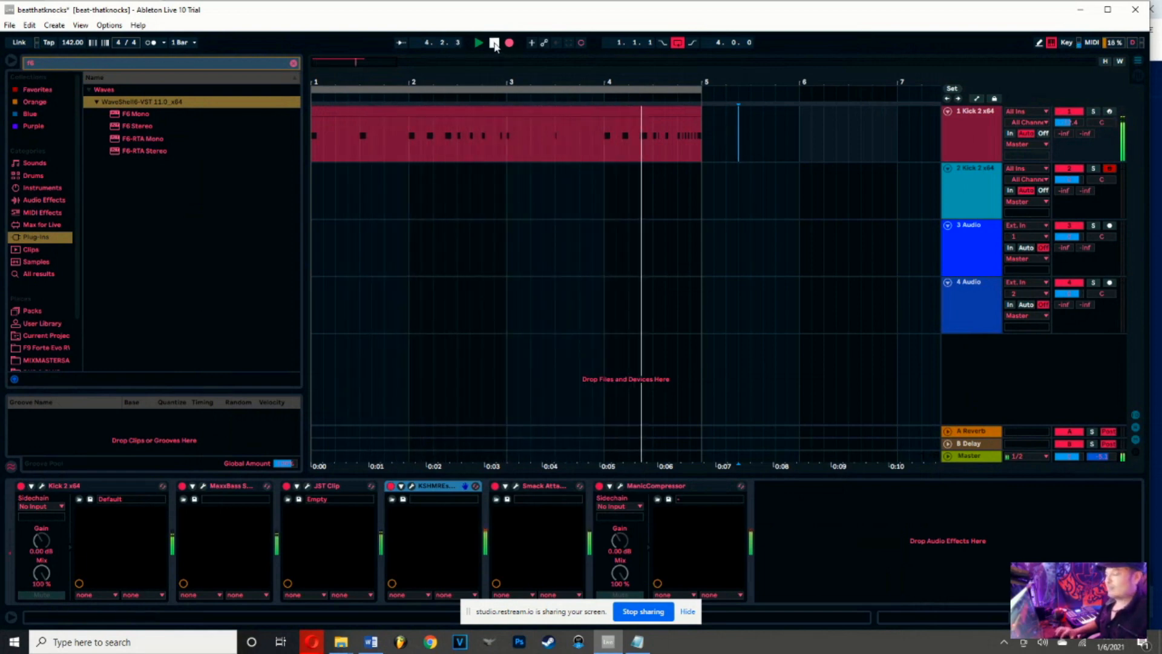
pyautogui.click(495, 44)
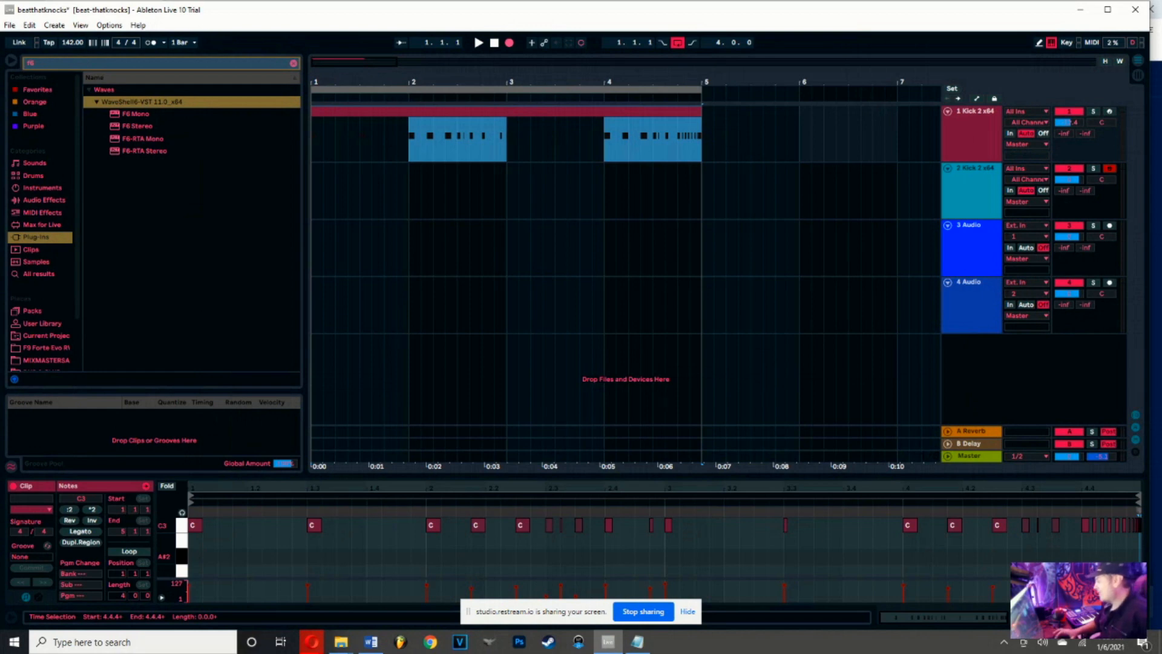
# Examine the kick clip's closely spaced C3 notes near the end of bar 4, and audition the loop
pyautogui.moveTo(1093, 483); pyautogui.dragTo(724, 549)
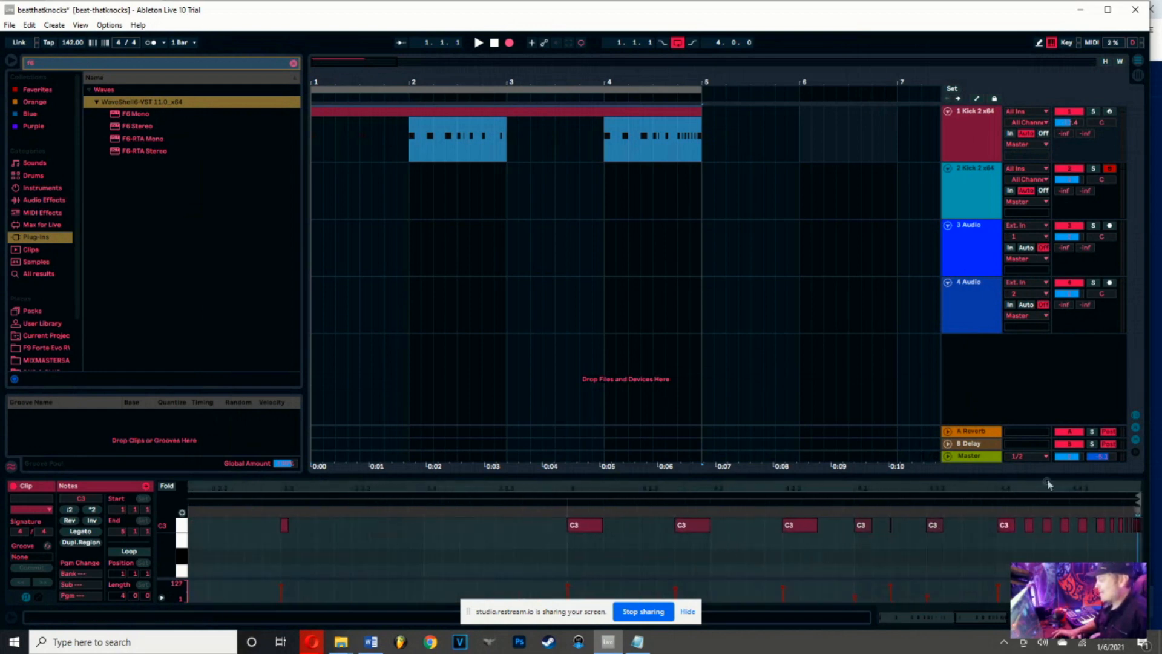
pyautogui.moveTo(1051, 486); pyautogui.dragTo(611, 538)
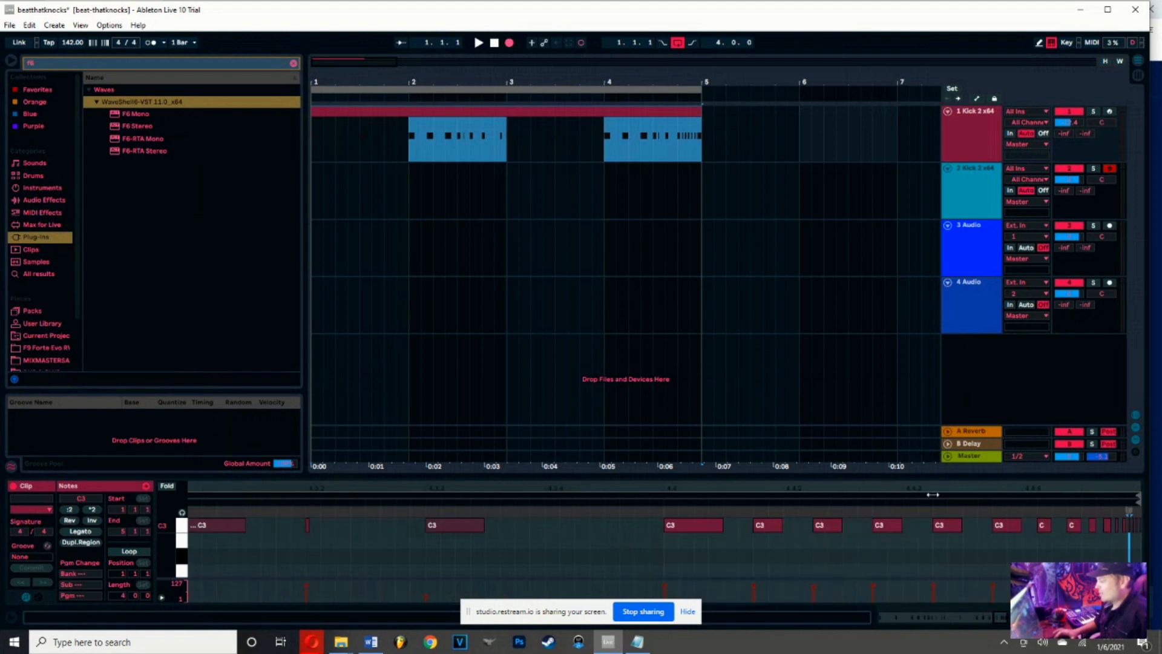
pyautogui.moveTo(930, 490)
pyautogui.mouseDown()
pyautogui.moveTo(795, 513)
pyautogui.moveTo(674, 483)
pyautogui.mouseUp()
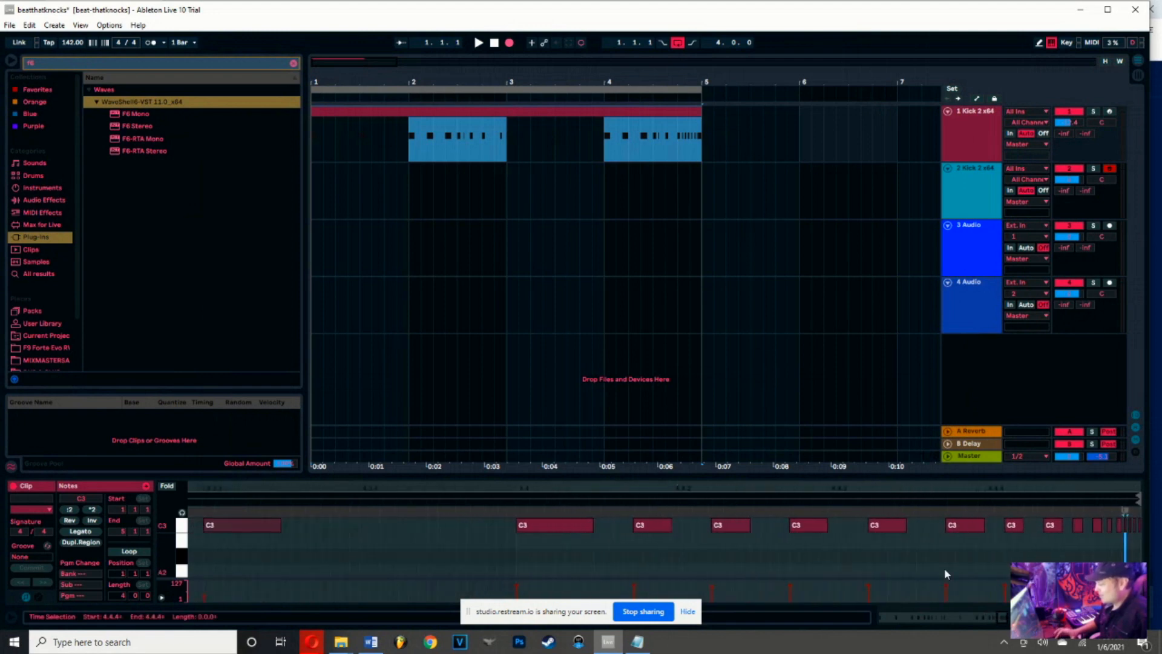
pyautogui.click(1125, 555)
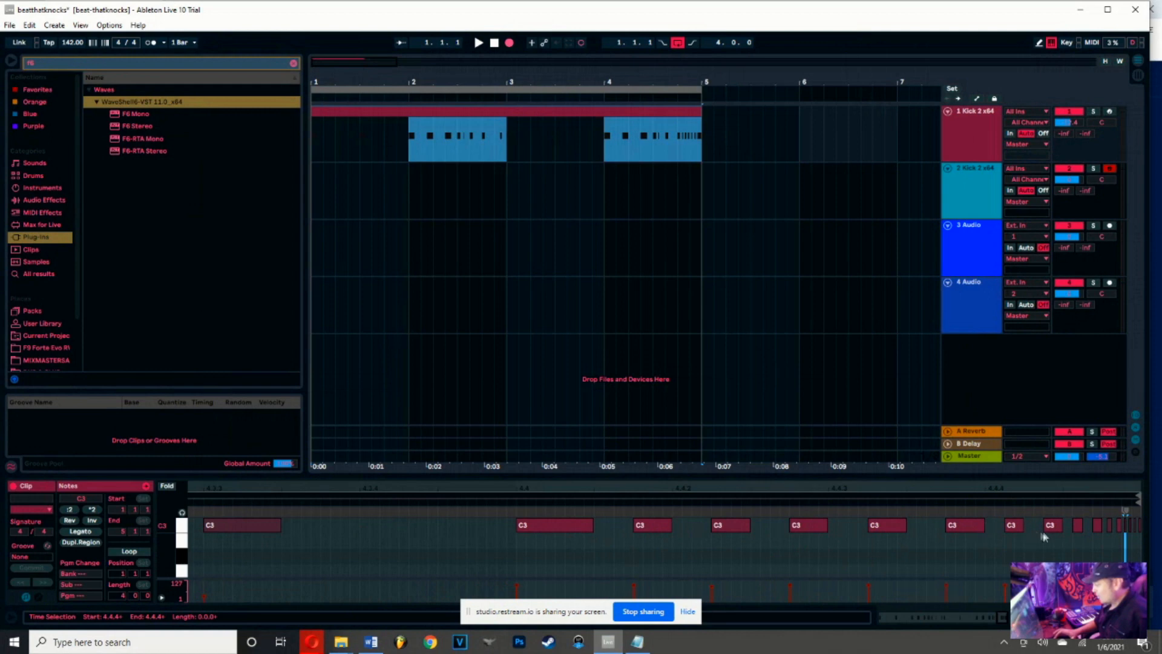
pyautogui.moveTo(1055, 491); pyautogui.dragTo(750, 568)
pyautogui.moveTo(1121, 489); pyautogui.dragTo(870, 483)
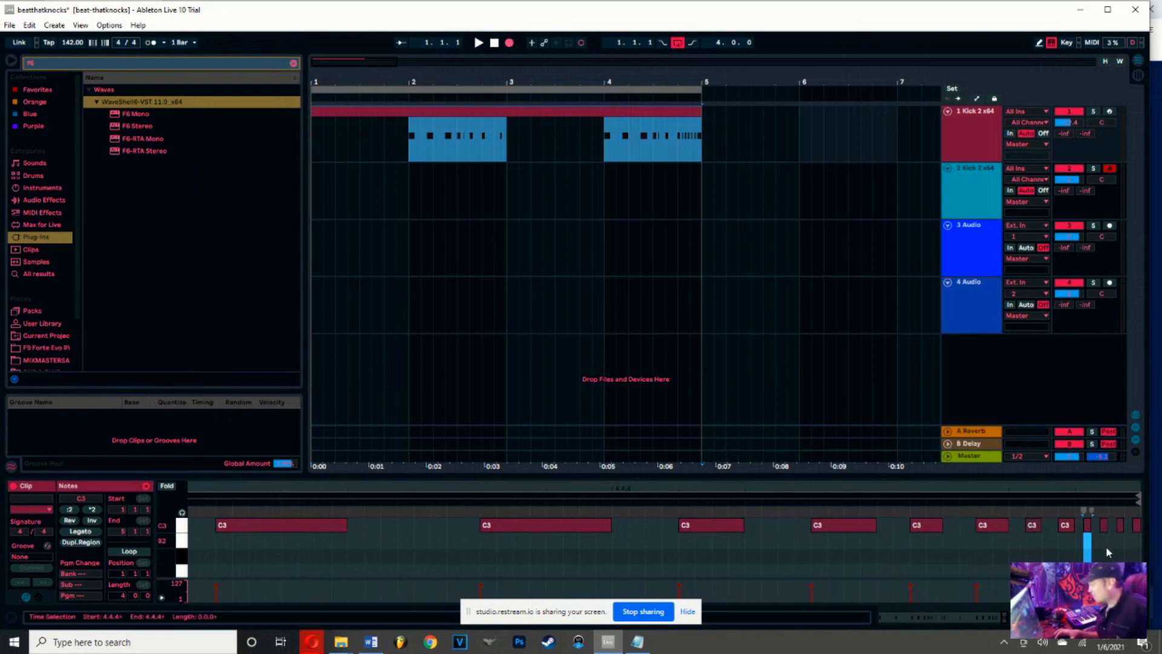
pyautogui.moveTo(1012, 488); pyautogui.dragTo(1014, 432)
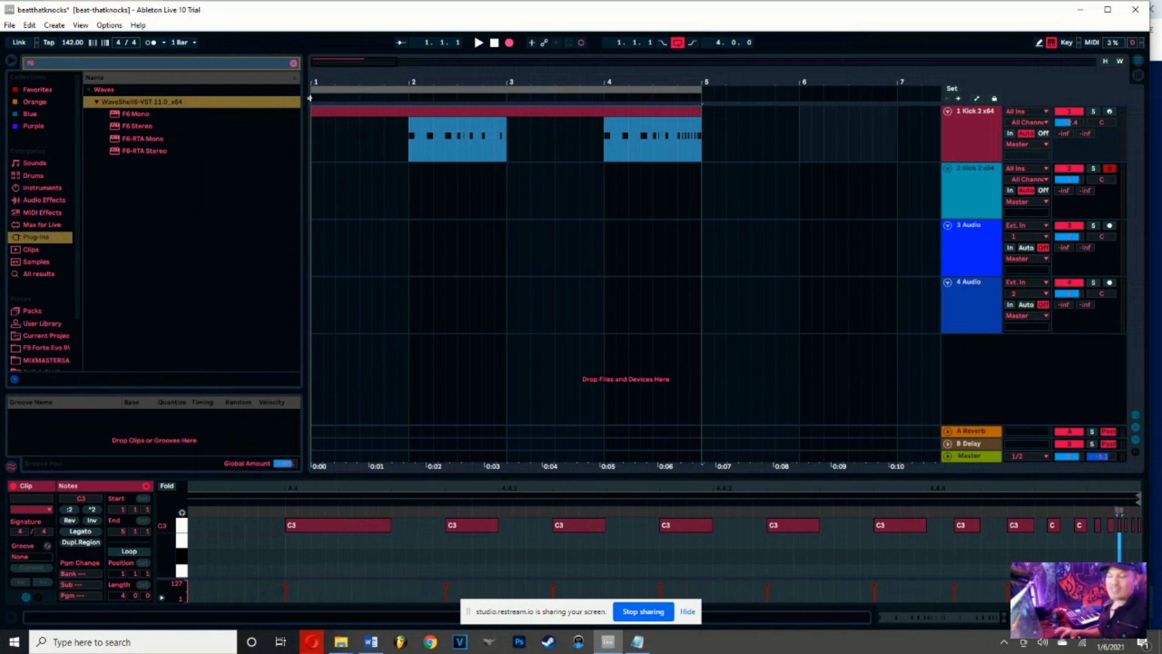
pyautogui.press('space')
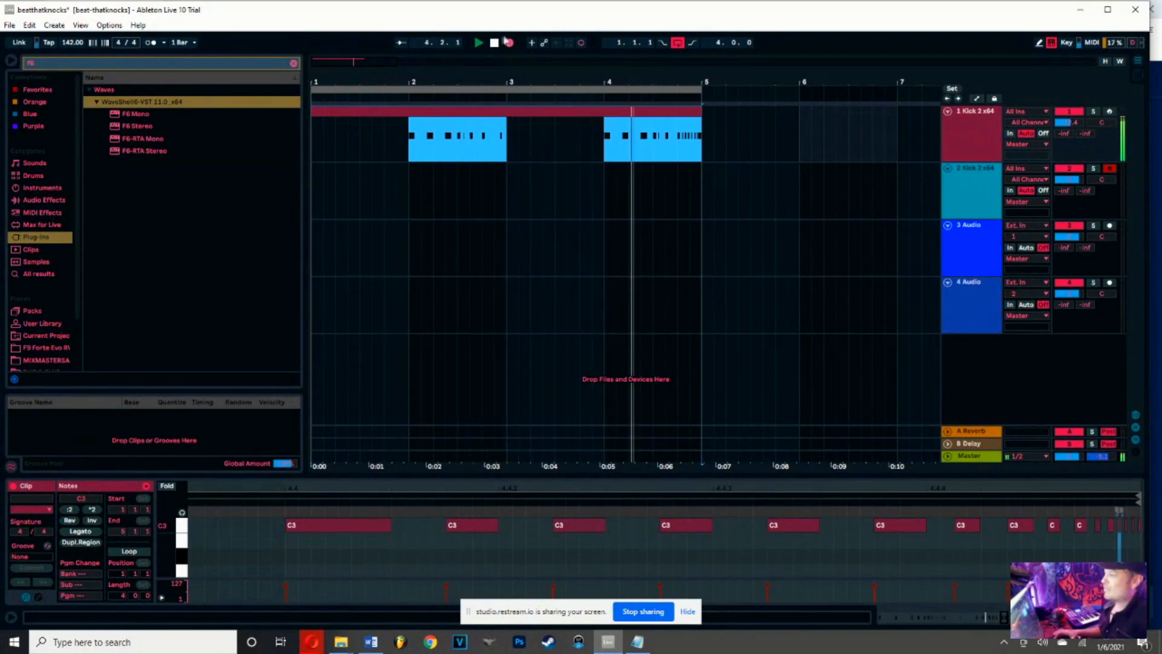
pyautogui.click(494, 44)
# Select the empty four-bar range from 1.1.1 to 5.1.1 on the second track
pyautogui.click(956, 166)
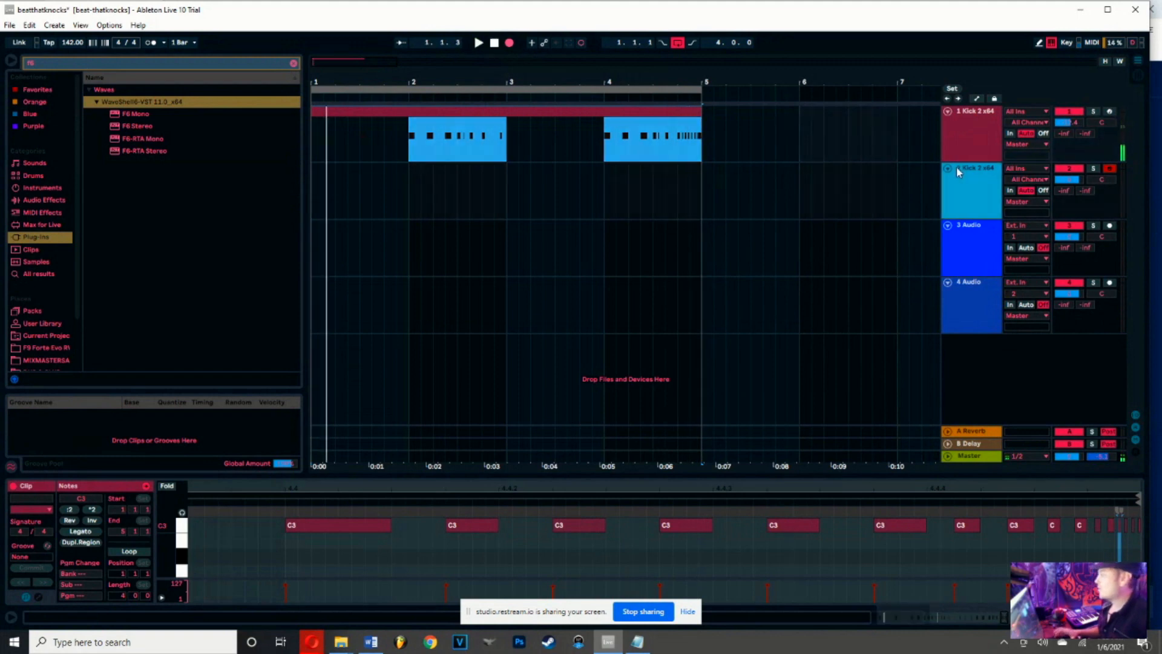
pyautogui.click(985, 186)
pyautogui.click(763, 192)
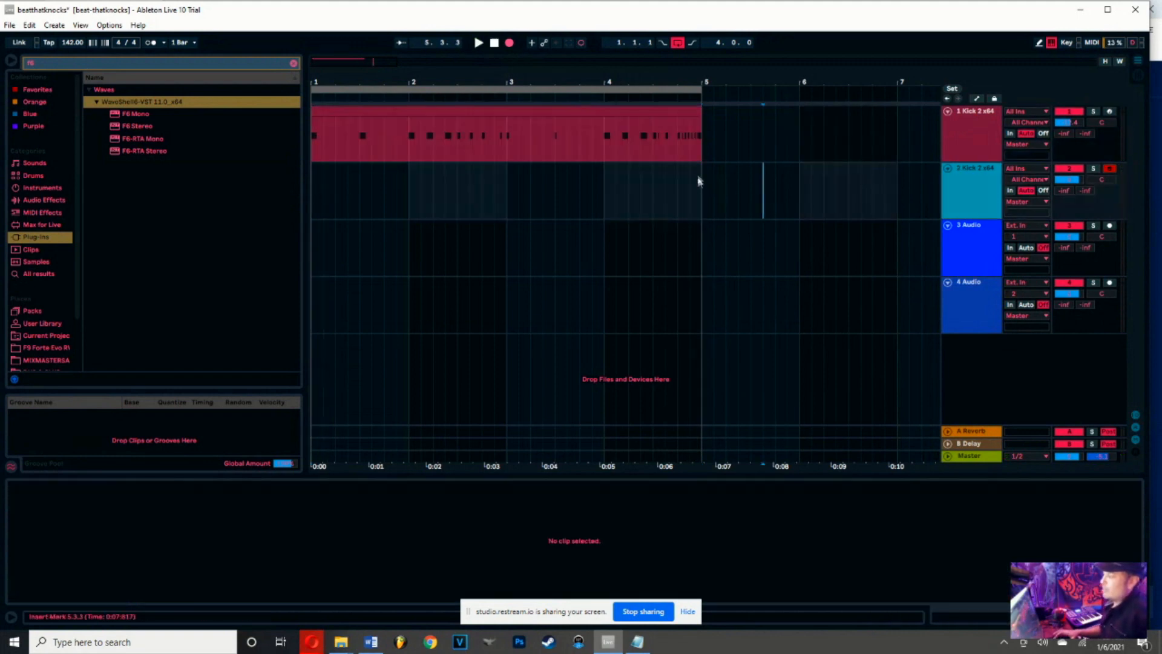
pyautogui.moveTo(695, 173); pyautogui.dragTo(349, 202)
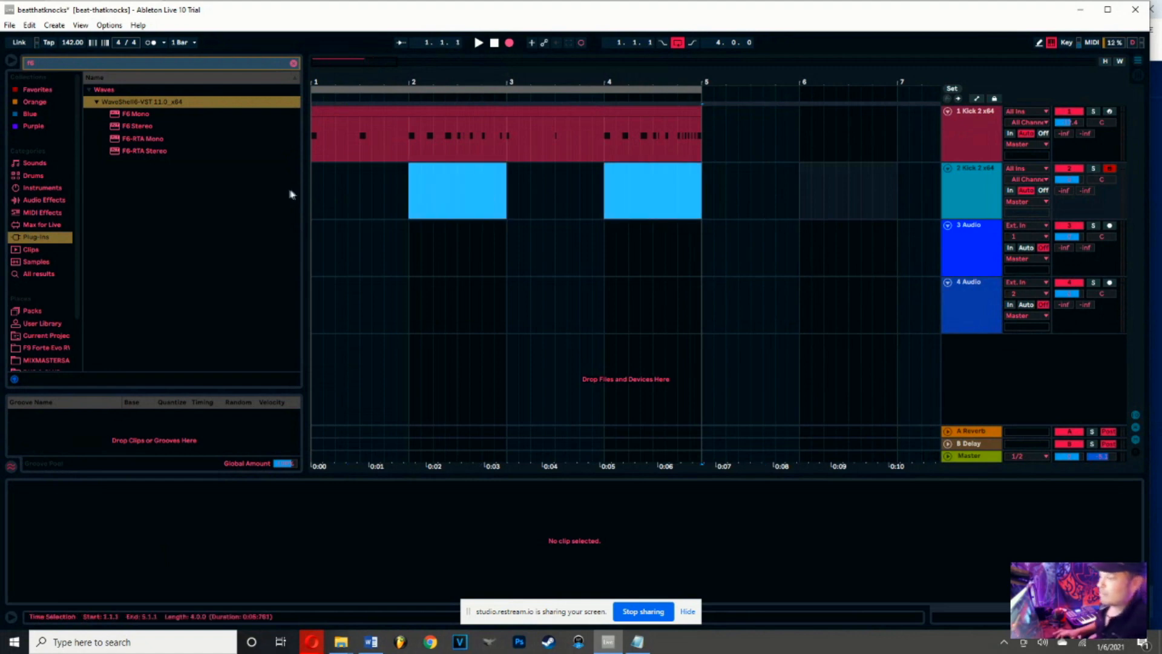
# Rename the second track as Snare
pyautogui.click(967, 180)
pyautogui.hotkey('ctrl', 'r')
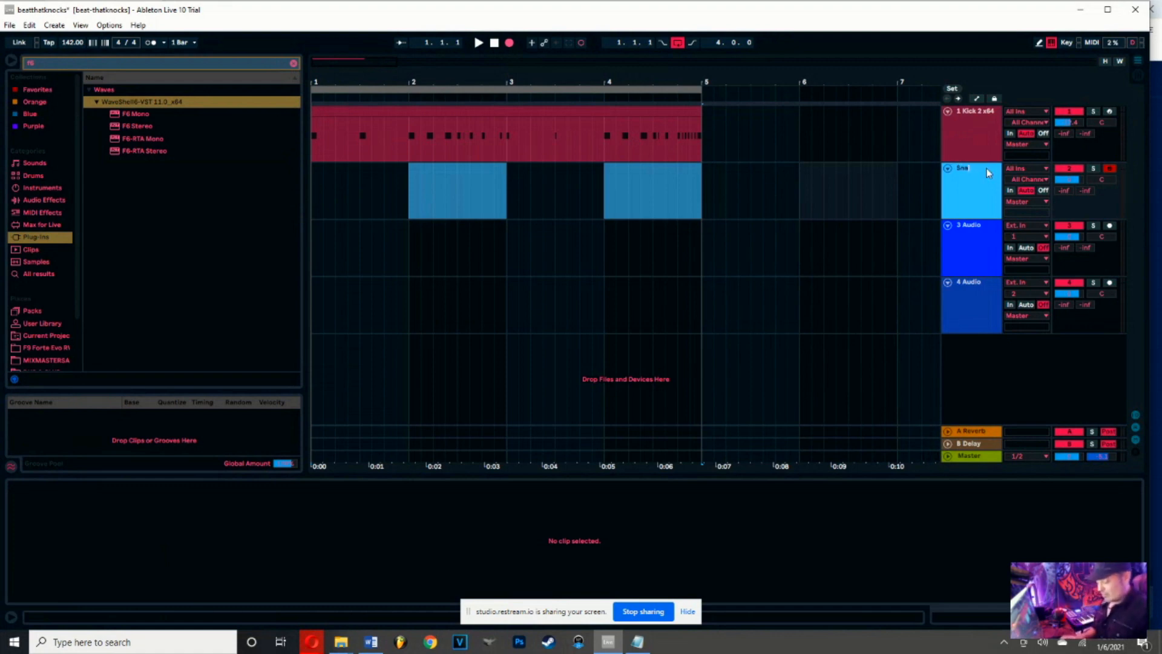
pyautogui.press('Return')
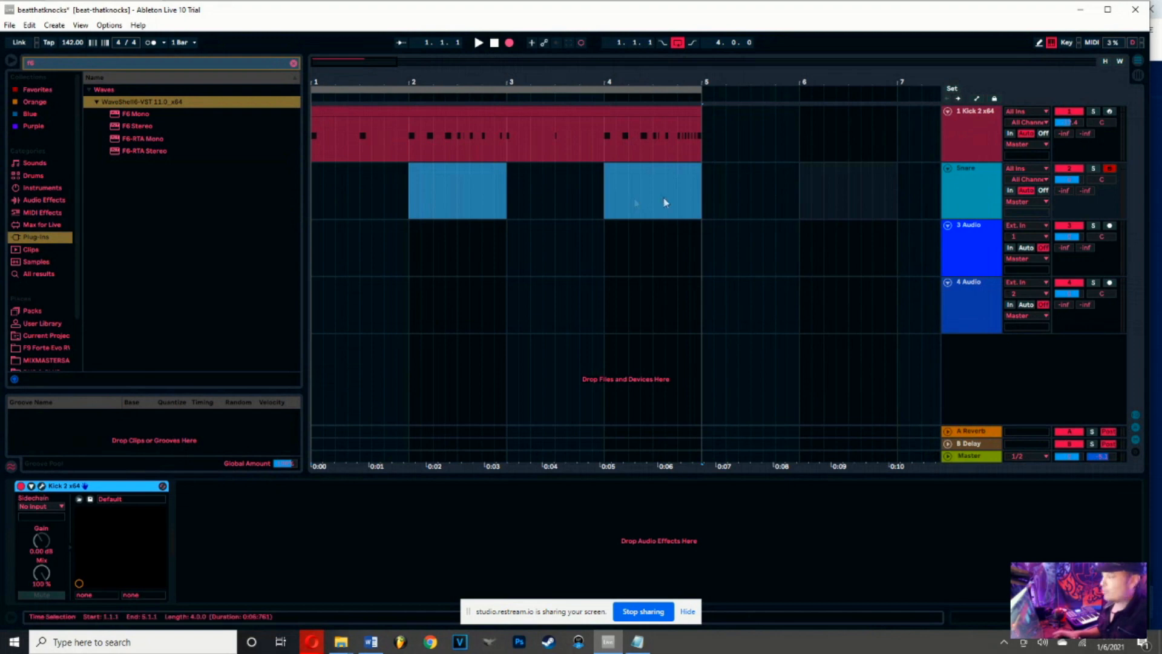
# Insert an empty MIDI clip over bars 1 to 4 of the Snare track, and open it for editing
pyautogui.rightClick(679, 193)
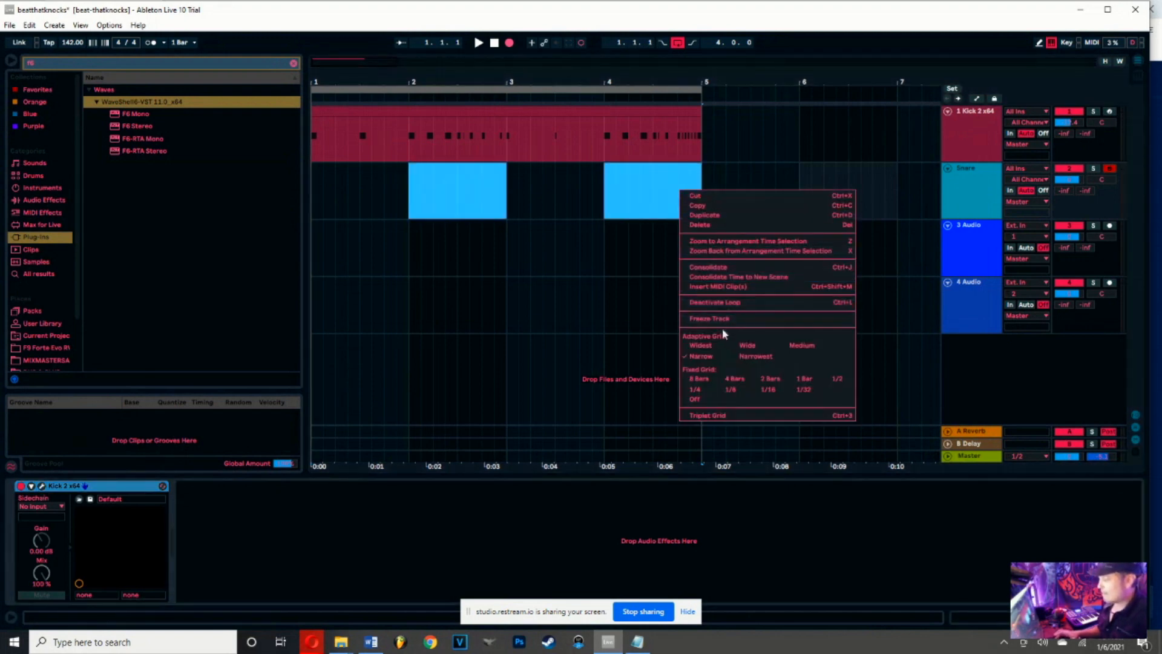
pyautogui.click(734, 292)
pyautogui.moveTo(345, 85); pyautogui.dragTo(748, 143)
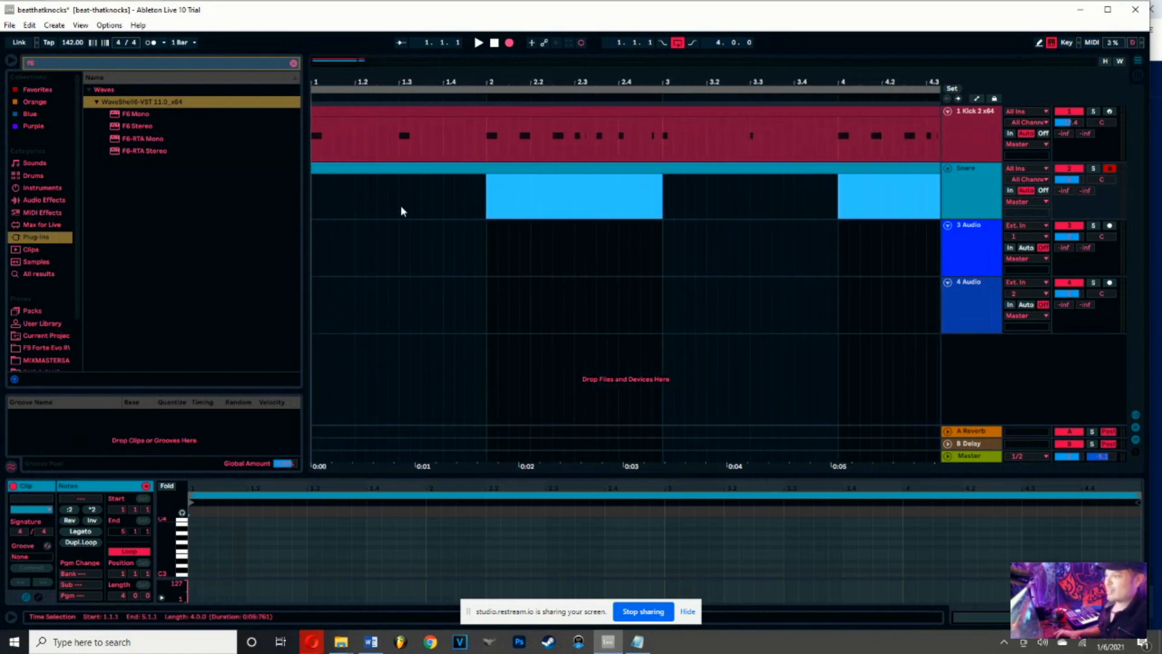
pyautogui.click(356, 181)
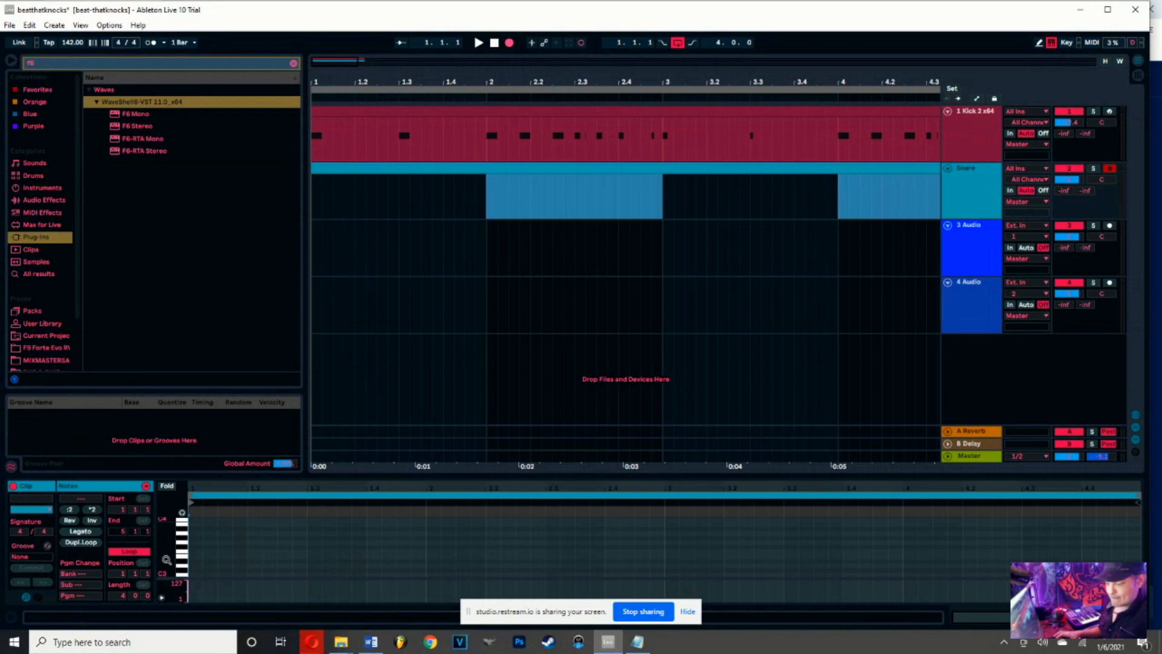
# Add two C3 notes to the snare clip at 1.2.1 and 1.4.1
pyautogui.doubleClick(310, 550)
pyautogui.moveTo(310, 556); pyautogui.dragTo(251, 552)
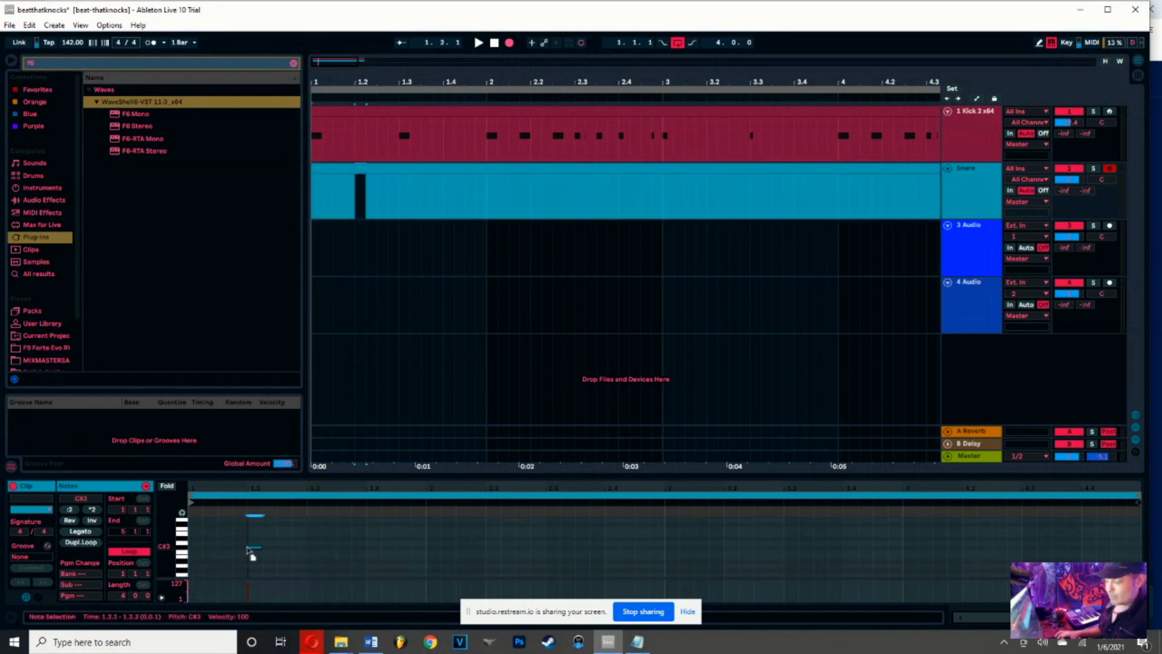
pyautogui.doubleClick(373, 555)
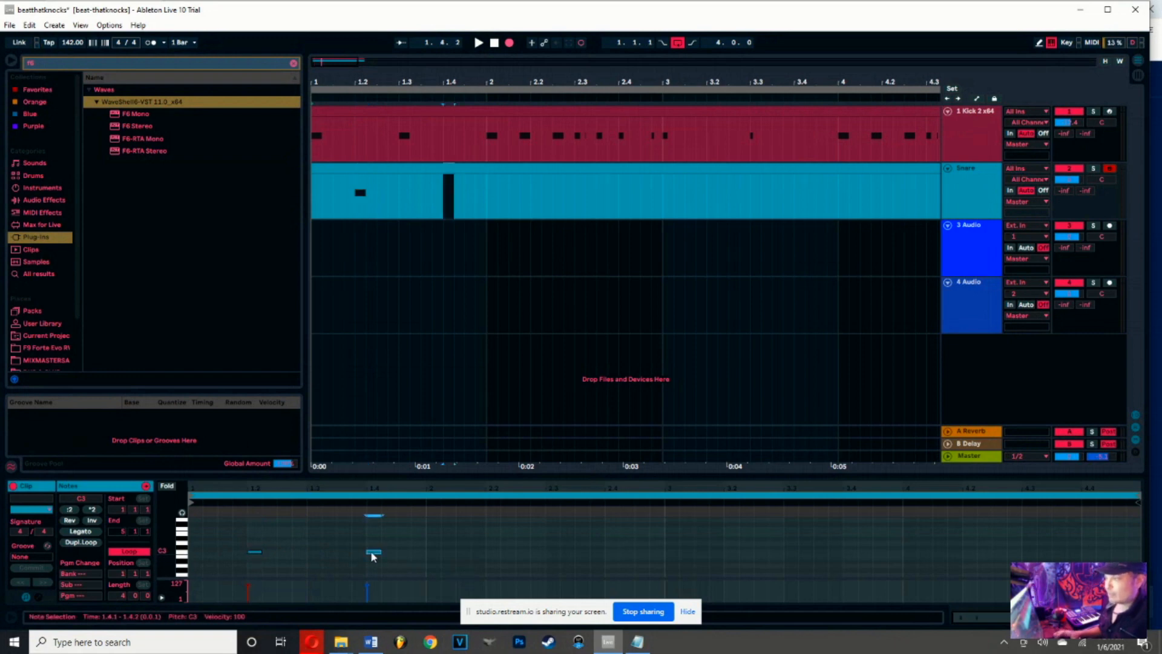
# Split the snare clip at 2.1.1 and duplicate its one-bar pattern to fill bars 2 through 4
pyautogui.click(487, 196)
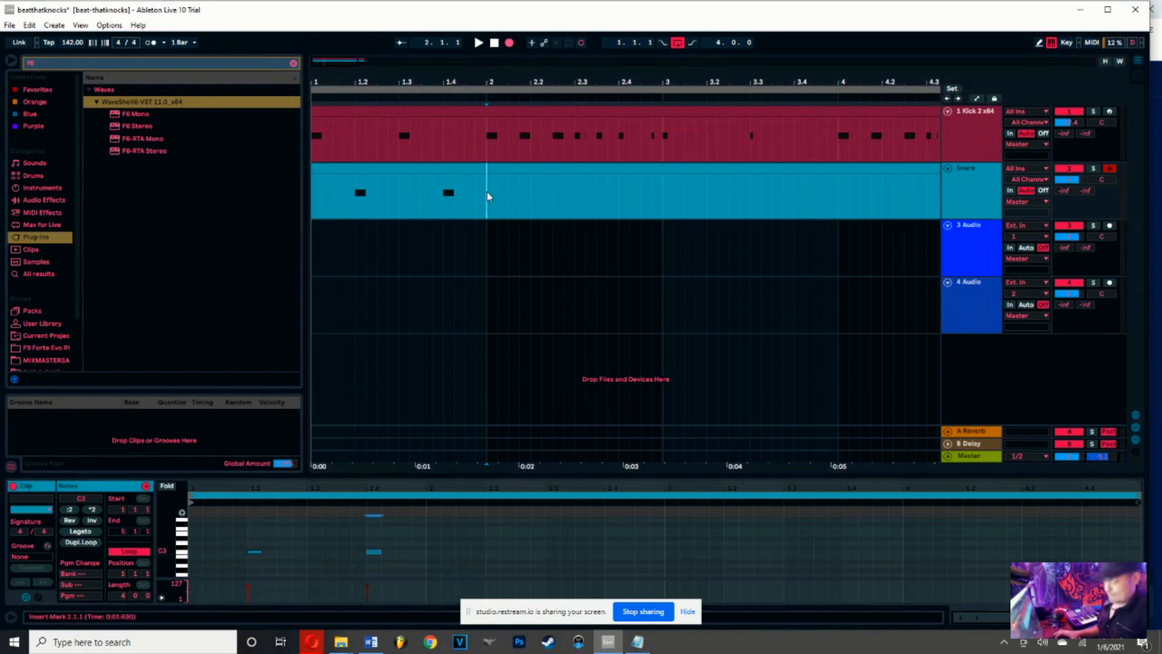
pyautogui.hotkey('ctrl', 'e')
pyautogui.click(452, 169)
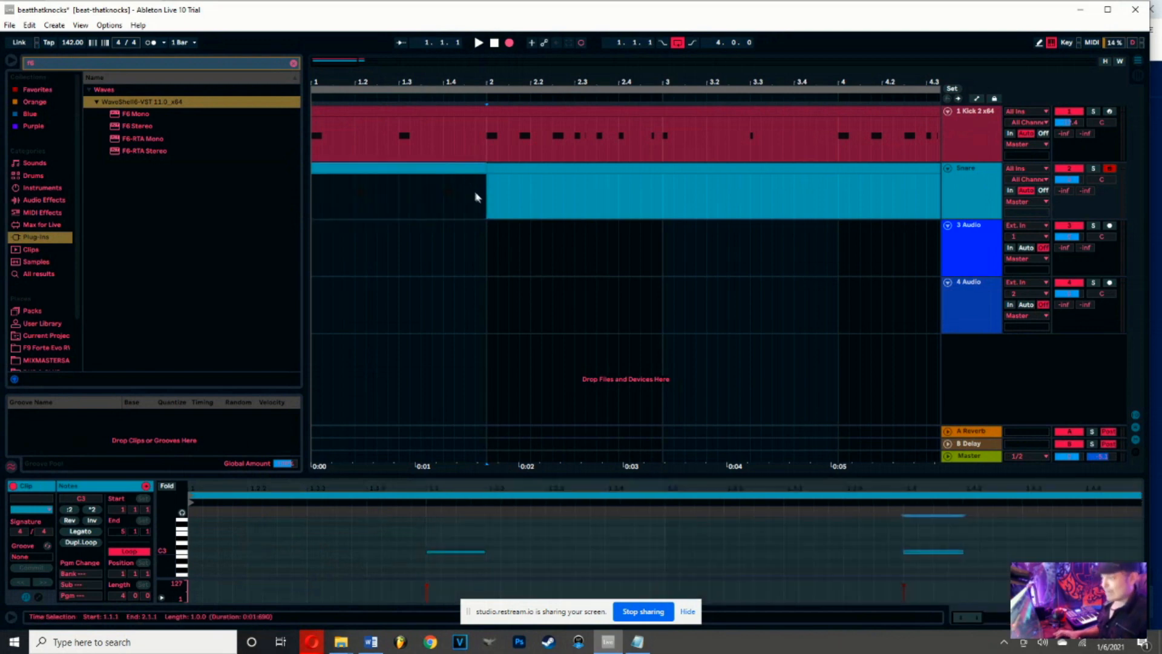
pyautogui.hotkey('ctrl', 'd')
pyautogui.click(670, 211)
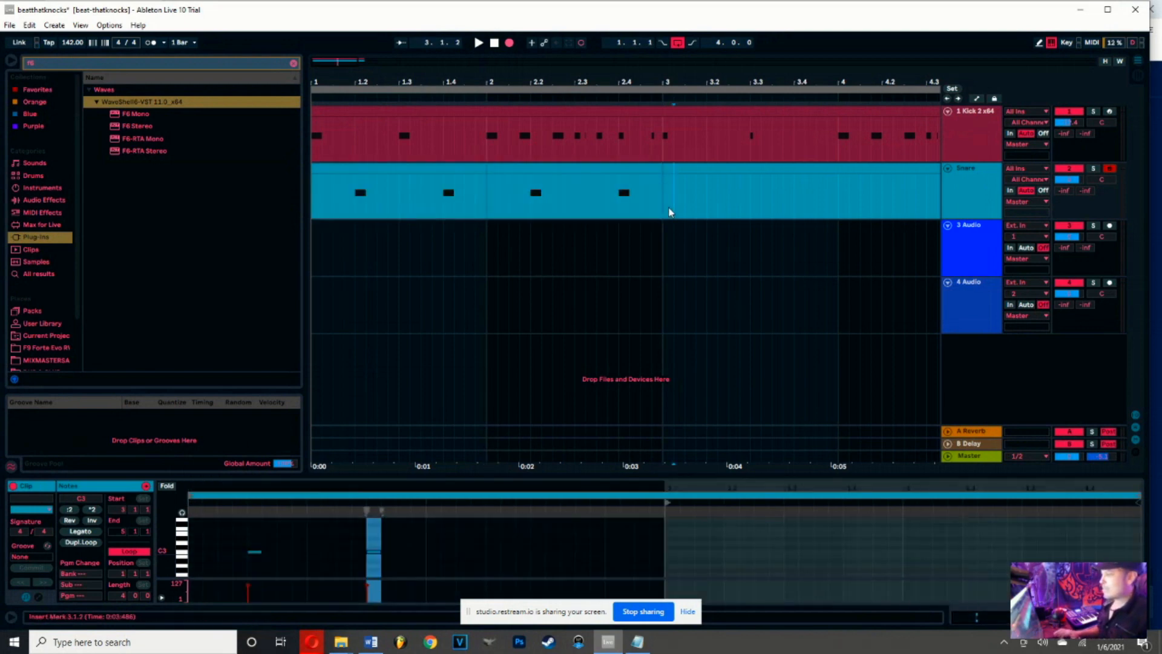
pyautogui.moveTo(664, 207); pyautogui.dragTo(828, 219)
pyautogui.hotkey('ctrl', 'd')
pyautogui.press('-')
pyautogui.press('-')
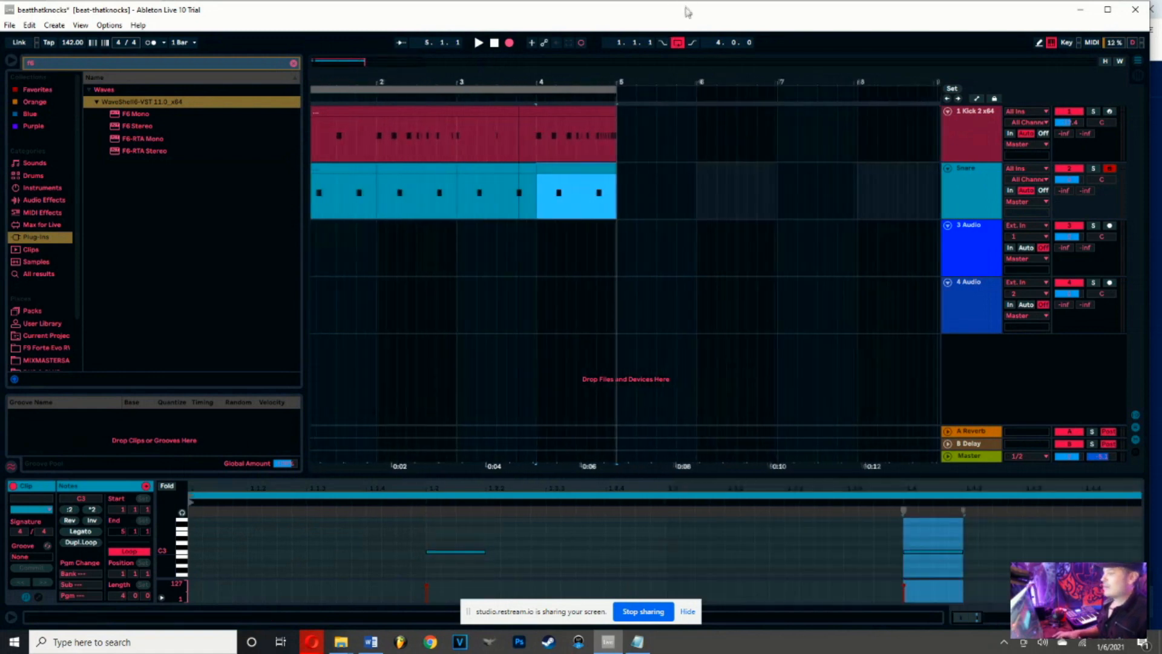
# Open the Snare track's Kick 2 window, show the factory Snares presets, and move the window clear of the arrangement's bar 1
pyautogui.click(972, 176)
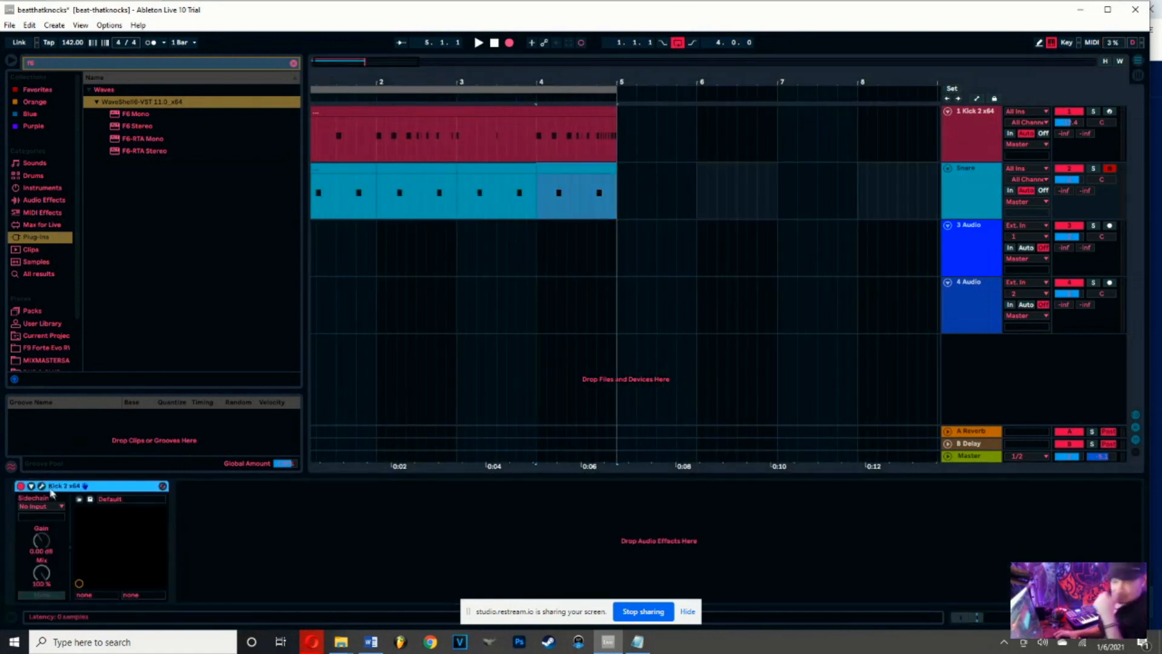
pyautogui.click(42, 486)
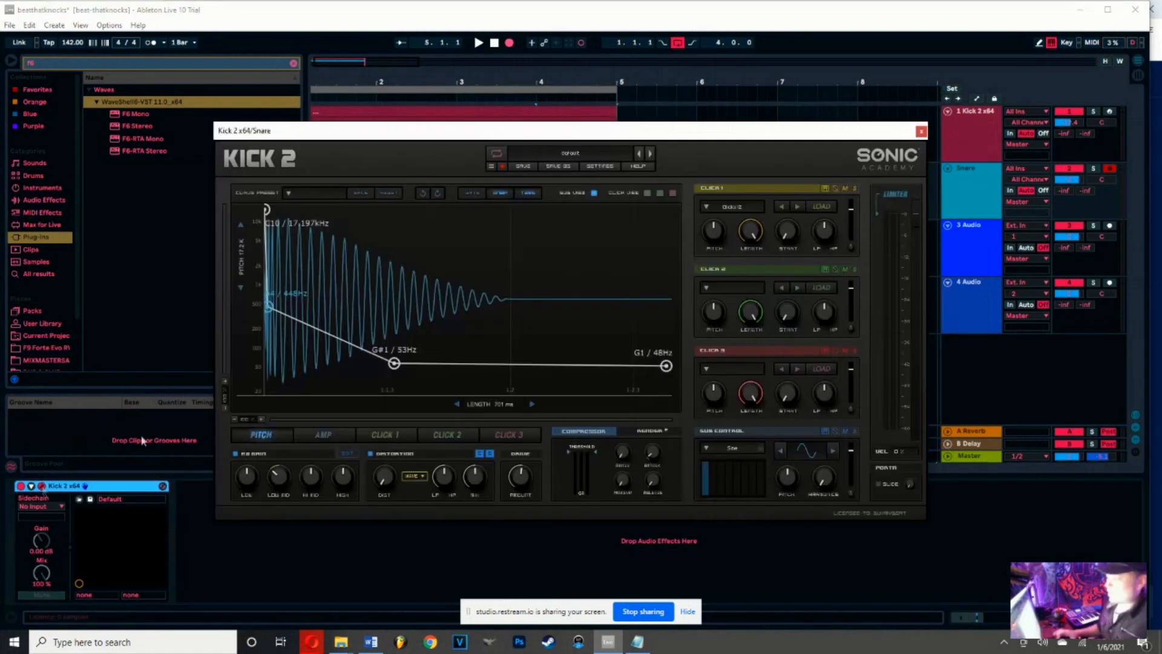
pyautogui.click(602, 152)
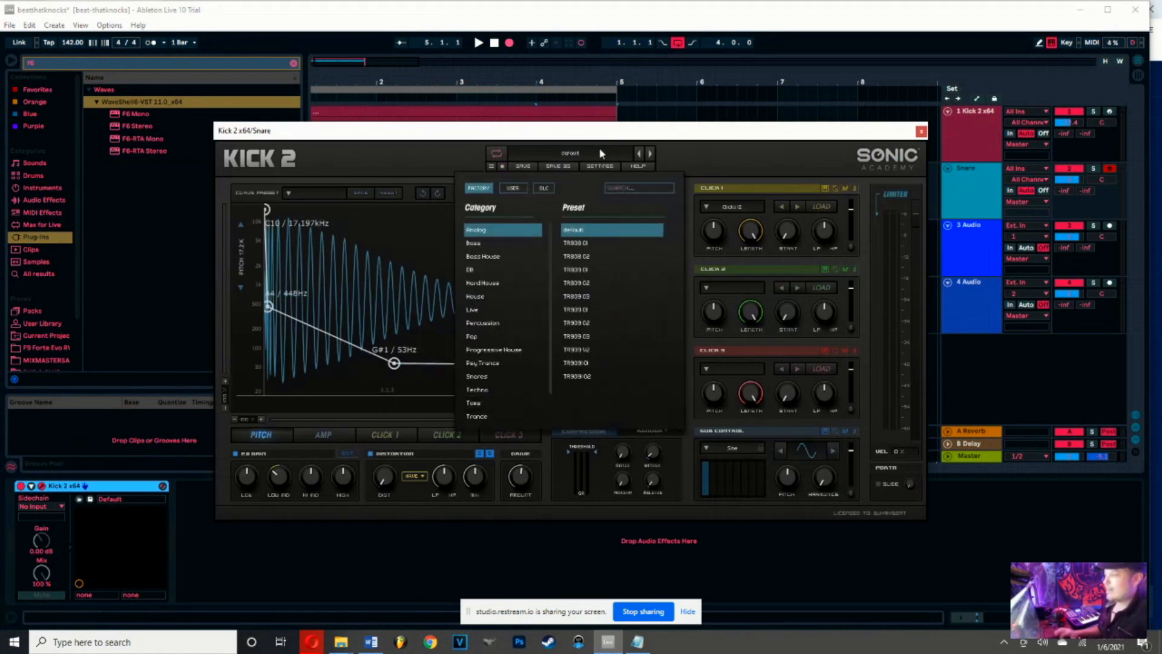
pyautogui.click(478, 376)
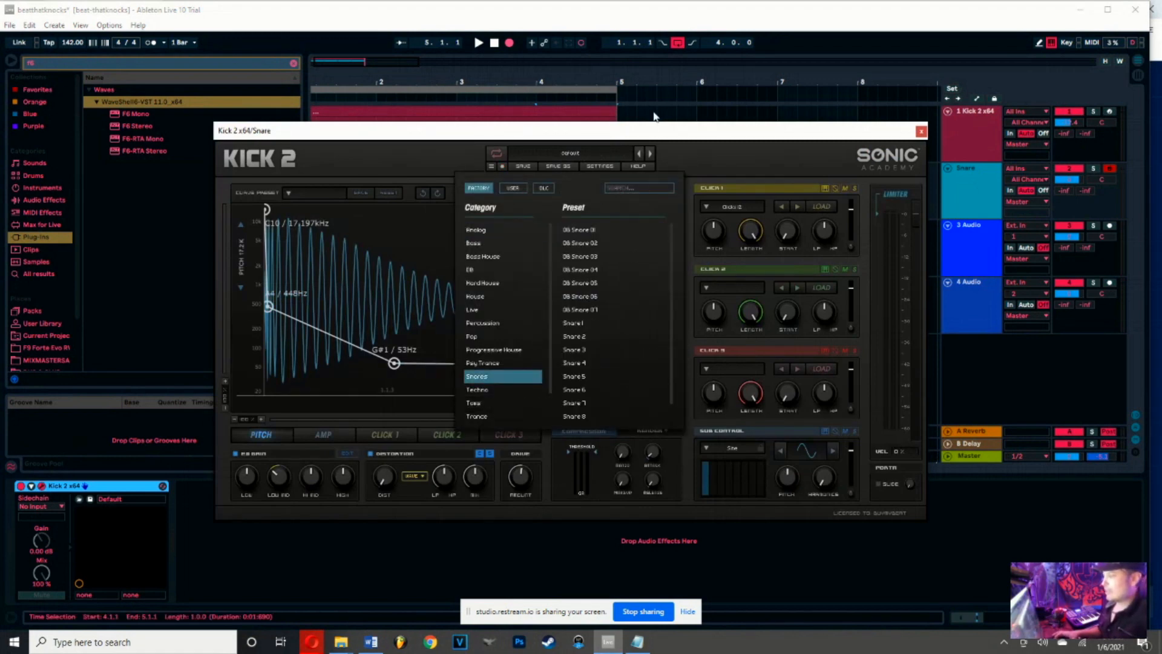
pyautogui.moveTo(648, 132); pyautogui.dragTo(674, 288)
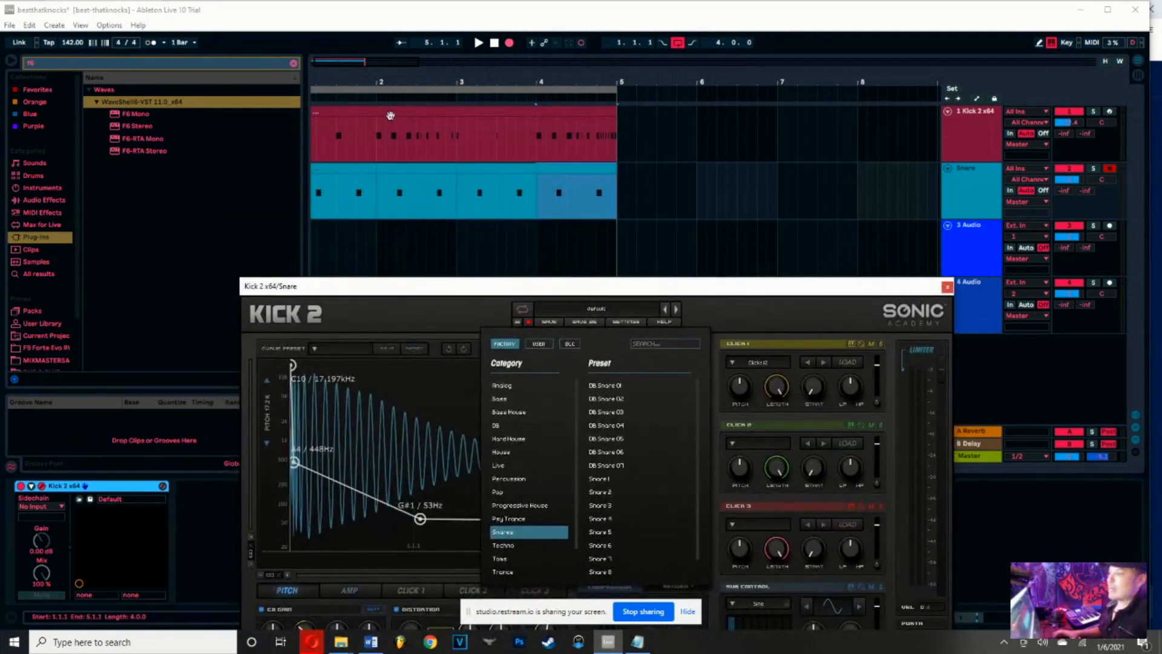
pyautogui.click(329, 77)
pyautogui.moveTo(330, 77); pyautogui.dragTo(553, 88)
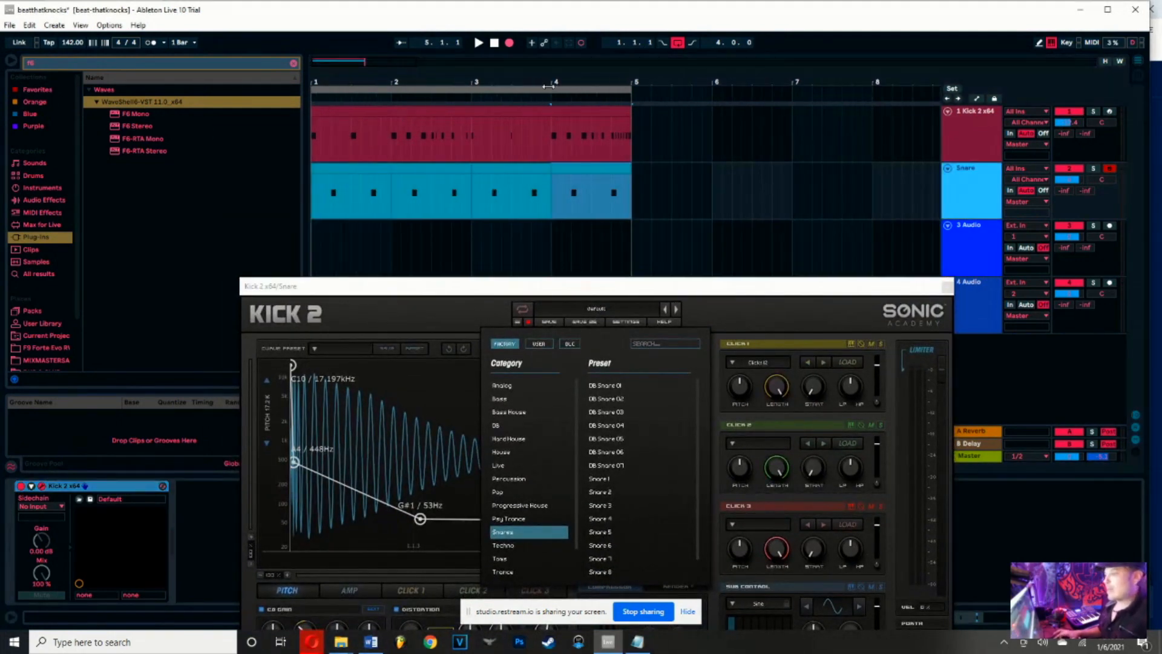
pyautogui.moveTo(558, 293); pyautogui.dragTo(690, 207)
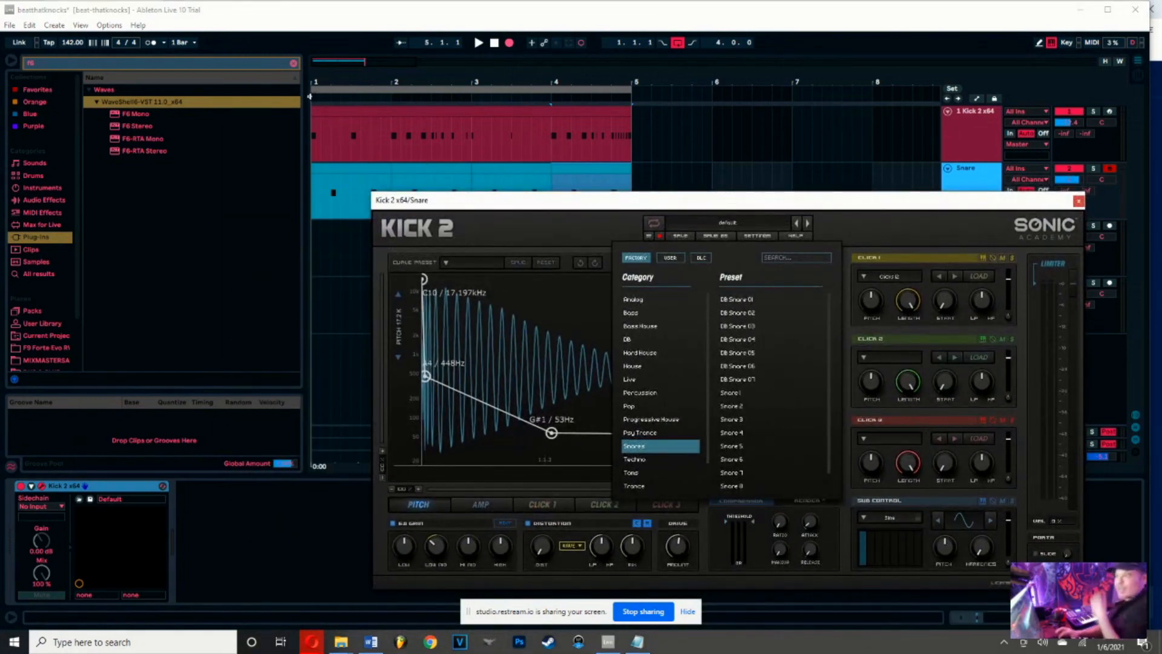
# Play the loop and audition the DB Snare presets from 02 through 07 on the Snare track
pyautogui.press('space')
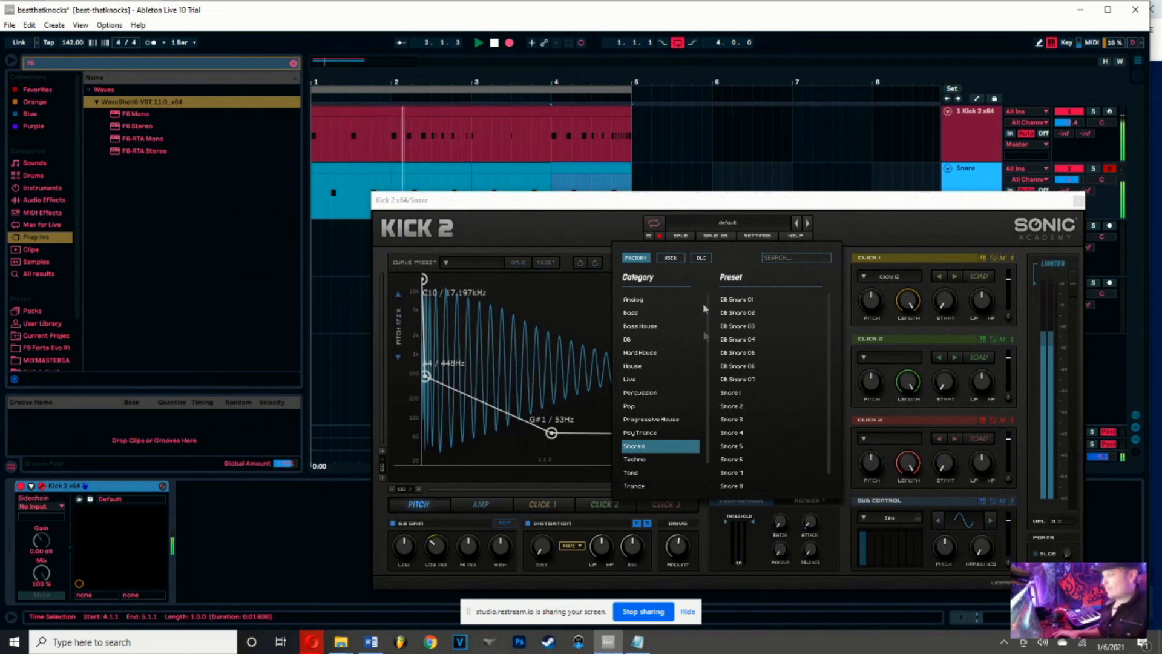
pyautogui.click(738, 314)
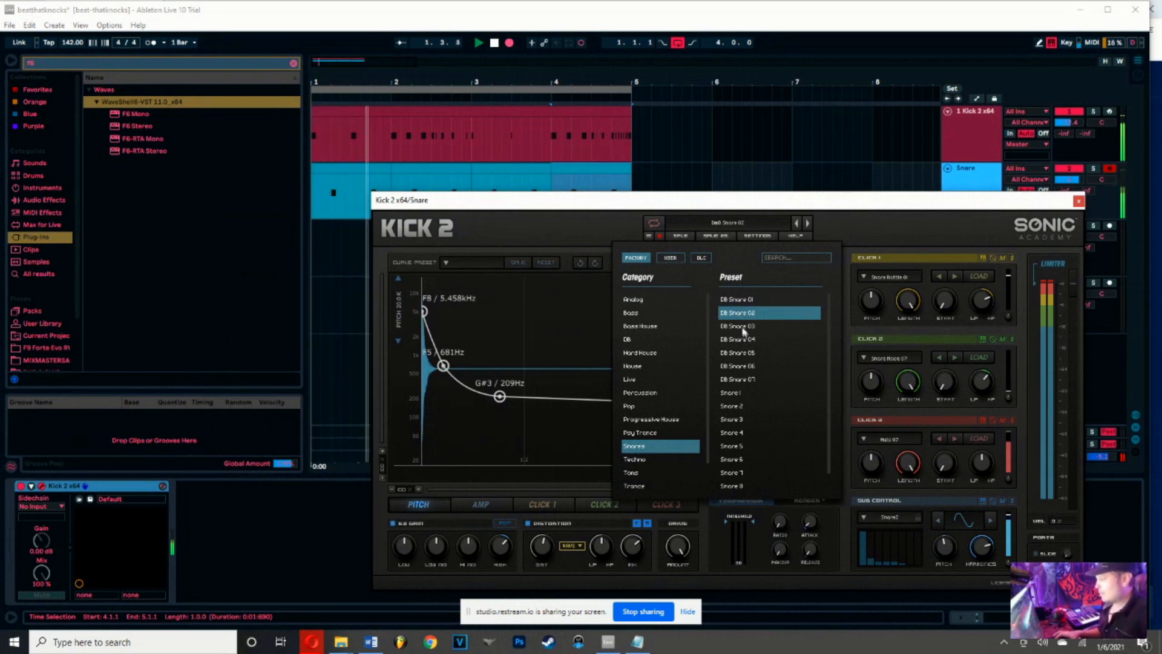
pyautogui.click(739, 327)
pyautogui.click(744, 340)
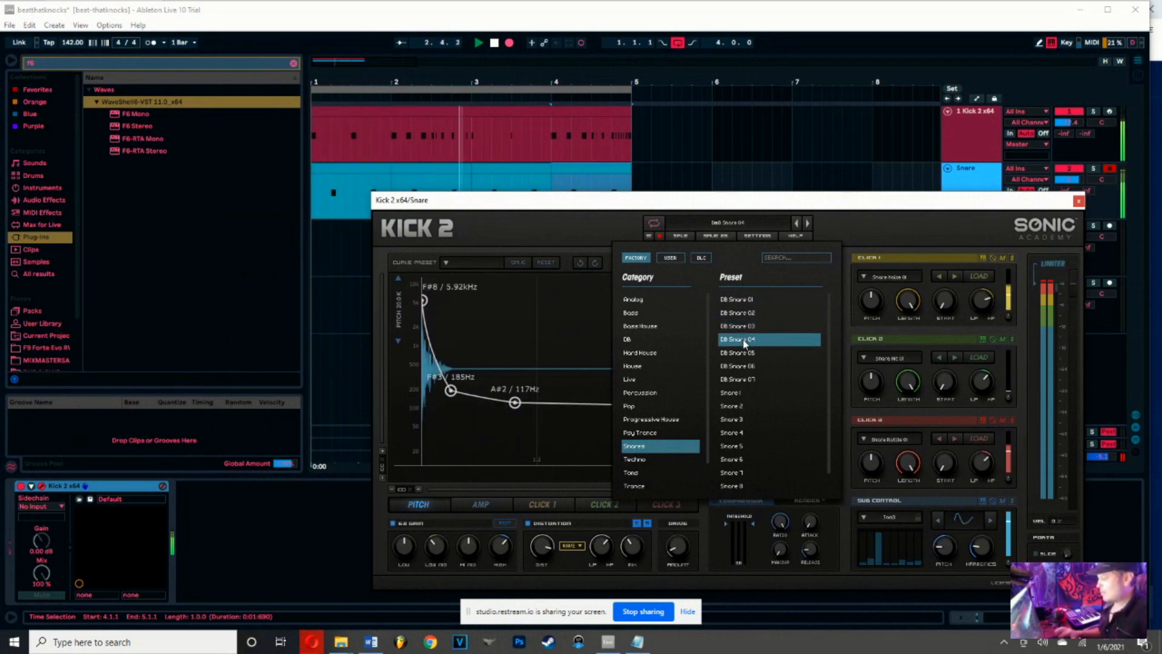
pyautogui.click(743, 353)
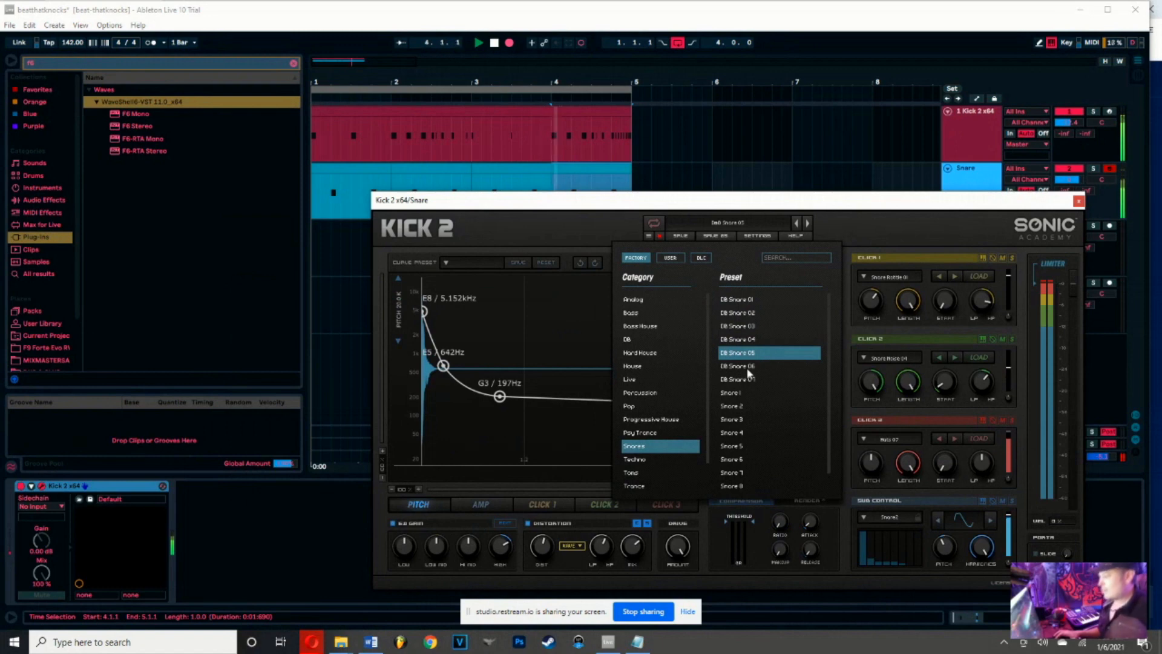
pyautogui.click(749, 367)
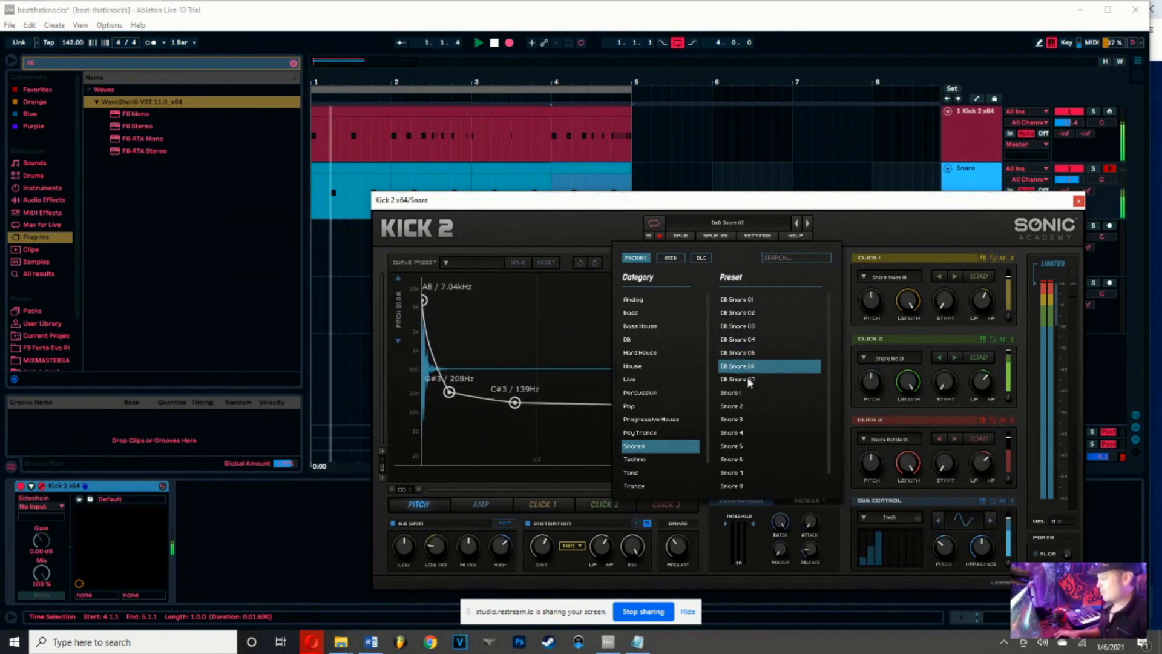
pyautogui.click(747, 378)
# Audition the presets Snare 1 through Snare 9 against the playing kick loop
pyautogui.click(738, 394)
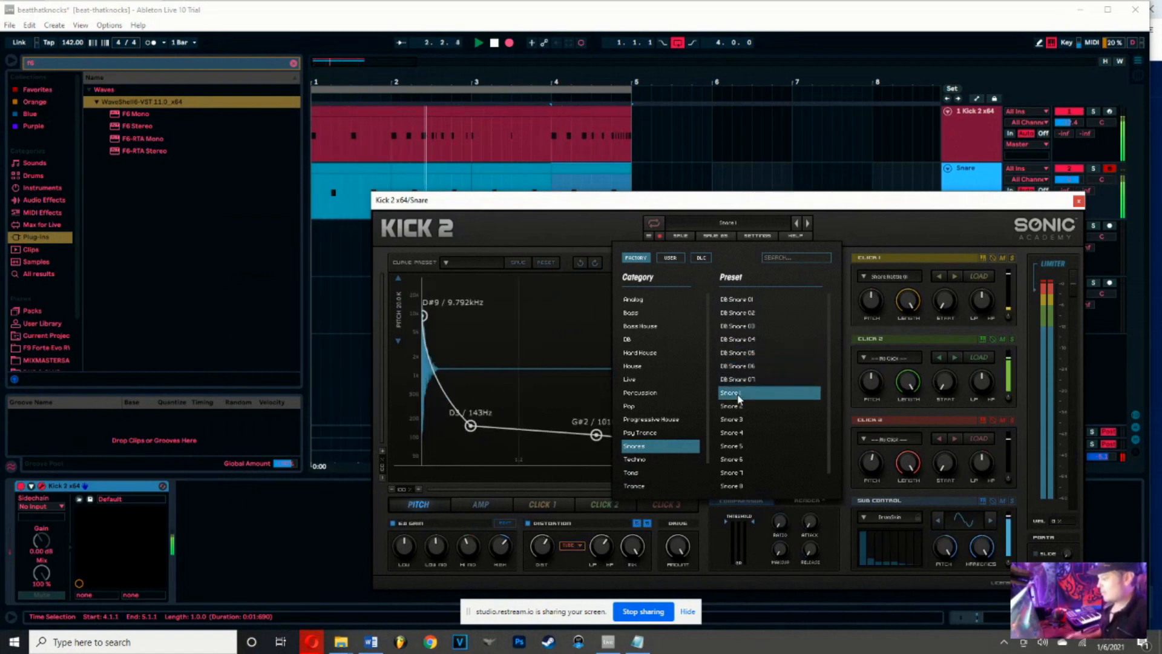
pyautogui.click(739, 401)
pyautogui.press('Down')
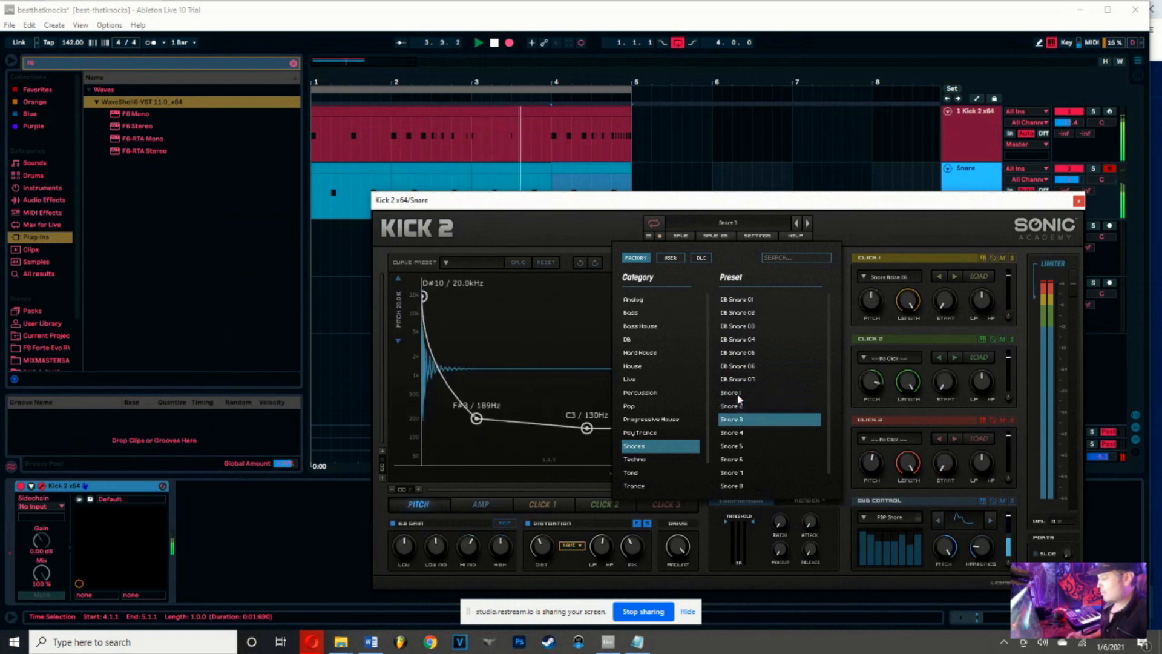
pyautogui.press('Down')
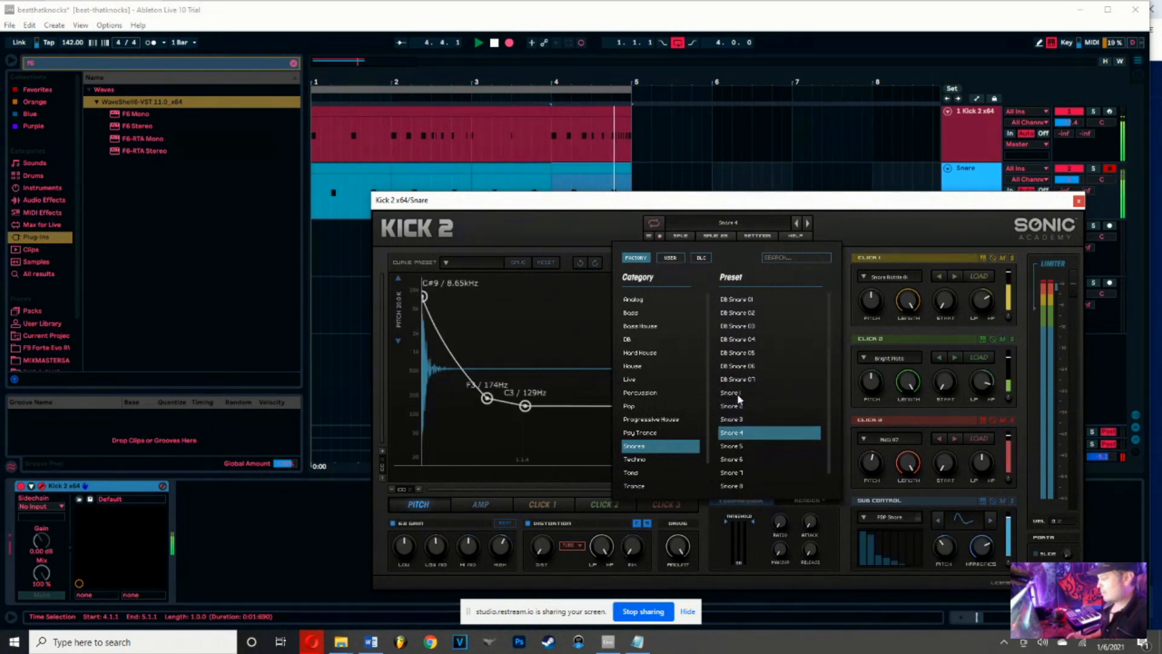
pyautogui.press('Down')
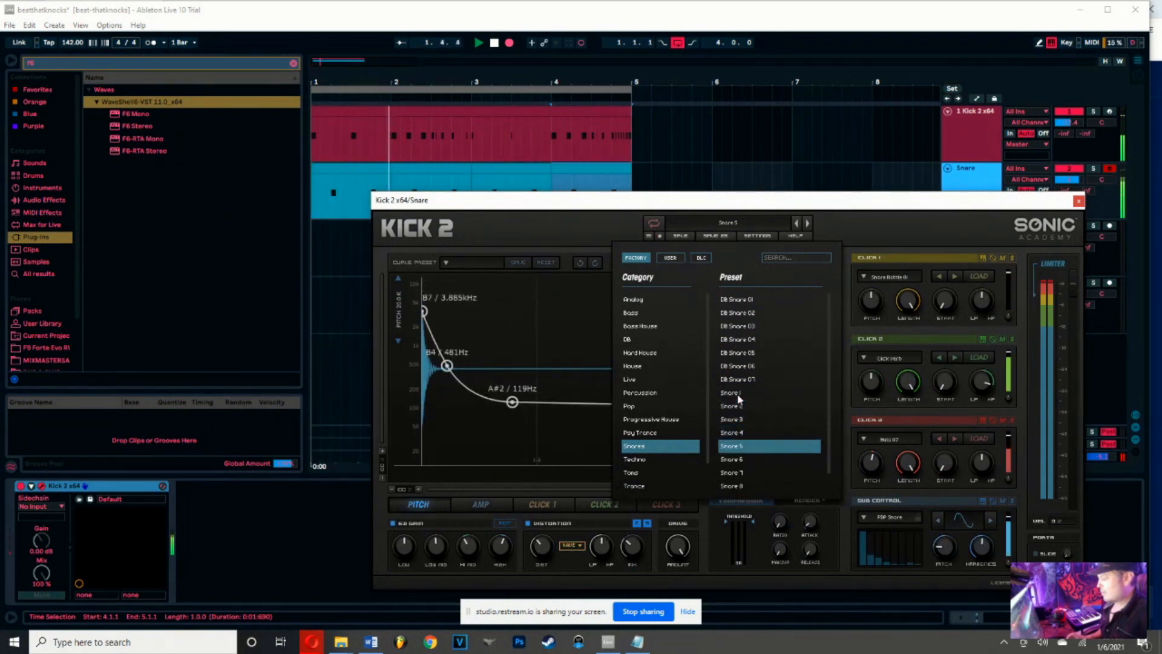
pyautogui.press('Down')
pyautogui.press('Down')
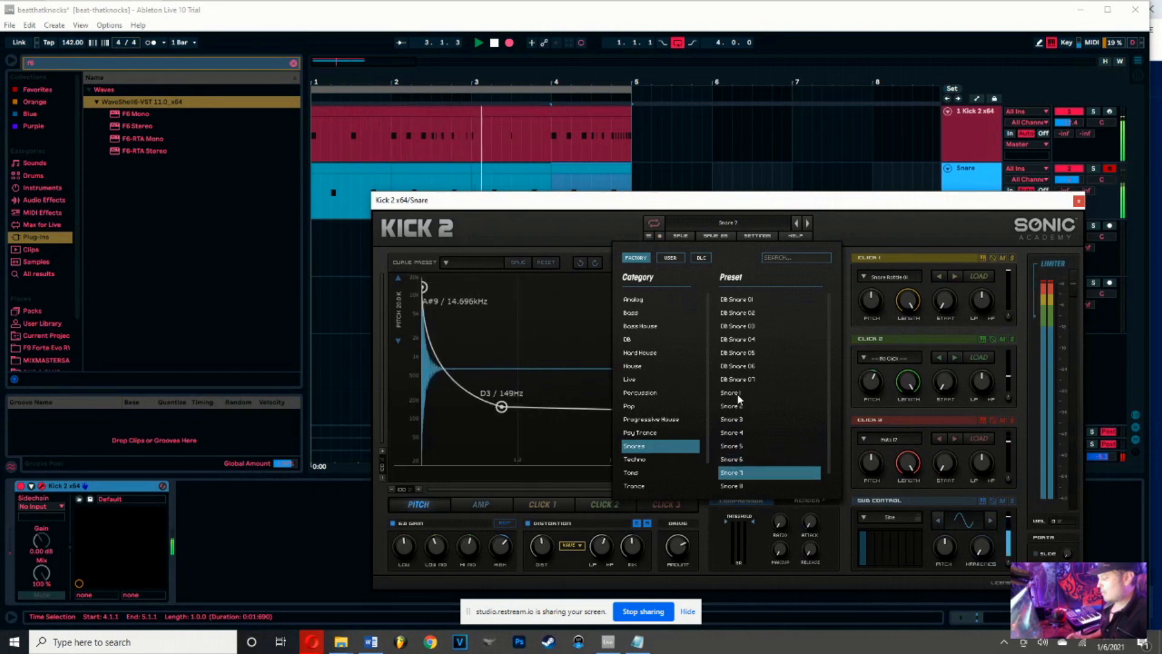
pyautogui.press('Down')
pyautogui.press('Down')
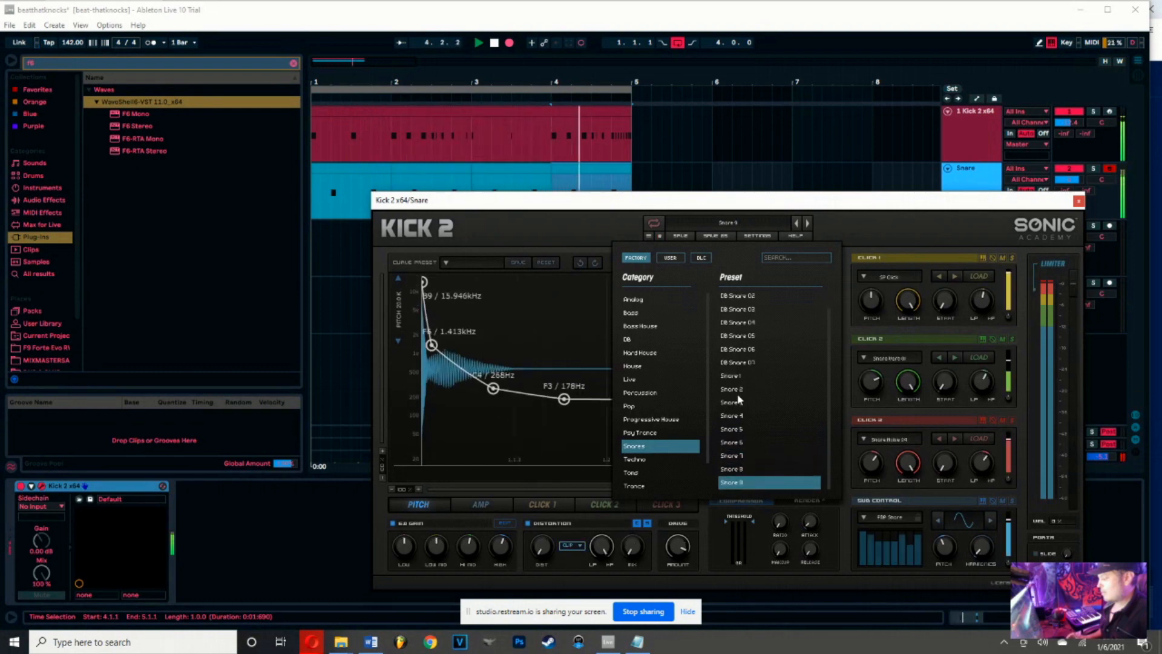
# Compare the Snare 6 and Snare 8 presets against the loop, keep Snare 8 loaded, and close the preset browser
pyautogui.press('Up')
pyautogui.press('Up')
pyautogui.press('Up')
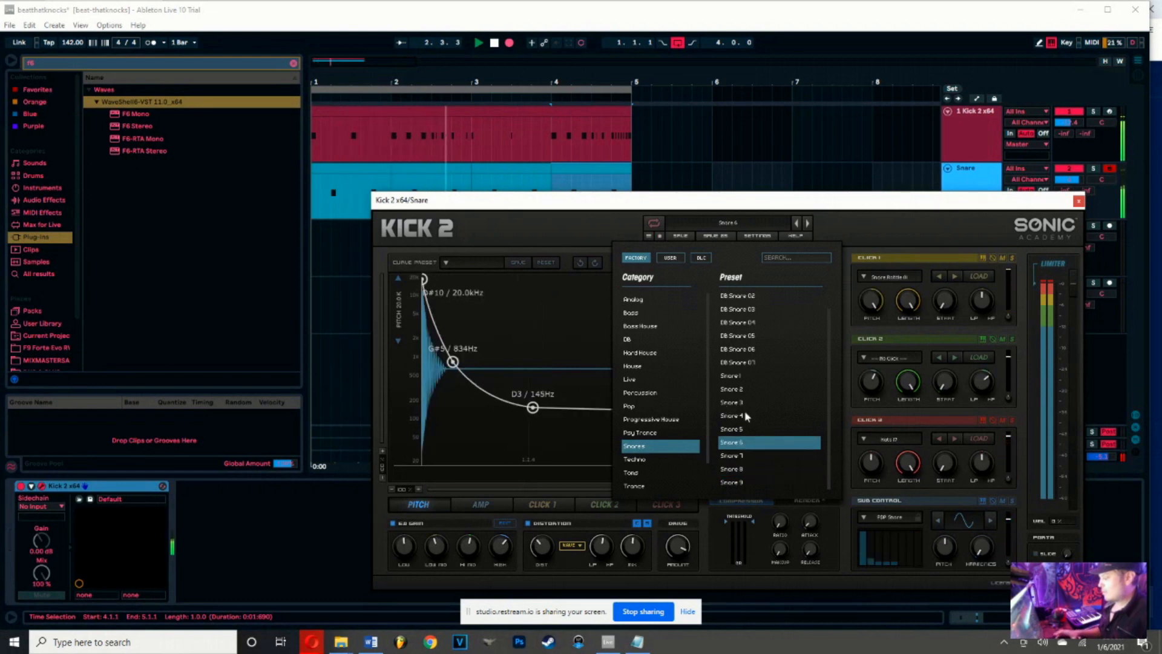
pyautogui.click(741, 469)
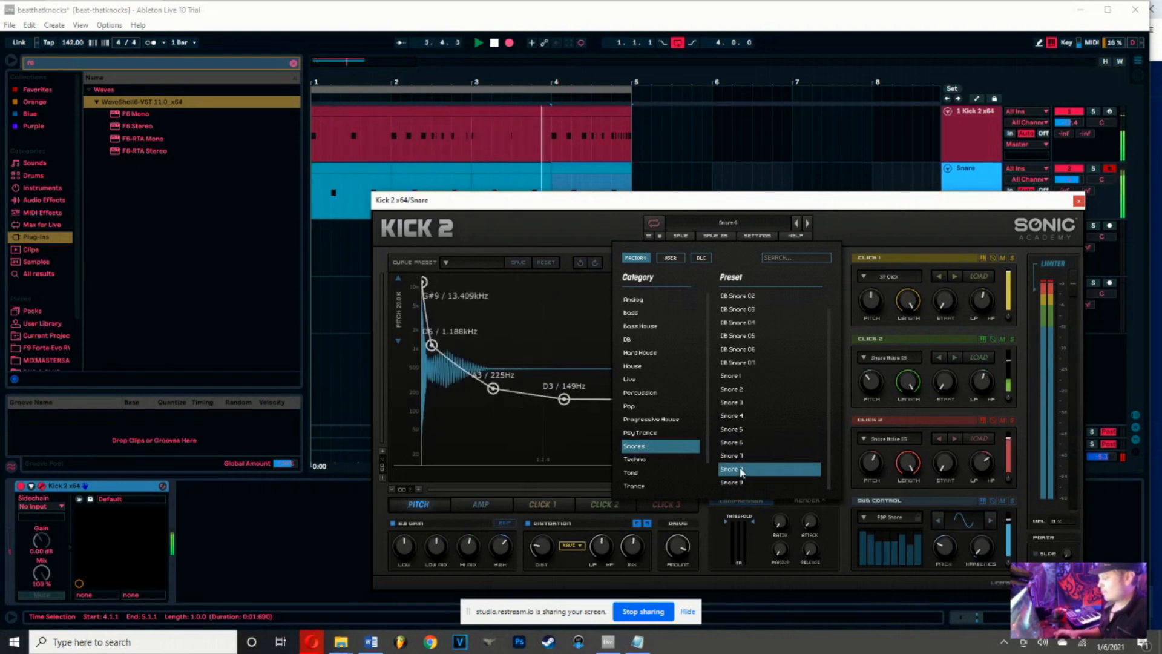
pyautogui.click(747, 444)
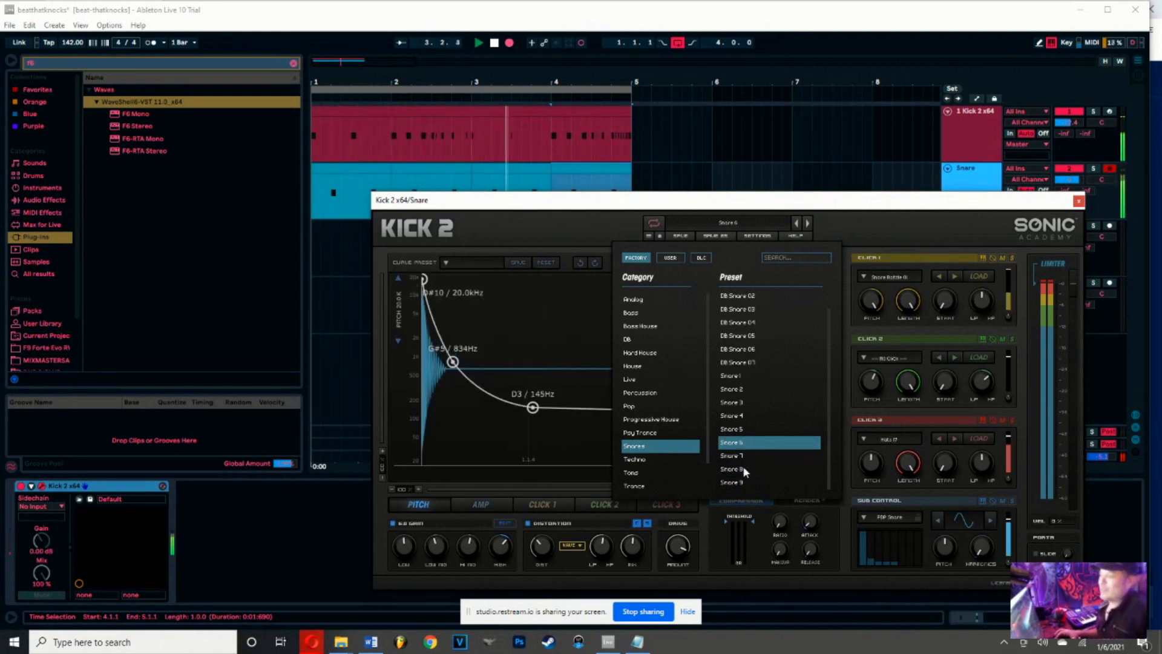
pyautogui.click(744, 468)
pyautogui.click(738, 444)
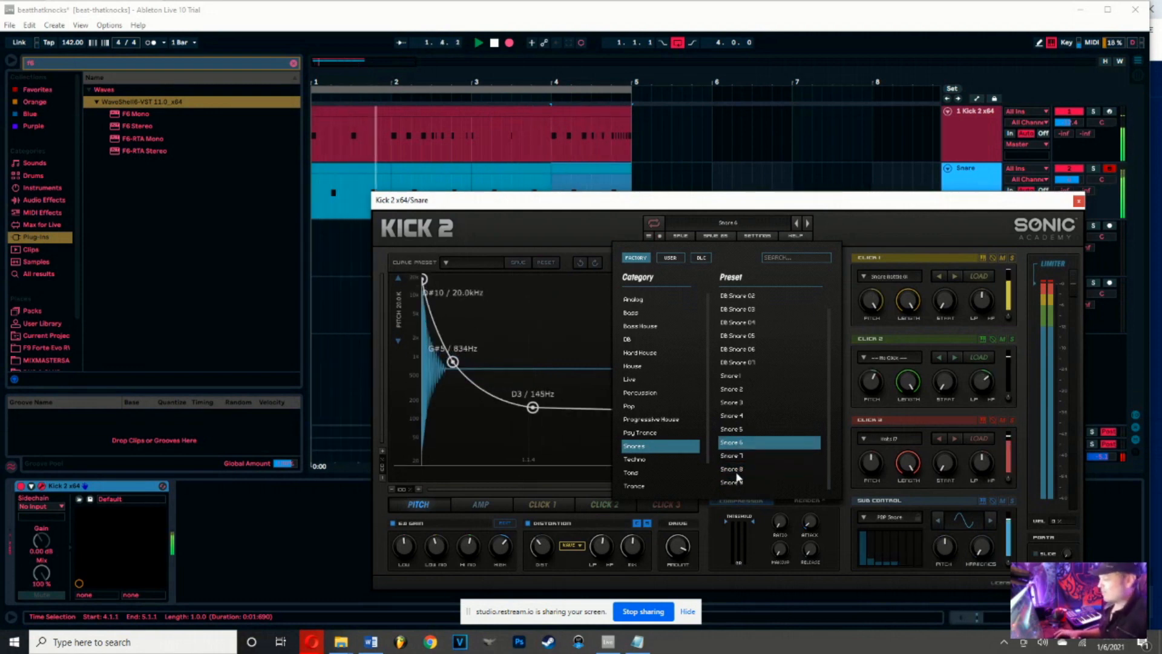
pyautogui.click(736, 470)
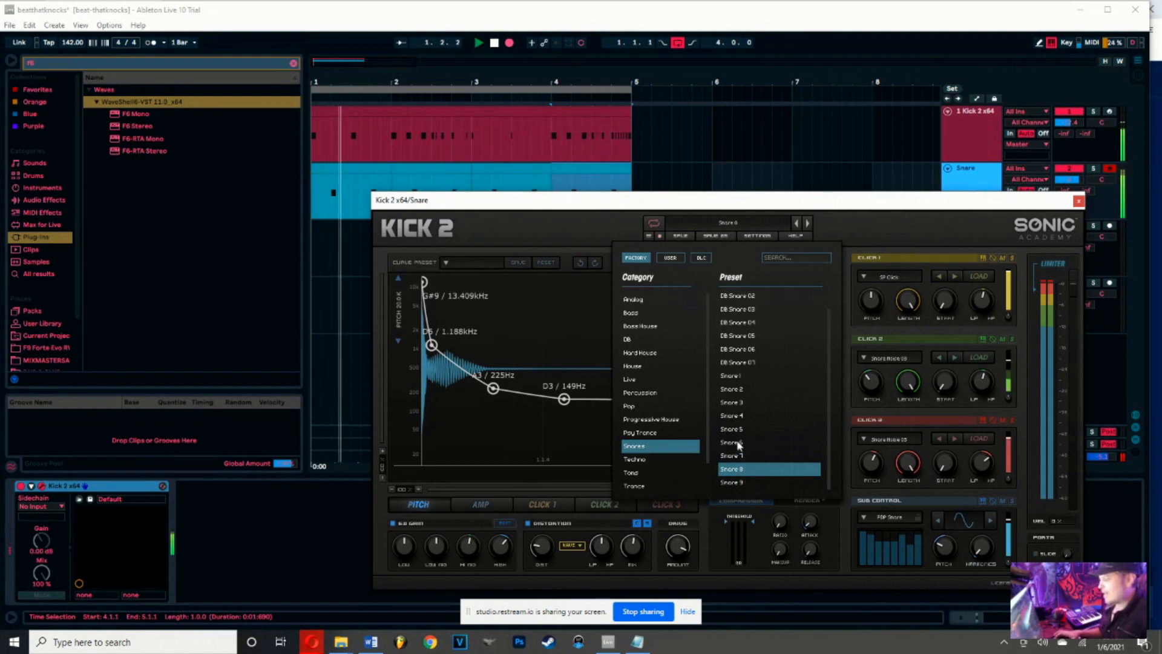
pyautogui.click(738, 446)
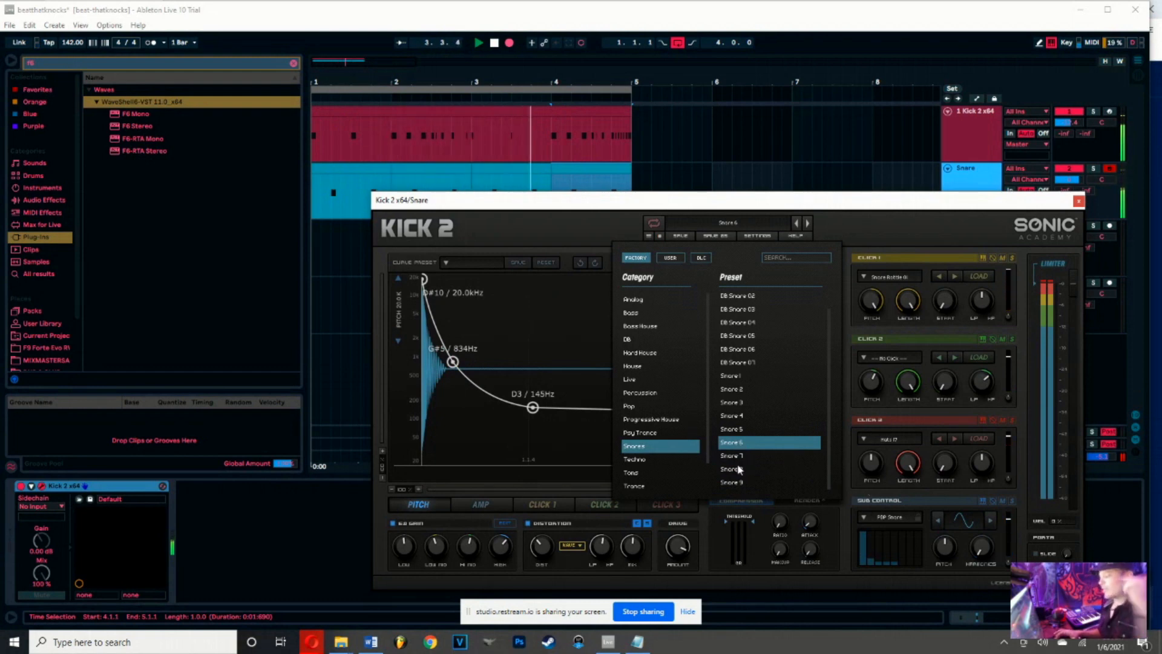
pyautogui.click(738, 469)
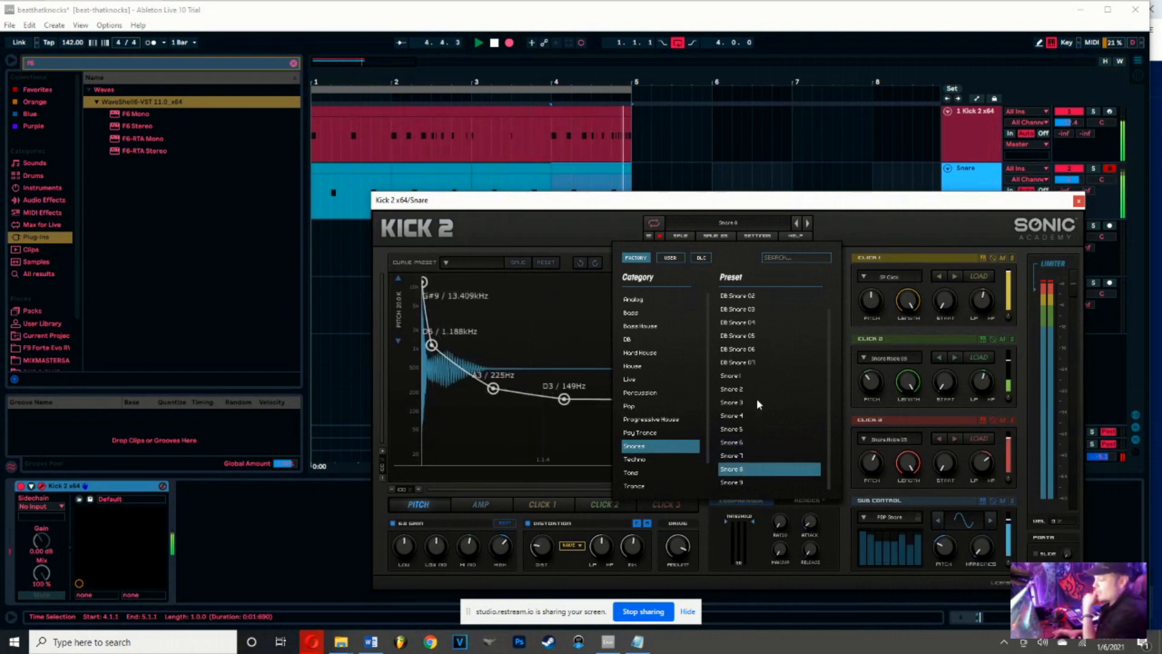
pyautogui.click(880, 209)
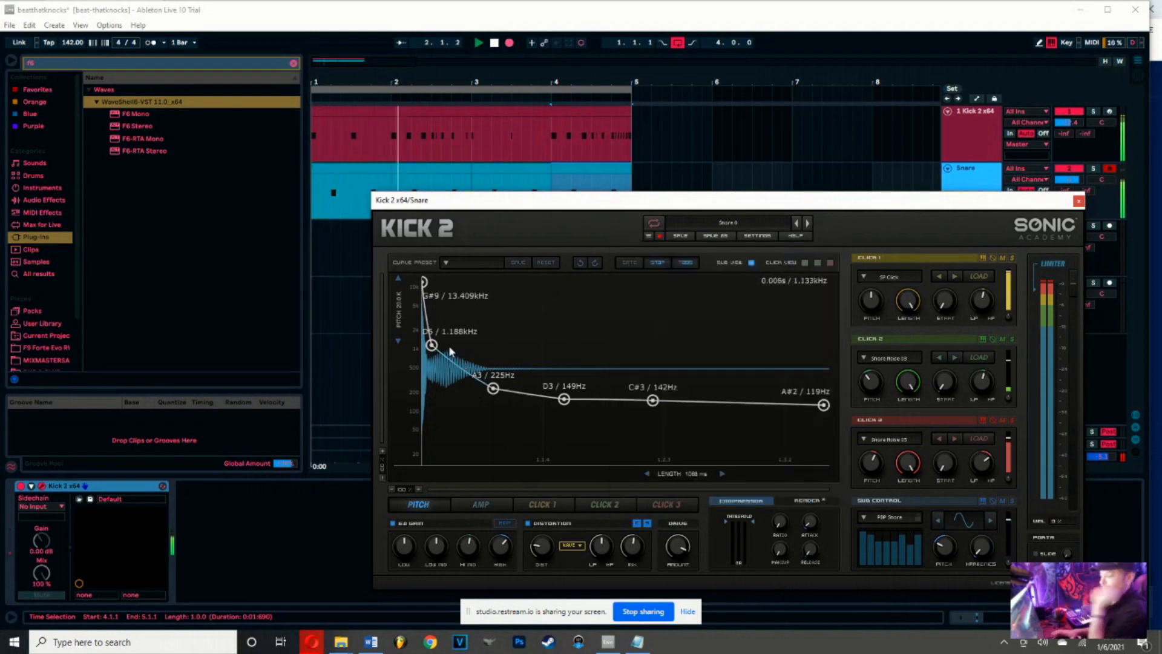
# Set the second node of the snare's pitch curve to about 1.319 kHz and remove the C#3 / 142 Hz node
pyautogui.moveTo(433, 348); pyautogui.dragTo(436, 344)
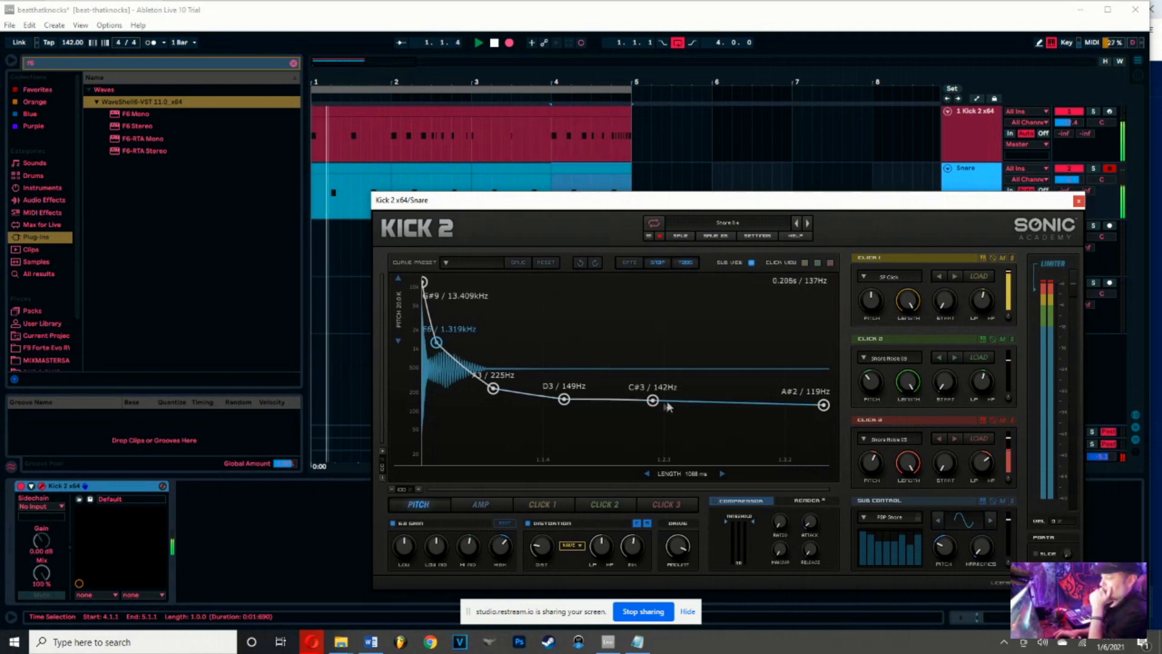
pyautogui.moveTo(652, 400)
pyautogui.mouseDown()
pyautogui.moveTo(649, 433)
pyautogui.moveTo(652, 415)
pyautogui.mouseUp()
pyautogui.doubleClick(652, 416)
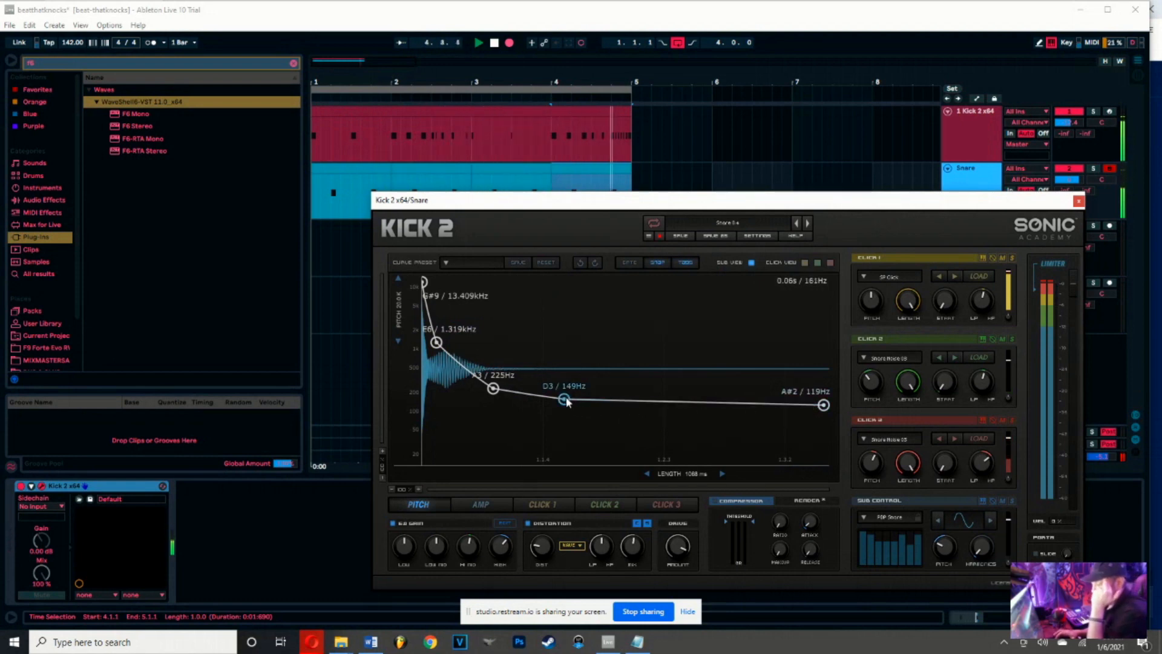
# Retune the last three pitch curve nodes to about 131 Hz, 147 Hz and 110 Hz, in order along the curve
pyautogui.moveTo(569, 403); pyautogui.dragTo(565, 399)
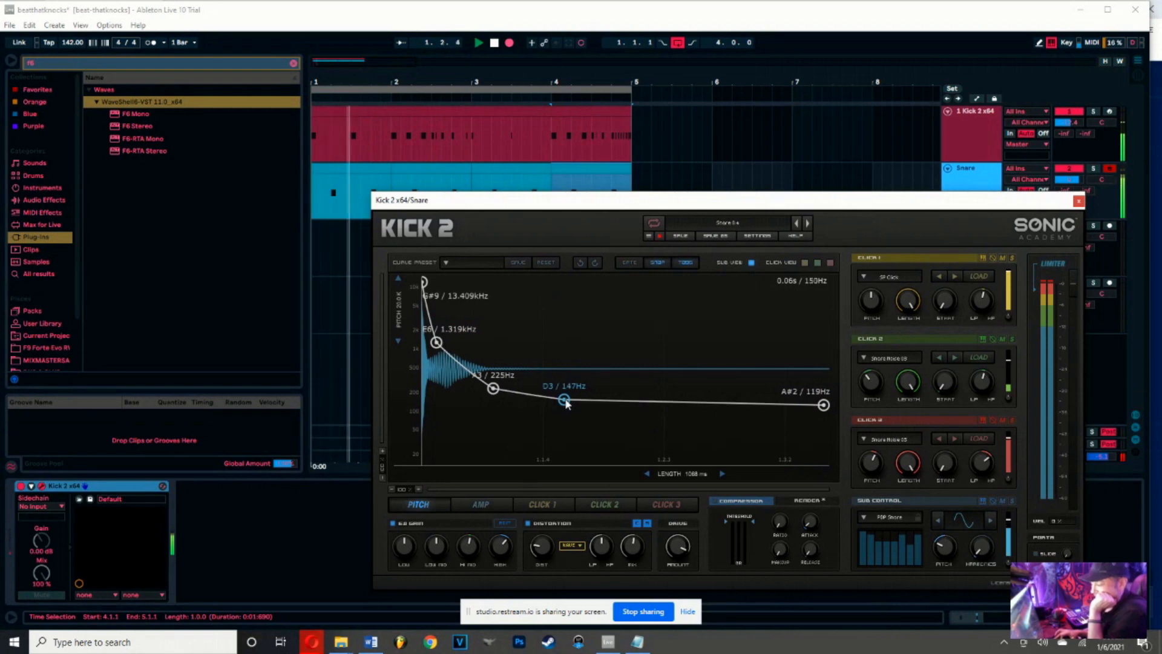
pyautogui.moveTo(494, 389)
pyautogui.mouseDown()
pyautogui.moveTo(470, 397)
pyautogui.moveTo(480, 403)
pyautogui.mouseUp()
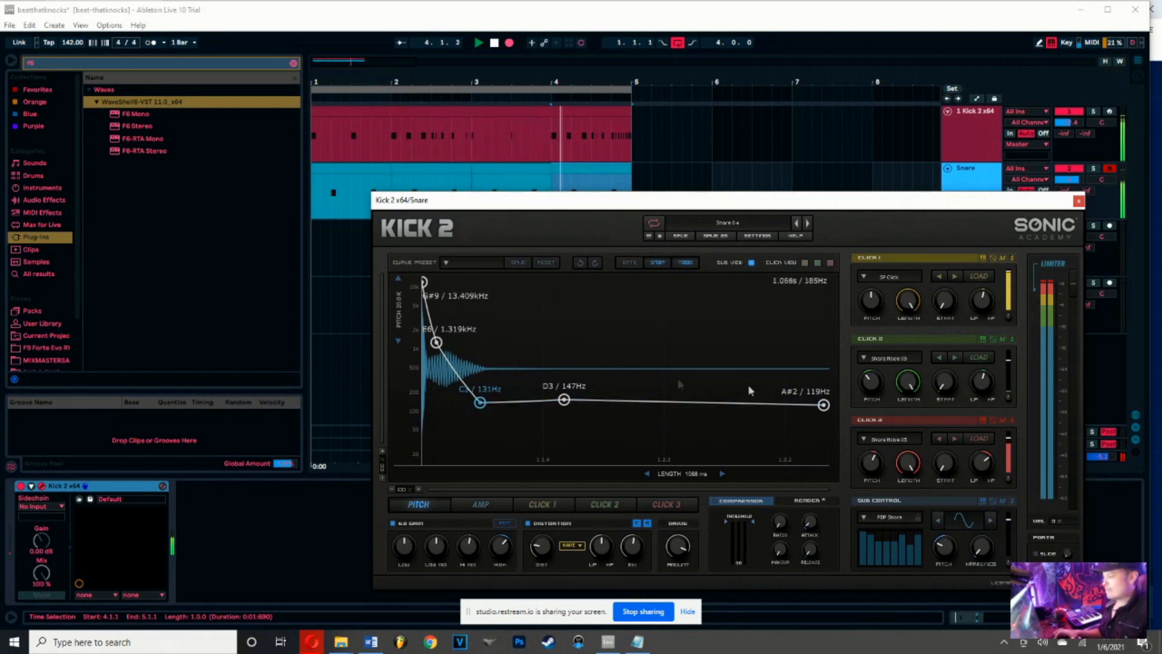
pyautogui.moveTo(565, 399); pyautogui.dragTo(566, 400)
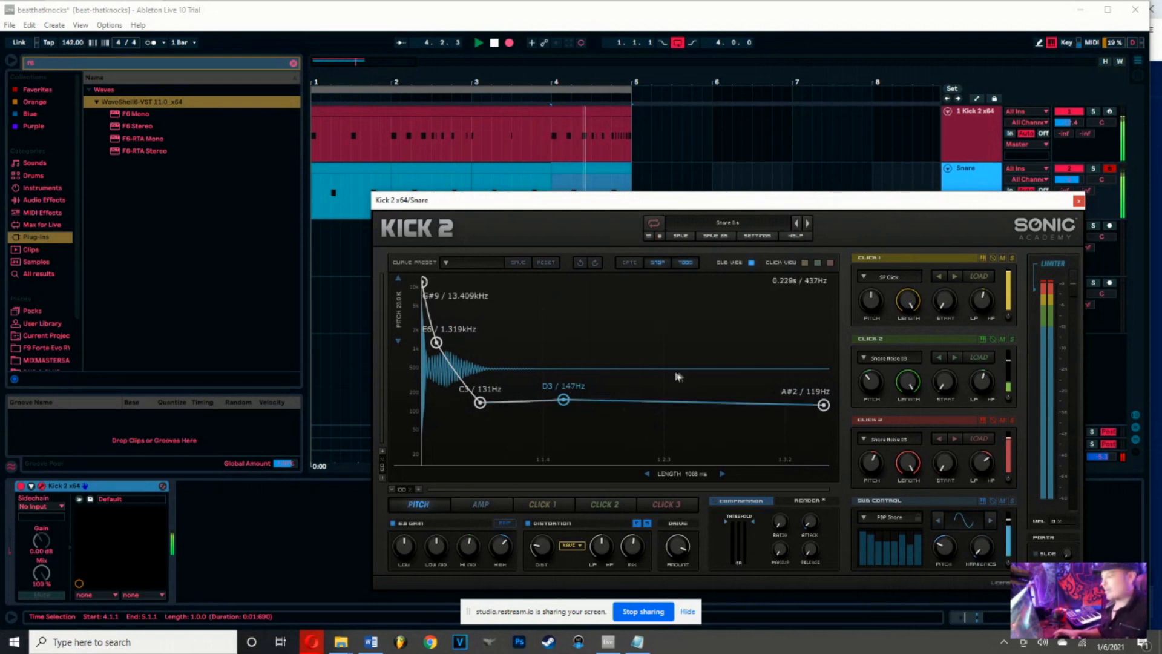
pyautogui.moveTo(823, 405)
pyautogui.mouseDown()
pyautogui.moveTo(824, 424)
pyautogui.moveTo(824, 406)
pyautogui.mouseUp()
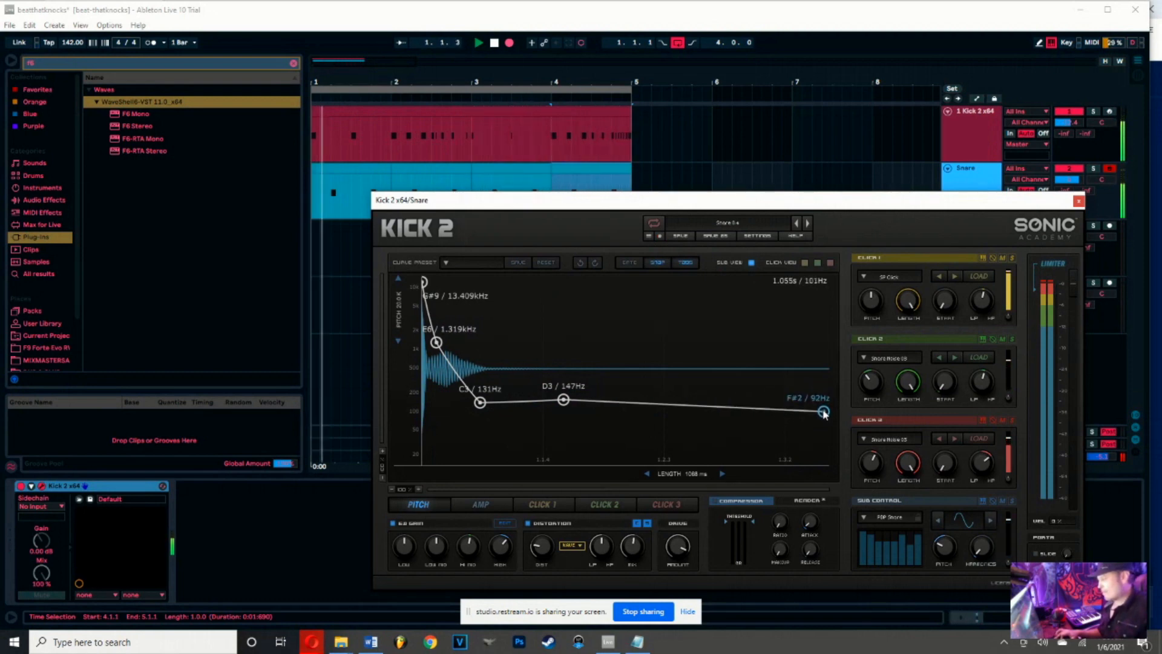
pyautogui.moveTo(824, 408); pyautogui.dragTo(825, 410)
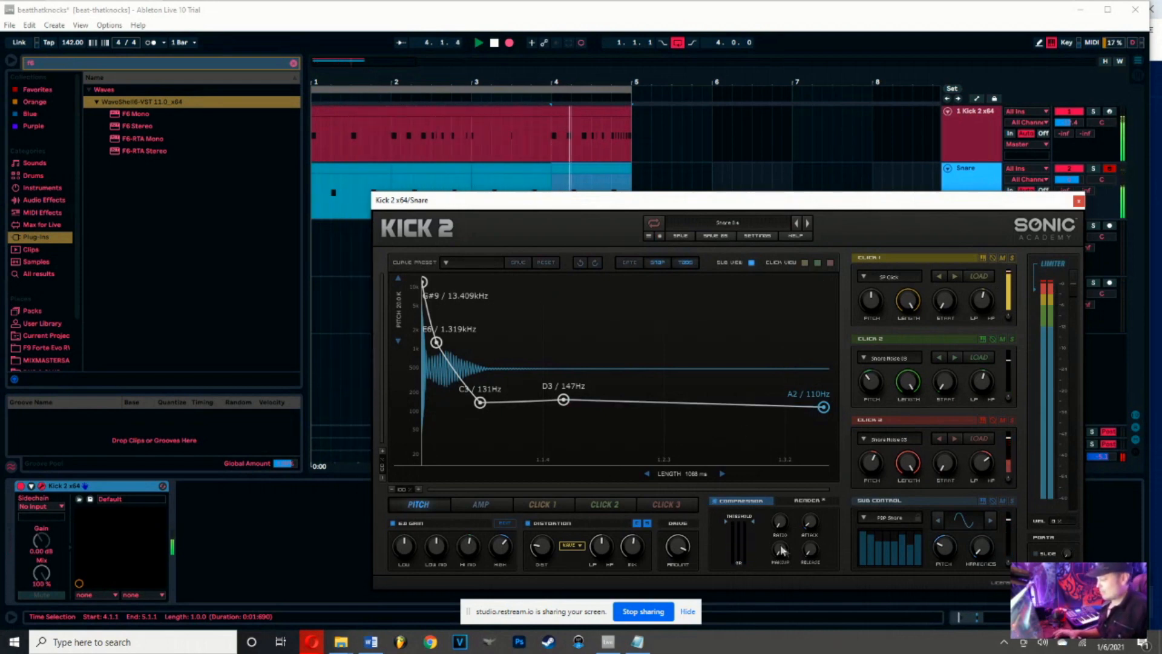
# Lower the snare's compressor threshold and move the Kick 2 window up, clear of the bottom of the arrangement
pyautogui.moveTo(742, 524); pyautogui.dragTo(779, 512)
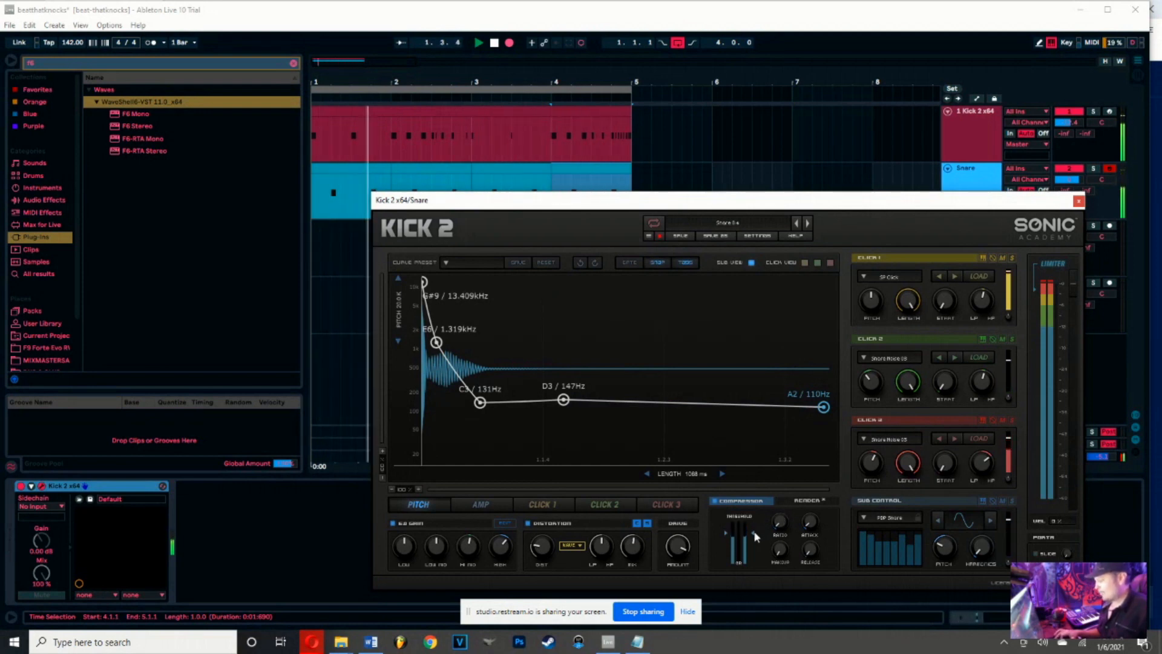
pyautogui.moveTo(753, 532); pyautogui.dragTo(782, 542)
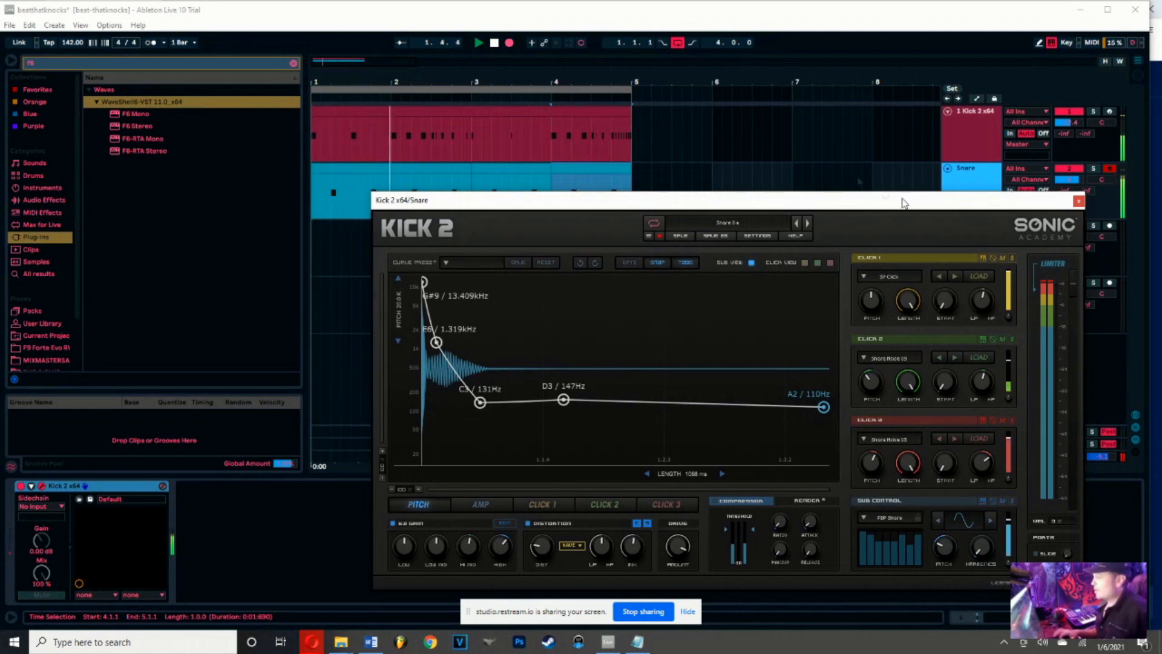
pyautogui.moveTo(975, 201); pyautogui.dragTo(886, 149)
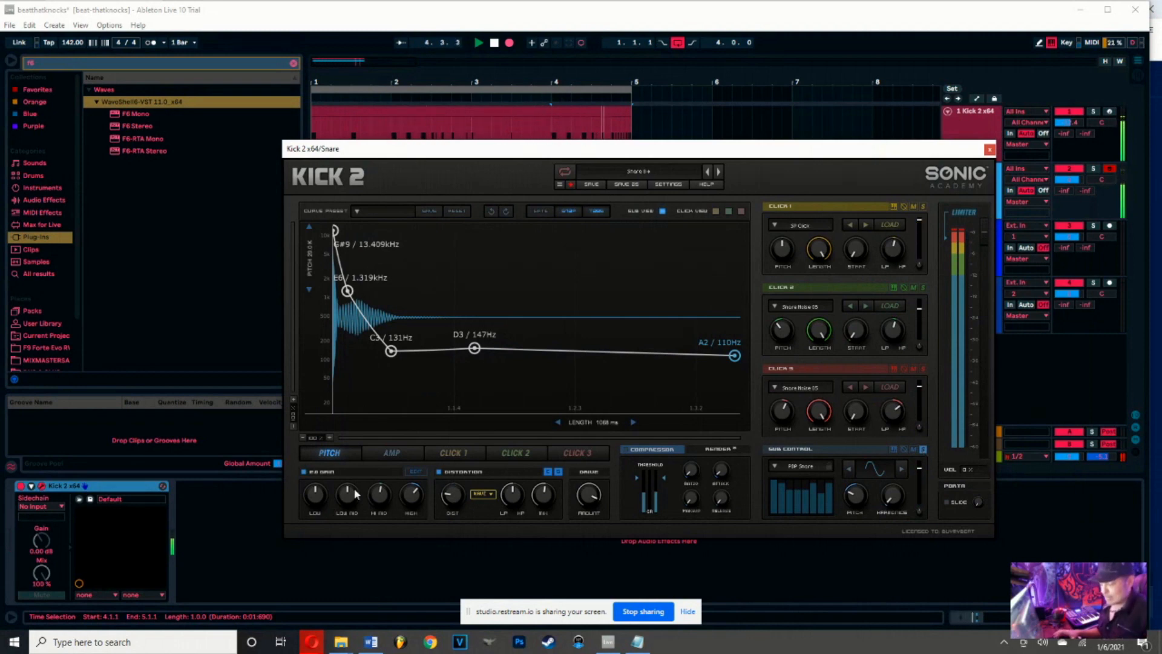
# Cut the low-mid band of the snare's EQ to about -7.4 dB
pyautogui.moveTo(349, 498)
pyautogui.moveTo(348, 502); pyautogui.dragTo(345, 510)
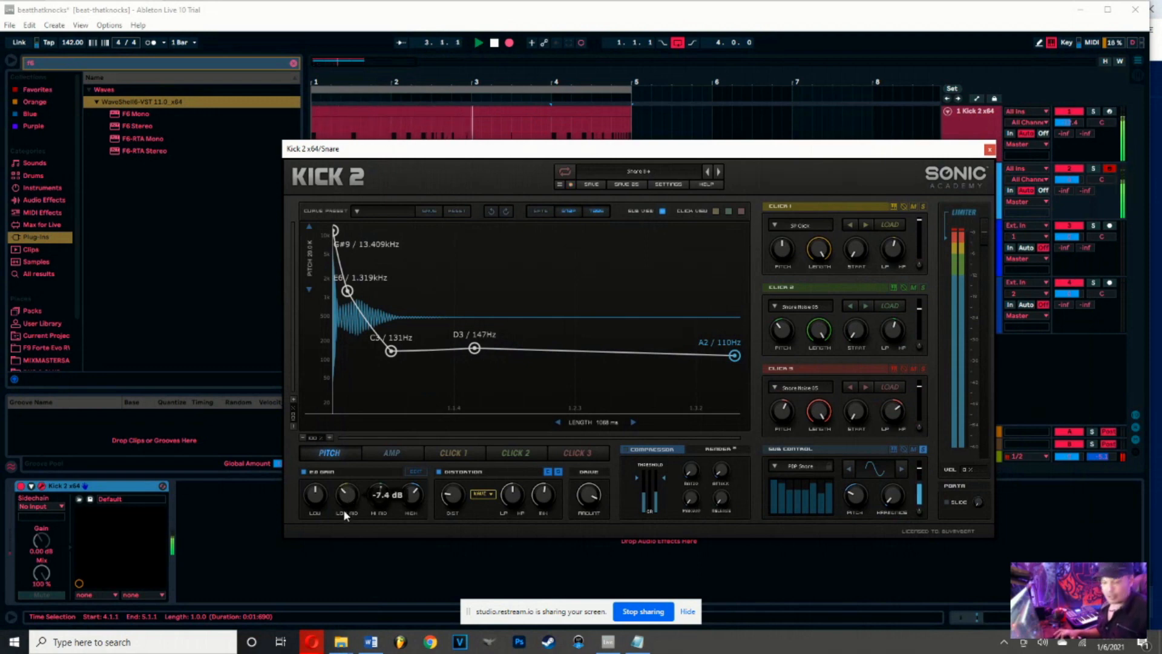
pyautogui.moveTo(412, 498)
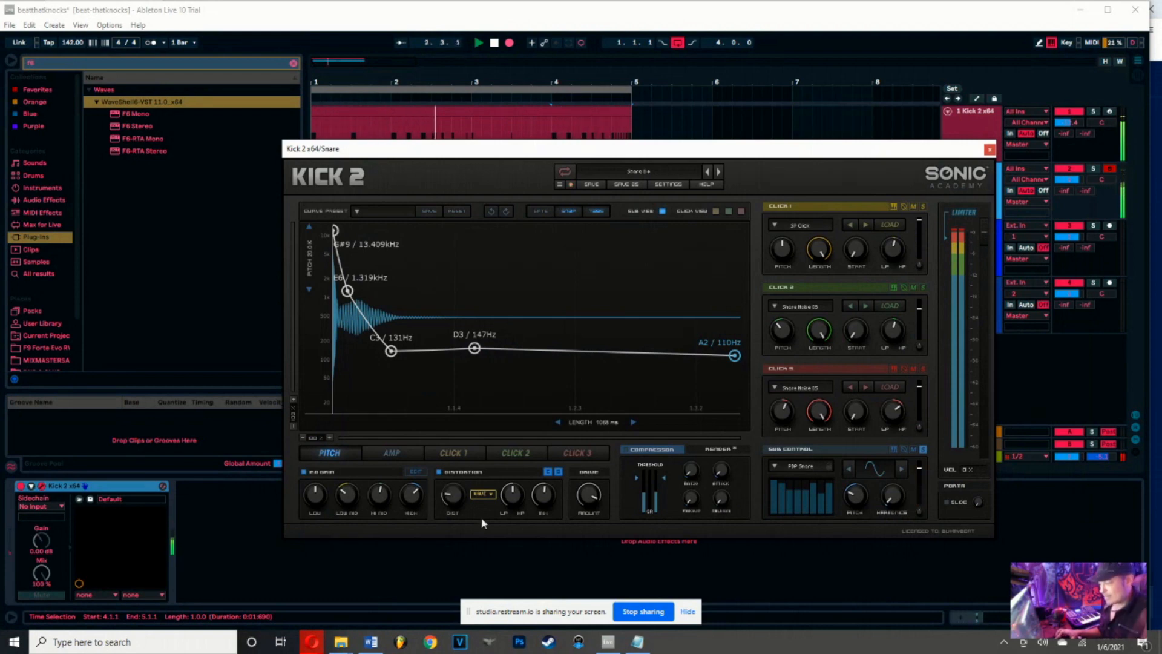
# Adjust the distortion amount and its LP/HP filter, set the distortion mix to about 53.86 %, and reduce the drive amount
pyautogui.moveTo(455, 493); pyautogui.dragTo(454, 481)
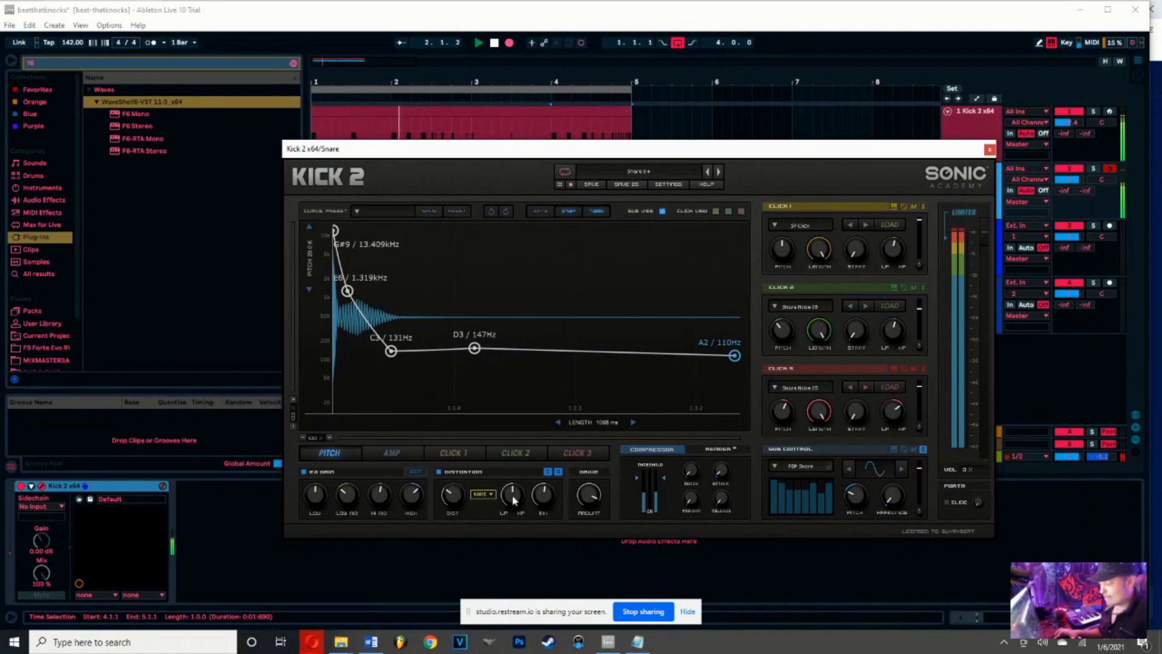
pyautogui.moveTo(516, 477); pyautogui.dragTo(515, 486)
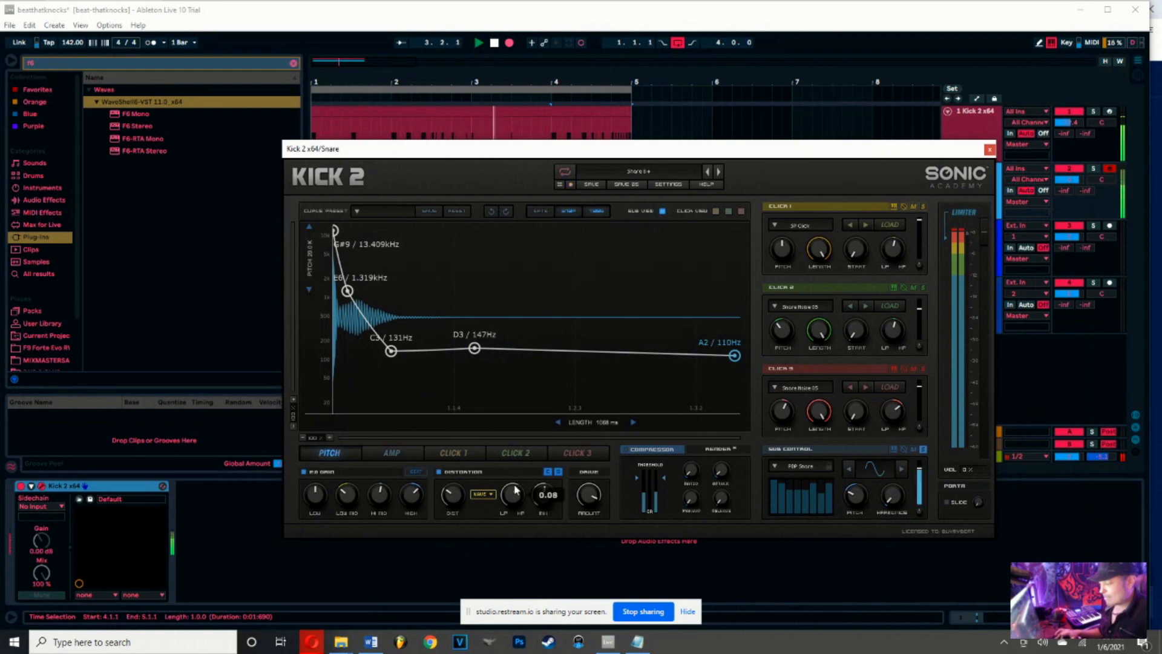
pyautogui.moveTo(546, 500); pyautogui.dragTo(546, 492)
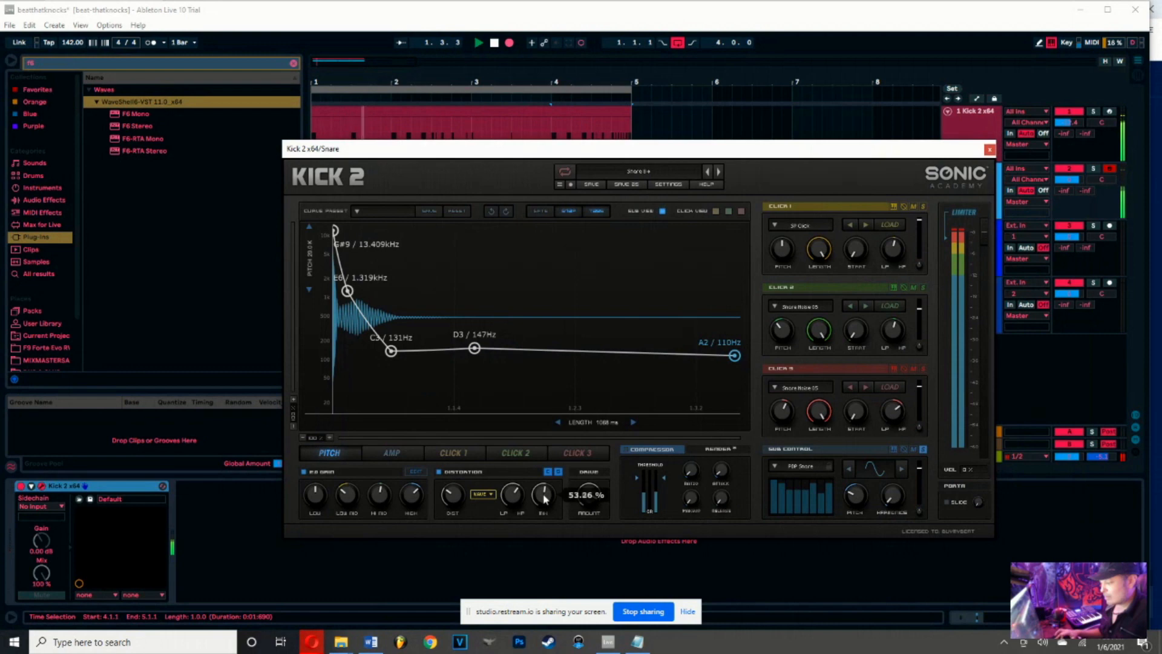
pyautogui.moveTo(595, 499); pyautogui.dragTo(588, 509)
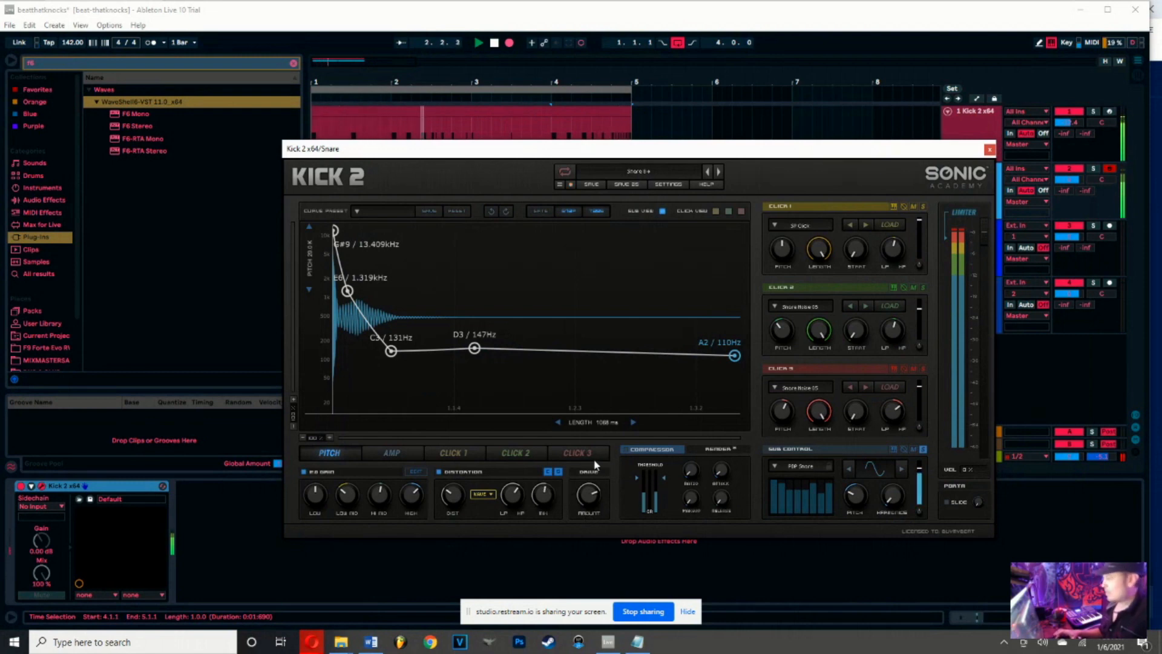
# Step back and forth through the neighbouring Sub Control harmonic presets, comparing Snare2 with the original sub sound
pyautogui.click(902, 469)
pyautogui.click(901, 470)
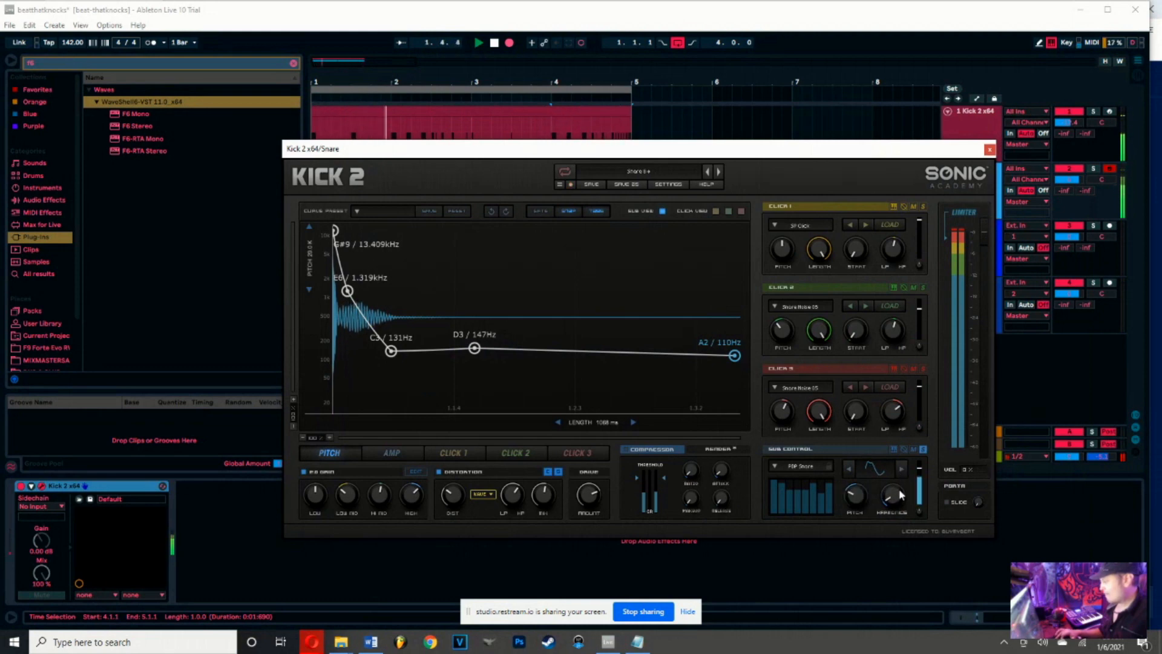
pyautogui.click(901, 470)
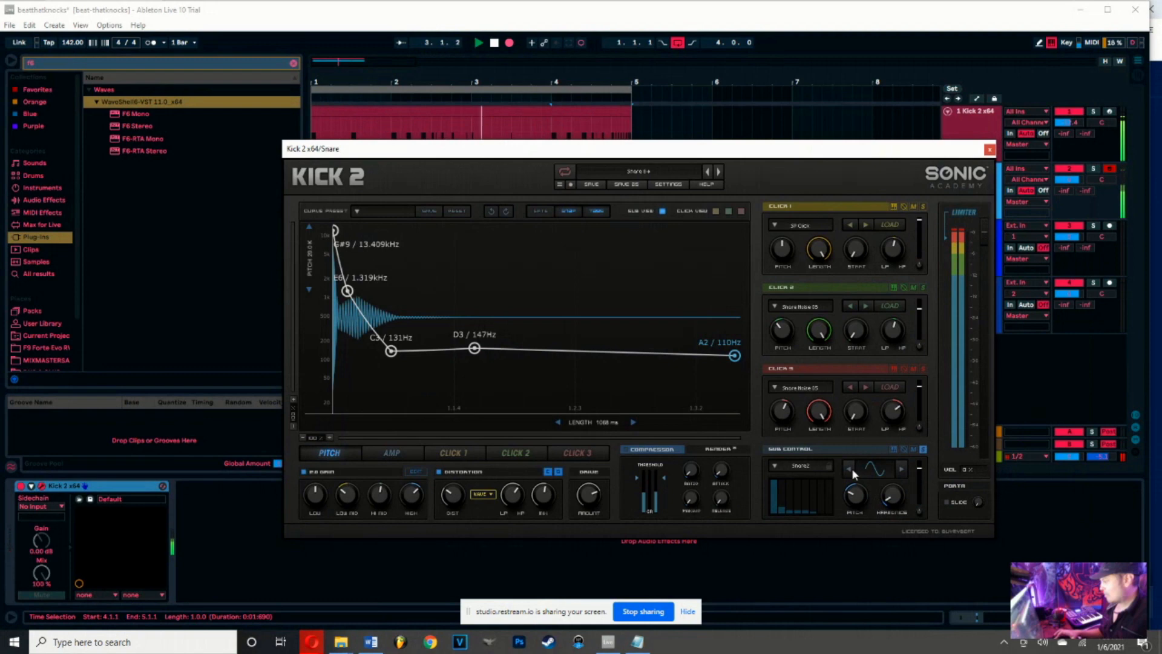
pyautogui.click(852, 468)
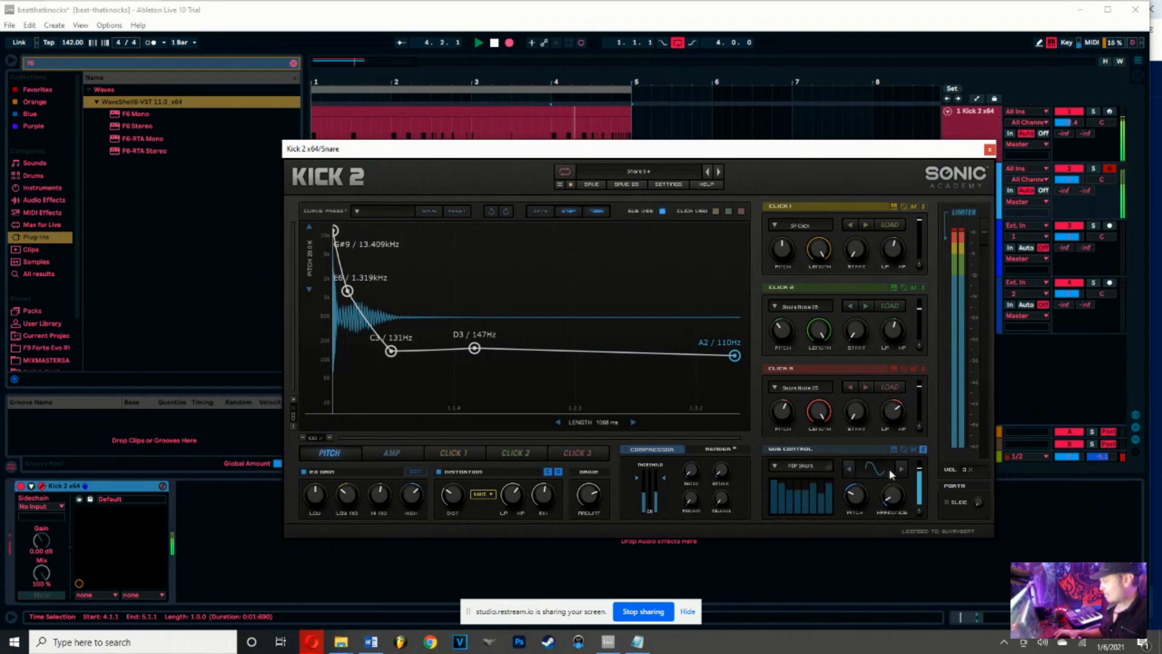
pyautogui.click(904, 466)
pyautogui.click(904, 468)
pyautogui.click(849, 470)
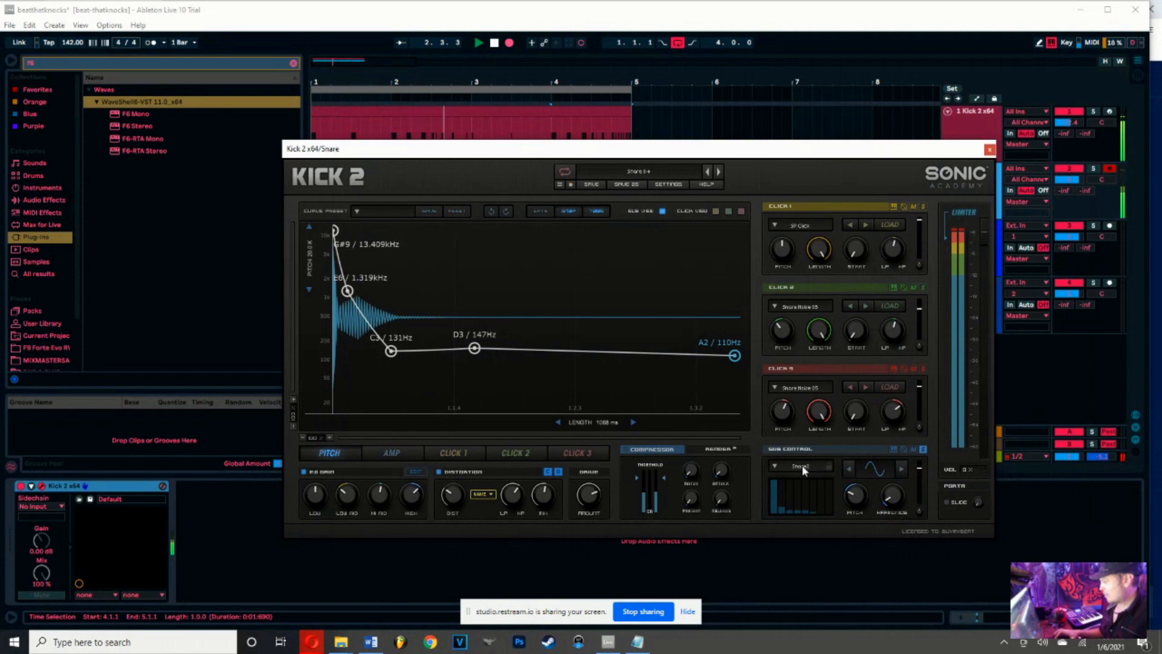
# Audition the Toms presets for the Sub Control harmonics, keep Tom1 loaded, and close the preset browser
pyautogui.click(775, 466)
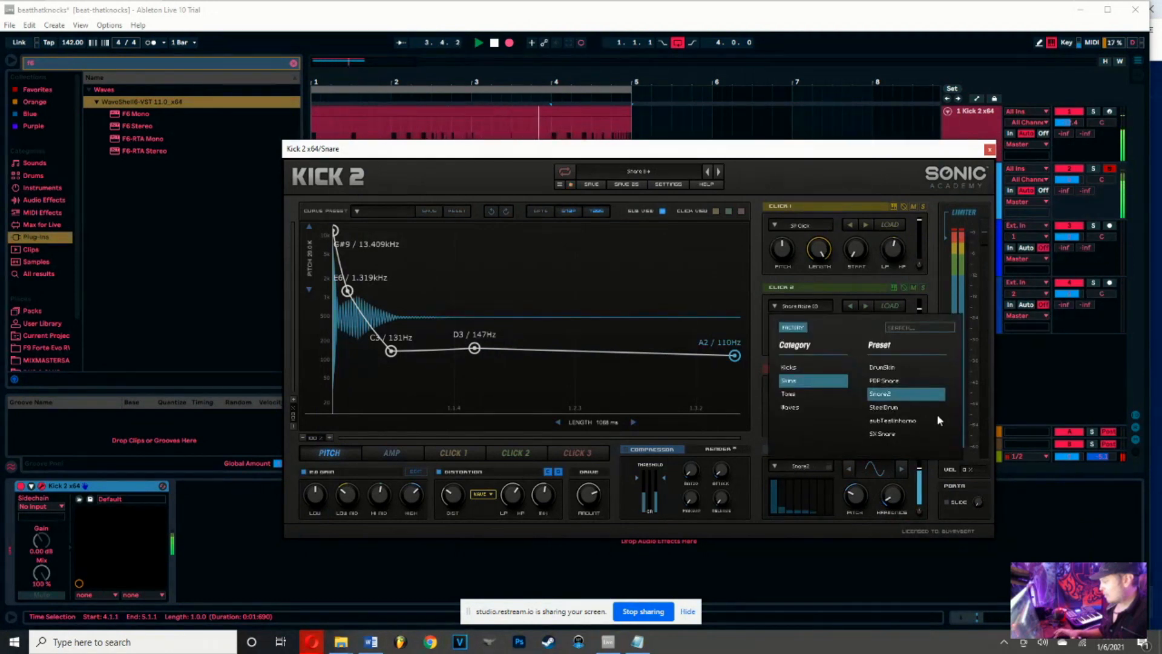
pyautogui.click(790, 394)
pyautogui.click(892, 395)
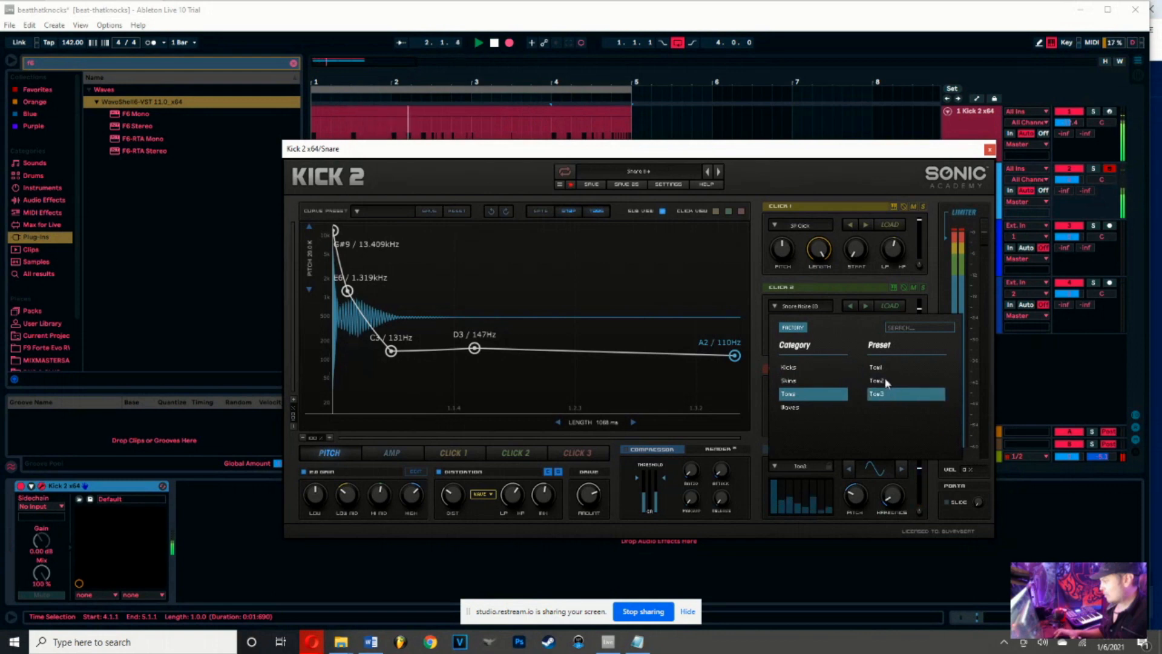
pyautogui.click(871, 380)
pyautogui.click(875, 368)
pyautogui.click(880, 394)
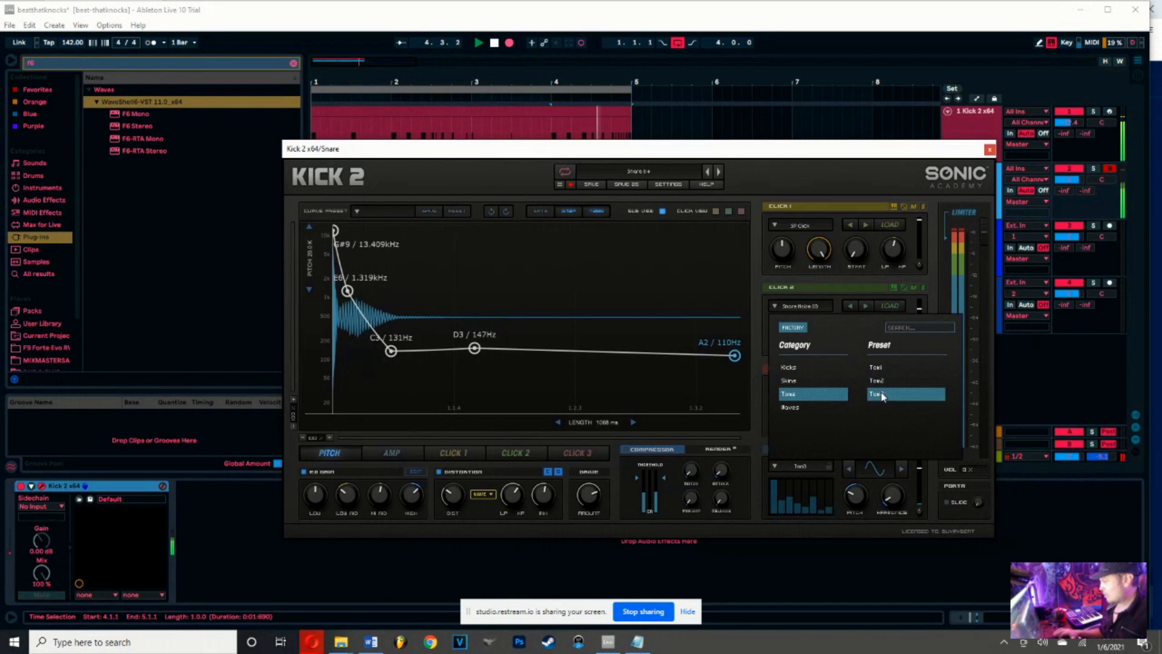
pyautogui.click(890, 367)
pyautogui.click(803, 407)
pyautogui.click(788, 394)
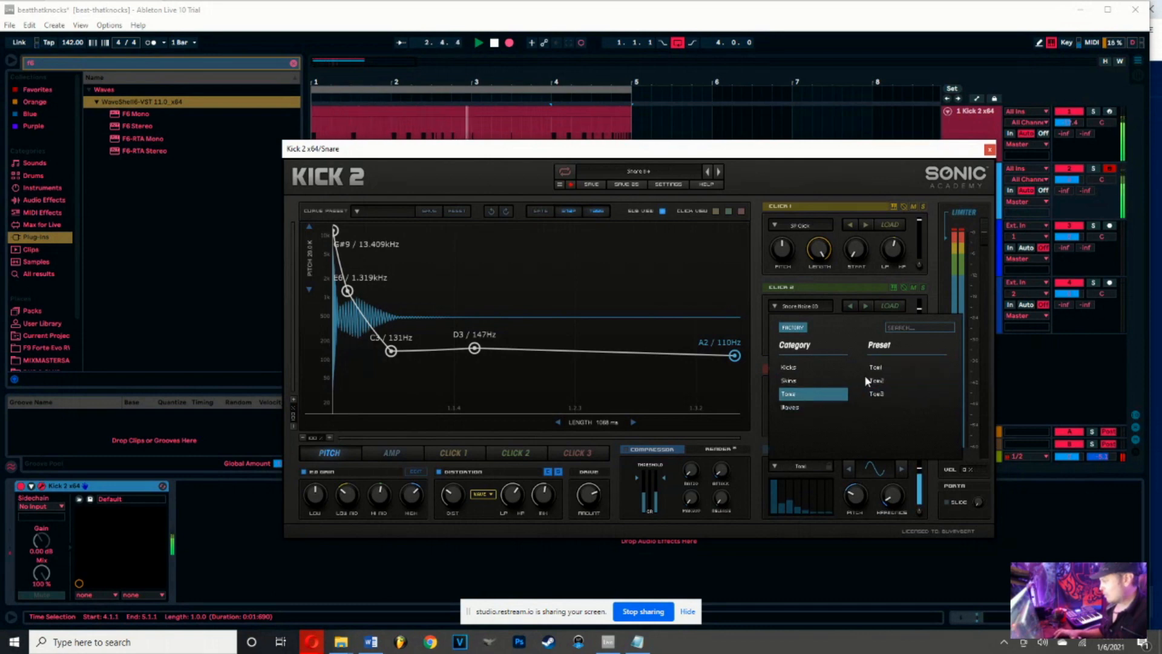
pyautogui.click(875, 368)
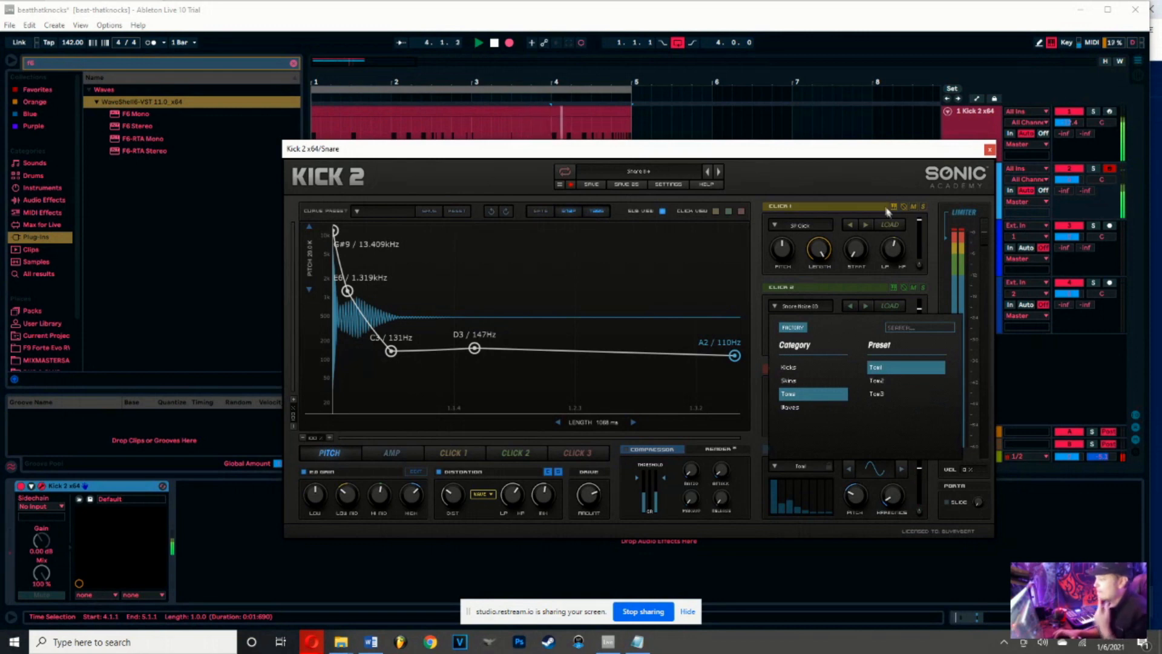
pyautogui.click(868, 171)
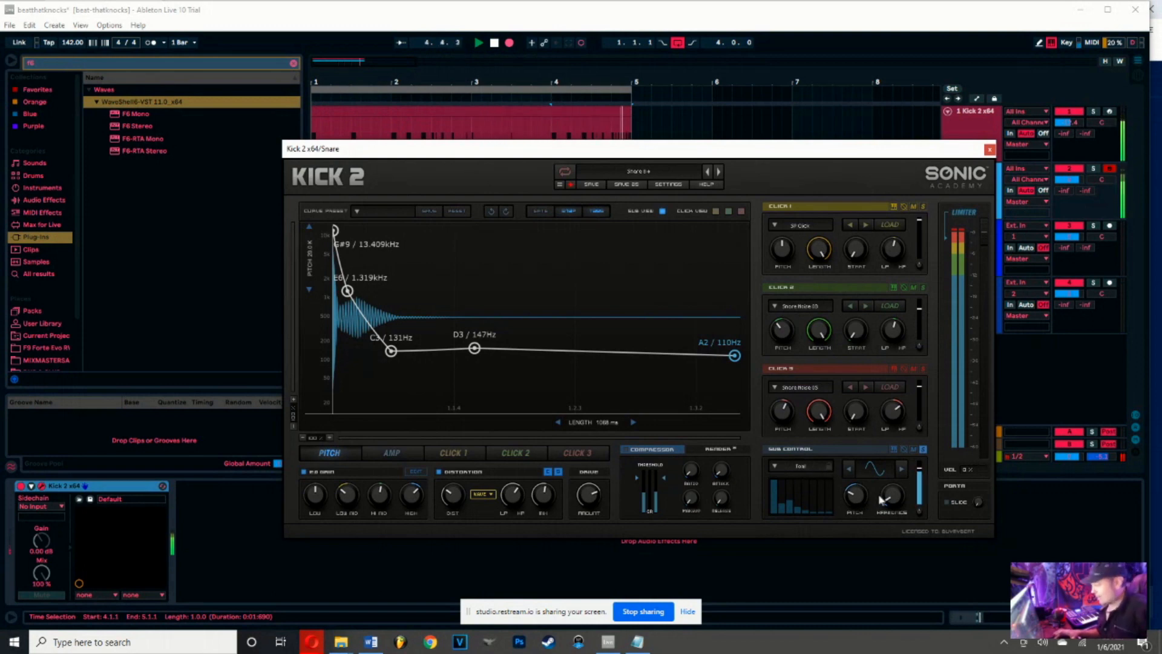
# Fine-tune the pitch and harmonics amounts of the snare's sub while the loop plays
pyautogui.moveTo(855, 500)
pyautogui.mouseDown()
pyautogui.moveTo(857, 482)
pyautogui.moveTo(851, 491)
pyautogui.mouseUp()
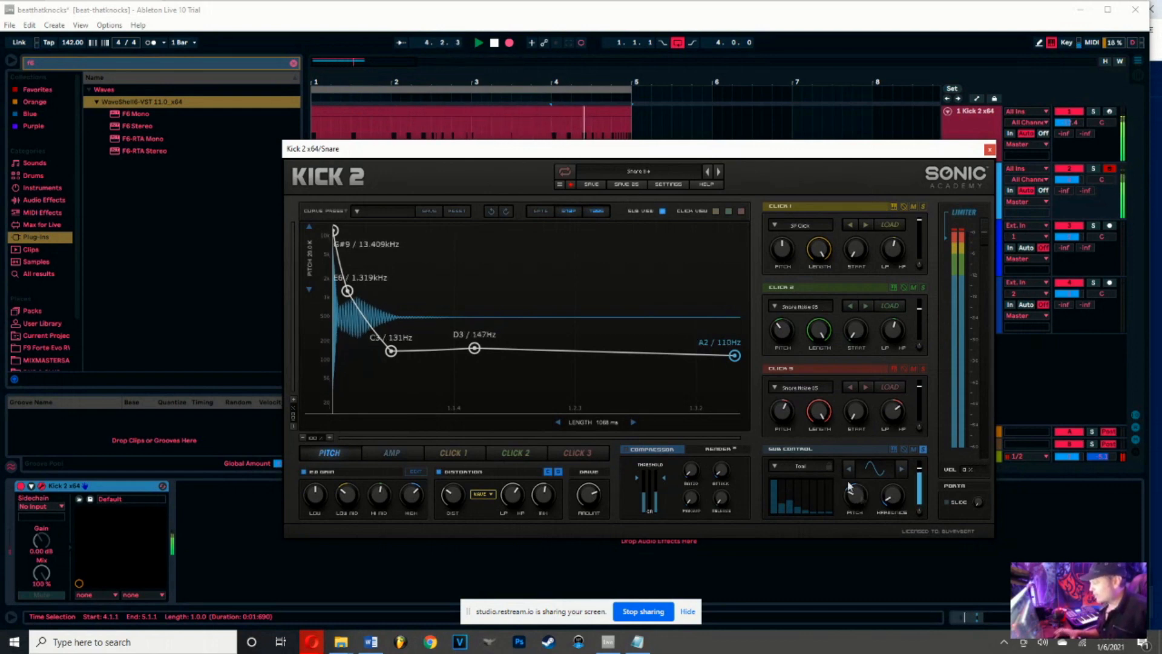
pyautogui.moveTo(853, 494); pyautogui.dragTo(855, 499)
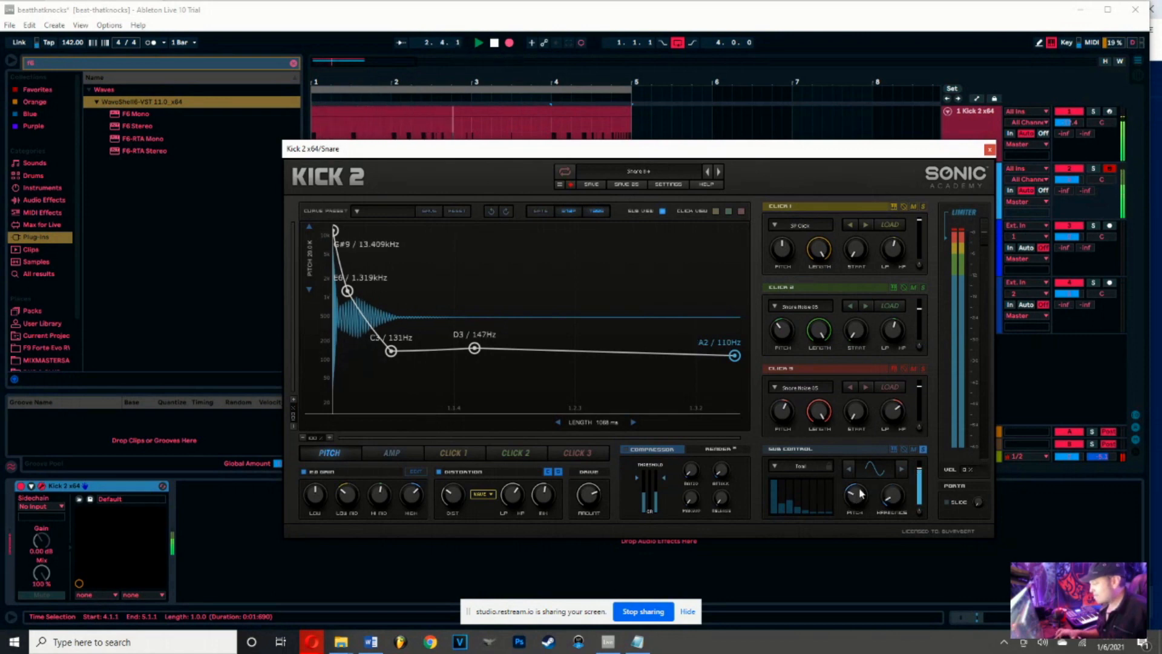
pyautogui.moveTo(892, 496); pyautogui.dragTo(893, 495)
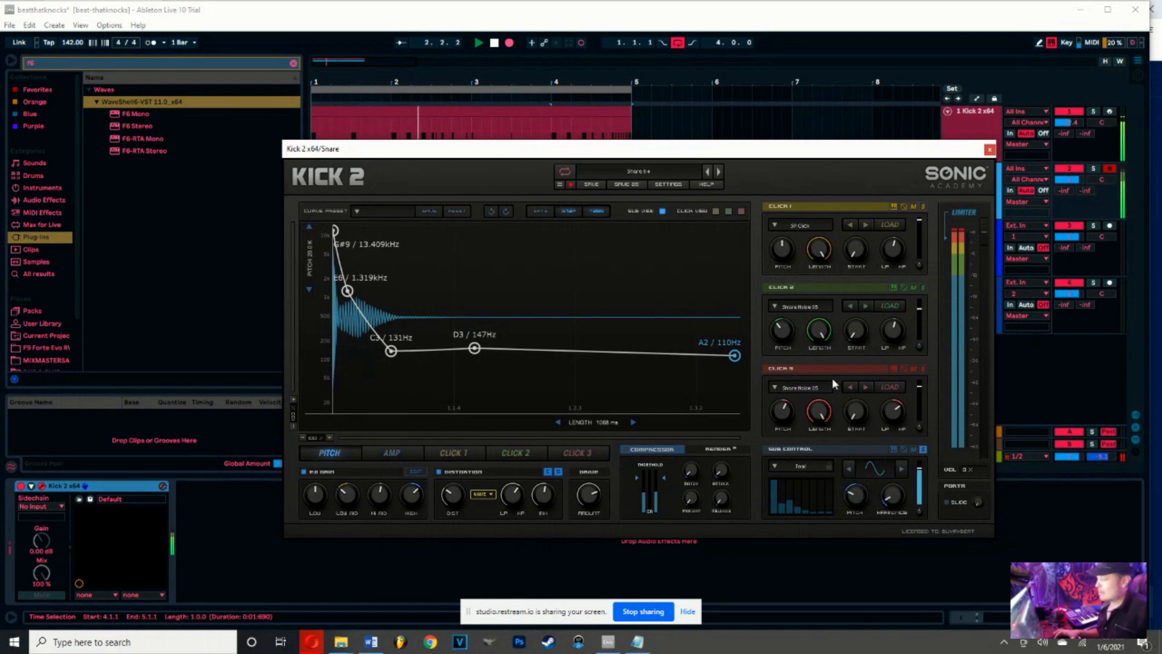
# Solo the Click 3 layer and lower its level slightly
pyautogui.click(922, 368)
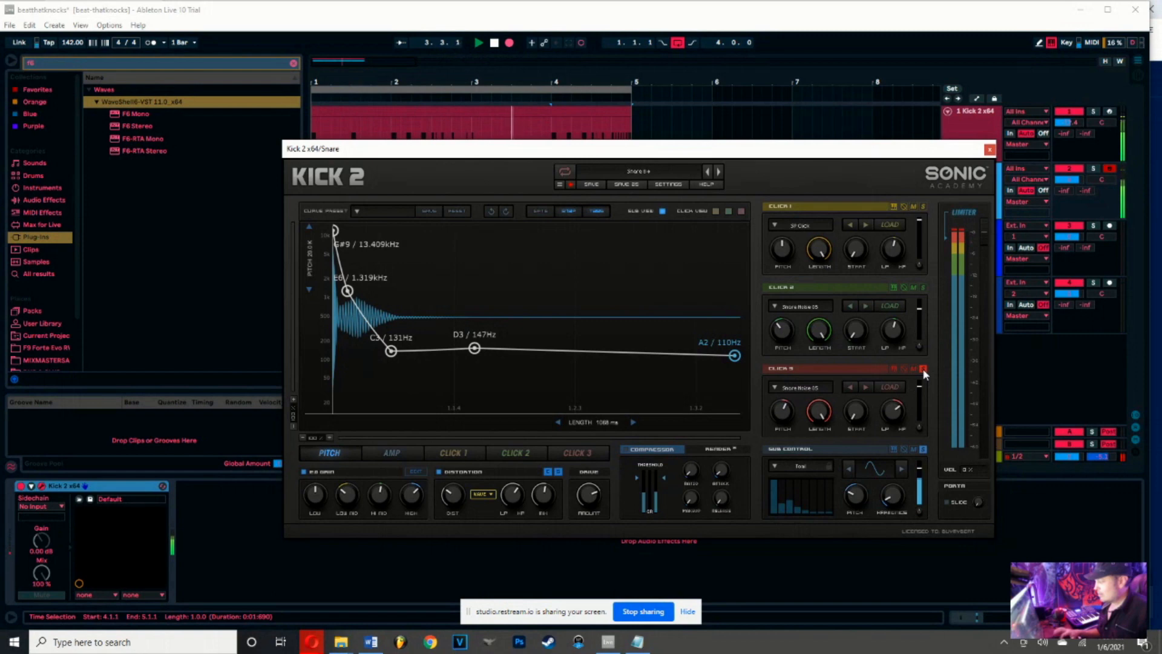
pyautogui.moveTo(918, 386)
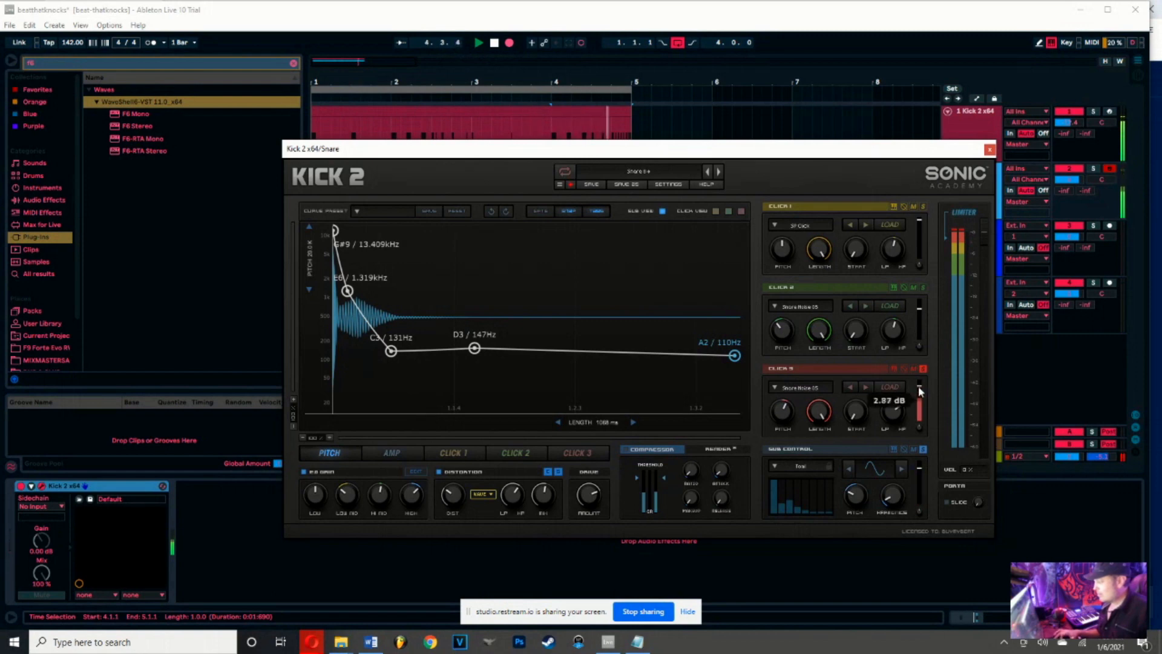
pyautogui.moveTo(918, 387); pyautogui.dragTo(920, 393)
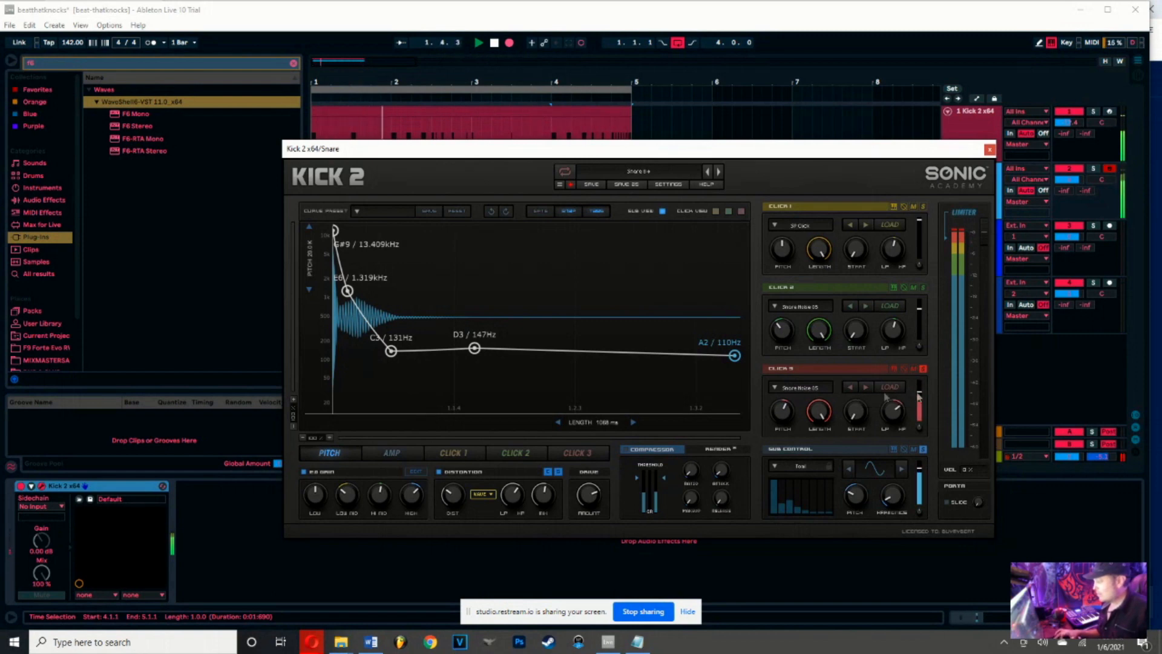
# Show the factory Noise presets for the Click 3 layer and load Noise 03
pyautogui.click(778, 388)
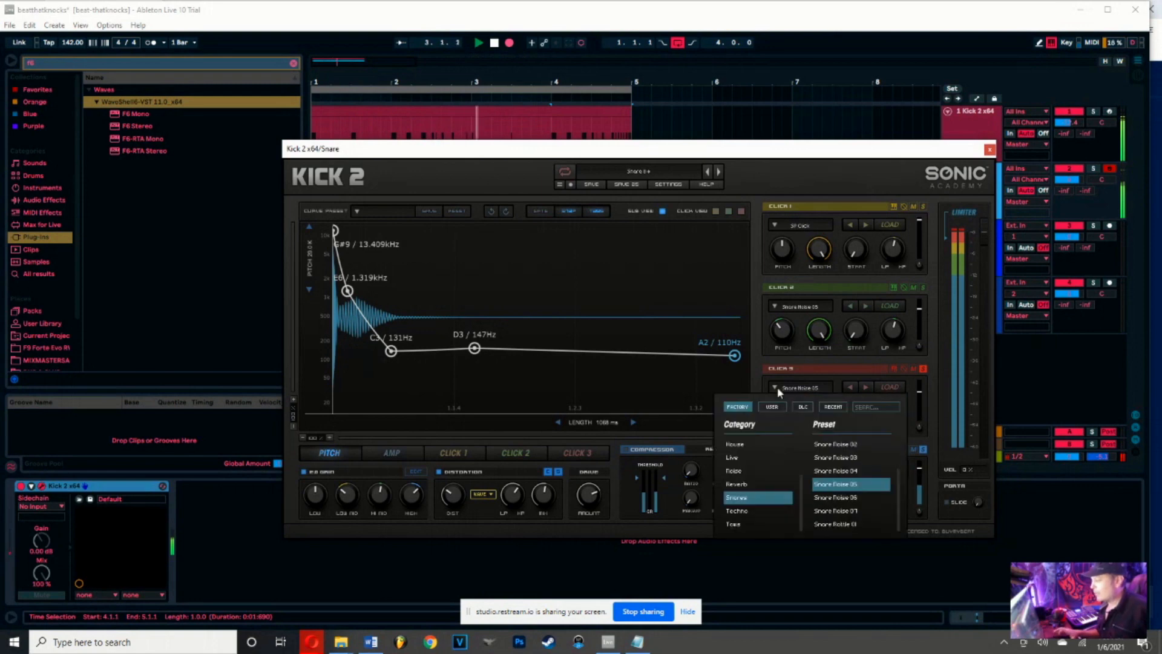
pyautogui.click(737, 472)
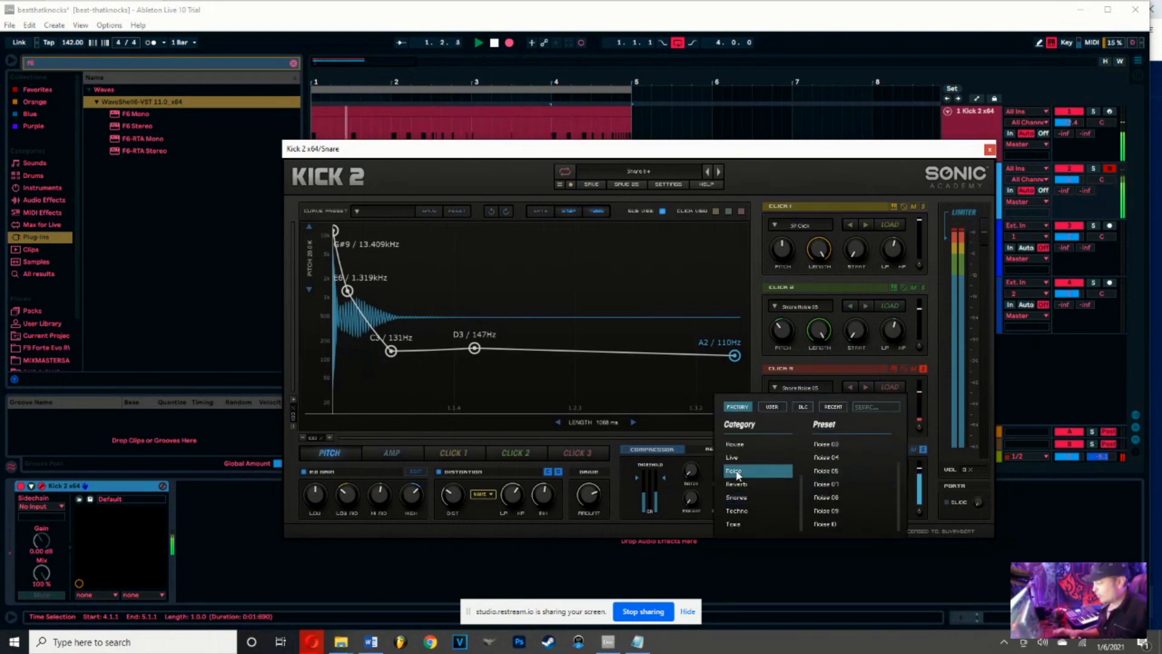
pyautogui.click(834, 446)
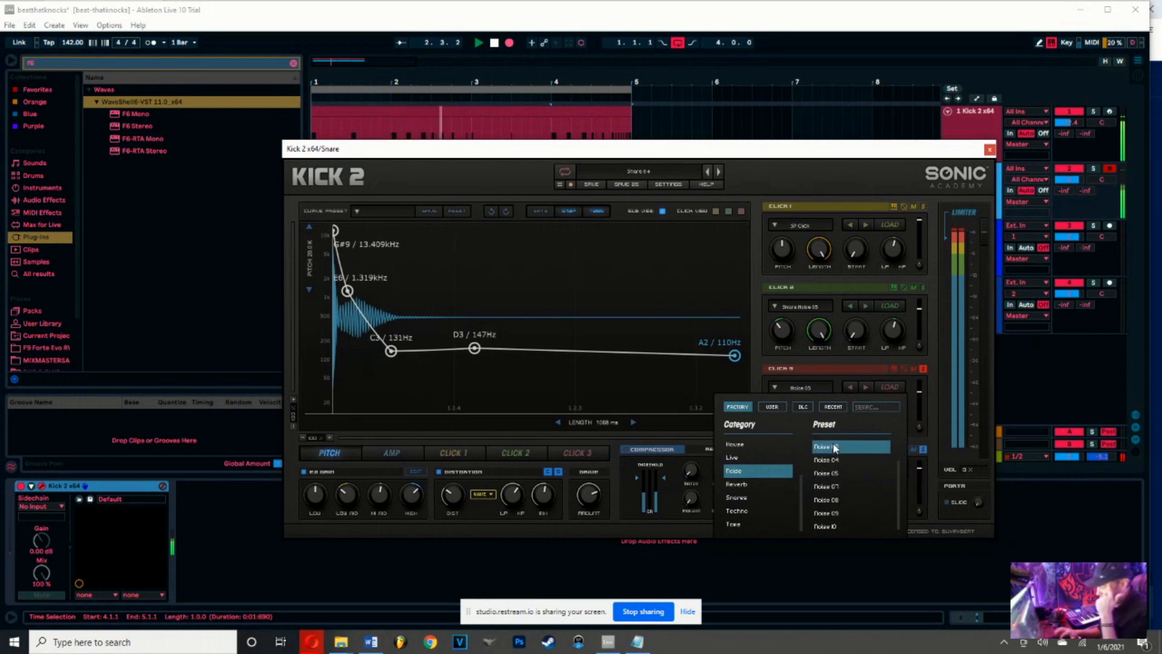
# Audition more Noise presets and the Snares presets for the Click 3 layer, keep Snare Noise 05, and close the preset browser
pyautogui.click(829, 473)
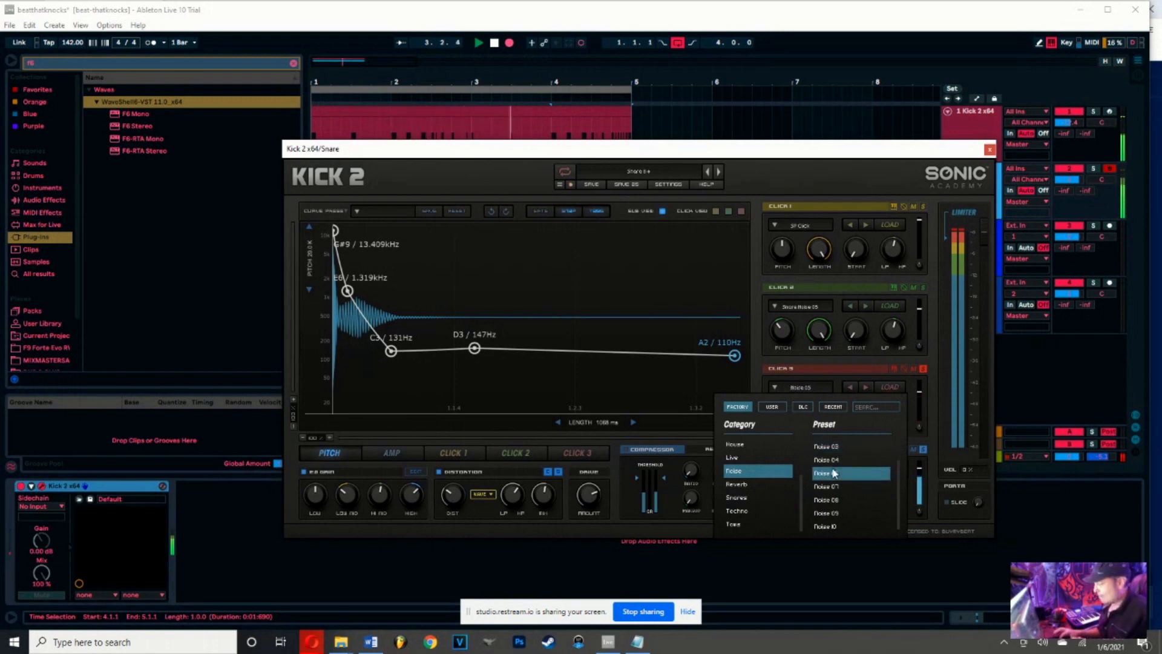
pyautogui.click(828, 500)
pyautogui.click(741, 497)
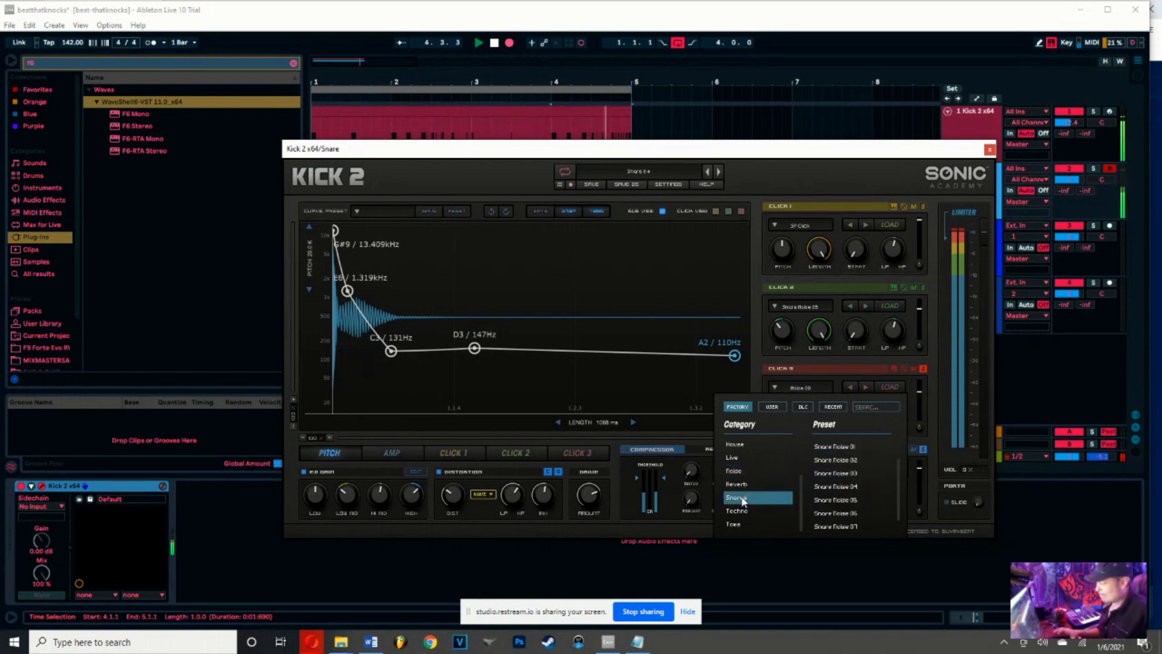
pyautogui.click(843, 491)
pyautogui.click(840, 494)
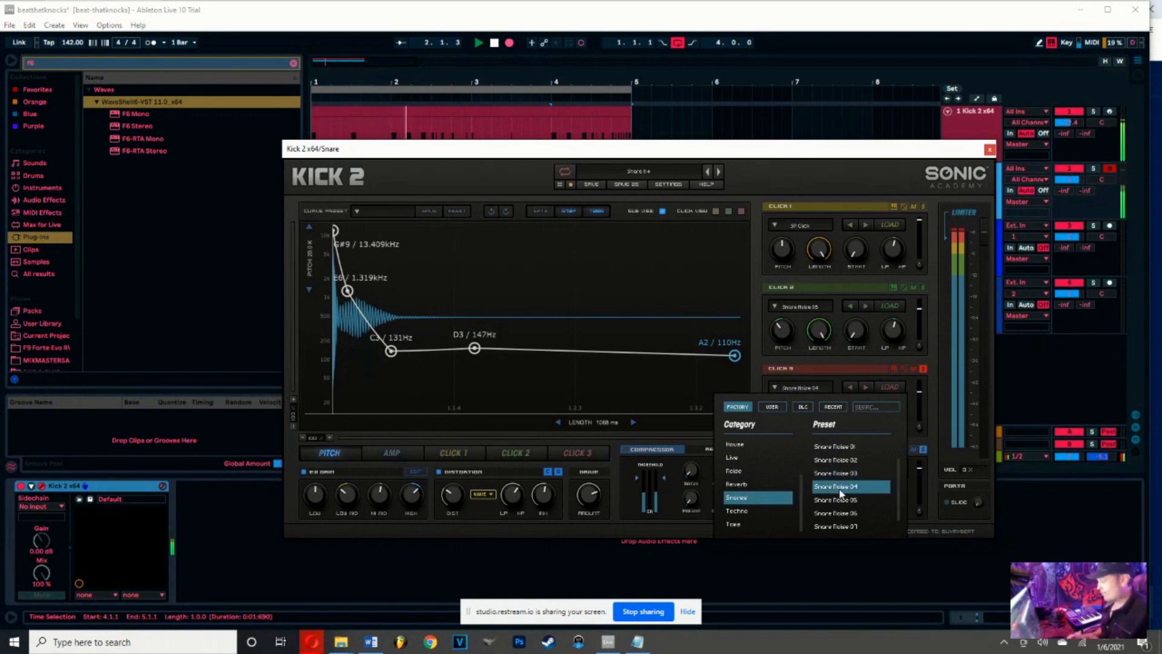
pyautogui.press('Down')
pyautogui.press('Down')
pyautogui.press('Down')
pyautogui.press('Up')
pyautogui.press('Up')
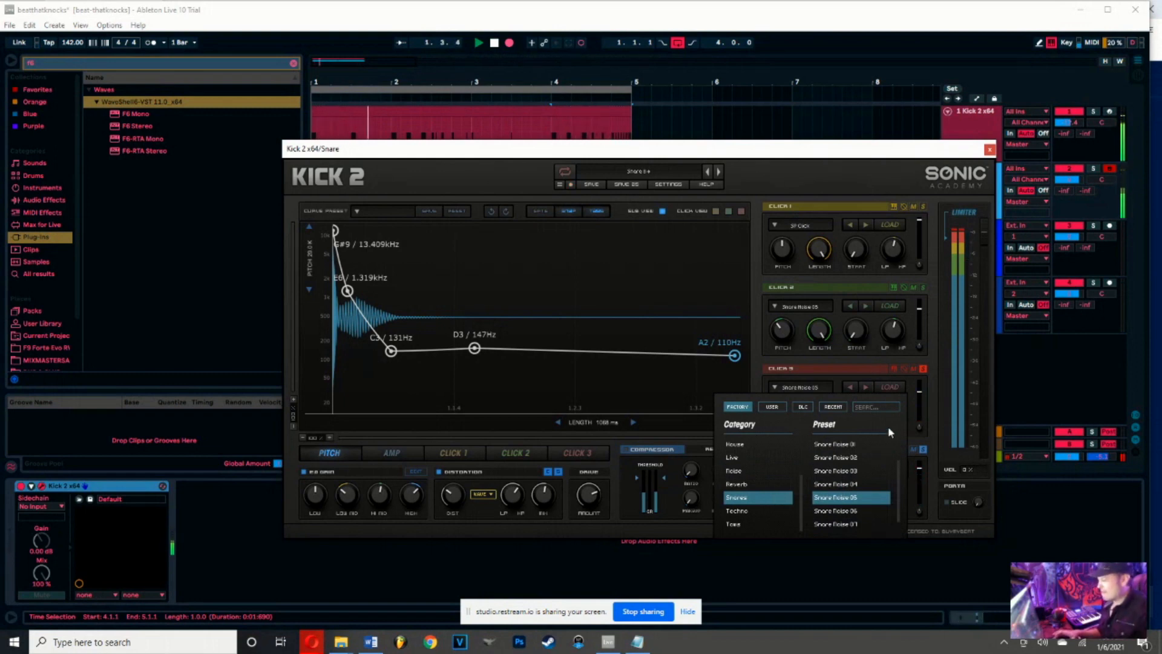
pyautogui.click(929, 360)
# Adjust the start point of the Click 3 layer and shorten its length slightly
pyautogui.moveTo(893, 411)
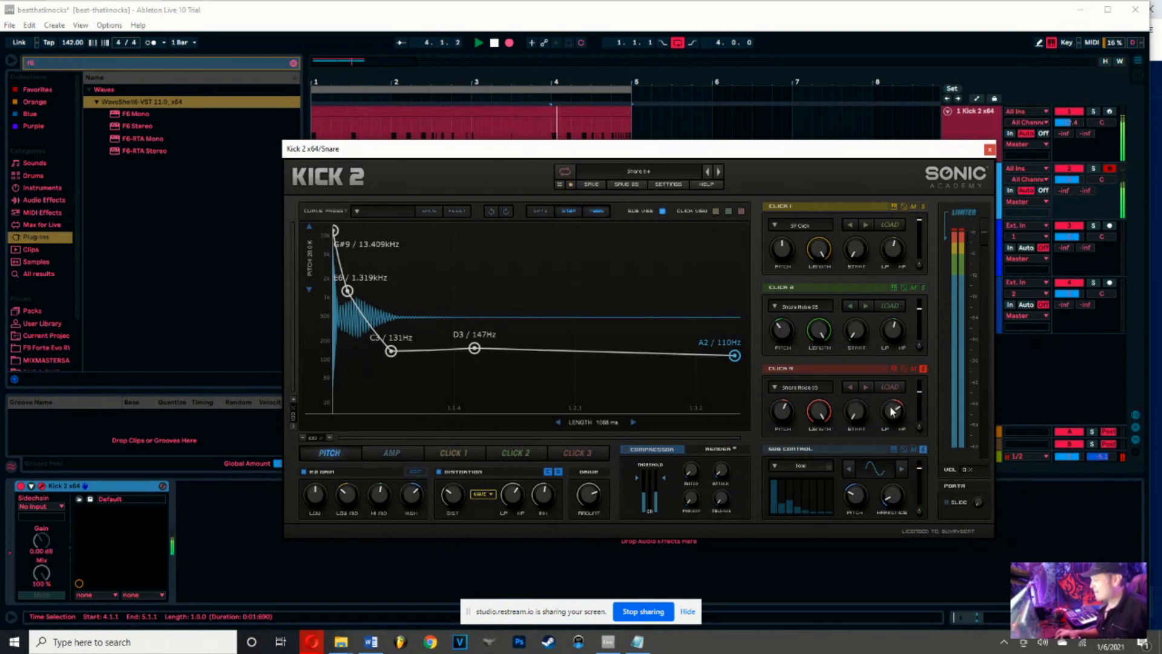
pyautogui.moveTo(859, 411); pyautogui.dragTo(858, 365)
pyautogui.moveTo(853, 412); pyautogui.dragTo(852, 437)
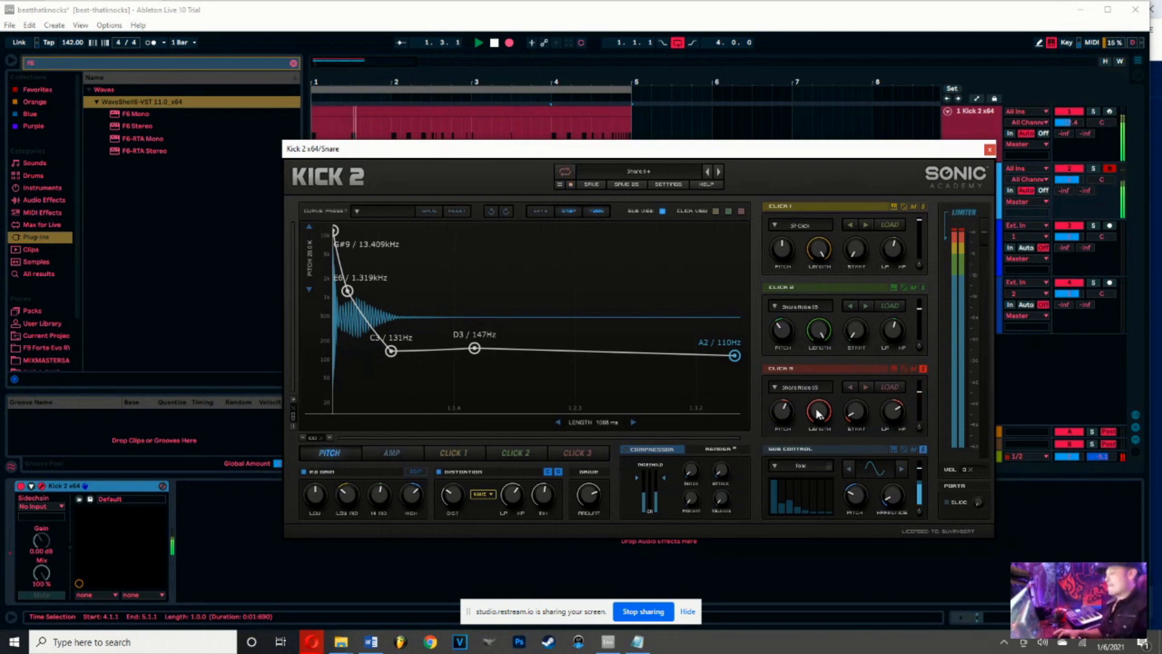
pyautogui.moveTo(817, 413); pyautogui.dragTo(811, 437)
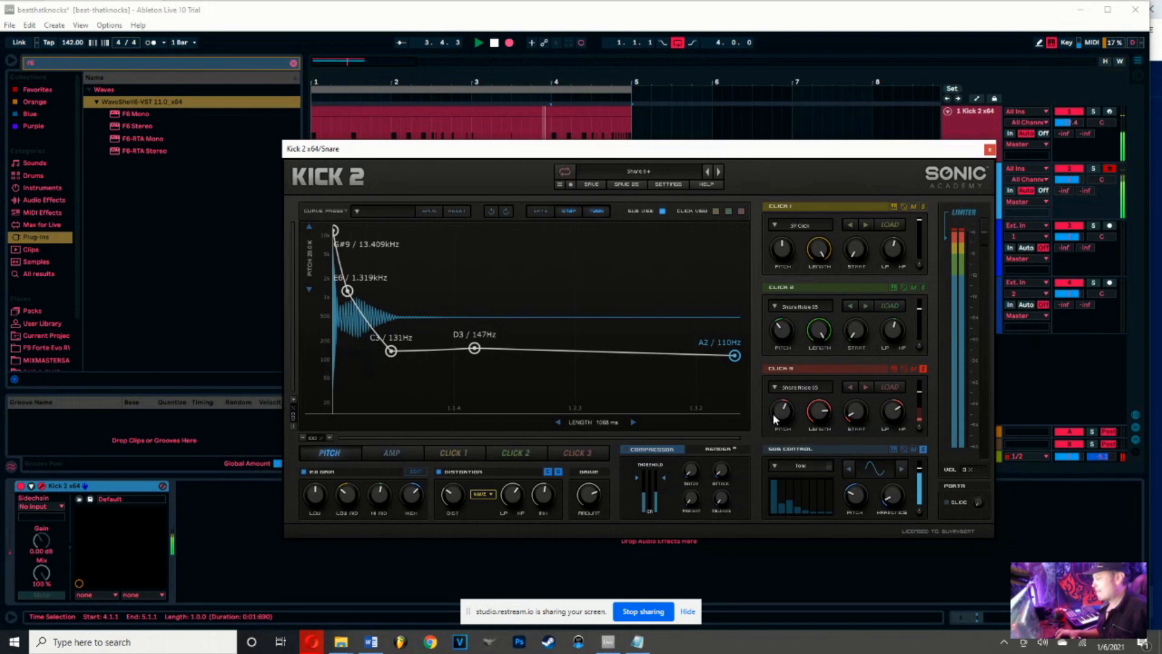
# Solo the Click 2 layer and show the factory Reverb presets for it
pyautogui.click(923, 288)
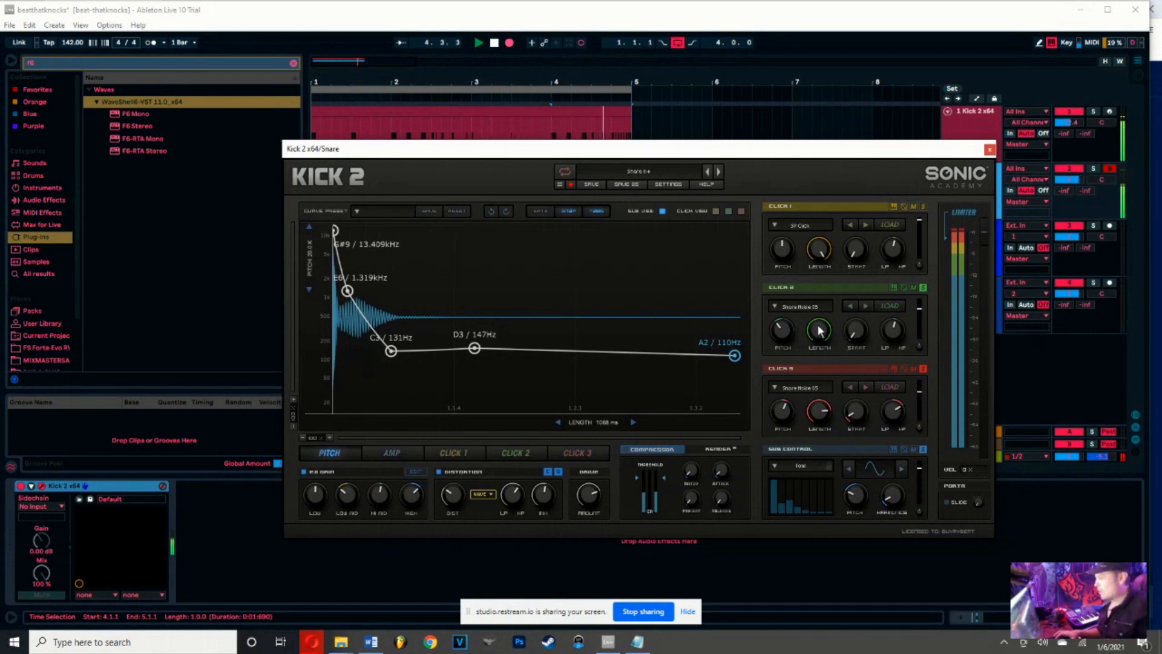
pyautogui.click(774, 305)
pyautogui.click(774, 306)
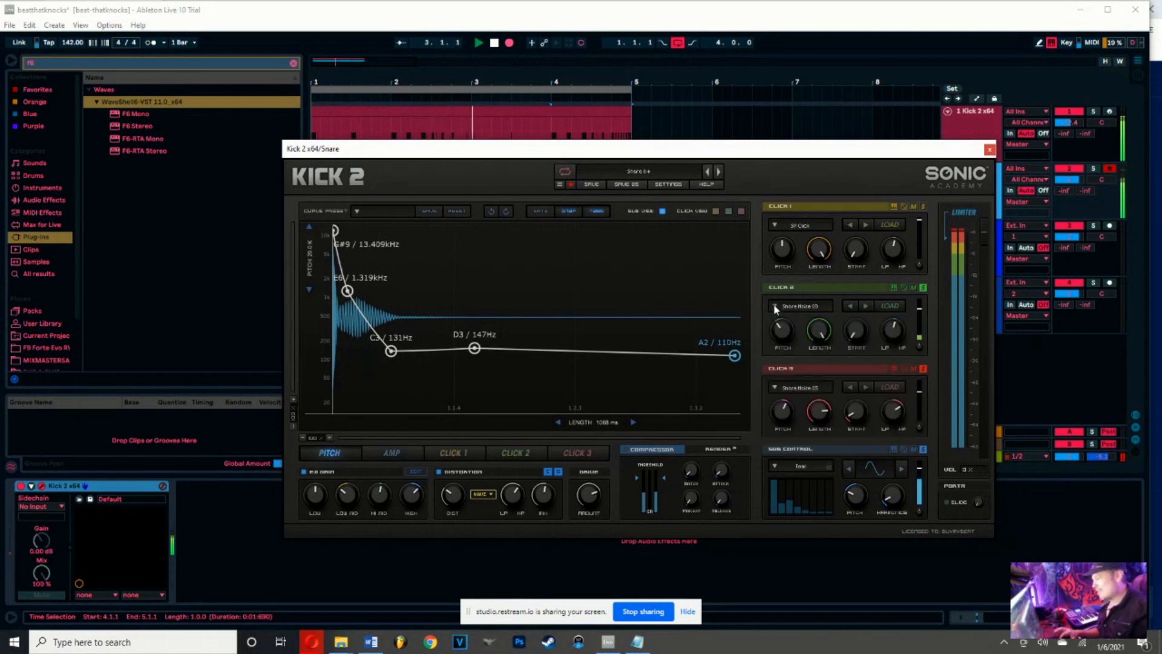
pyautogui.click(774, 306)
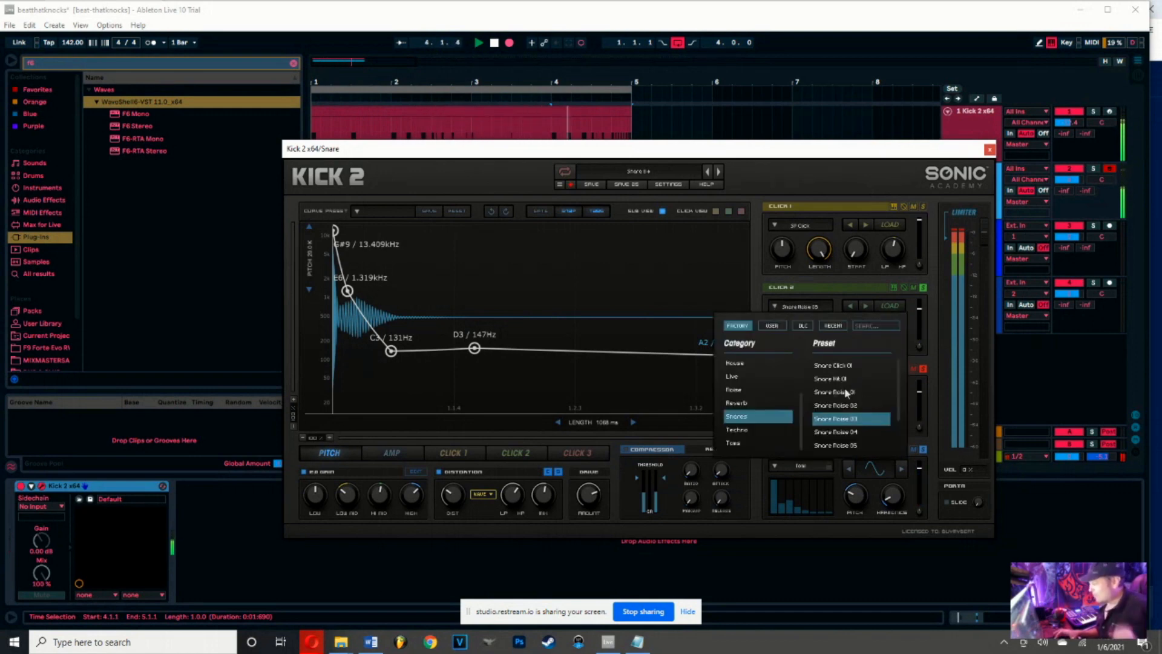
pyautogui.click(745, 403)
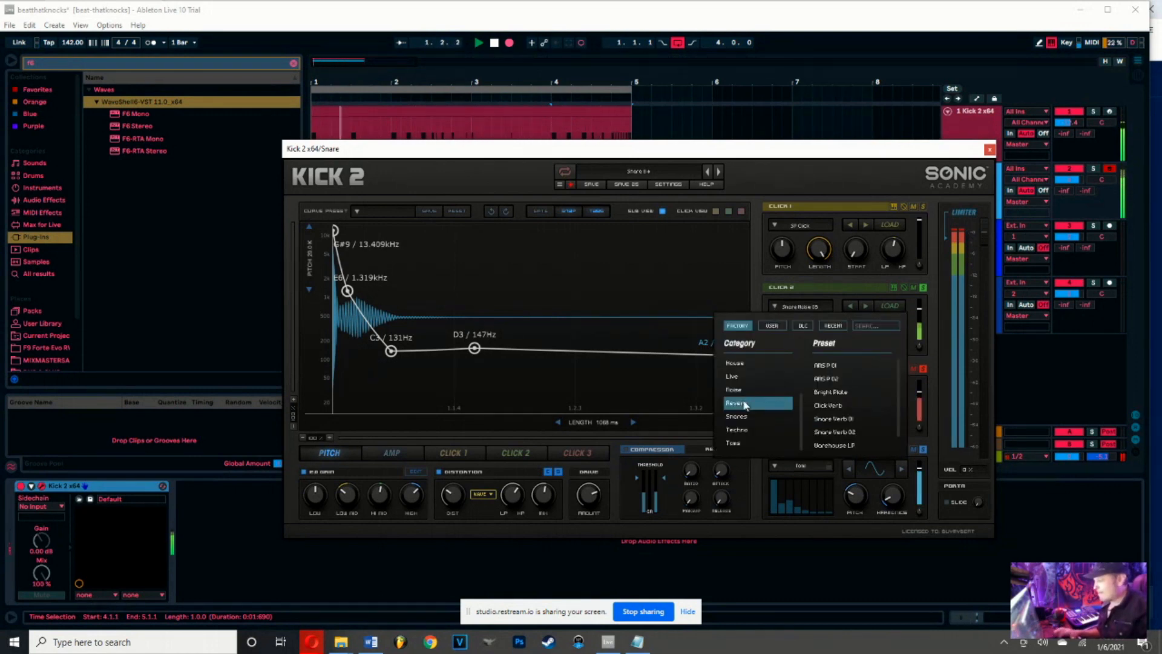
# Audition the Reverb presets for the Click 2 layer, keep Snare Verb 02 loaded, and close the preset browser
pyautogui.click(827, 366)
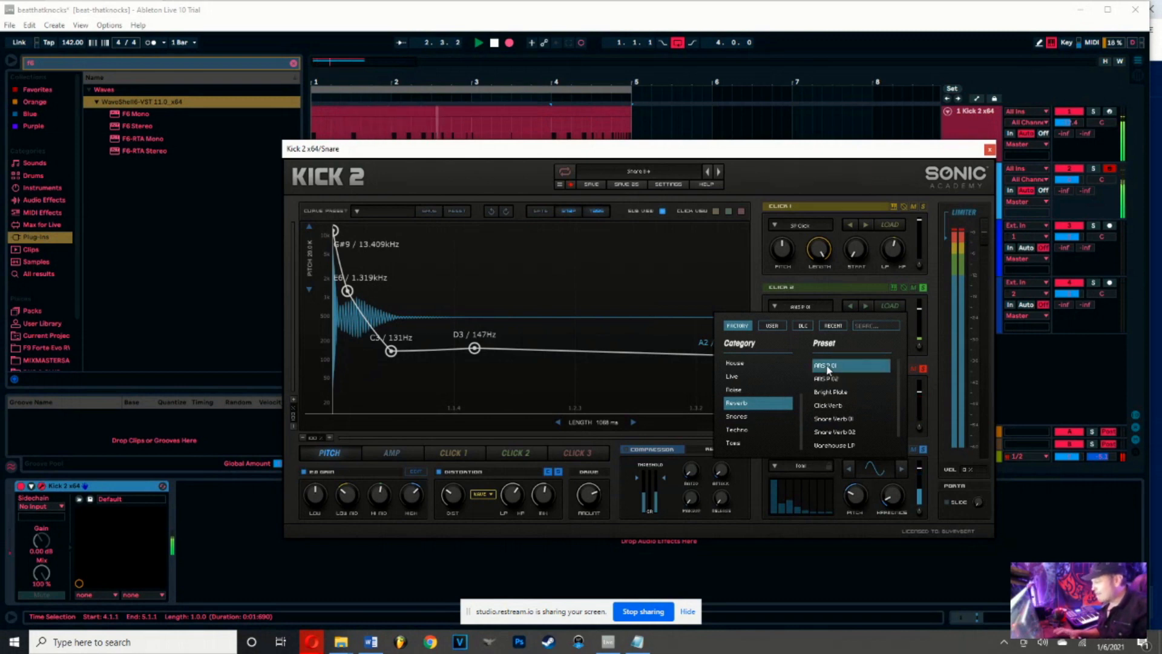
pyautogui.click(846, 393)
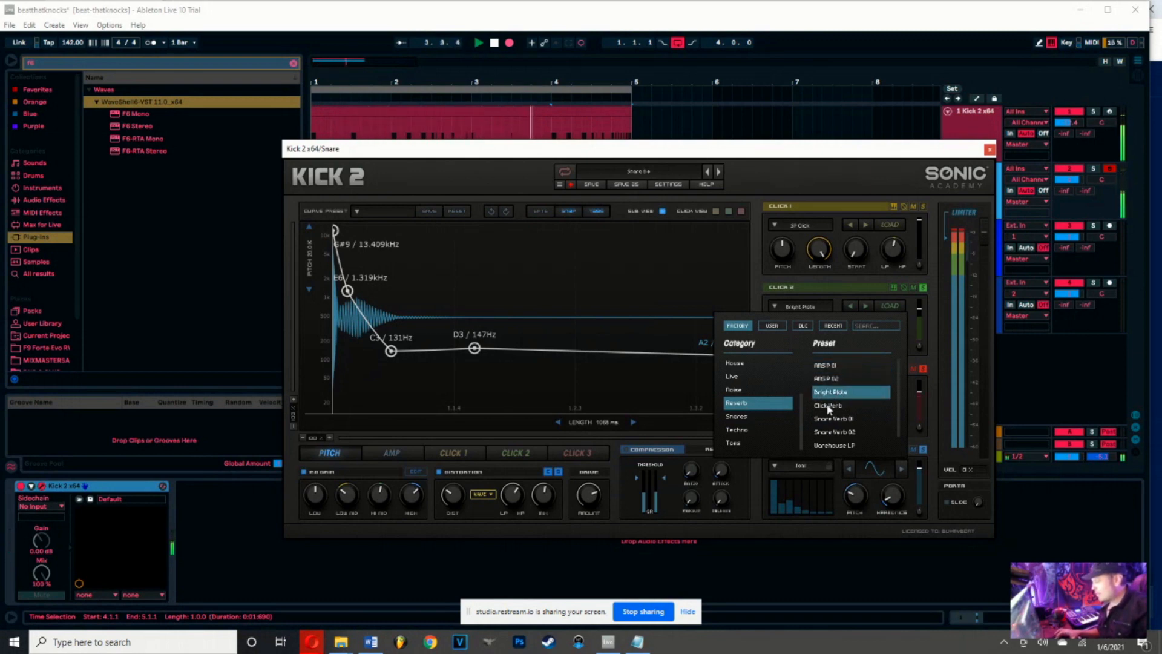
pyautogui.click(827, 406)
pyautogui.click(831, 418)
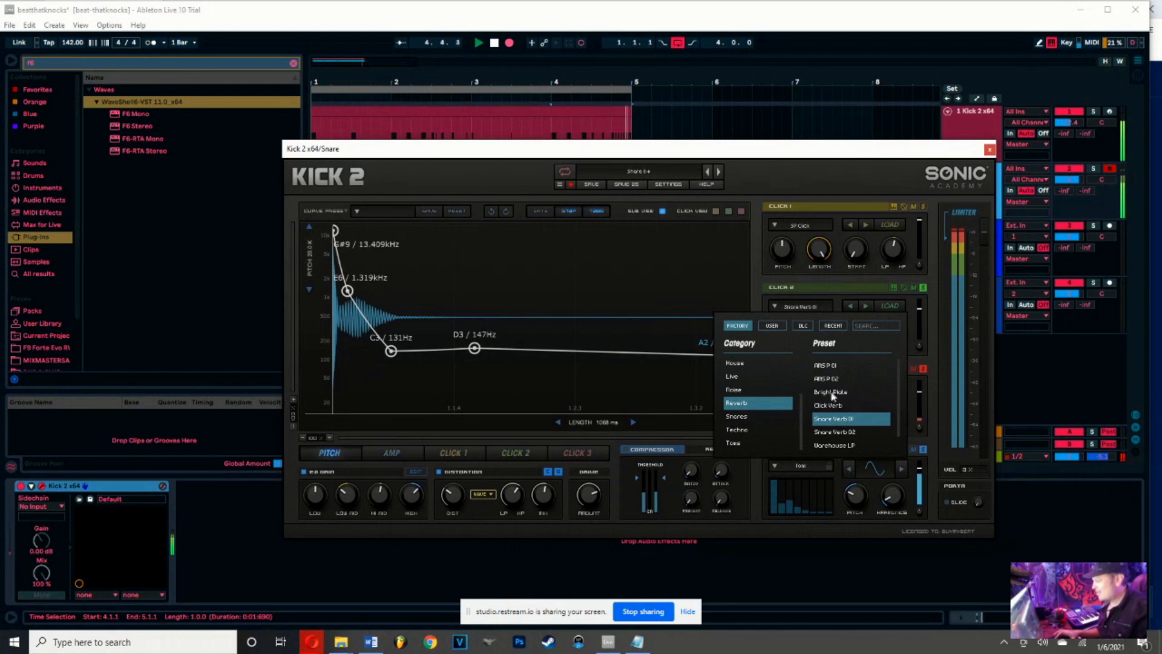
pyautogui.click(834, 393)
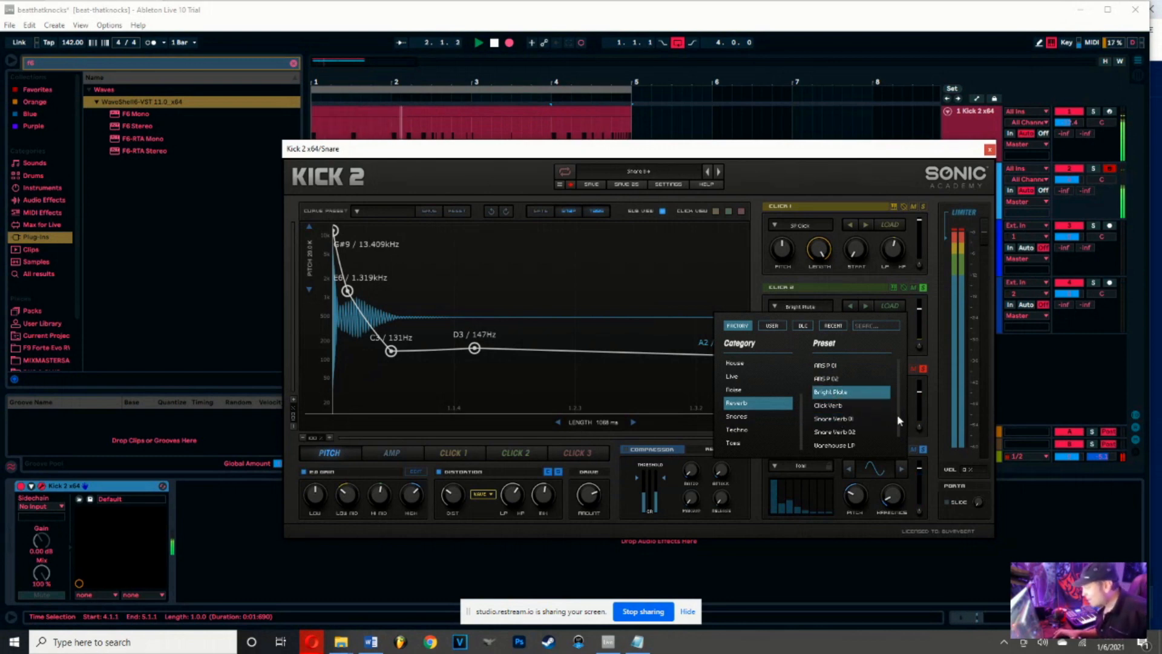
pyautogui.scroll(-1, 897, 415)
pyautogui.click(838, 440)
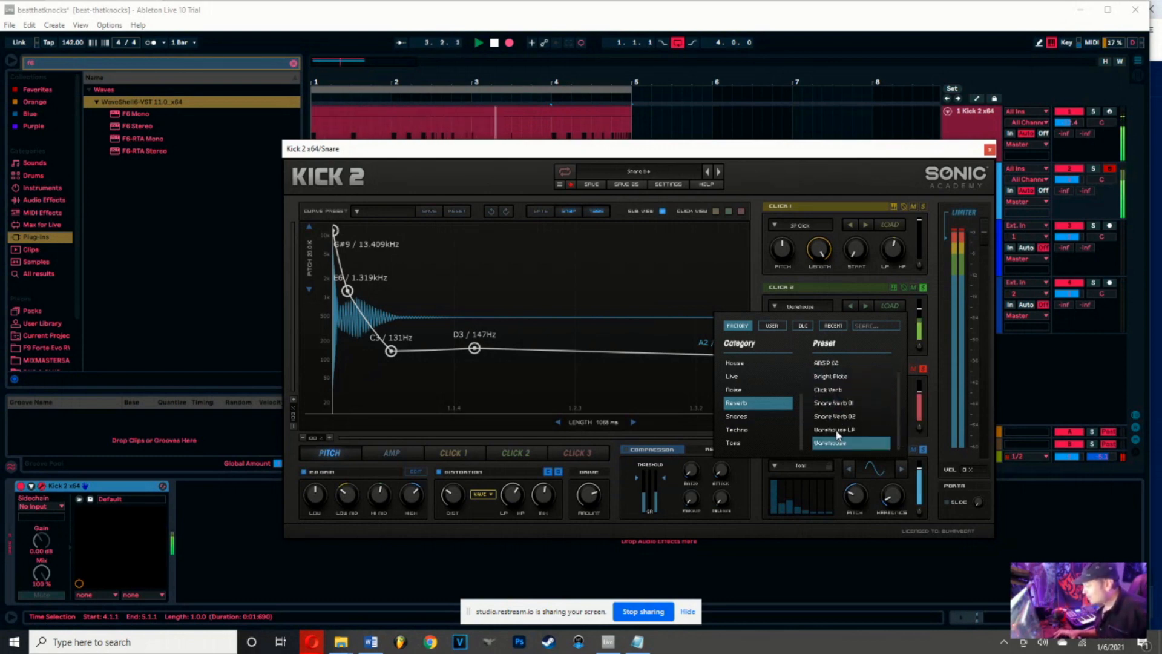
pyautogui.click(838, 431)
pyautogui.click(842, 416)
pyautogui.click(844, 403)
pyautogui.click(843, 417)
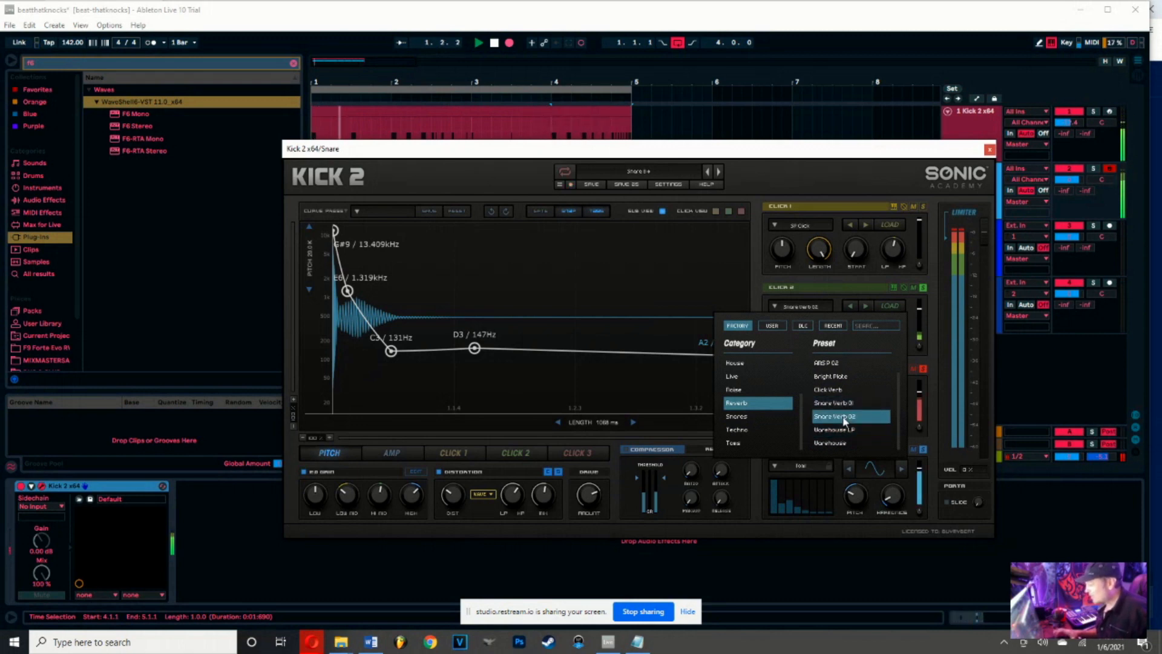
pyautogui.click(935, 316)
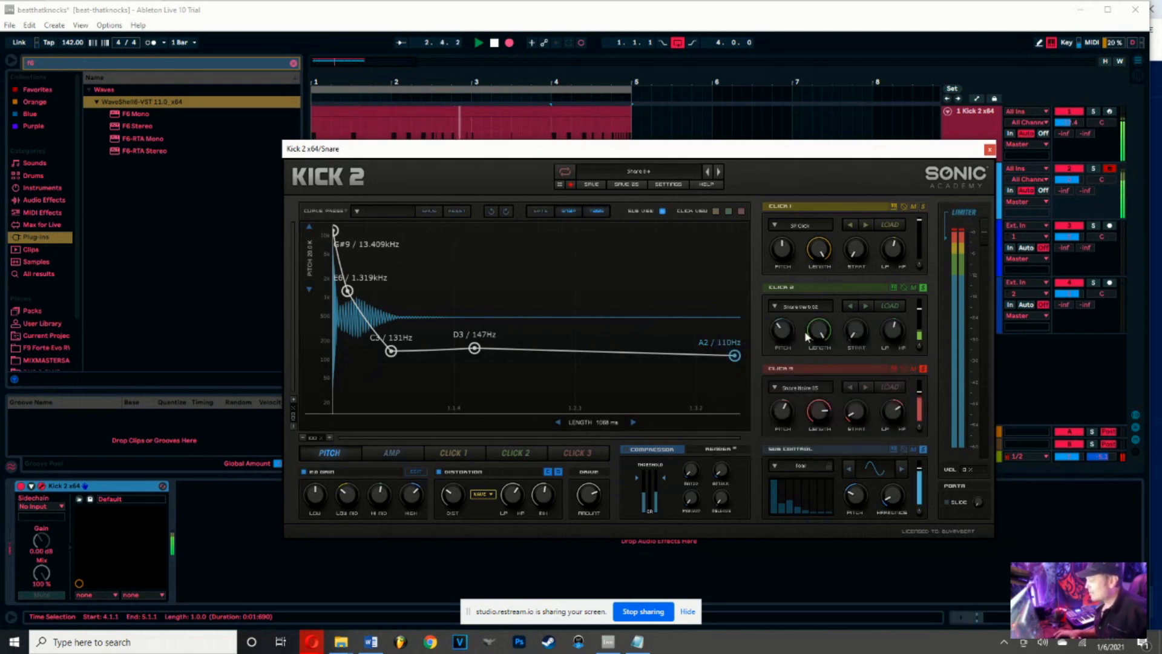
# Lower the pitch of the Click 2 layer and fine-tune its start point while the loop plays
pyautogui.moveTo(784, 330); pyautogui.dragTo(781, 344)
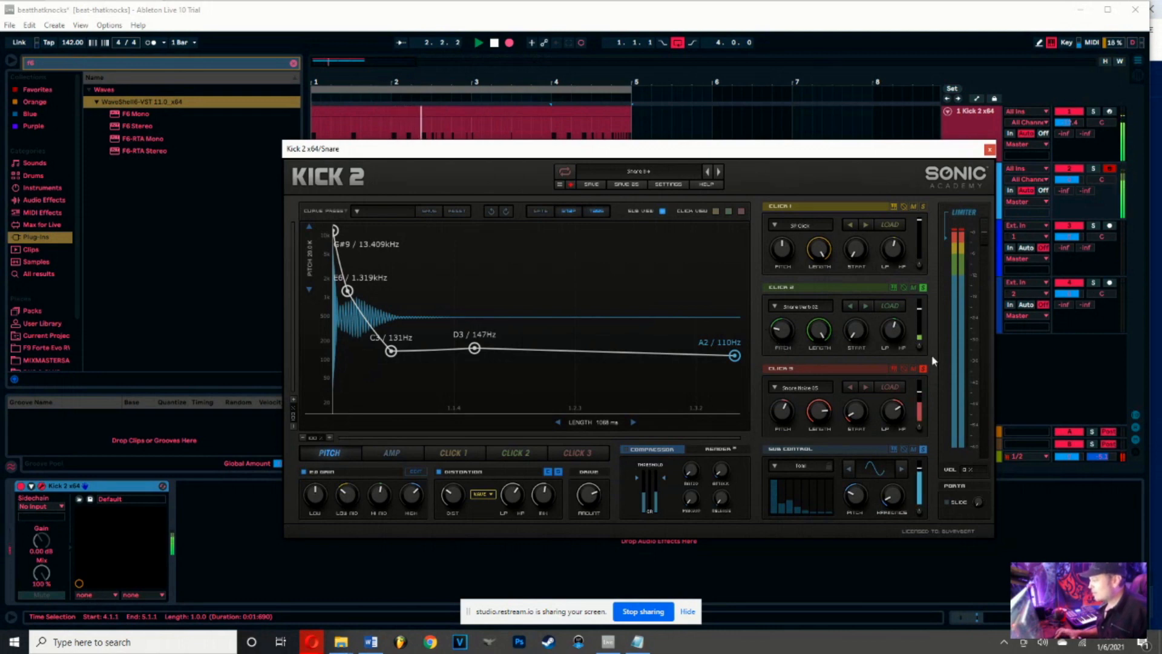
pyautogui.moveTo(855, 332)
pyautogui.moveTo(854, 333)
pyautogui.mouseDown()
pyautogui.moveTo(856, 304)
pyautogui.moveTo(856, 329)
pyautogui.mouseUp()
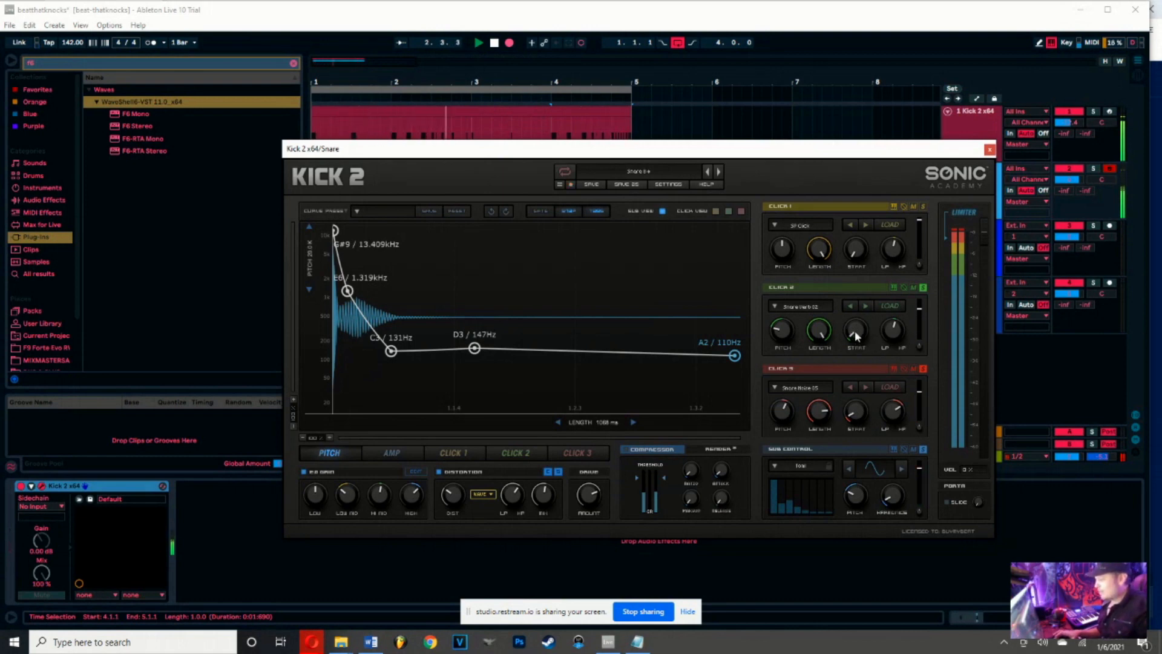
pyautogui.moveTo(855, 416)
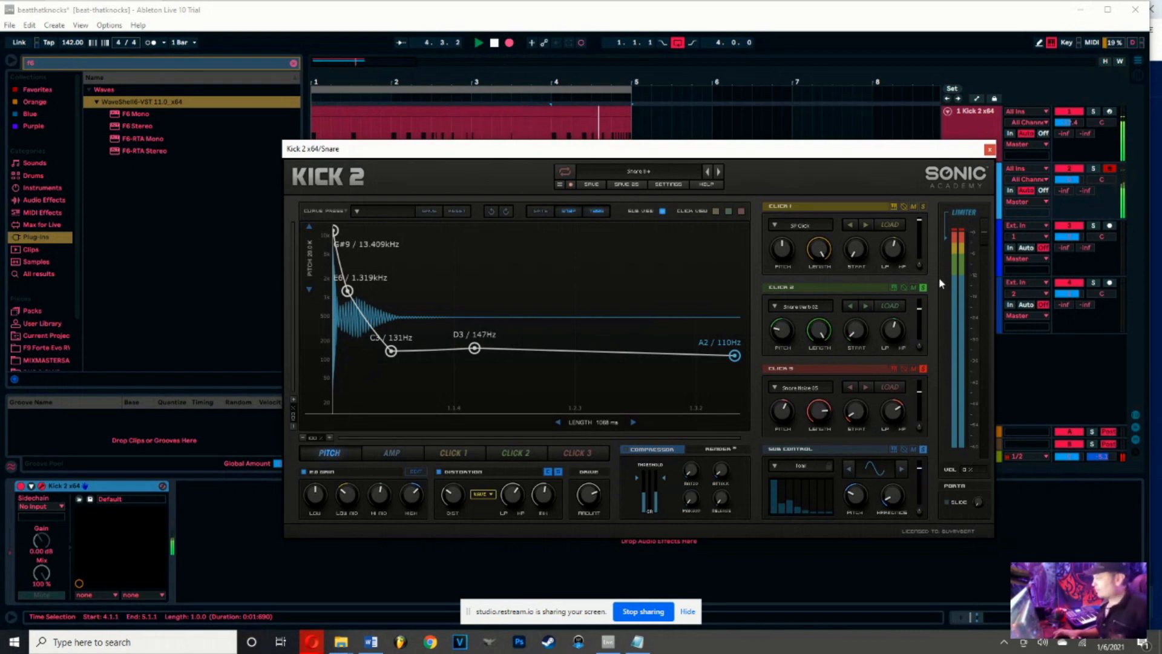
# Solo the Click 1 layer and show the factory Hard presets for it
pyautogui.click(923, 206)
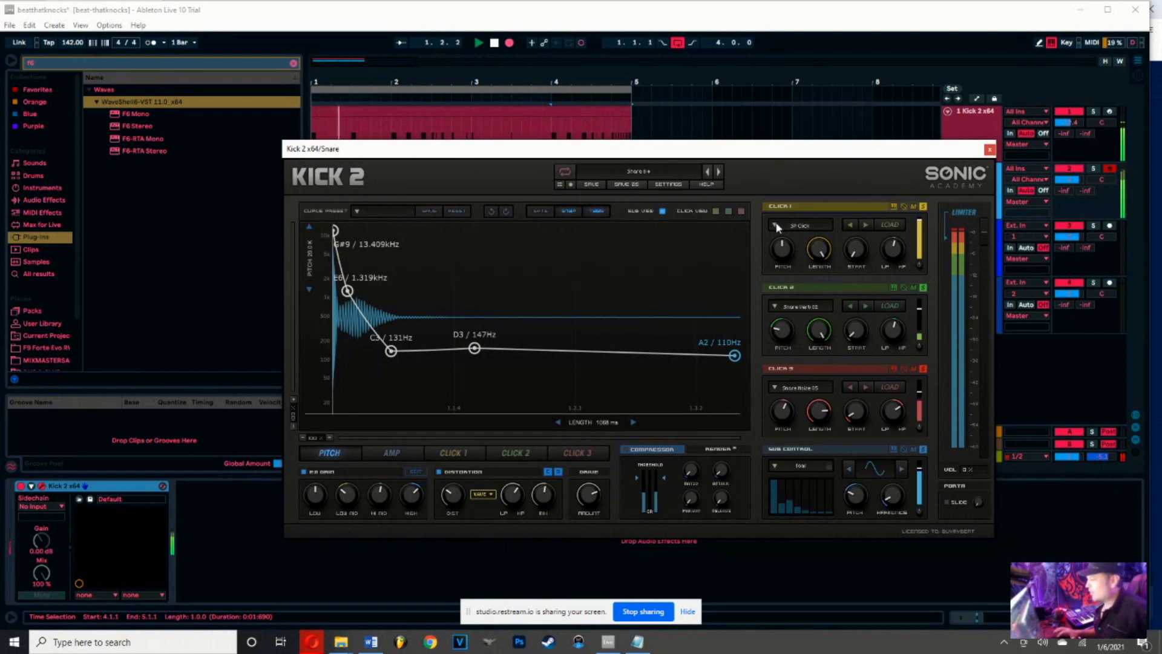
pyautogui.click(777, 225)
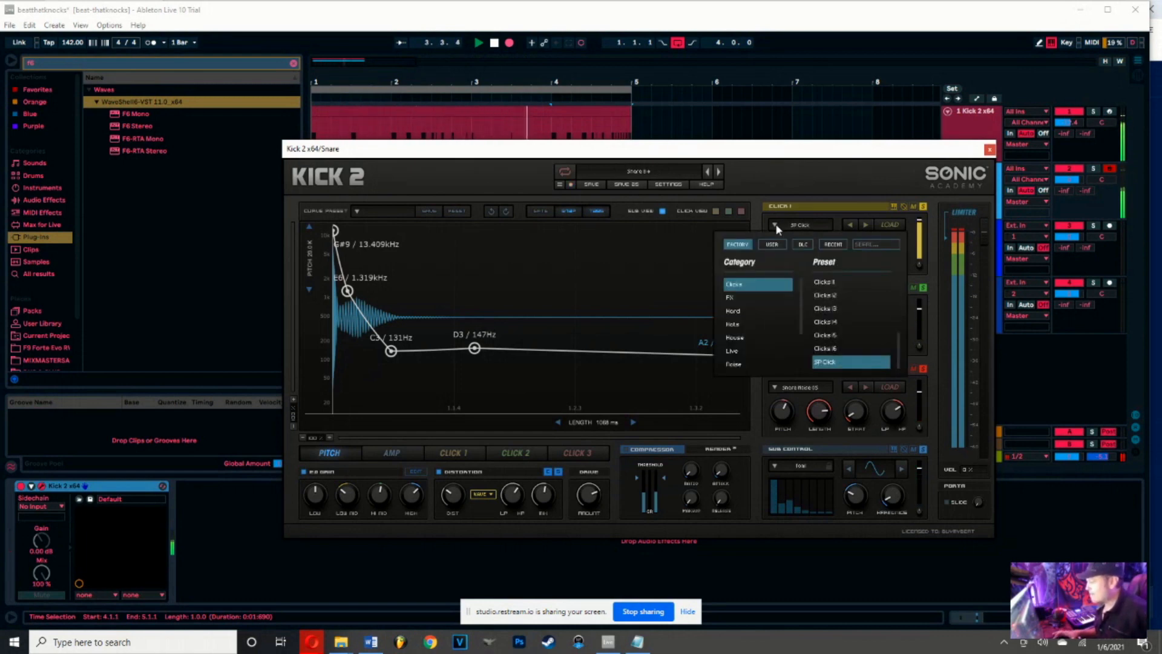
pyautogui.click(739, 313)
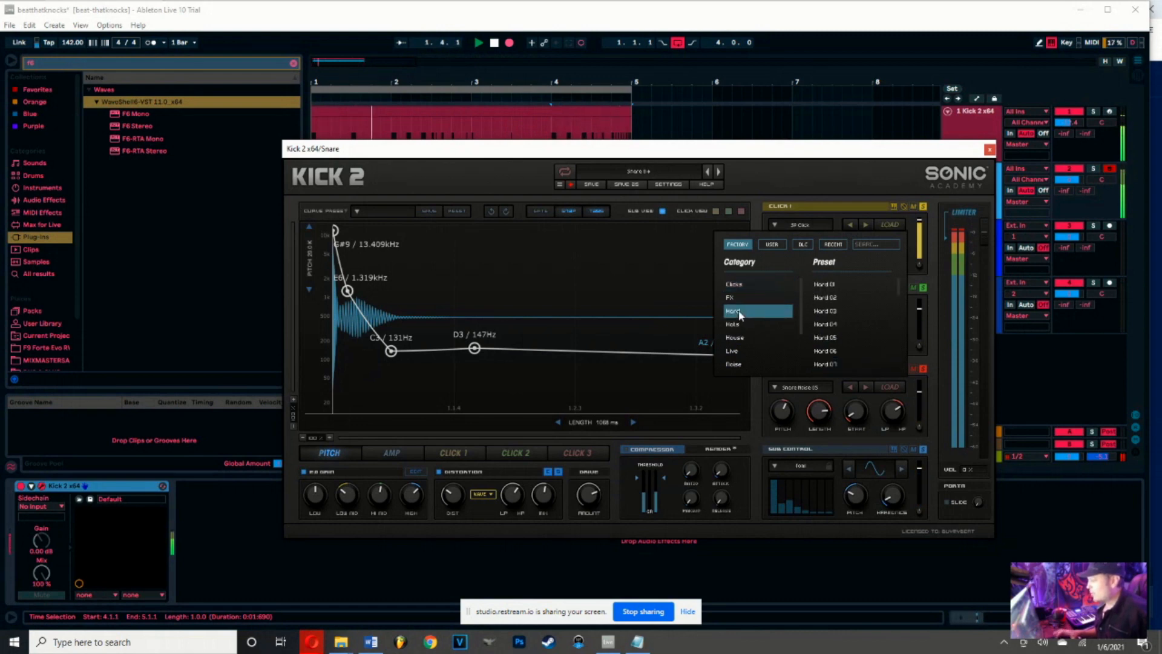
# Audition the Hard presets for the Click 1 layer, keep Hard 19 loaded, and close the preset browser
pyautogui.click(830, 286)
pyautogui.press('Down')
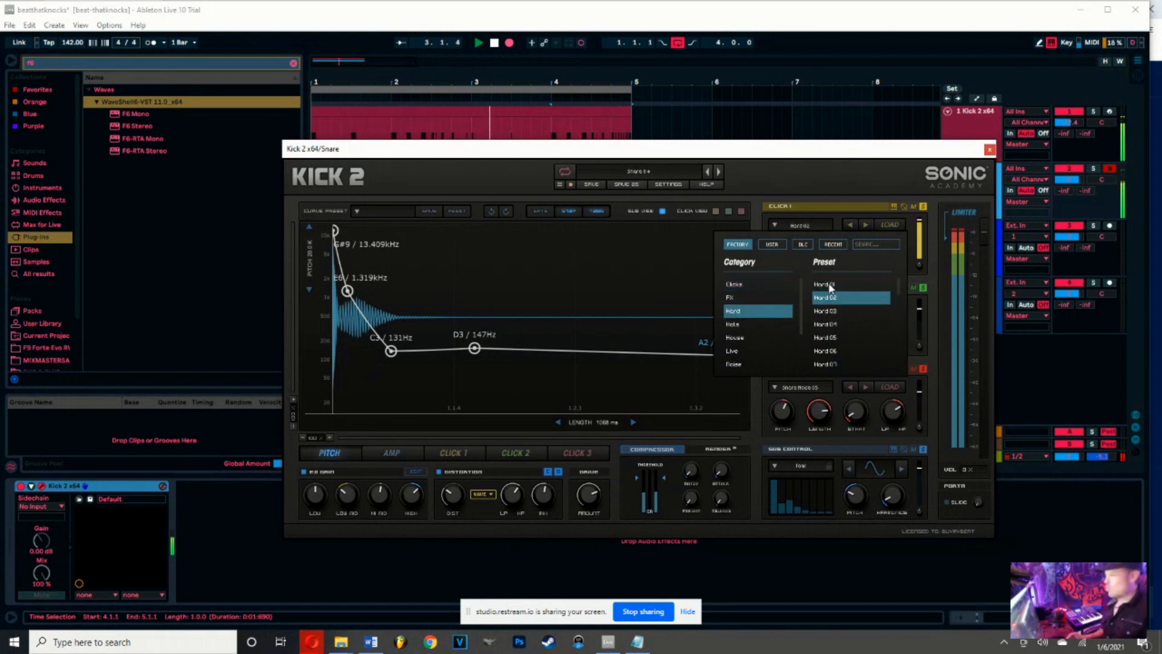
pyautogui.press('Down')
pyautogui.press('Down')
pyautogui.press('Down')
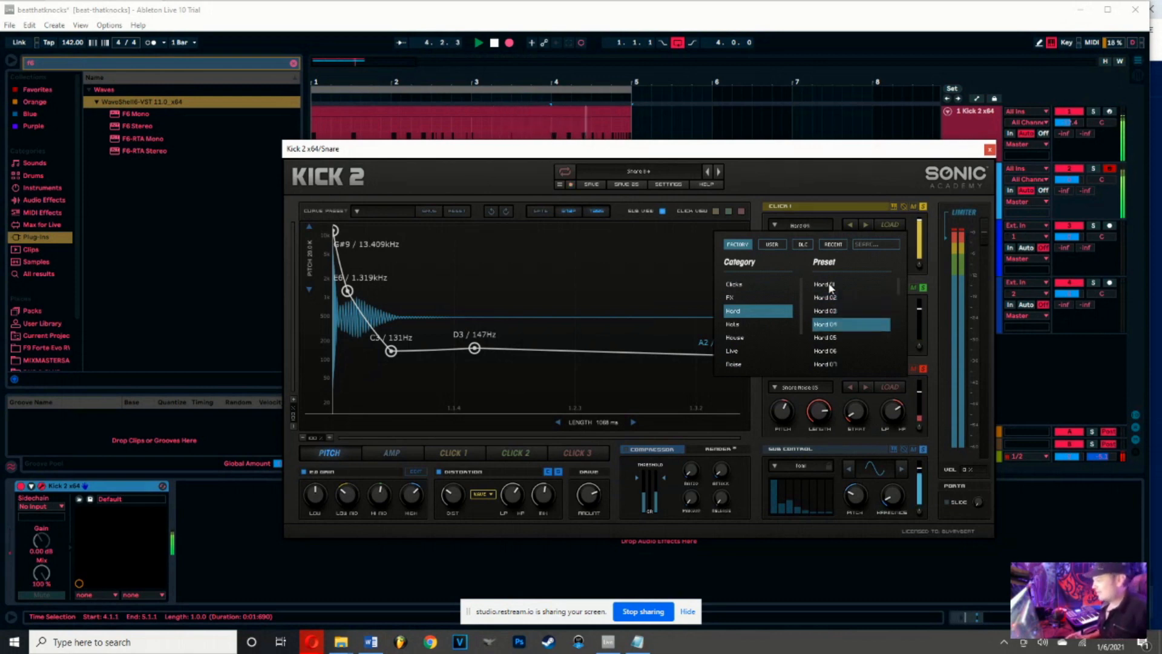
pyautogui.press('Down')
pyautogui.press('Down')
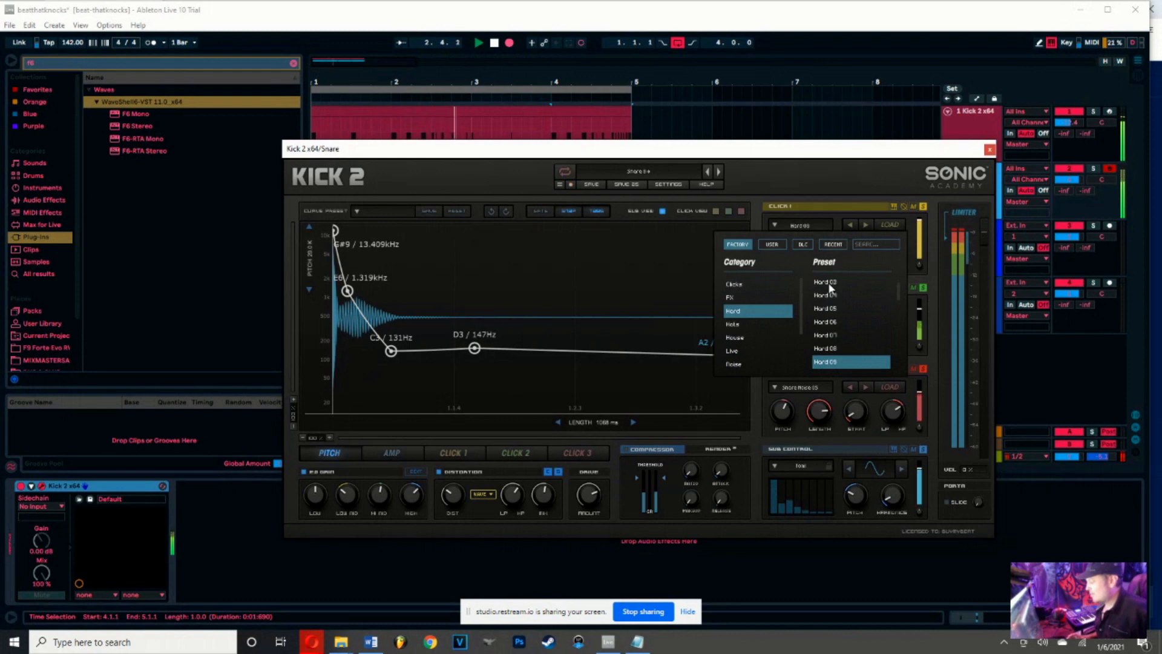
pyautogui.press('Down')
pyautogui.press('Down')
pyautogui.press('Up')
pyautogui.press('Up')
pyautogui.press('Up')
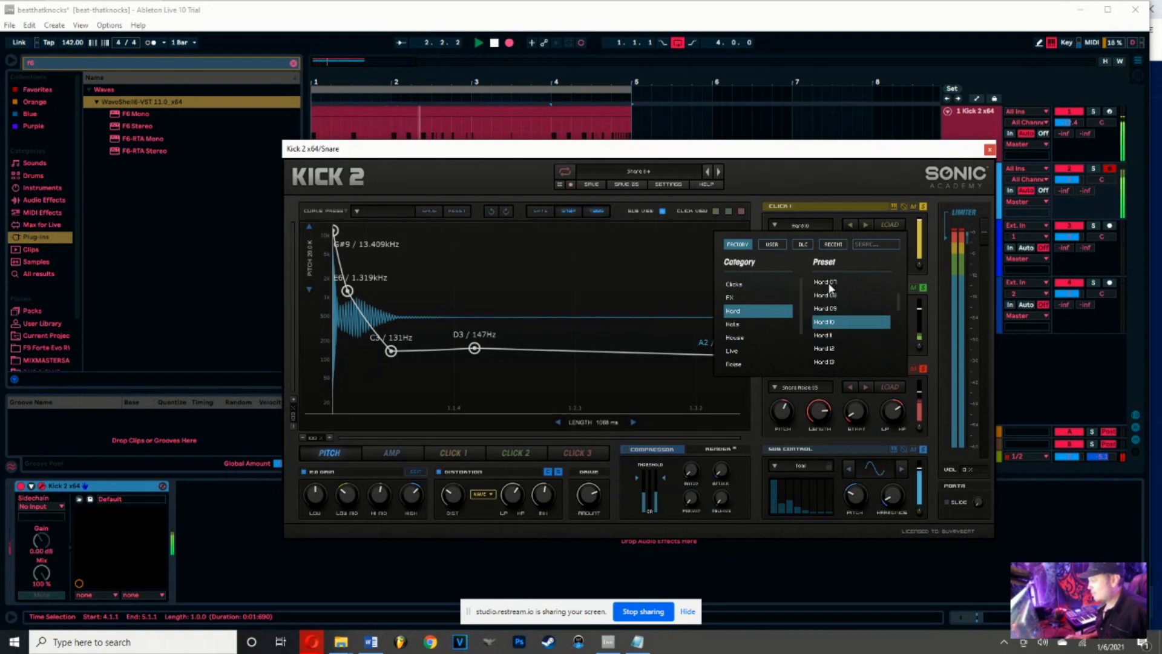
pyautogui.press('Up')
pyautogui.press('Up')
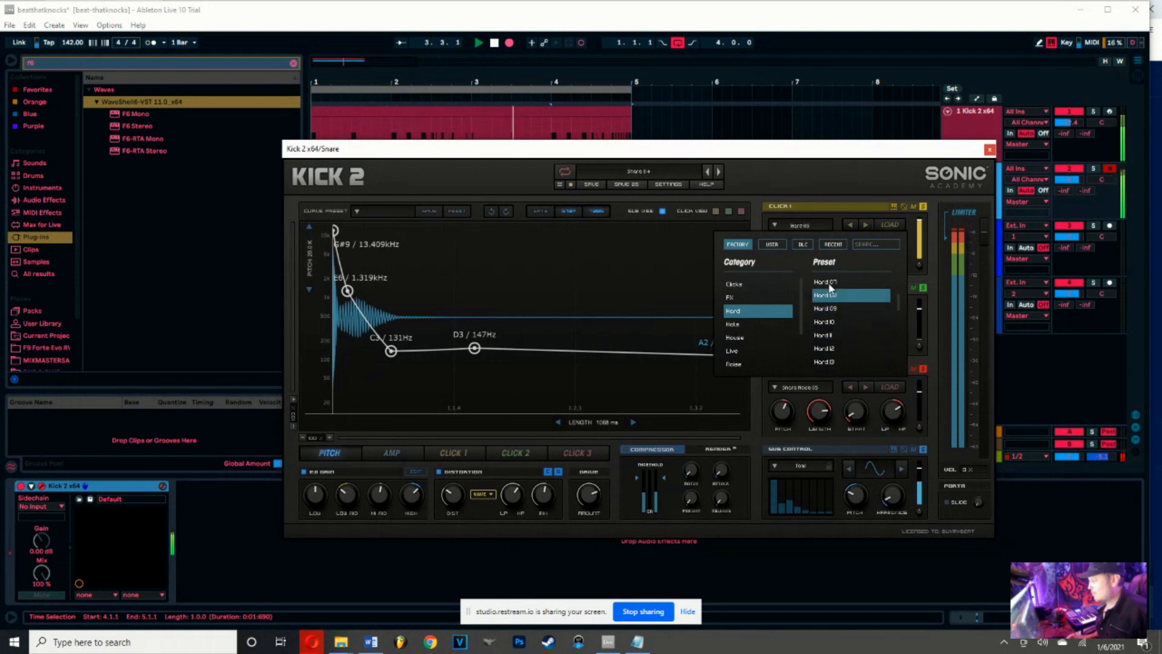
pyautogui.press('Up')
pyautogui.press('Down')
pyautogui.press('Down')
pyautogui.press('Down')
pyautogui.press('Down')
pyautogui.press('Down')
pyautogui.press('Down')
pyautogui.press('Down')
pyautogui.press('Down')
pyautogui.press('Down')
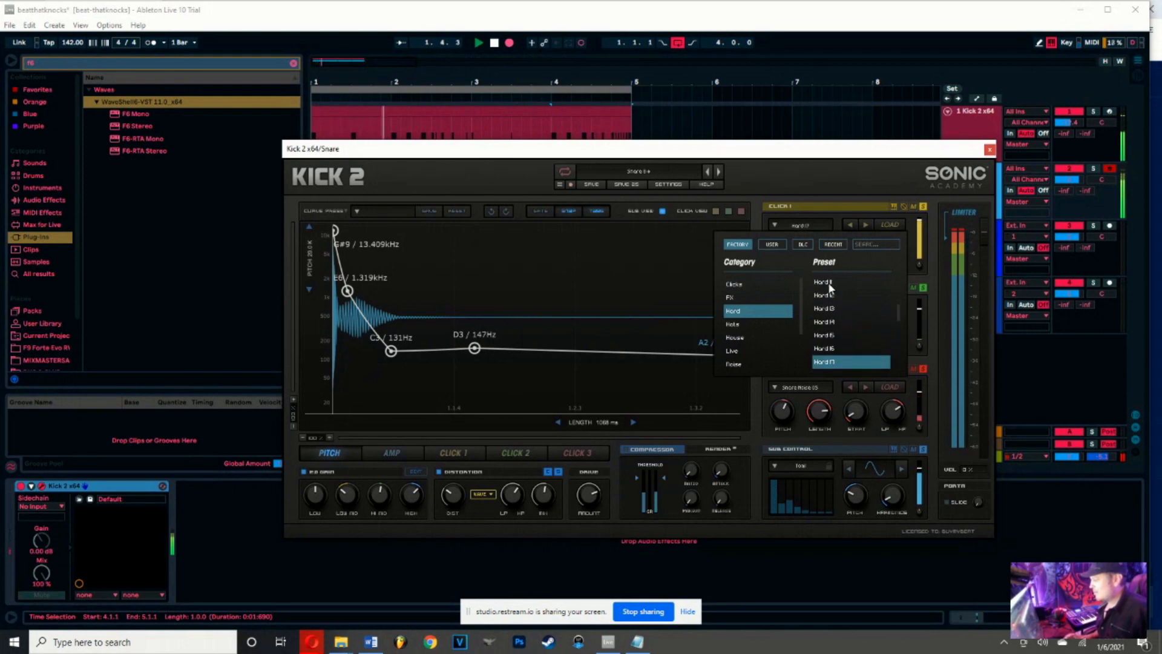
pyautogui.press('Down')
pyautogui.press('Down')
pyautogui.press('Down')
pyautogui.press('Down')
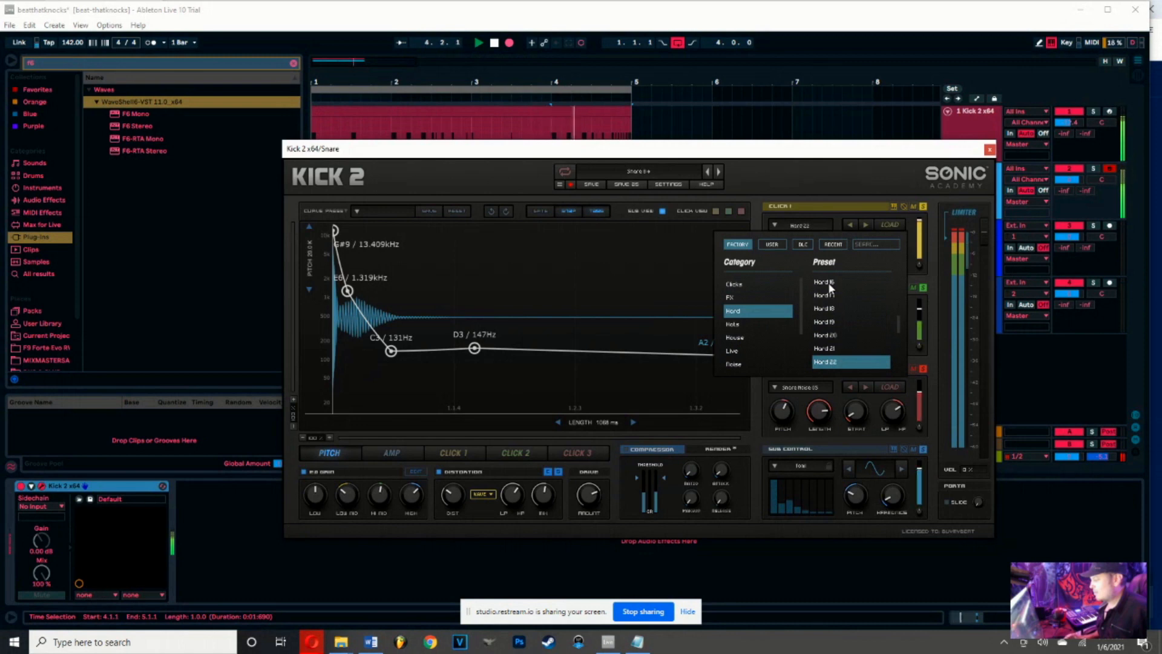
pyautogui.press('Down')
pyautogui.press('Up')
pyautogui.press('Up')
pyautogui.press('Up')
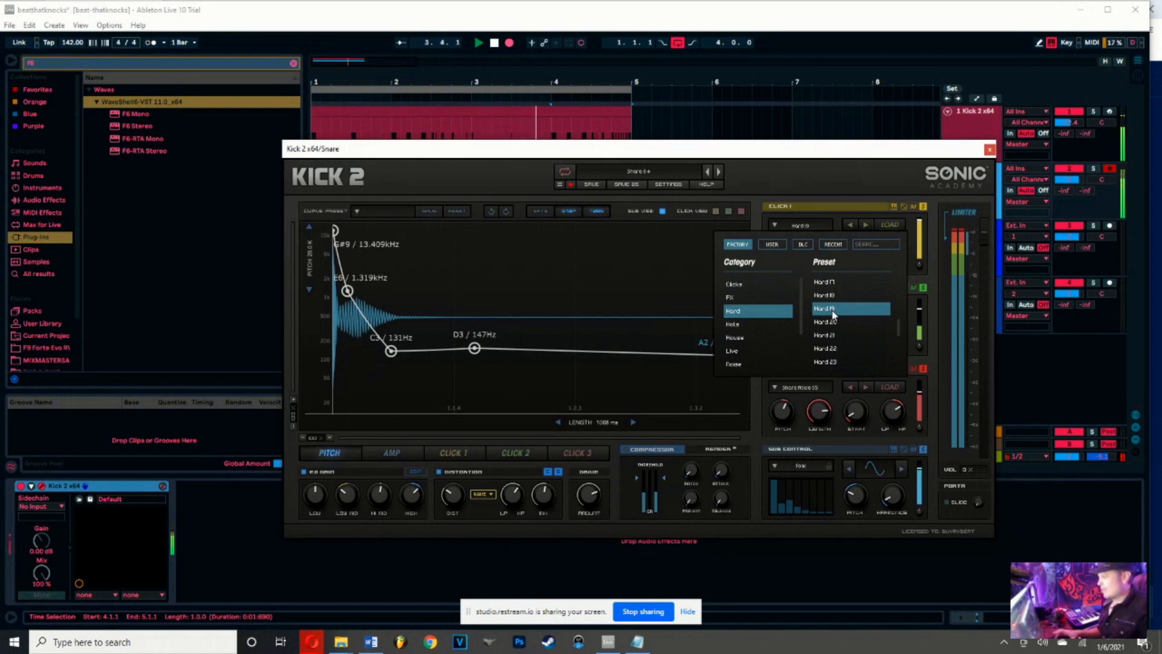
pyautogui.click(849, 192)
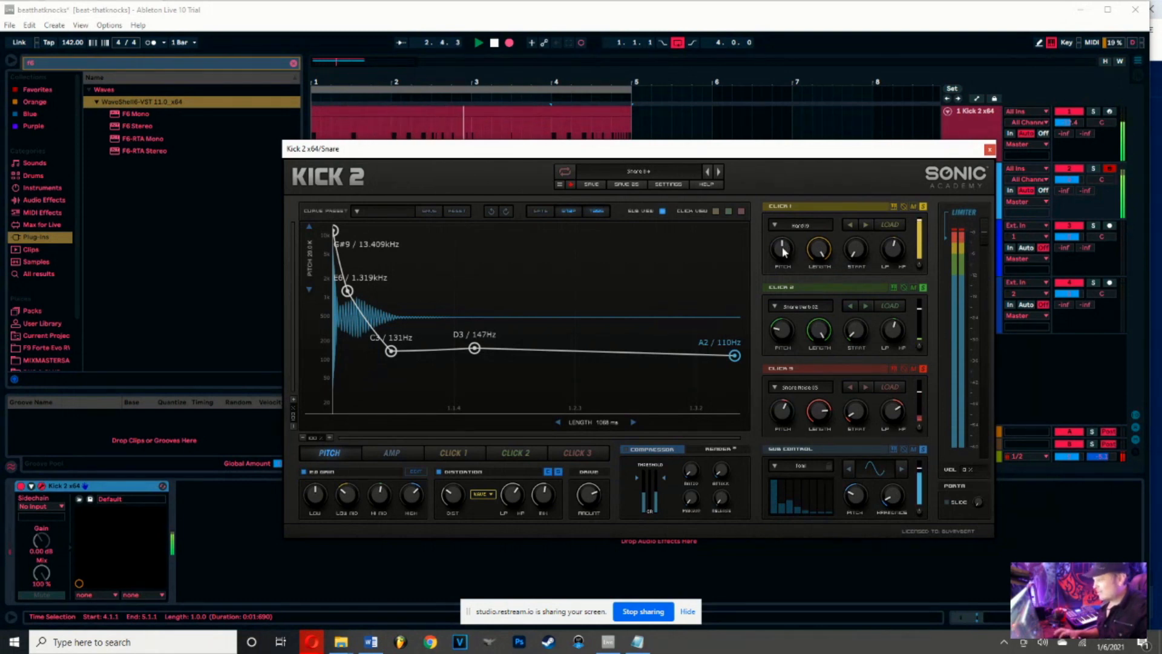
# Shorten the Click 1 layer's length and turn its low-pass/high-pass filter slightly toward high-pass
pyautogui.moveTo(821, 248); pyautogui.dragTo(805, 296)
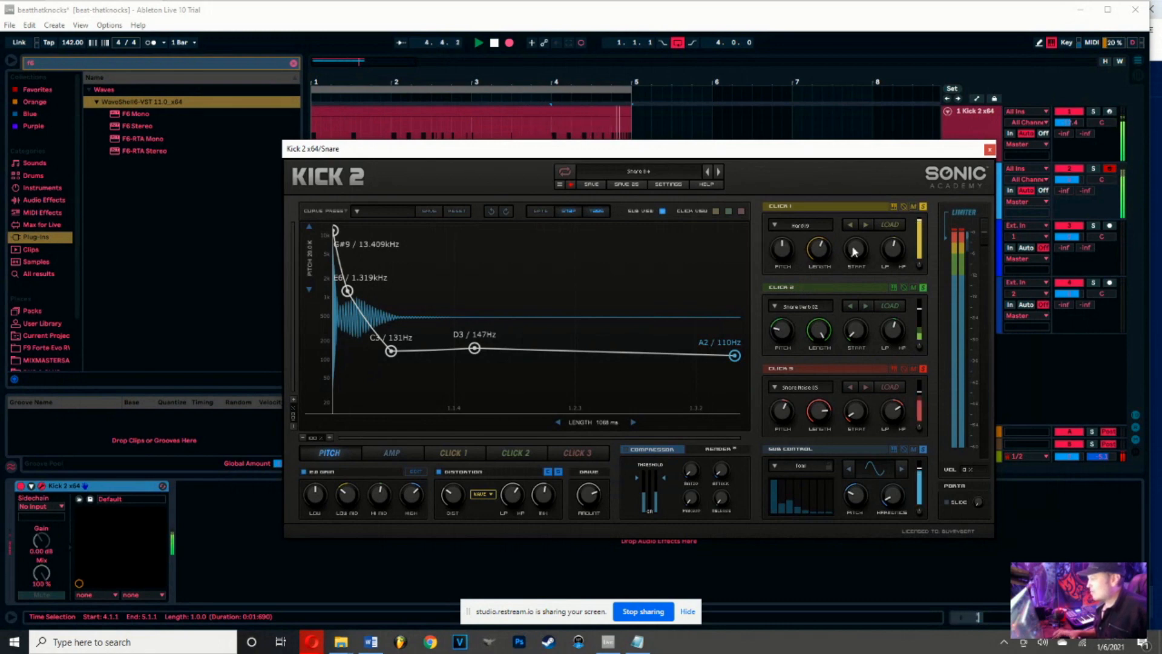
pyautogui.moveTo(890, 247); pyautogui.dragTo(890, 236)
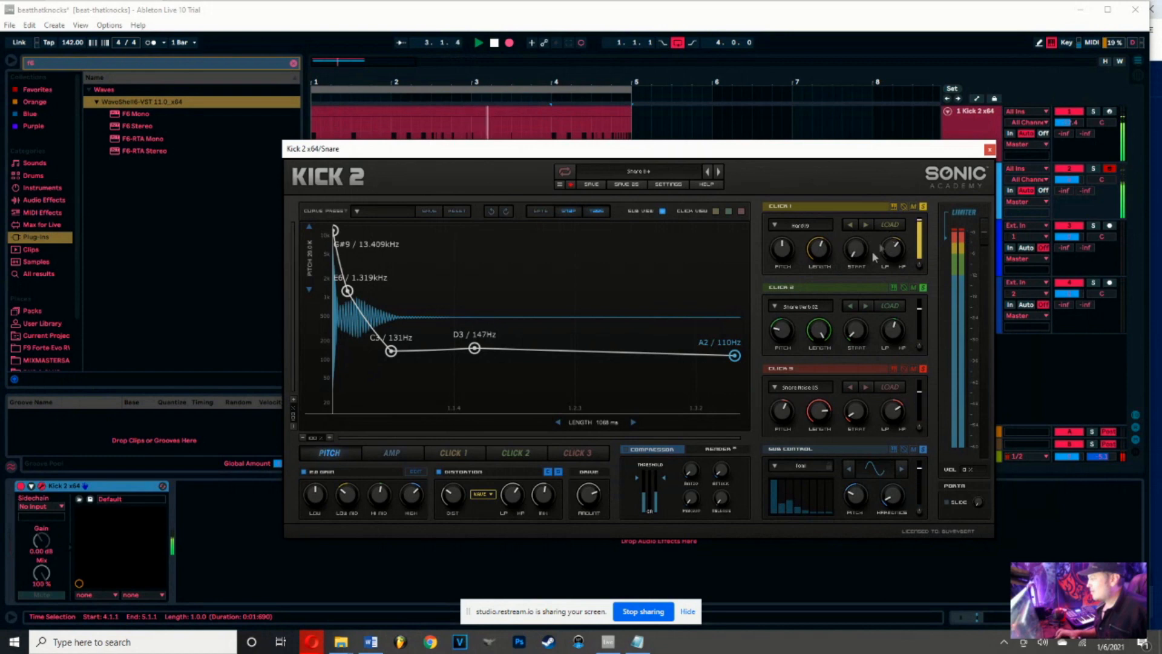
# Fine-tune the Click 1 layer's pitch and low-pass/high-pass filter while the loop plays
pyautogui.click(782, 252)
pyautogui.moveTo(782, 252); pyautogui.dragTo(780, 259)
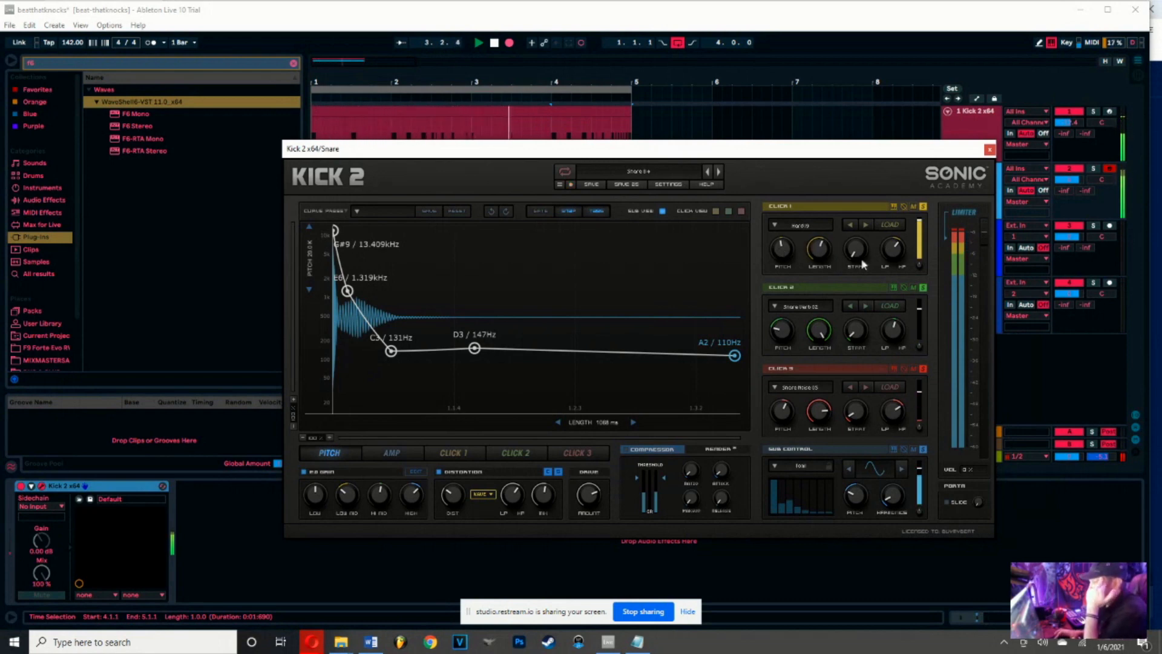
pyautogui.moveTo(894, 252); pyautogui.dragTo(892, 256)
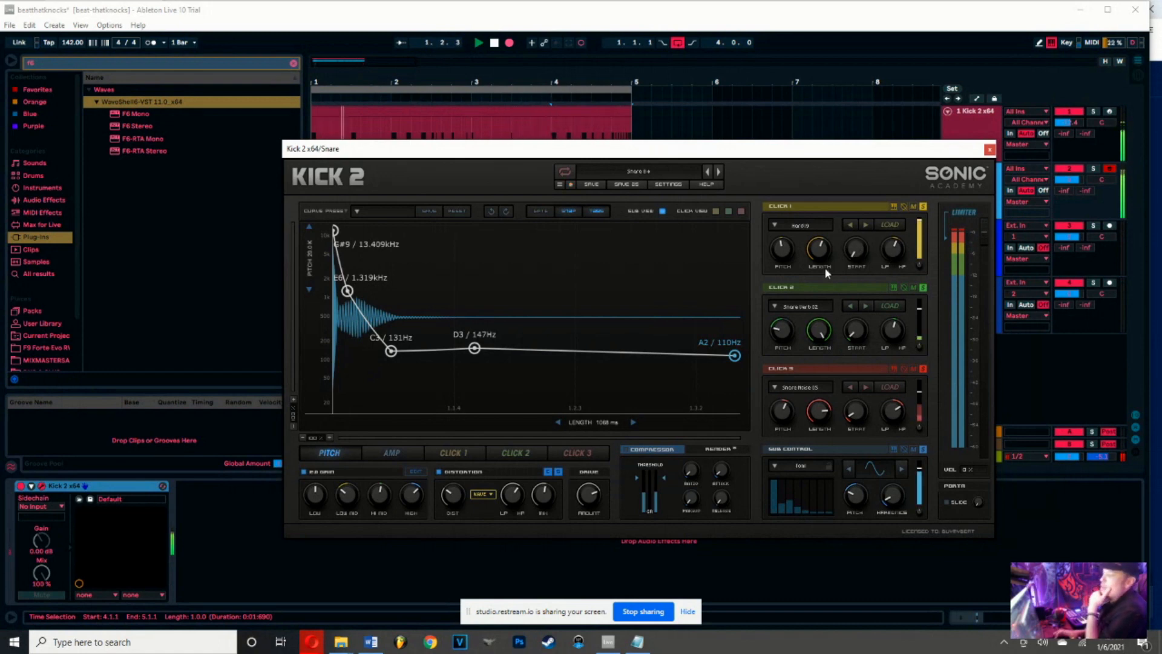
# Lower the Click 1 layer's level to about -4.85 dB, releasing its solo and muting the first Kick 2 track
pyautogui.moveTo(919, 226); pyautogui.dragTo(921, 233)
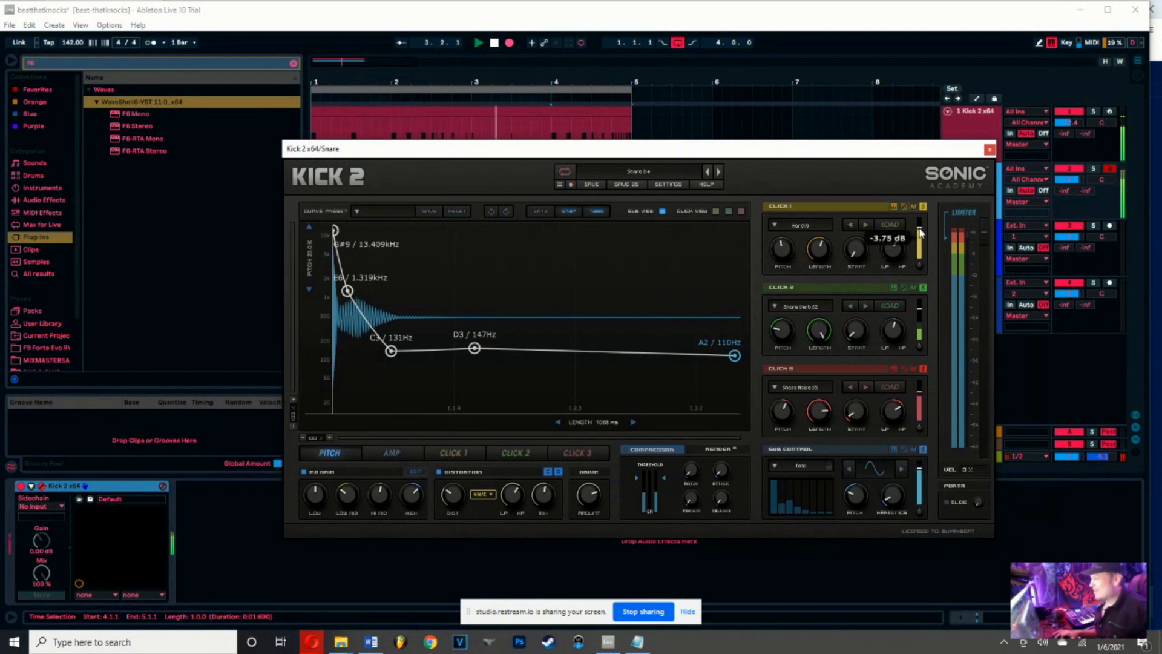
pyautogui.scroll(-2, 921, 233)
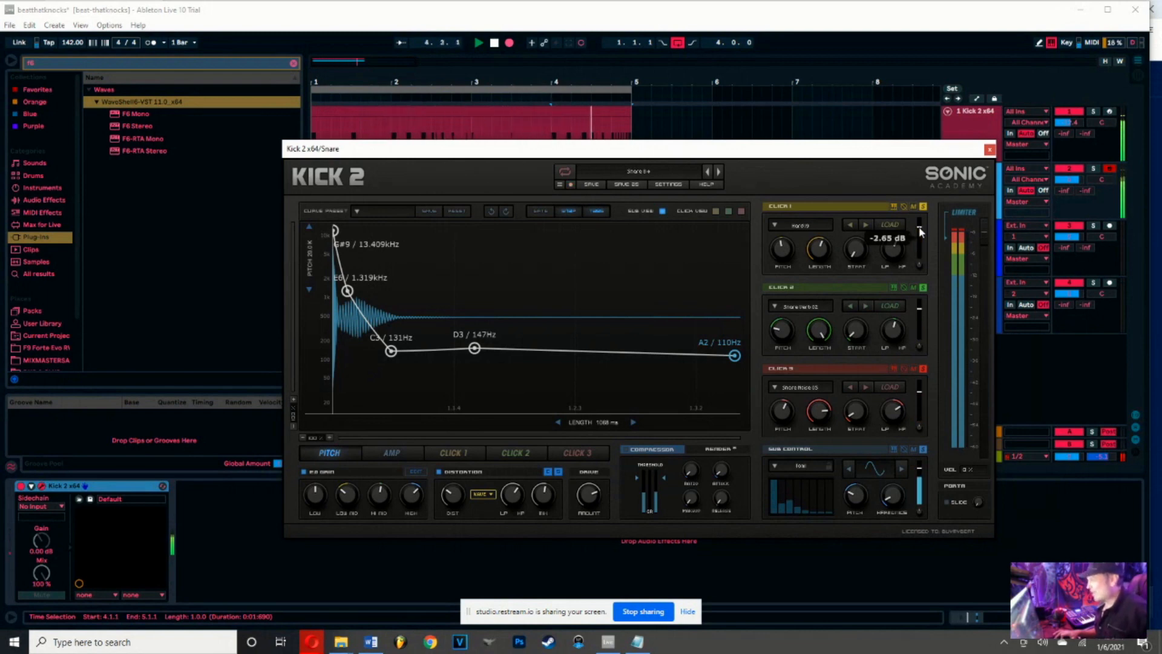
pyautogui.scroll(5, 920, 232)
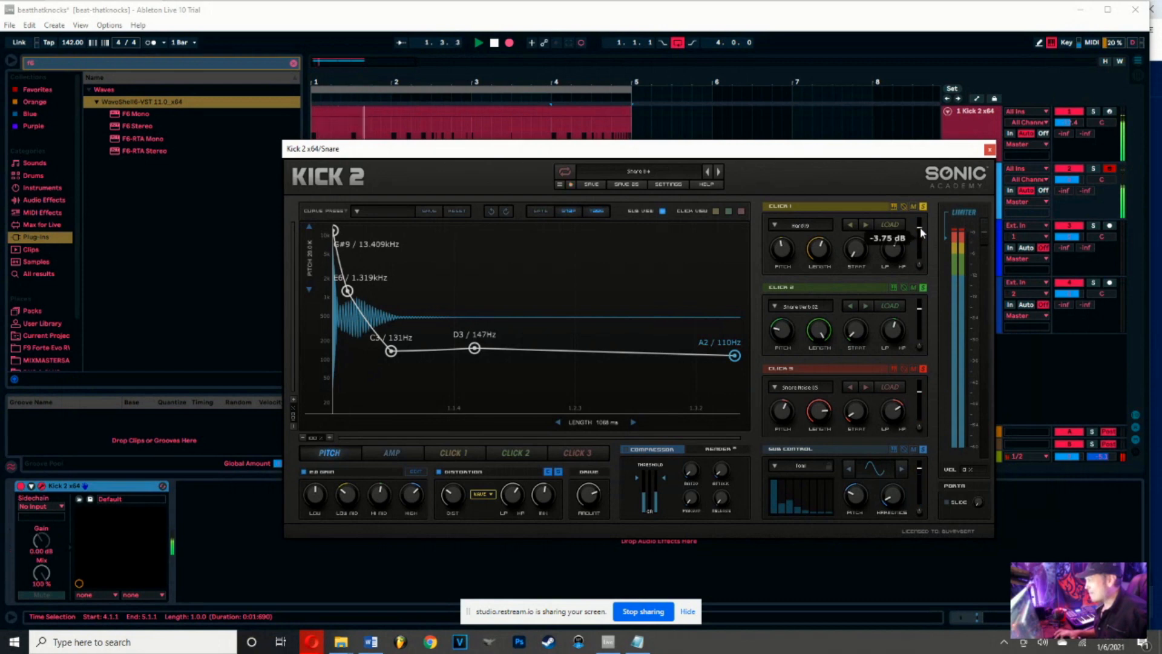
pyautogui.scroll(-3, 920, 232)
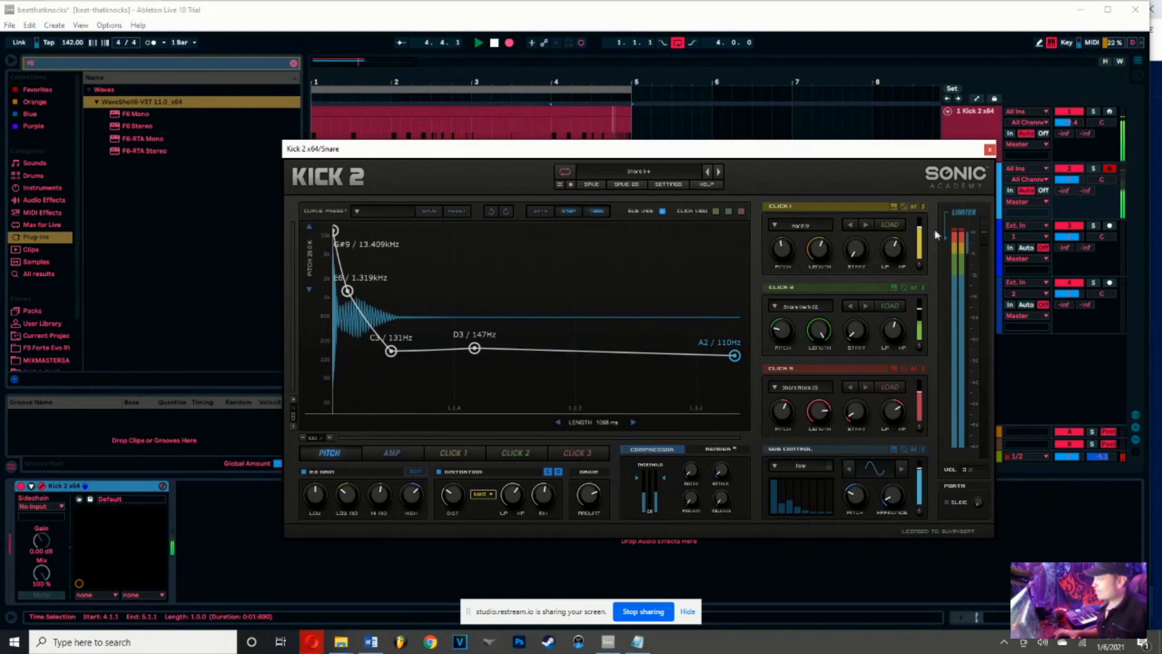
pyautogui.moveTo(919, 227); pyautogui.dragTo(918, 229)
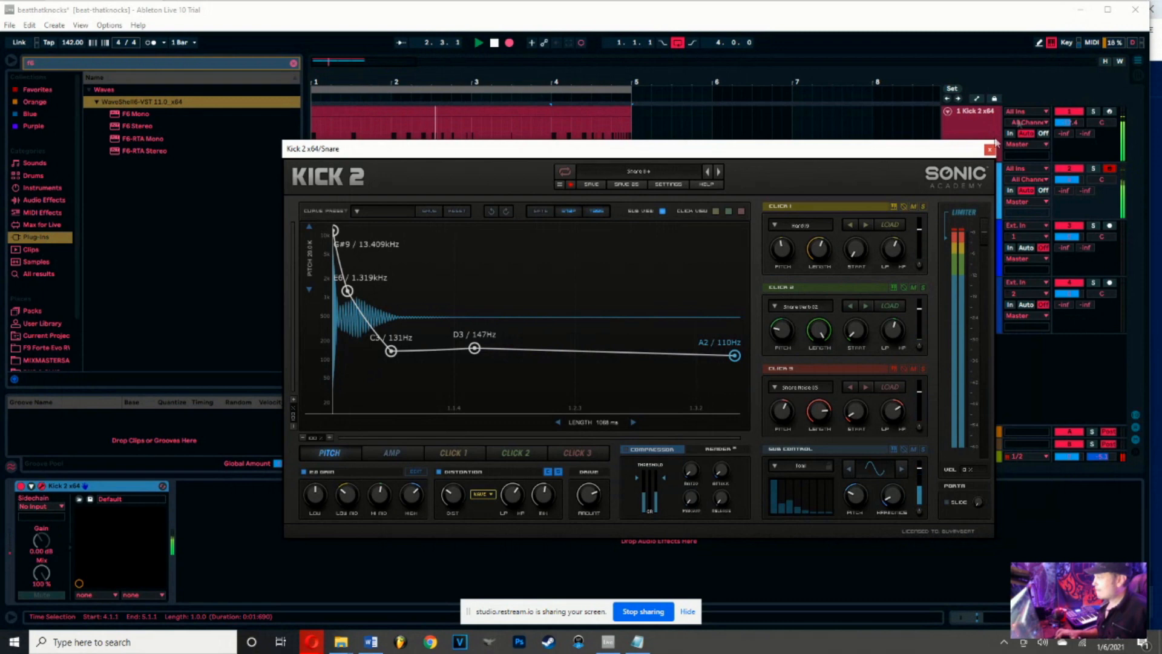
pyautogui.click(1069, 111)
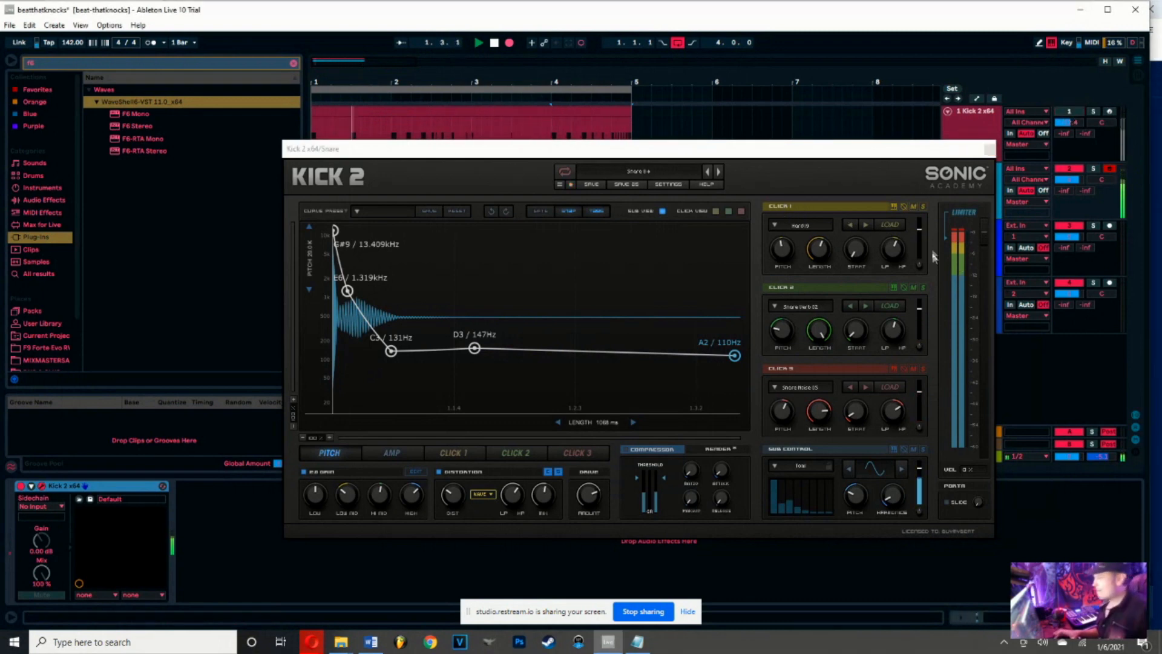
pyautogui.click(920, 233)
pyautogui.moveTo(920, 230); pyautogui.dragTo(921, 231)
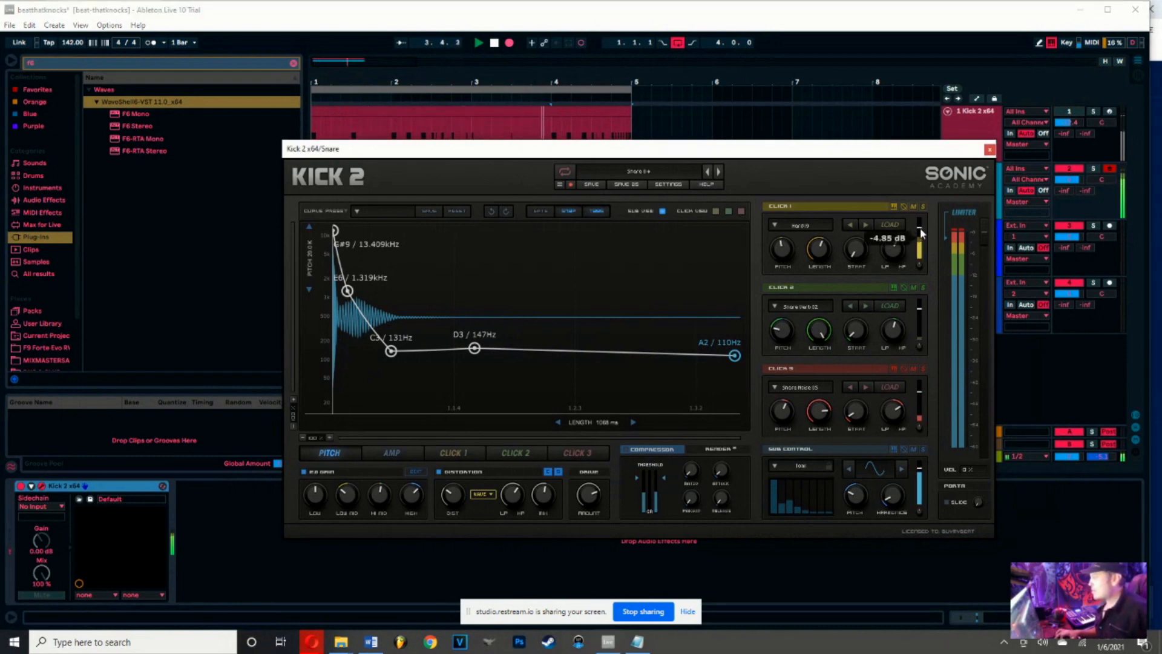
# Show the Click 1 envelope and reduce the pitch range to about 19.5 K
pyautogui.click(457, 454)
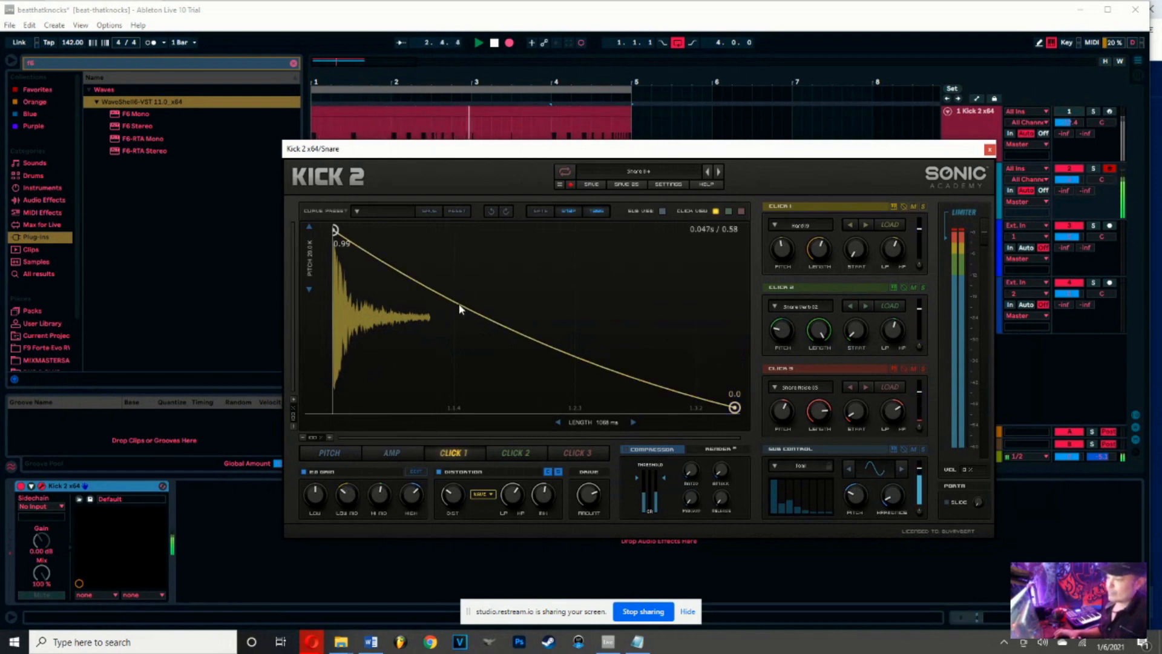
pyautogui.click(309, 289)
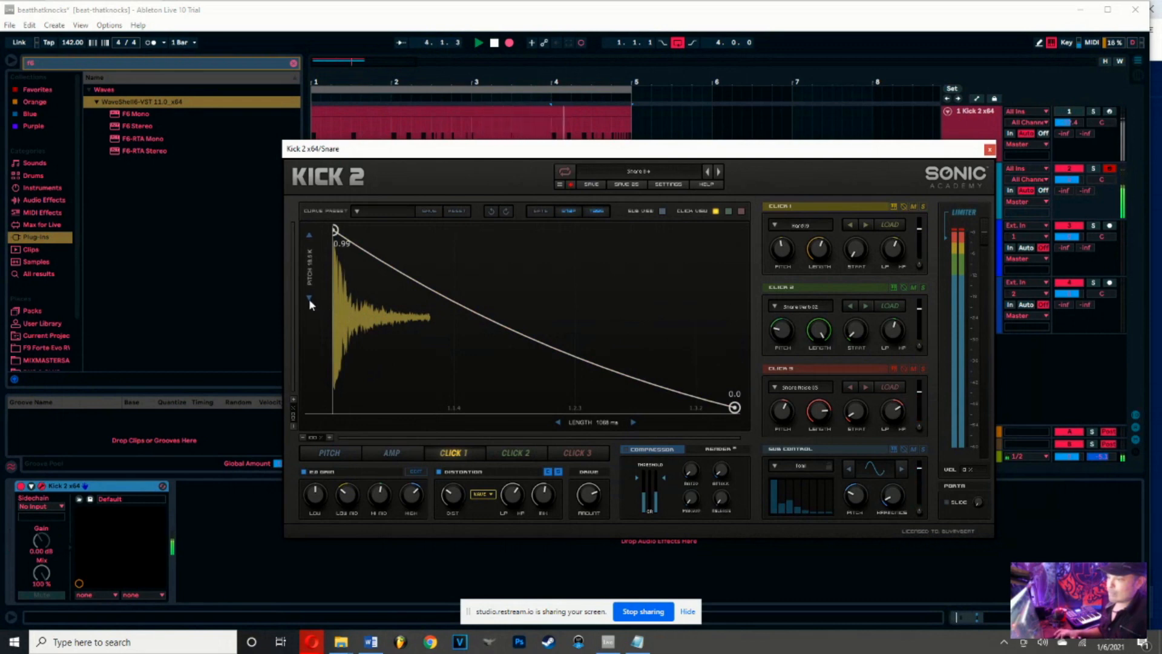
pyautogui.moveTo(311, 292); pyautogui.dragTo(310, 290)
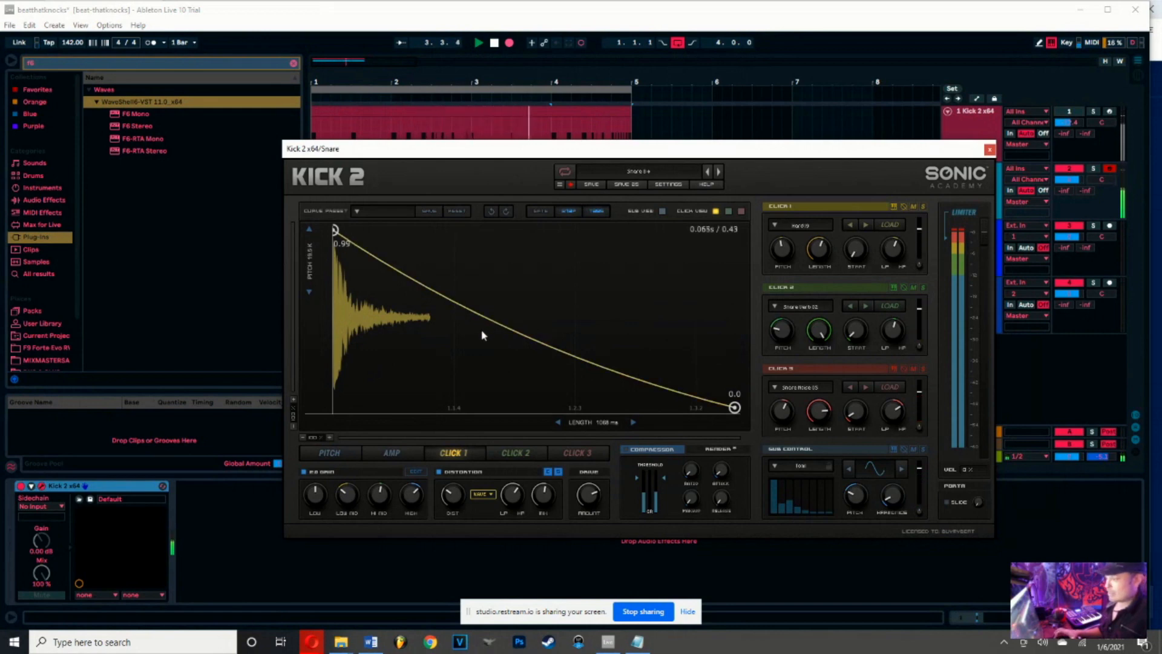
# Reshape the Click 1 envelope with a 0.97 start, a middle node at 0.19 and outward-bowed curves, and restart playback
pyautogui.moveTo(485, 322); pyautogui.dragTo(446, 375)
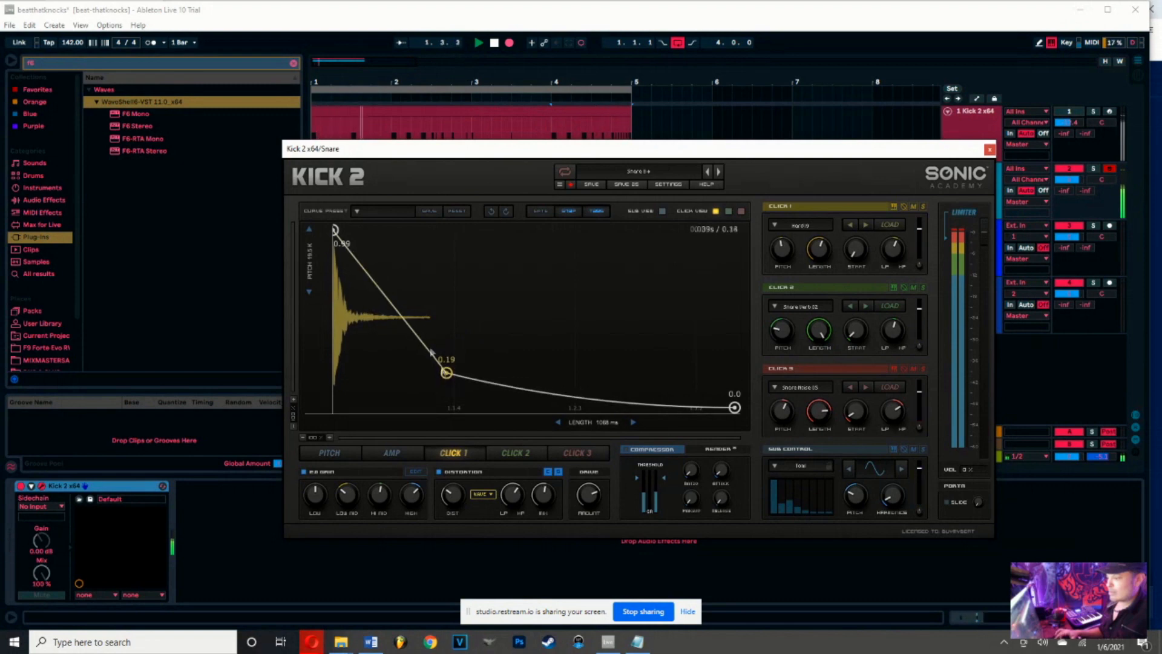
pyautogui.moveTo(399, 319); pyautogui.dragTo(449, 217)
pyautogui.moveTo(335, 230)
pyautogui.mouseDown()
pyautogui.moveTo(334, 262)
pyautogui.moveTo(336, 238)
pyautogui.mouseUp()
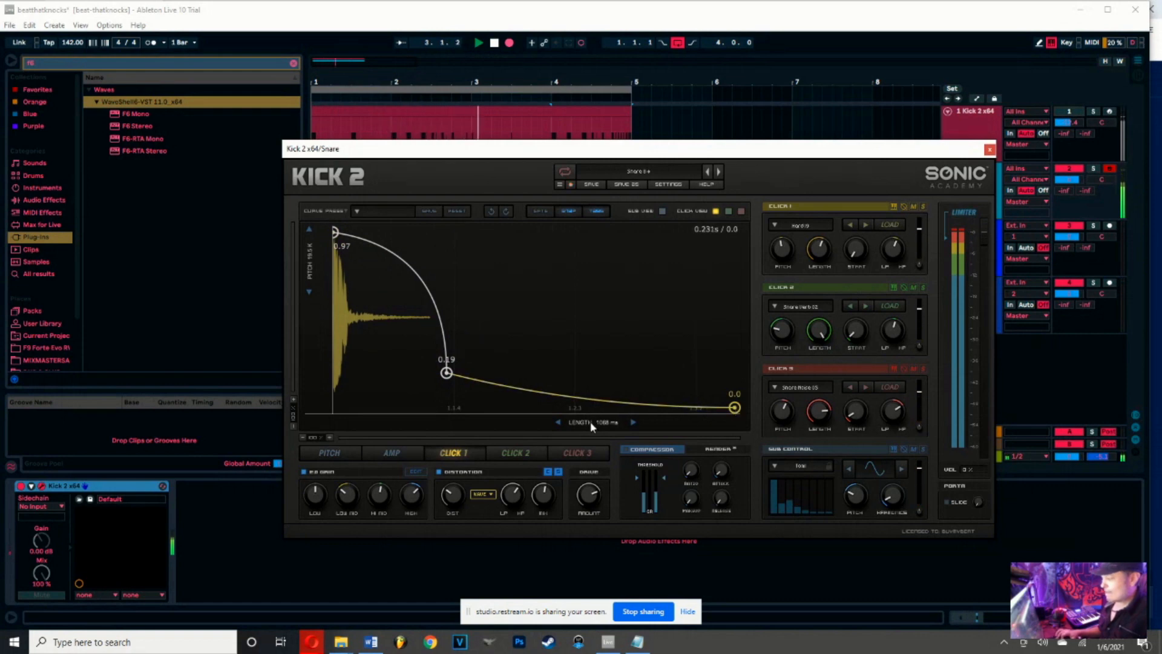
pyautogui.moveTo(592, 404); pyautogui.dragTo(594, 365)
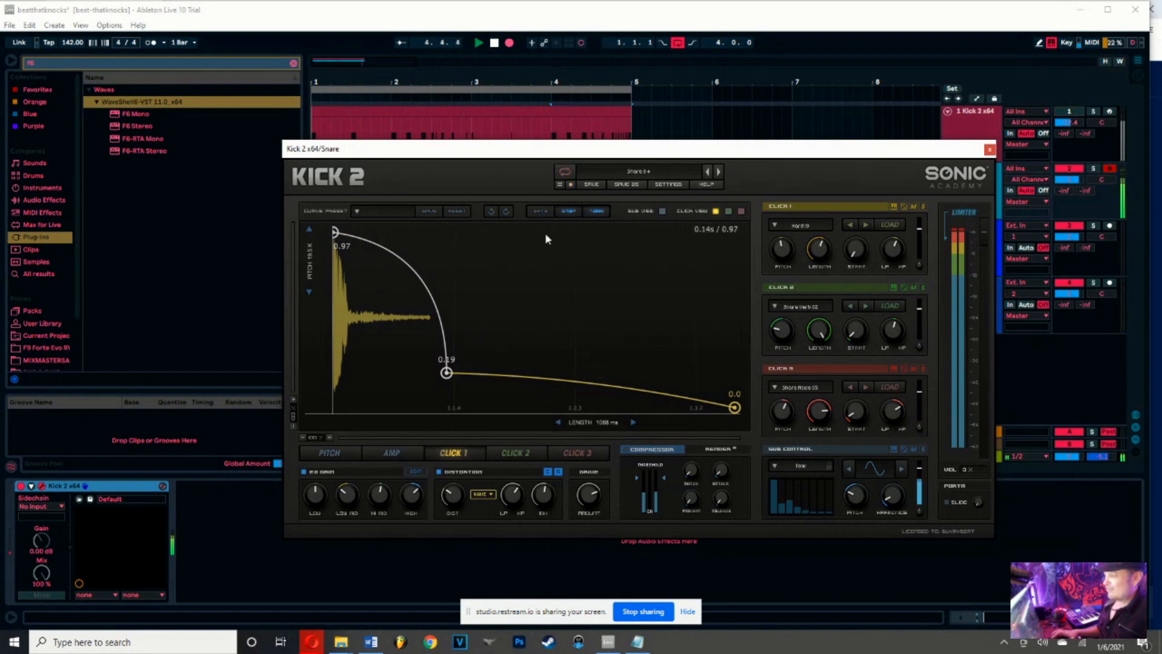
pyautogui.click(495, 43)
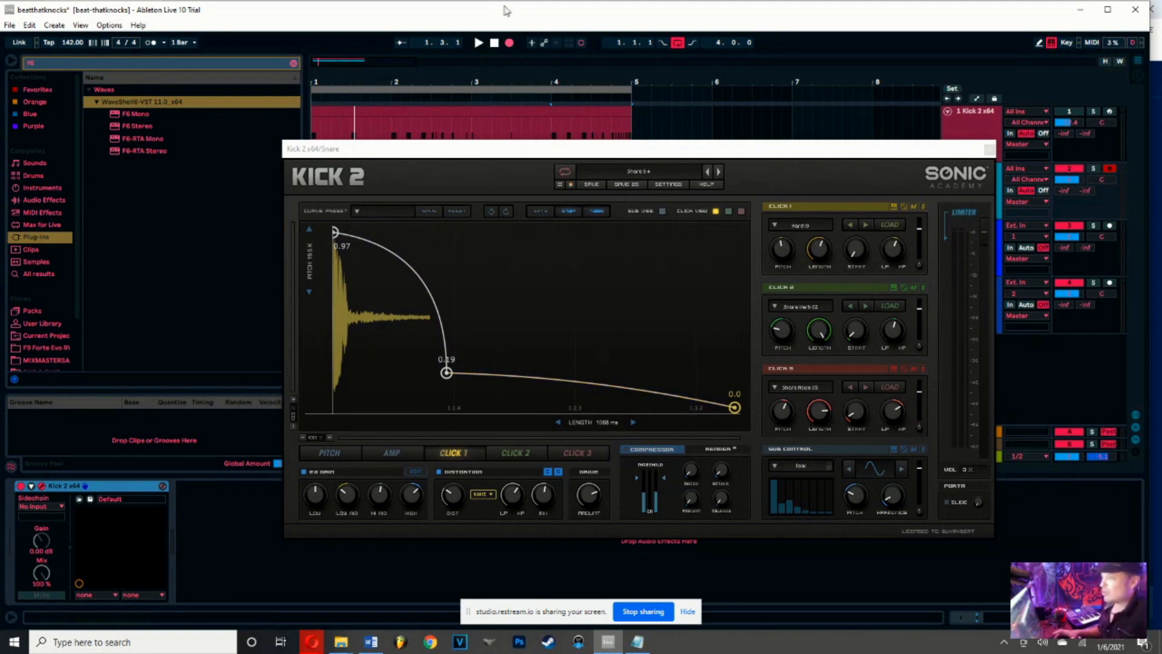
pyautogui.click(478, 42)
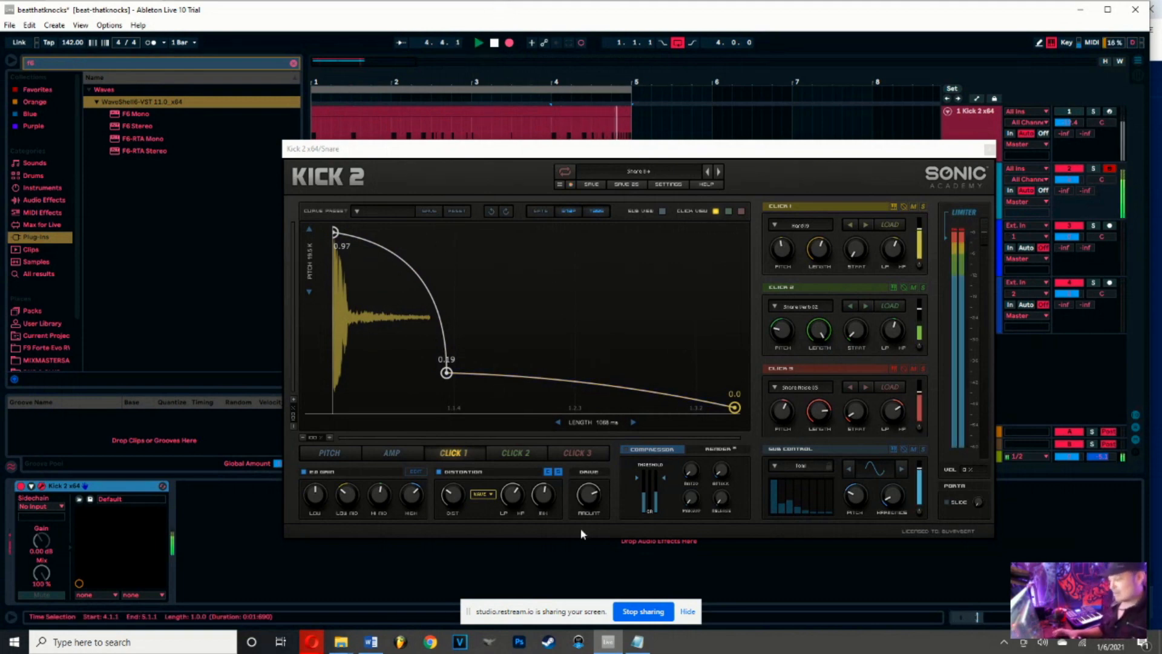
# Fine-tune the distortion mix and extend the snare's overall length to about 1408 ms
pyautogui.moveTo(546, 498); pyautogui.dragTo(551, 493)
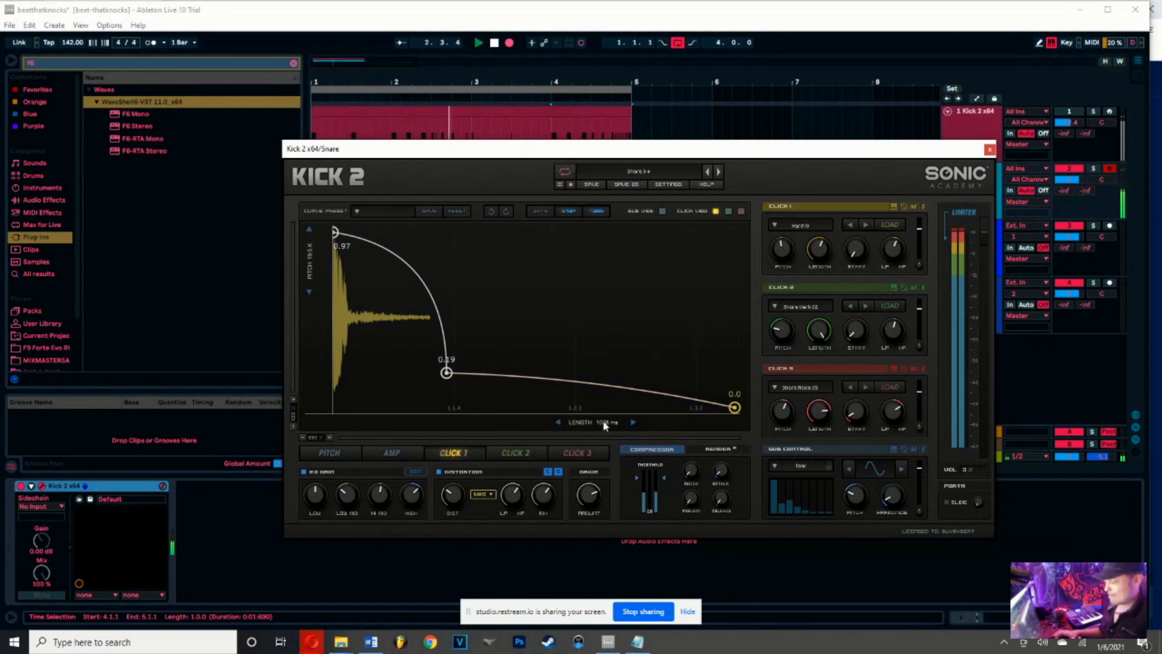
pyautogui.moveTo(611, 422); pyautogui.dragTo(615, 431)
pyautogui.moveTo(616, 427); pyautogui.dragTo(615, 428)
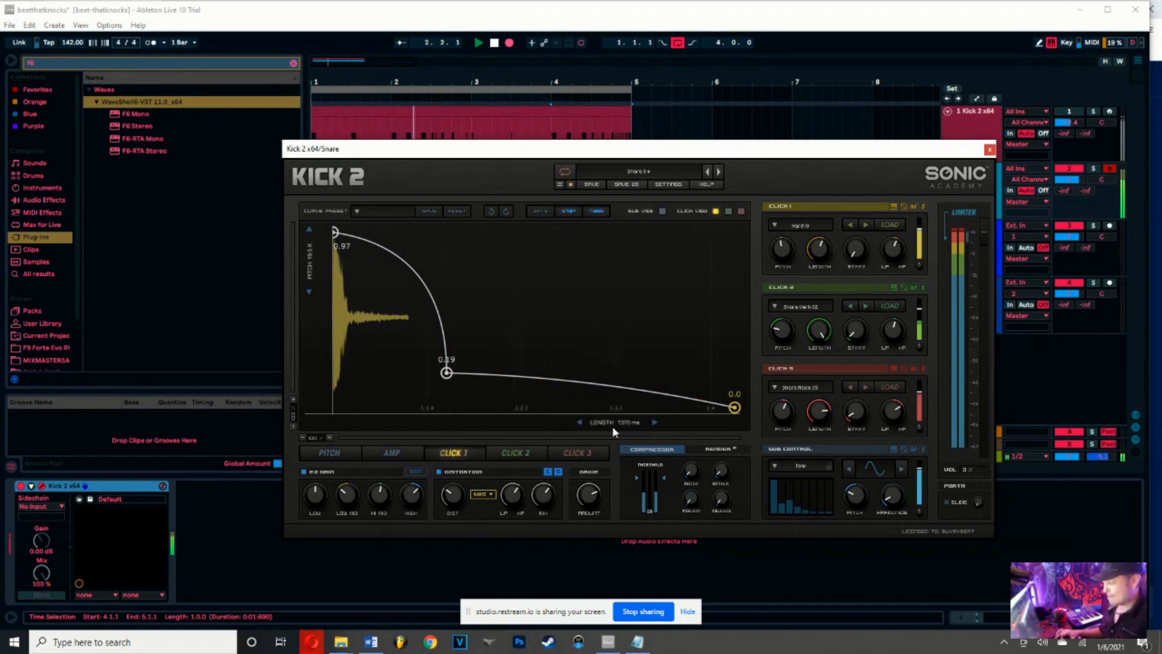
pyautogui.moveTo(614, 426); pyautogui.dragTo(615, 427)
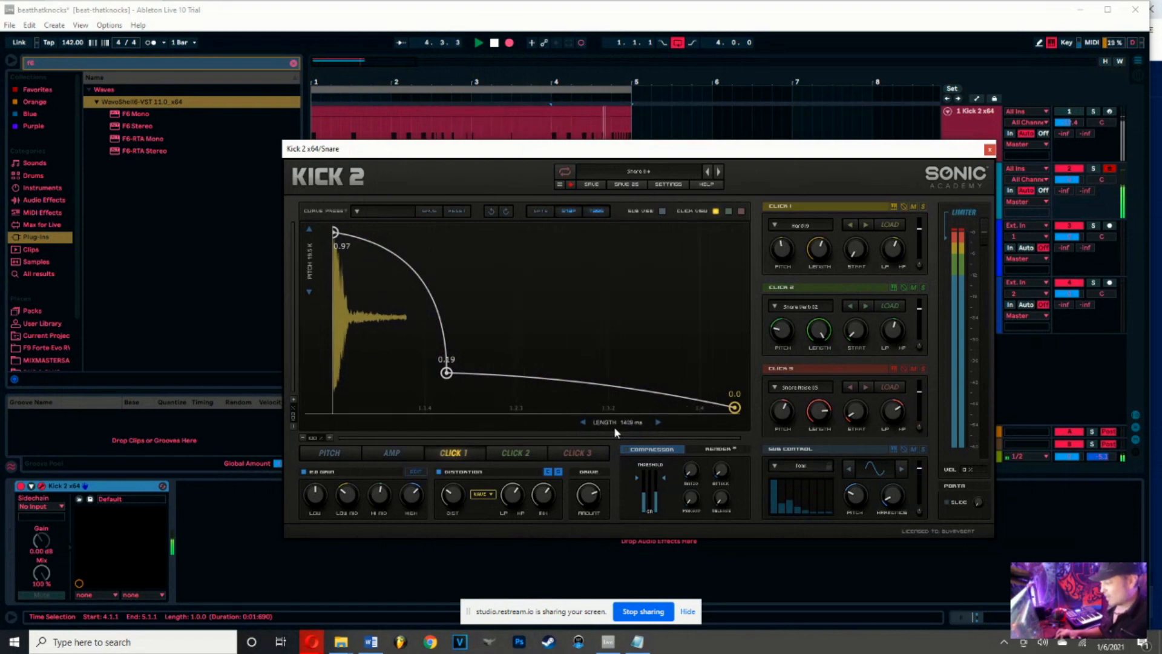
# Reshape the Click 2 envelope with a 0.76 start, the second node at 0.17 and the third node moved earlier
pyautogui.click(332, 454)
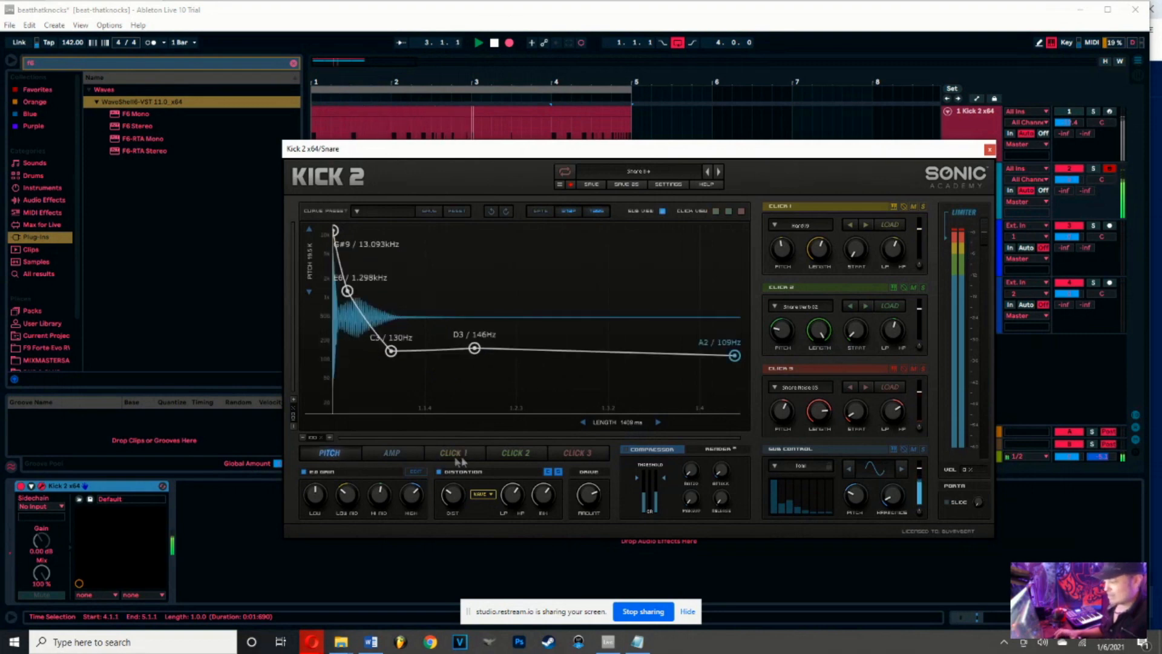
pyautogui.click(510, 453)
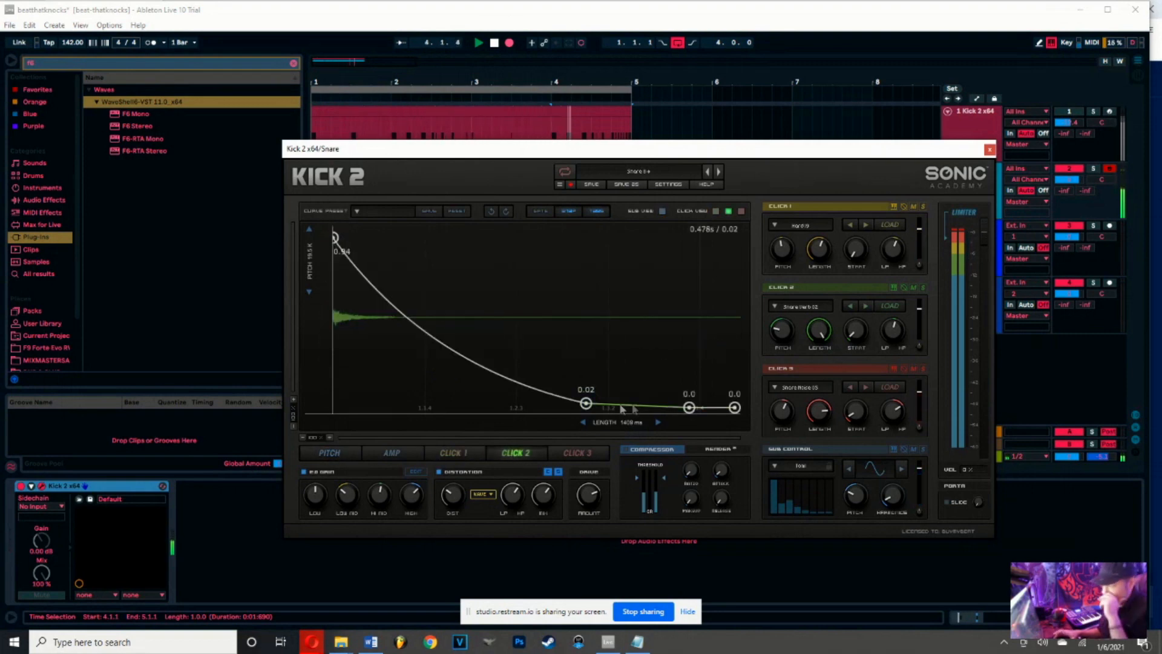
pyautogui.moveTo(335, 237); pyautogui.dragTo(337, 273)
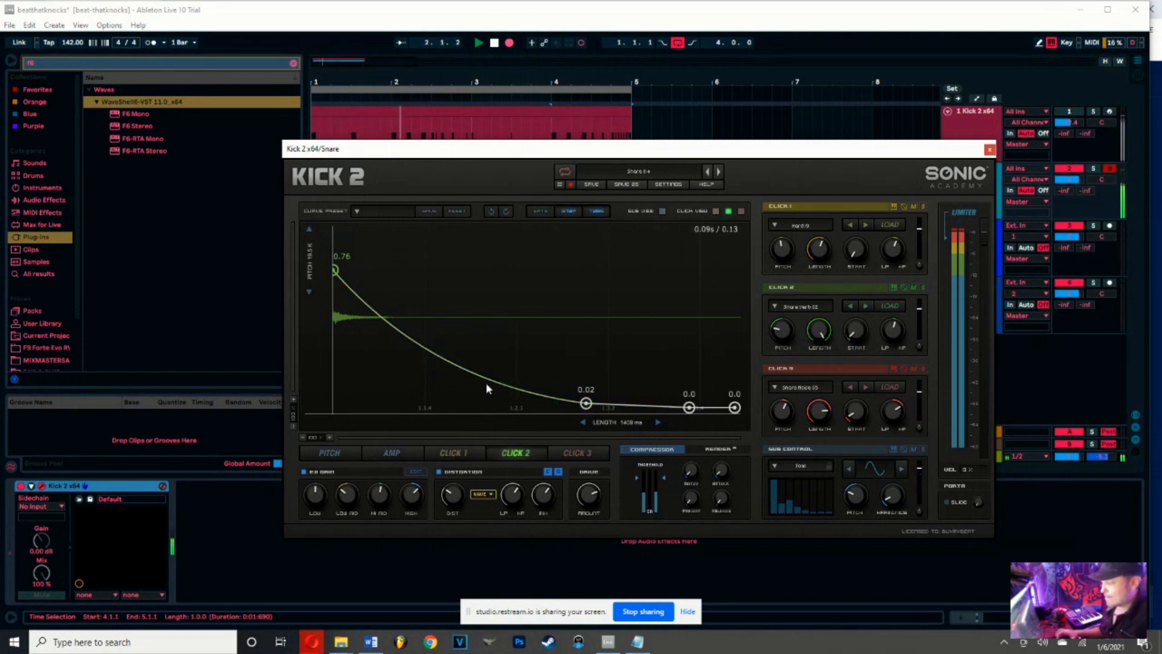
pyautogui.moveTo(486, 385); pyautogui.dragTo(486, 350)
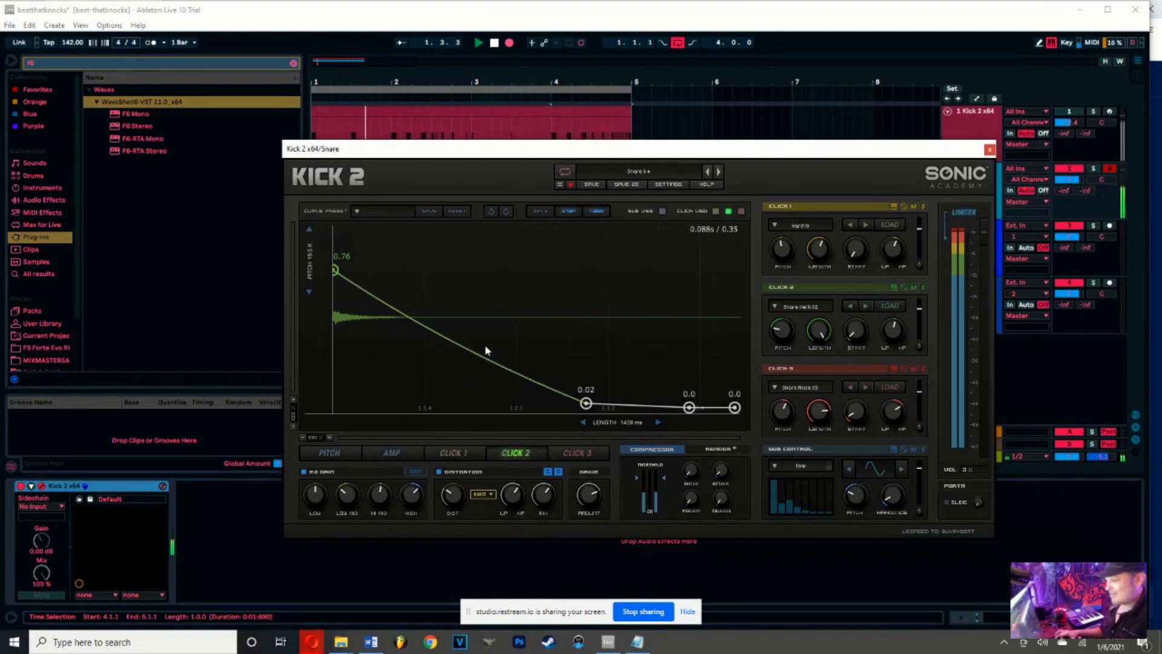
pyautogui.moveTo(586, 403); pyautogui.dragTo(542, 379)
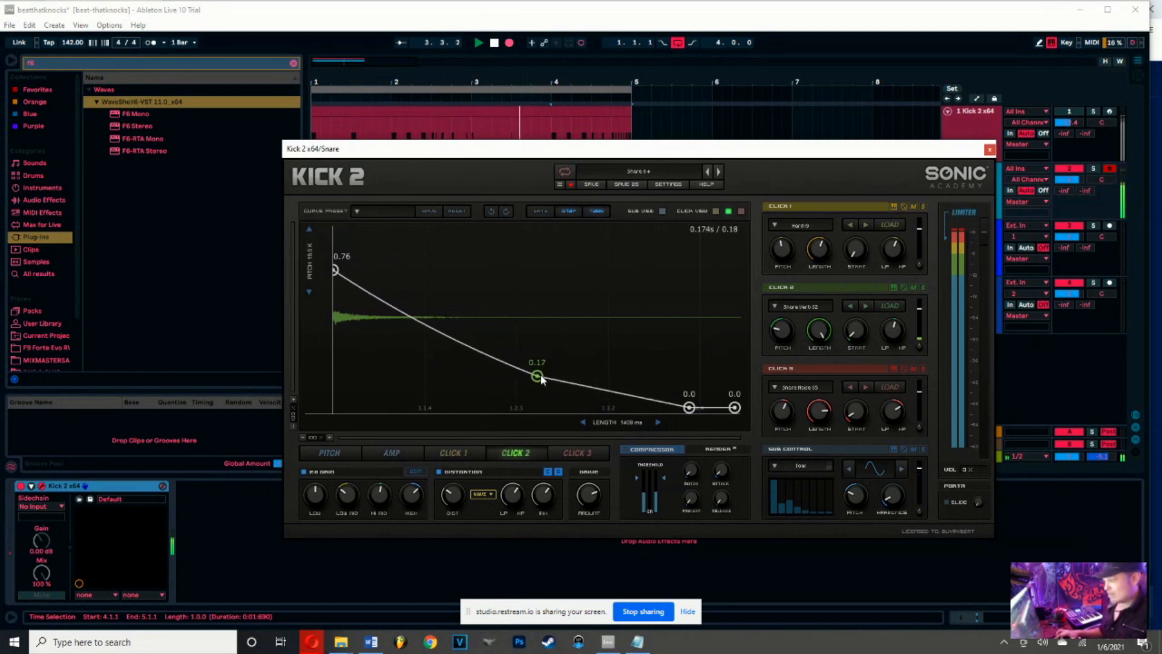
pyautogui.moveTo(460, 336); pyautogui.dragTo(468, 379)
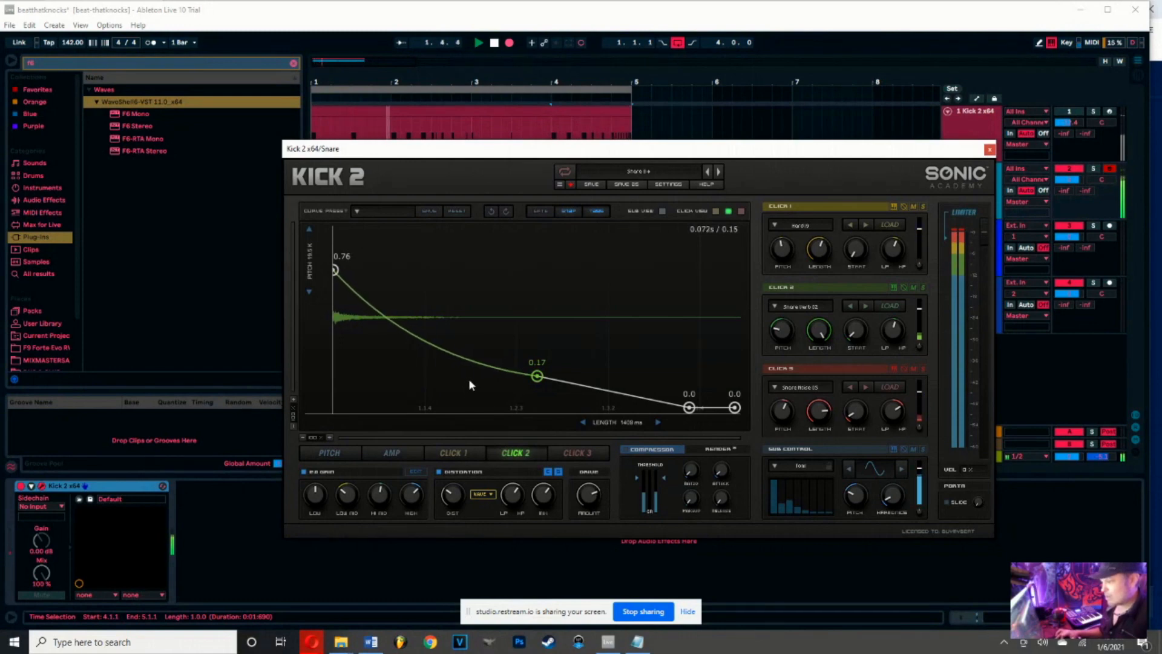
pyautogui.moveTo(689, 408); pyautogui.dragTo(666, 417)
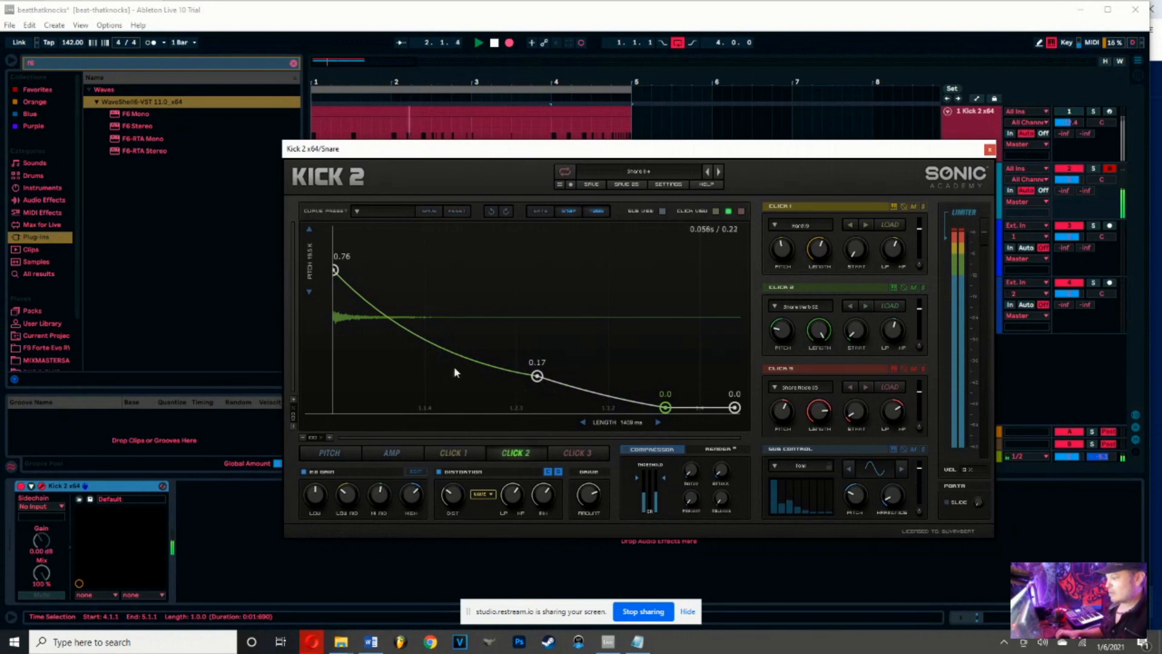
pyautogui.moveTo(456, 357); pyautogui.dragTo(456, 353)
# Reshape the Click 3 envelope by moving the second node to 0.15 and the third node to 0.0
pyautogui.click(578, 457)
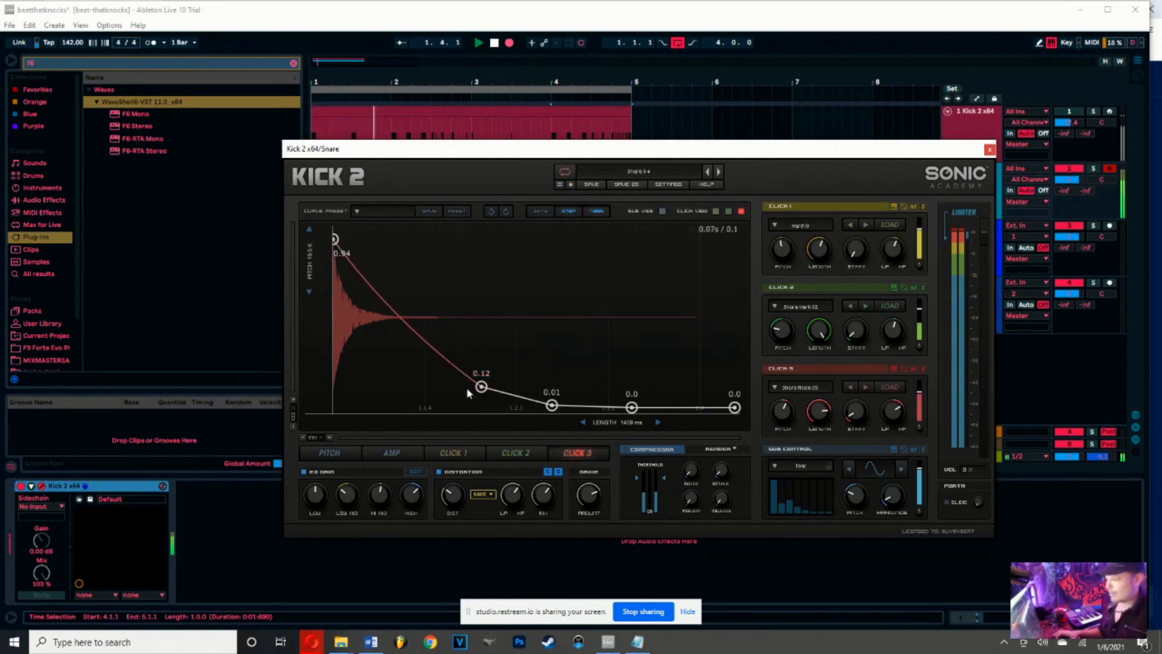
pyautogui.moveTo(484, 388)
pyautogui.mouseDown()
pyautogui.moveTo(484, 372)
pyautogui.moveTo(476, 381)
pyautogui.mouseUp()
pyautogui.moveTo(550, 390); pyautogui.dragTo(571, 413)
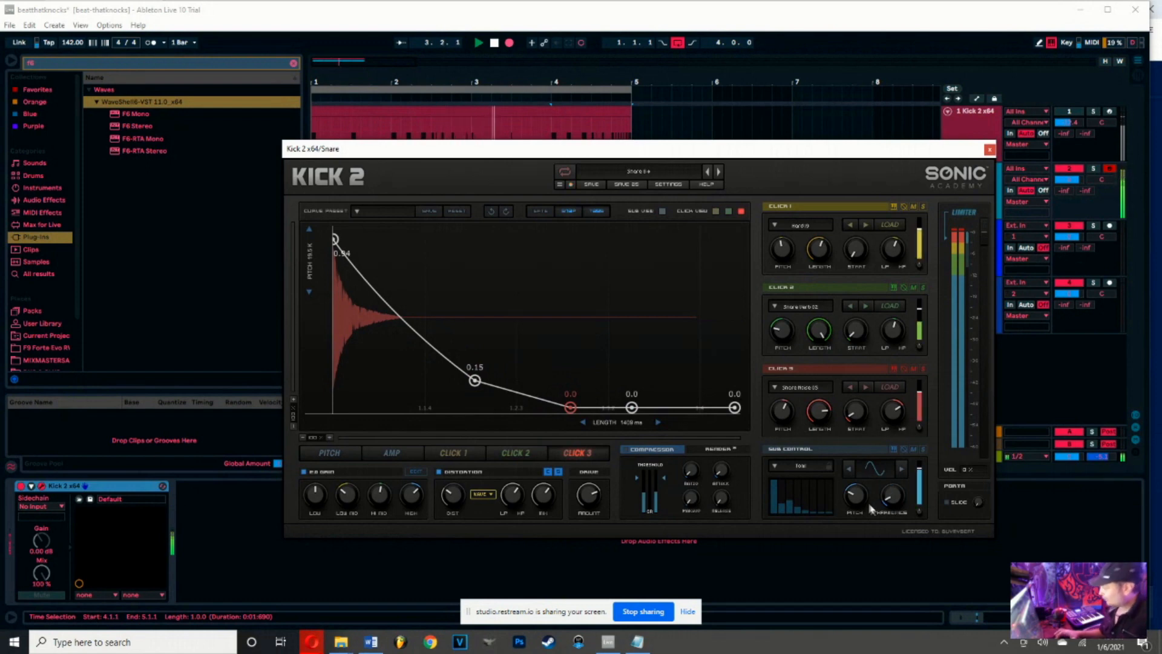
# Adjust the sub's pitch, raise its harmonics and lower its level to about -4.52 dB
pyautogui.moveTo(862, 497); pyautogui.dragTo(863, 496)
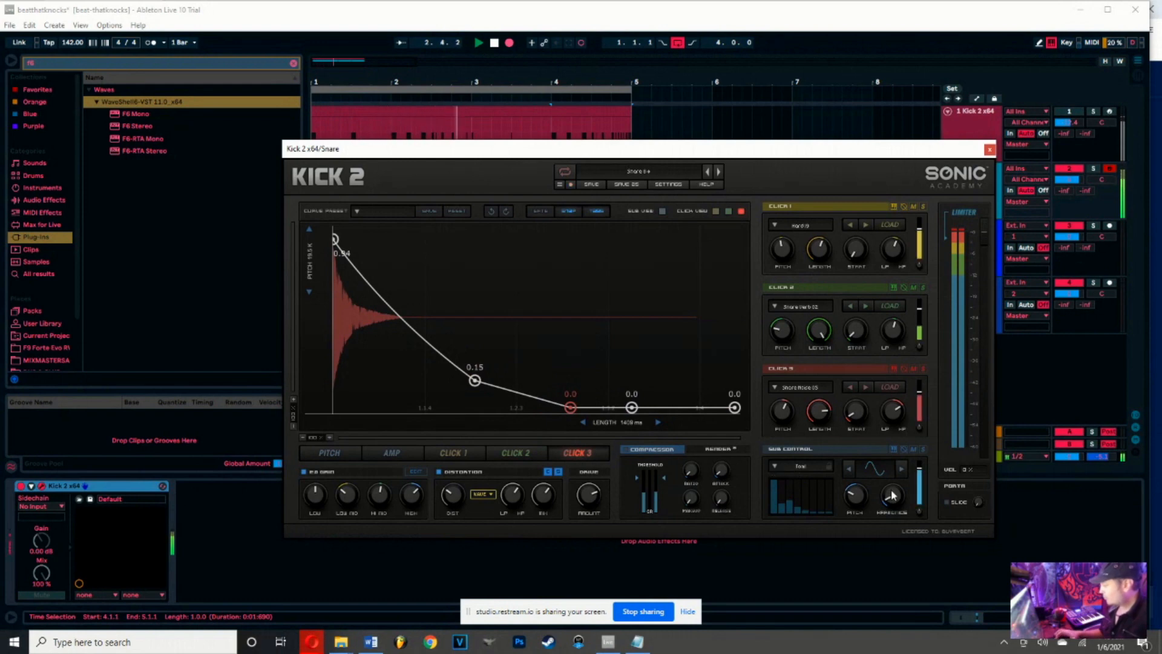
pyautogui.moveTo(894, 488); pyautogui.dragTo(921, 475)
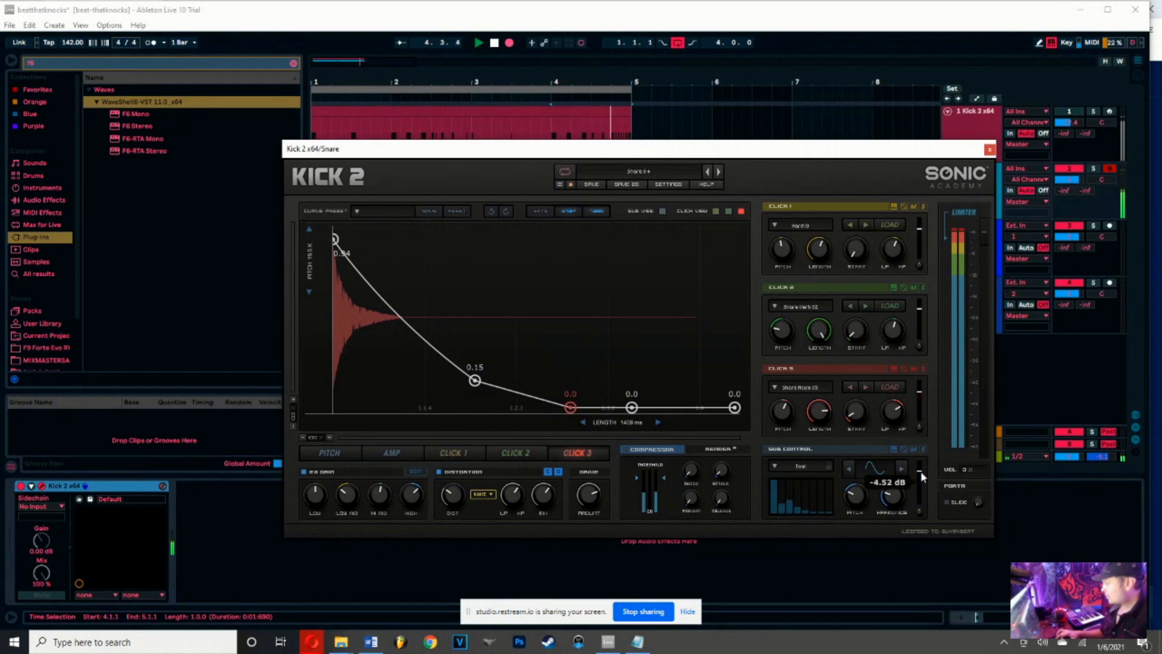
pyautogui.moveTo(922, 476); pyautogui.dragTo(922, 477)
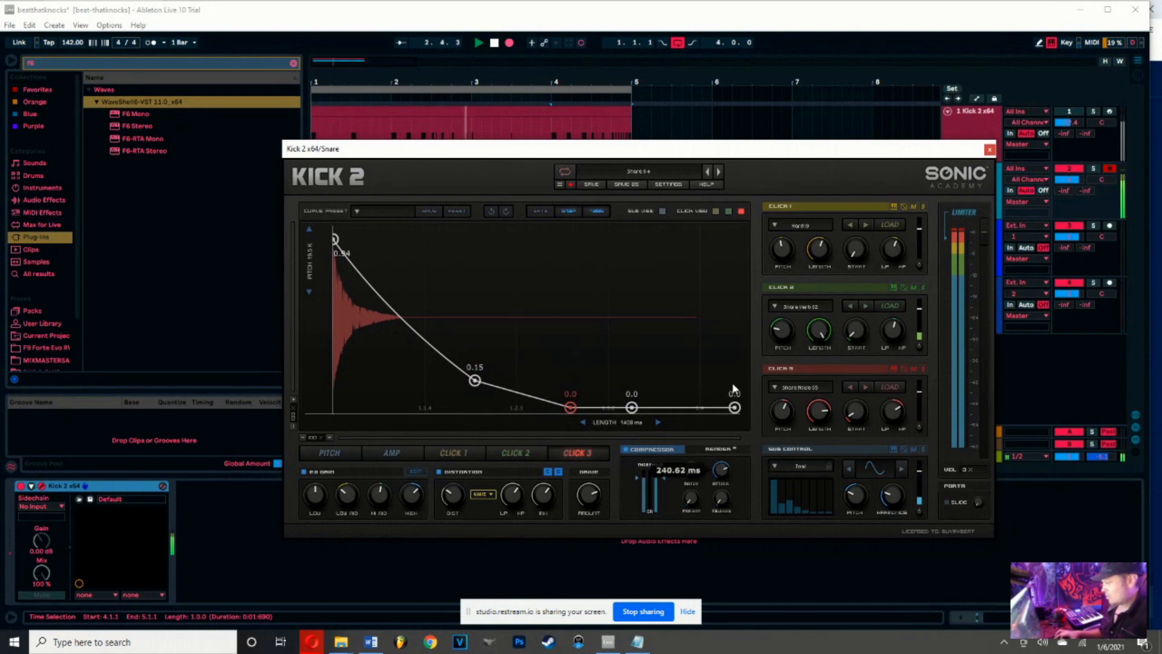
# Fine-tune the snare compressor's threshold while the loop plays and stop playback
pyautogui.moveTo(666, 478)
pyautogui.moveTo(666, 480); pyautogui.dragTo(667, 479)
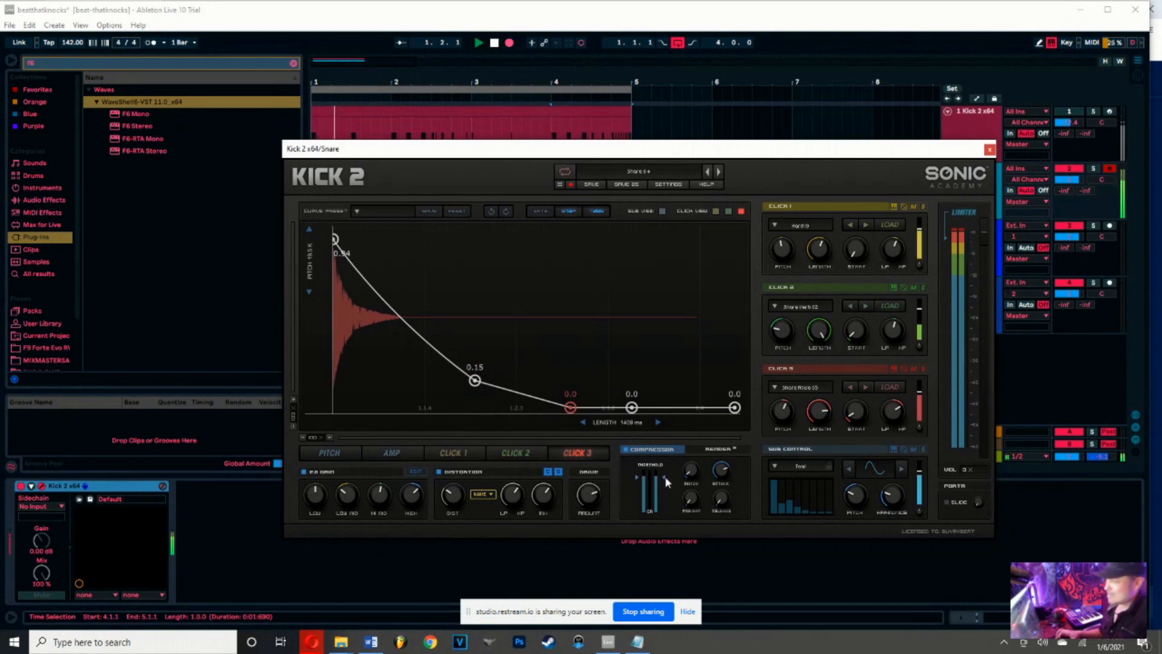
pyautogui.click(494, 42)
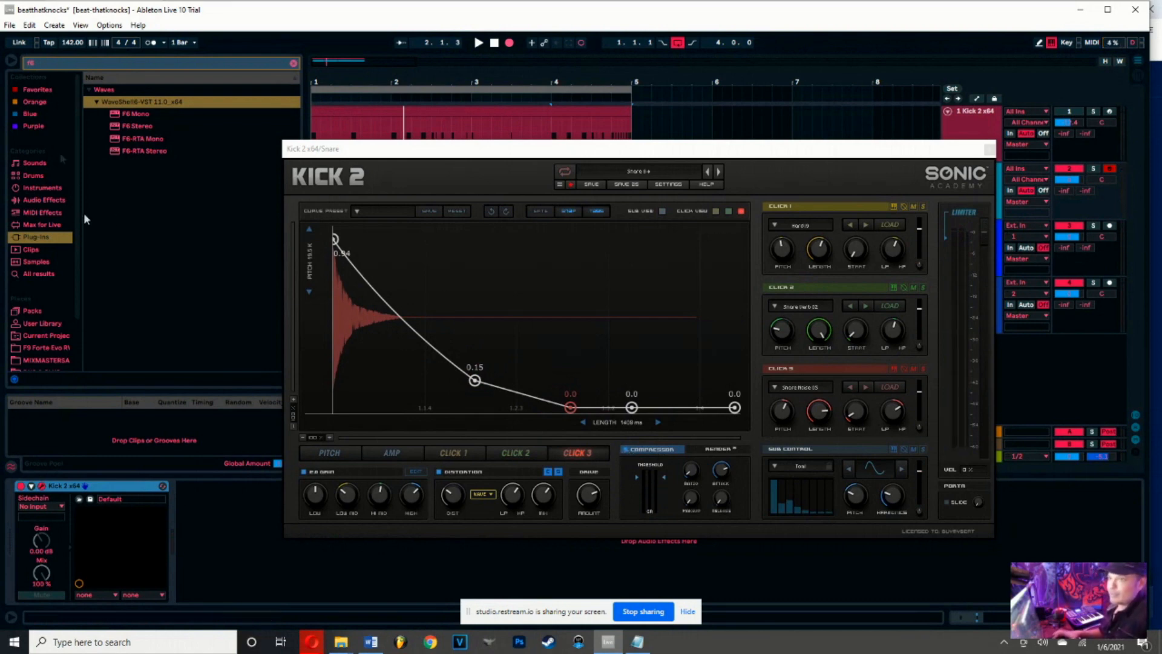
# Load the Stillwell rocket compressor onto the Snare track and switch off Kick 2's built-in compressor
pyautogui.moveTo(46, 65); pyautogui.dragTo(1, 55)
pyautogui.write('rocket')
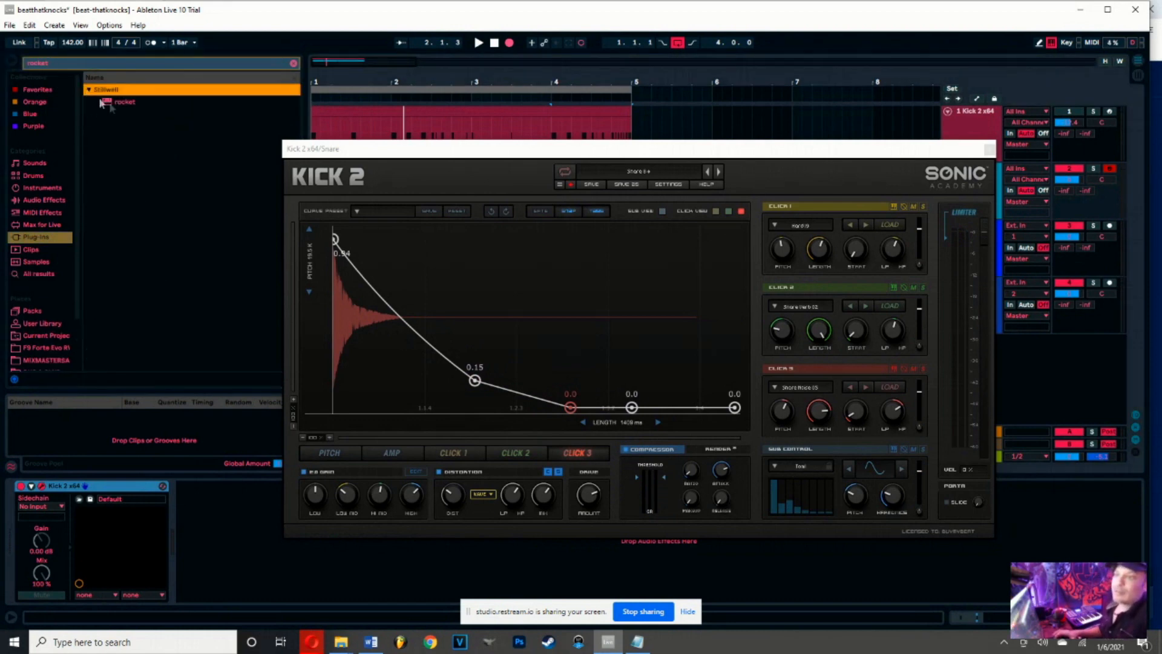
pyautogui.doubleClick(124, 102)
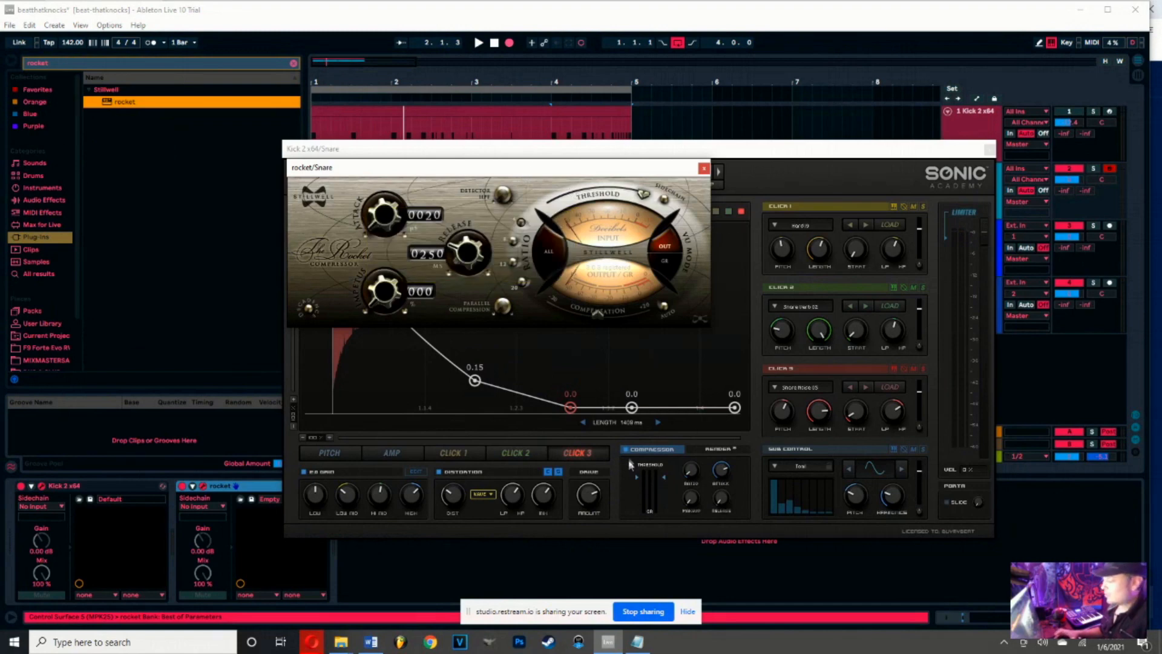
pyautogui.click(625, 450)
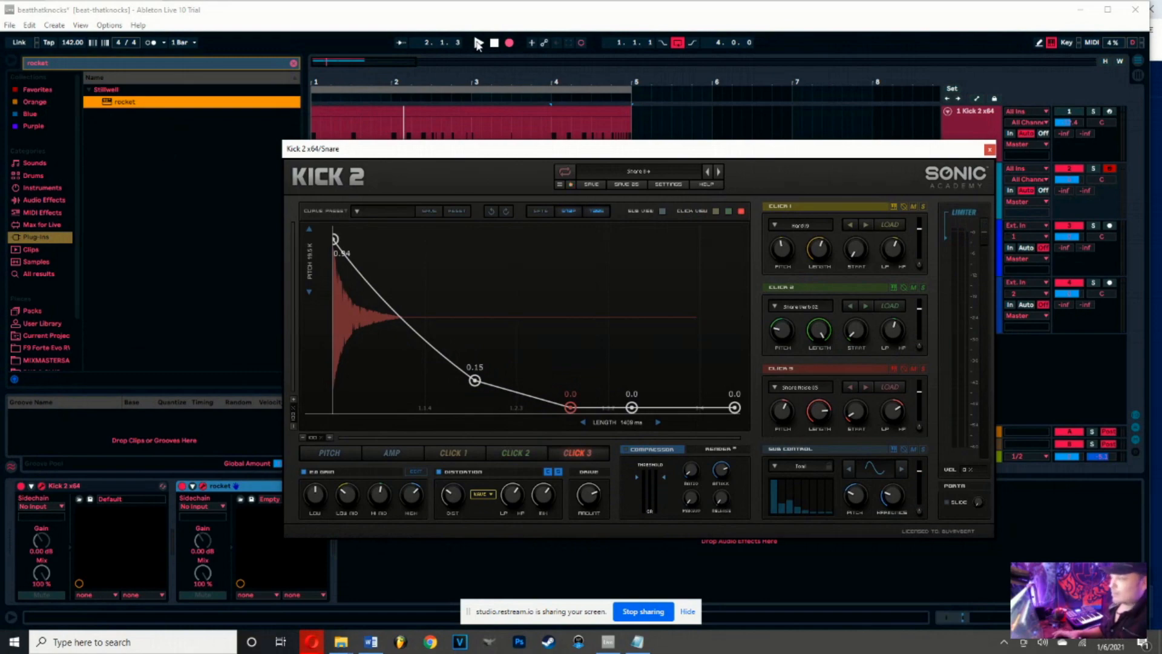
# Arrange the Kick 2 and rocket windows so both are accessible, and save the Live Set
pyautogui.moveTo(441, 147); pyautogui.dragTo(692, 110)
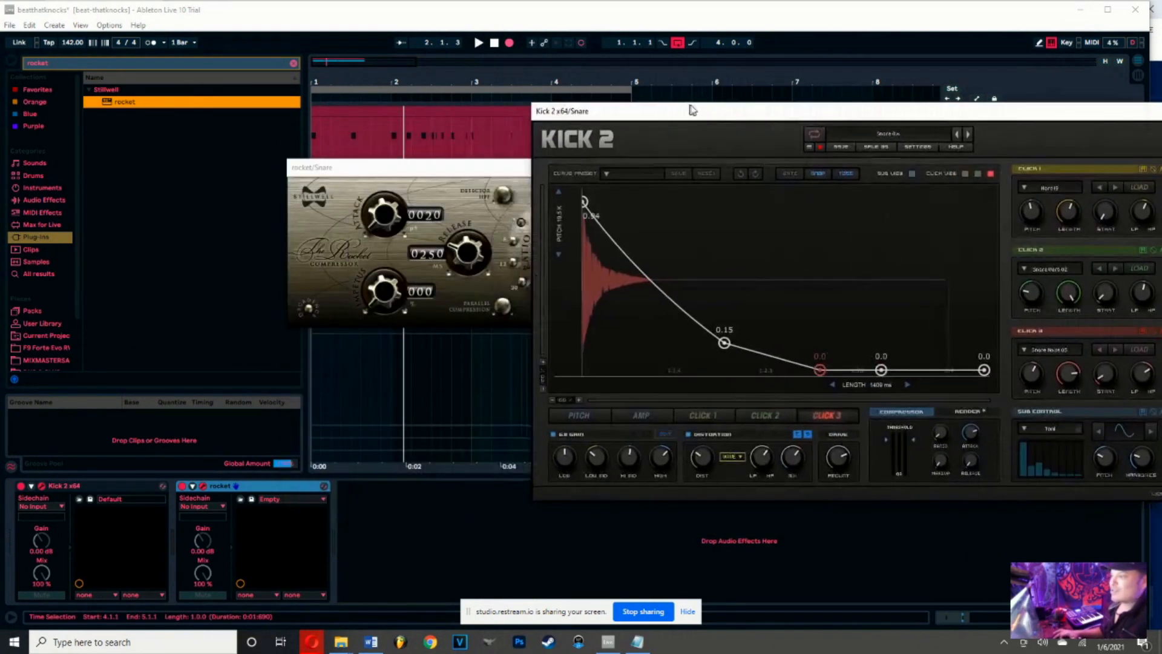
pyautogui.moveTo(465, 168); pyautogui.dragTo(380, 156)
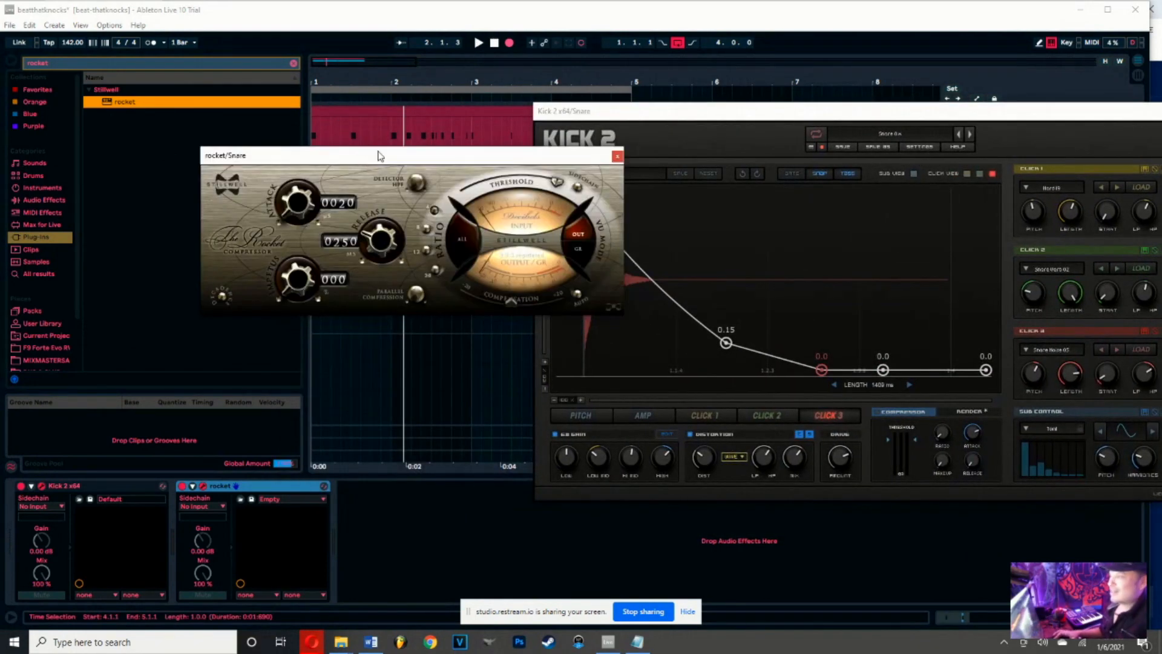
pyautogui.click(9, 26)
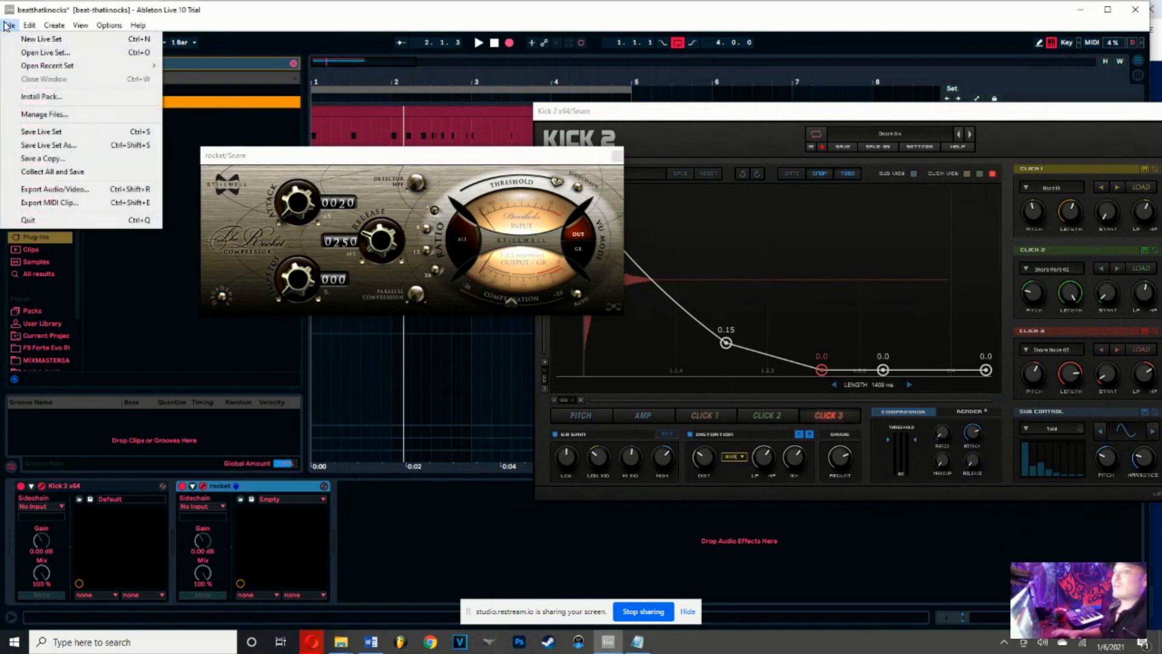
pyautogui.click(36, 143)
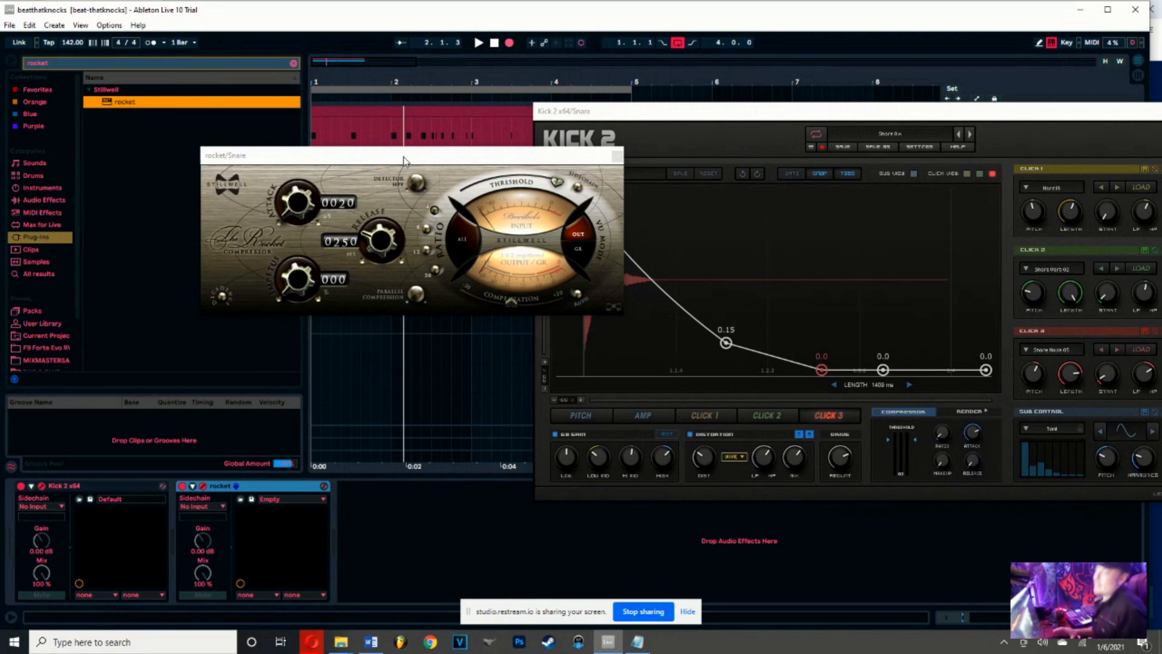
pyautogui.moveTo(404, 160); pyautogui.dragTo(448, 151)
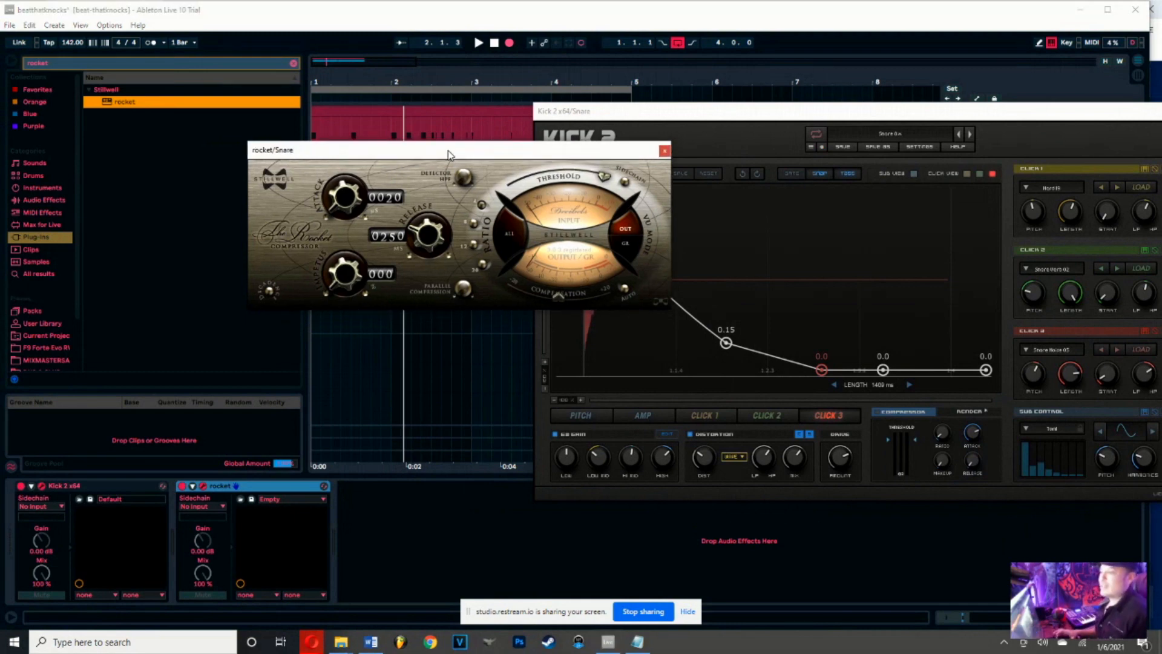
# Start loop playback and raise the rocket compressor's Impetus to 77%
pyautogui.click(478, 43)
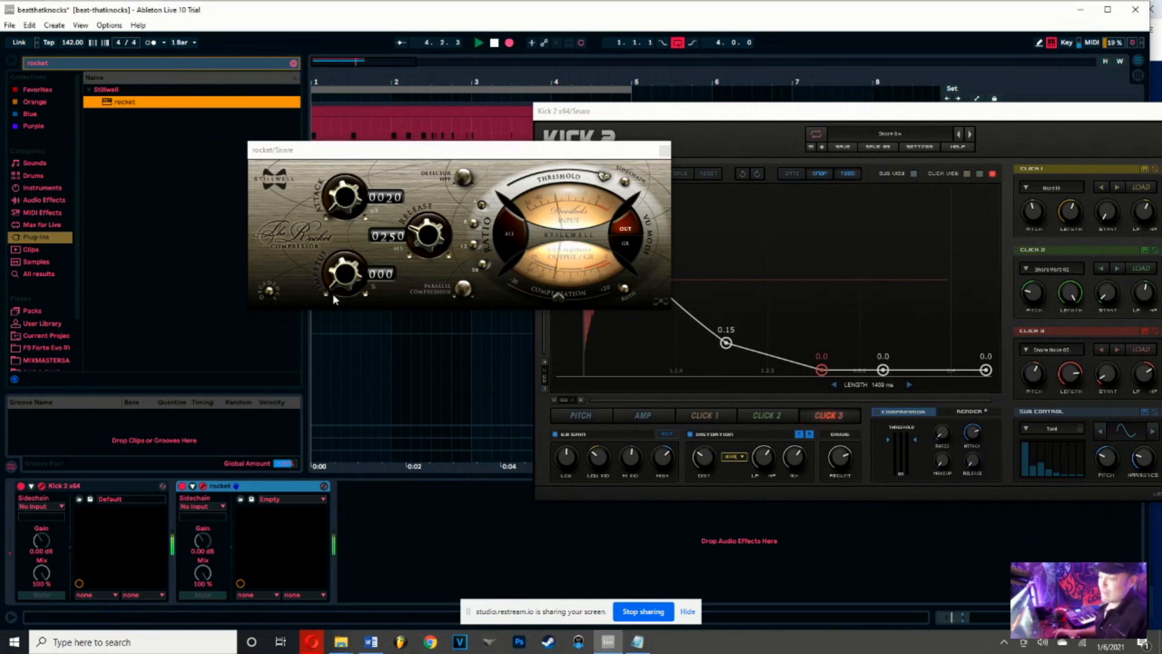
pyautogui.click(270, 292)
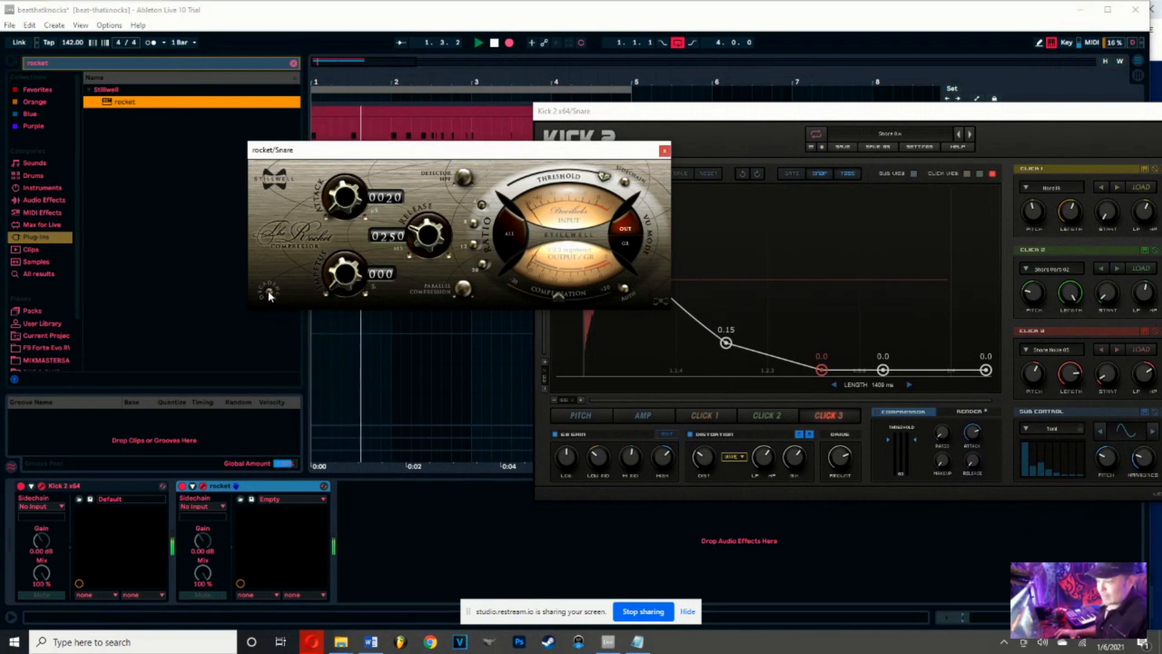
pyautogui.moveTo(339, 287); pyautogui.dragTo(365, 146)
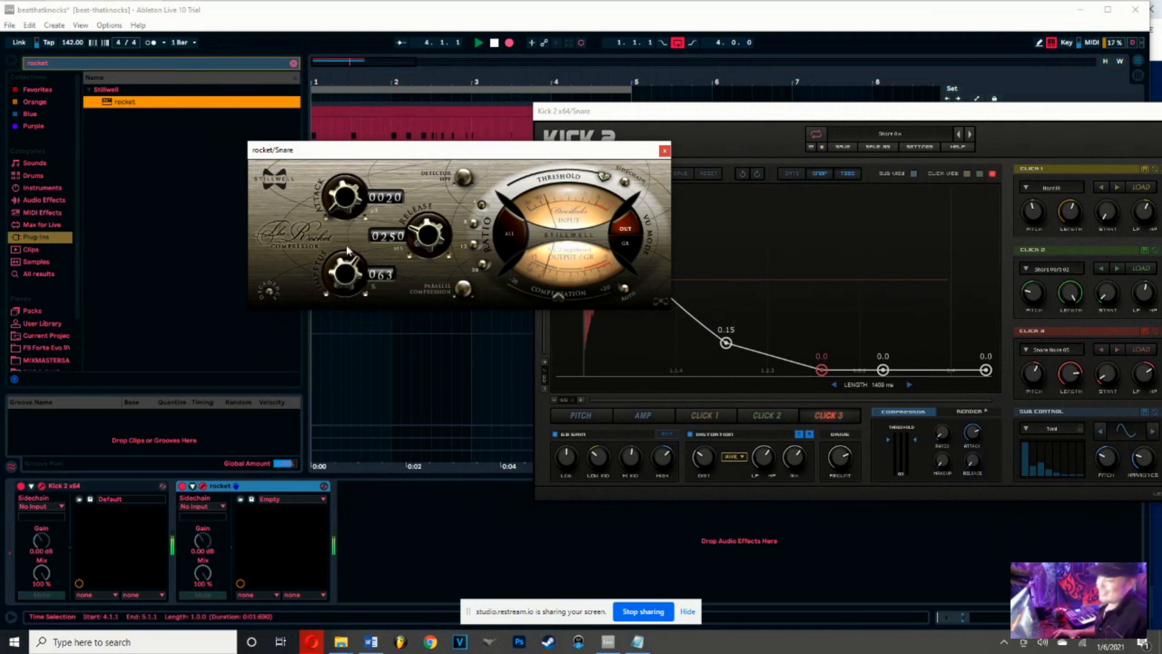
pyautogui.moveTo(345, 275); pyautogui.dragTo(347, 241)
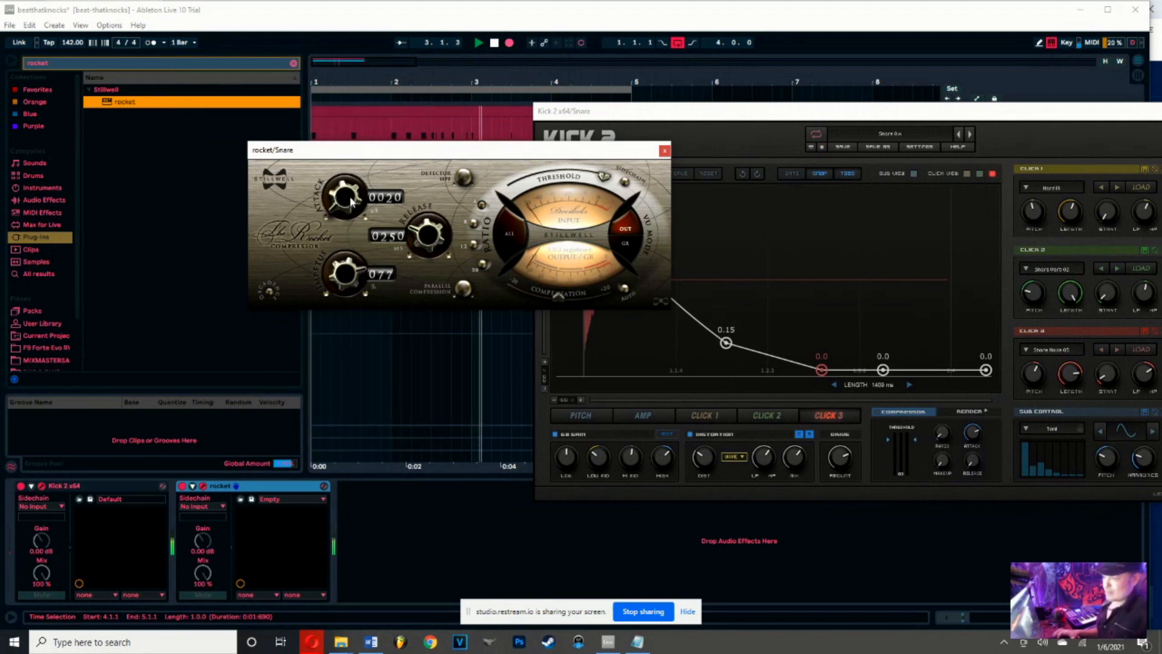
# Set the rocket's release to 158 and attack to 31, with the All ratio and a lower threshold
pyautogui.moveTo(423, 238); pyautogui.dragTo(418, 261)
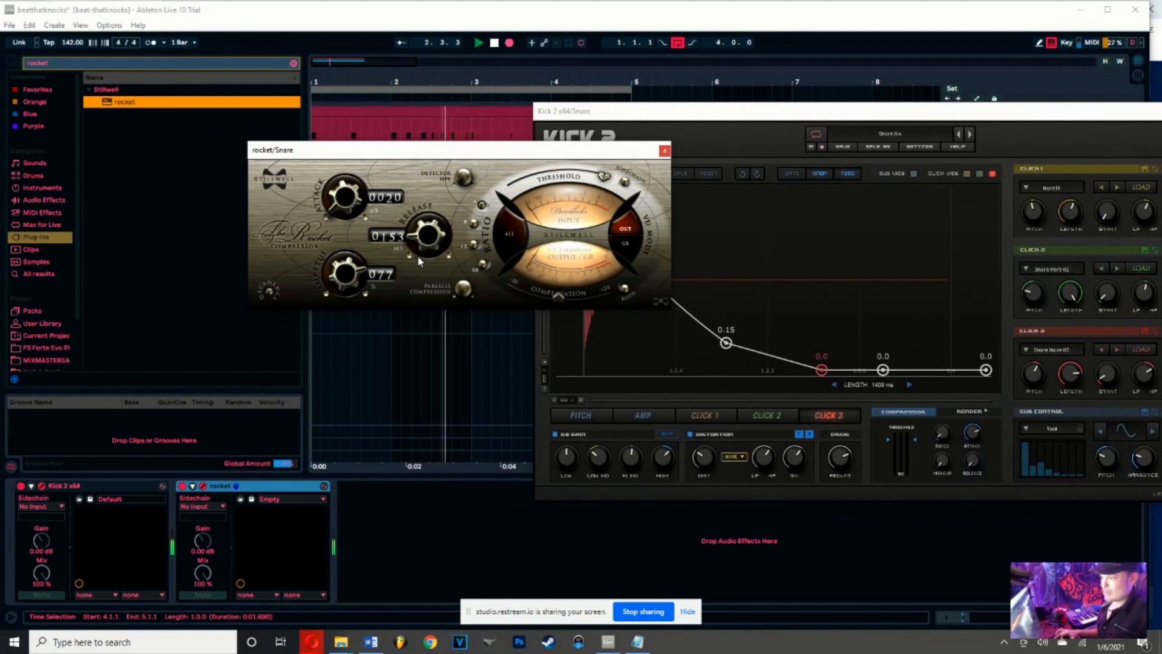
pyautogui.moveTo(344, 196)
pyautogui.mouseDown()
pyautogui.moveTo(350, 79)
pyautogui.moveTo(310, 230)
pyautogui.moveTo(347, 200)
pyautogui.mouseUp()
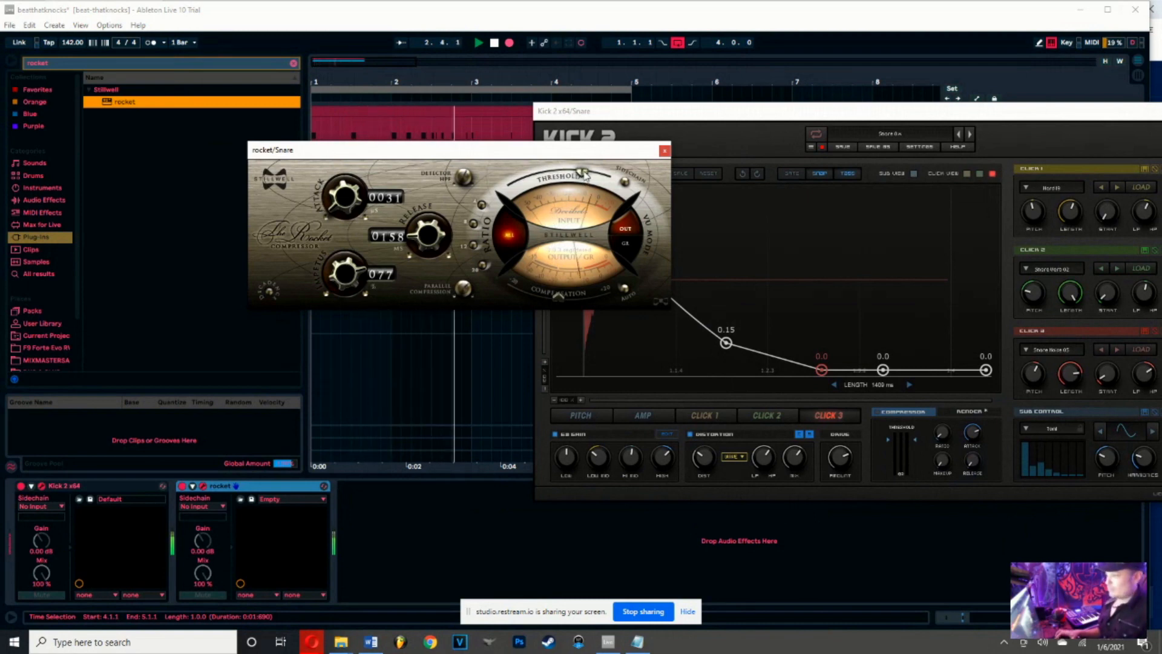
pyautogui.moveTo(585, 176); pyautogui.dragTo(583, 175)
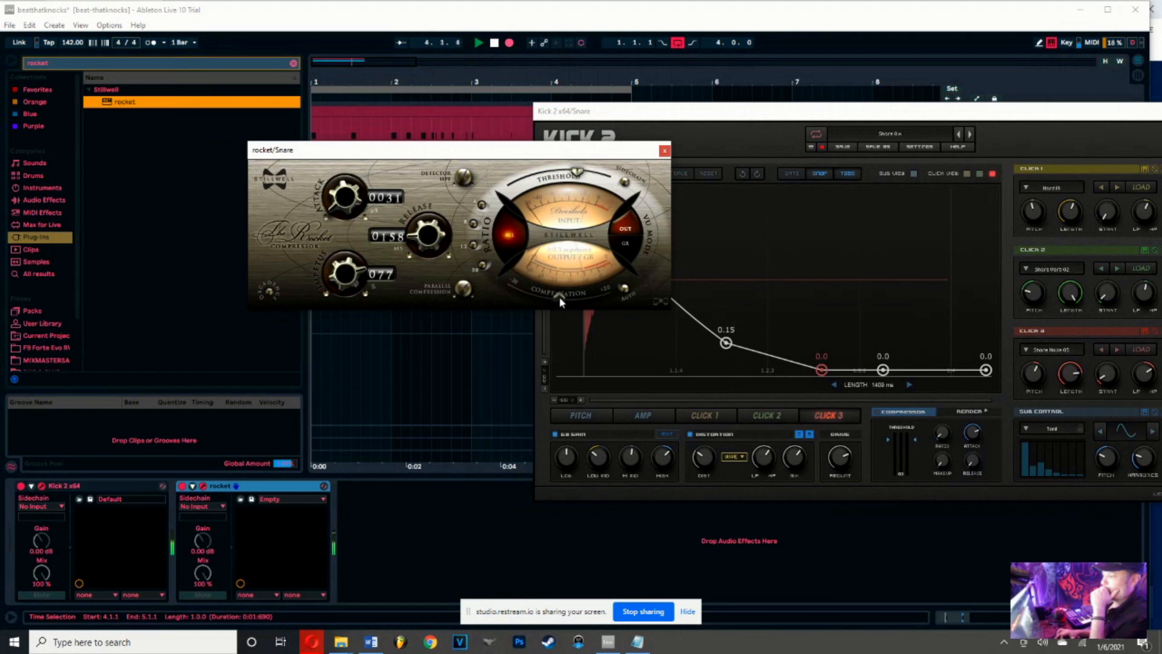
# Compare the snare with the rocket compressor off and on, then close its window and bring Kick 2 back into view
pyautogui.click(182, 486)
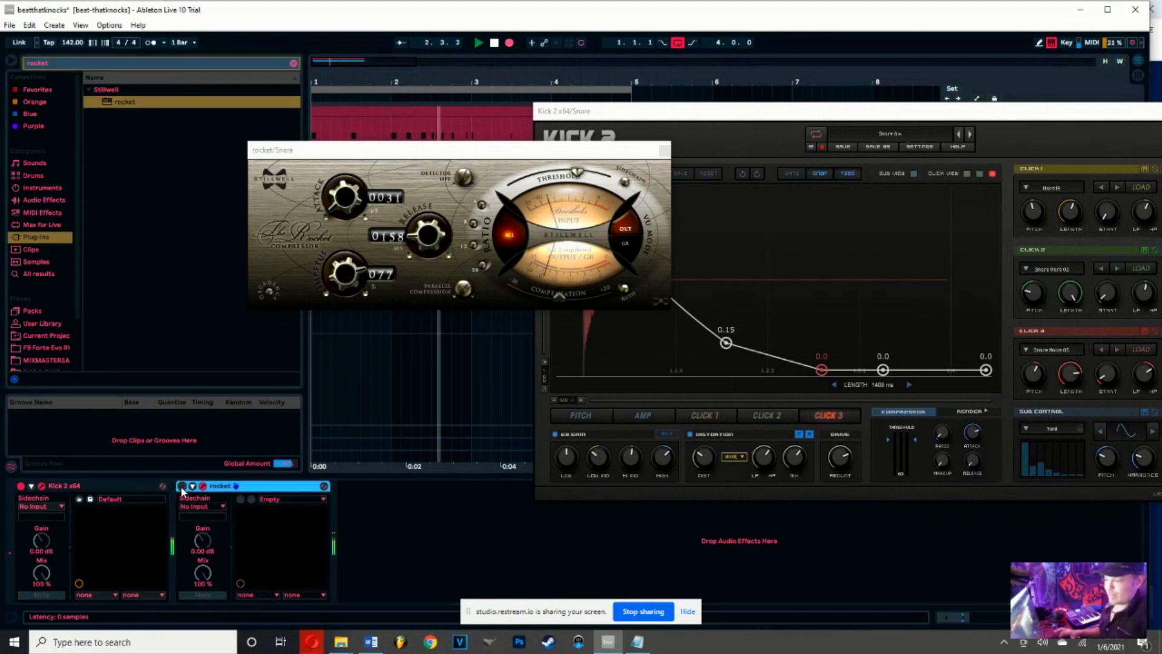
pyautogui.click(182, 486)
pyautogui.click(664, 150)
pyautogui.moveTo(850, 115); pyautogui.dragTo(577, 103)
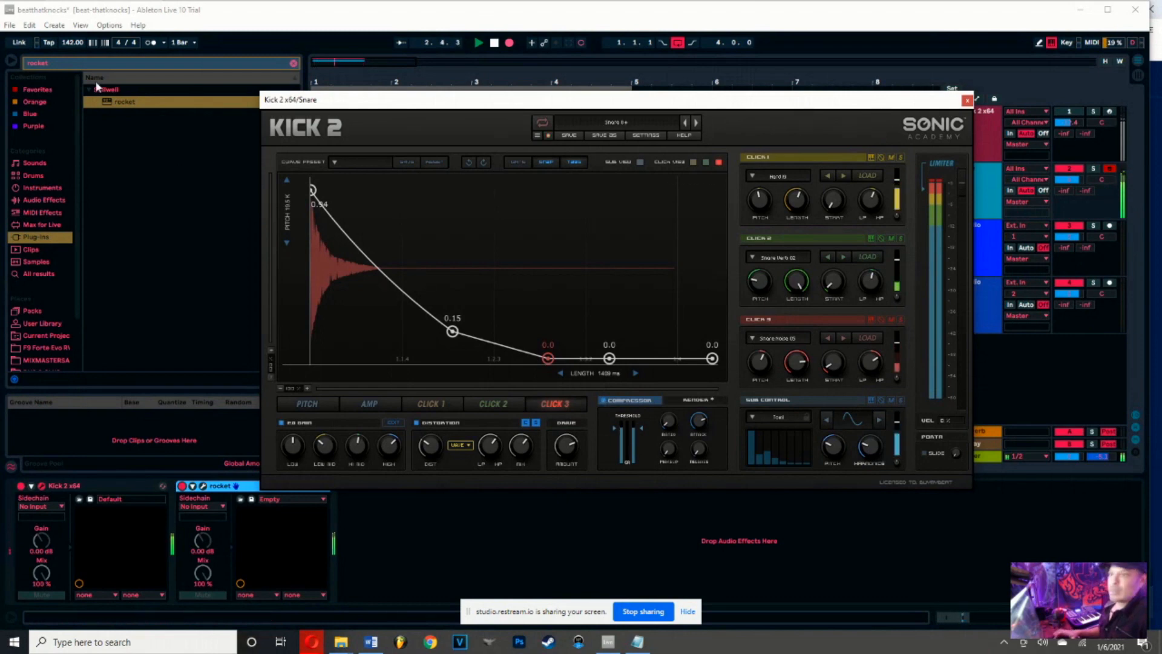
pyautogui.click(59, 60)
pyautogui.write('decap')
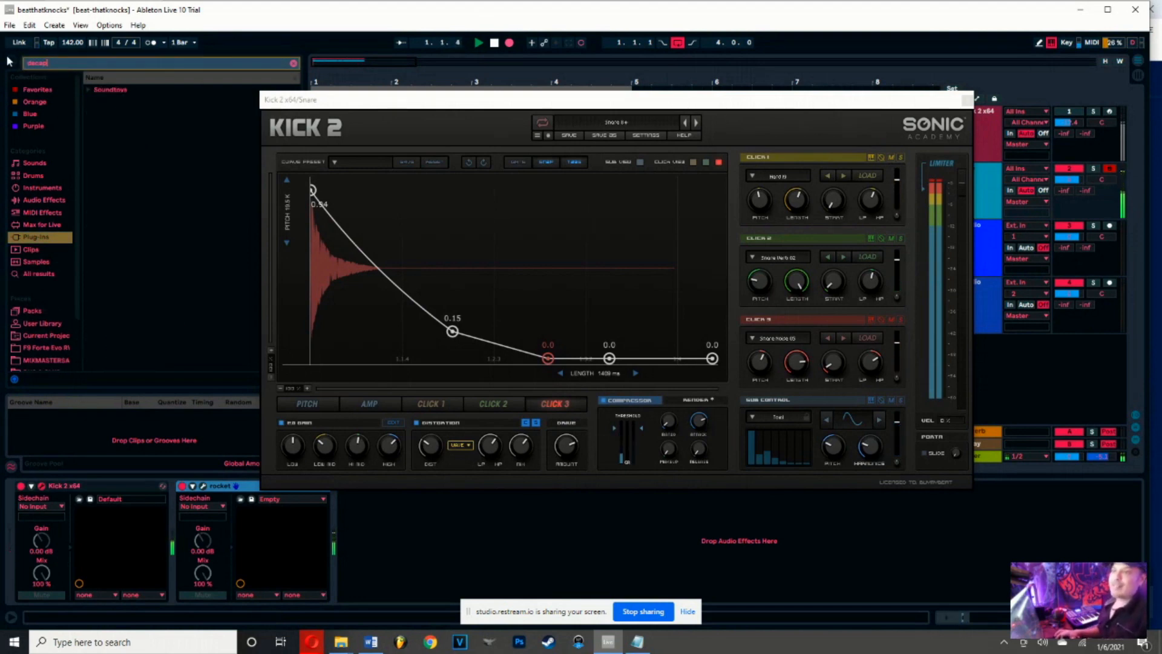
pyautogui.press('BackSpace')
pyautogui.press('BackSpace')
pyautogui.press('BackSpace')
pyautogui.press('BackSpace')
pyautogui.press('BackSpace')
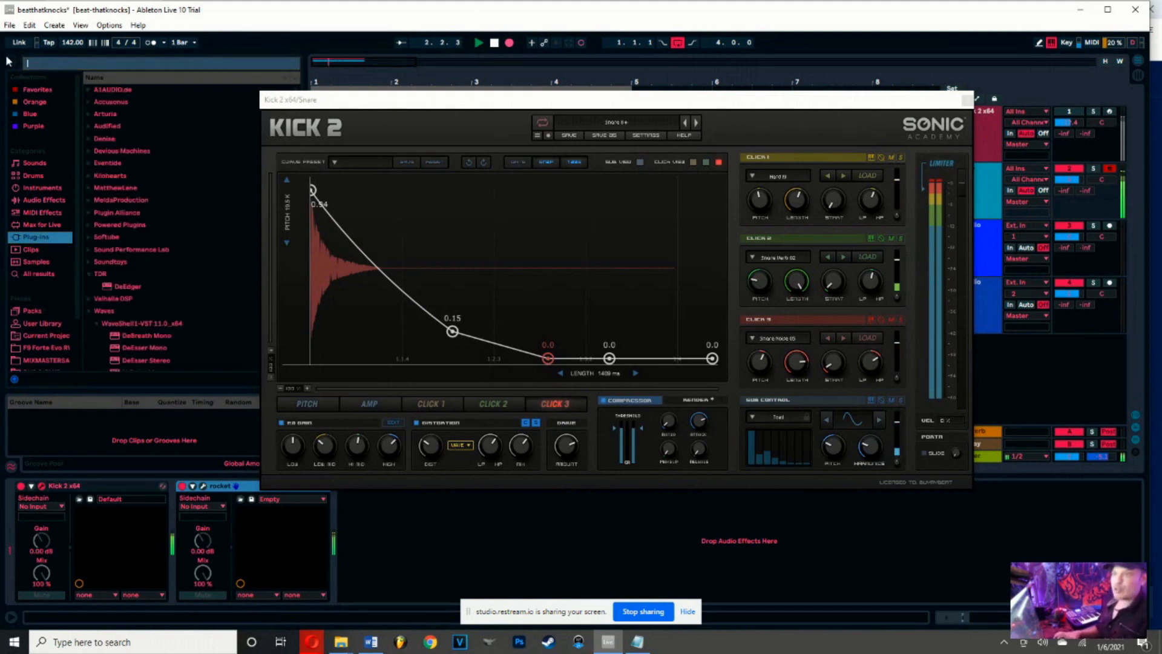
# Add iZotope Trash 2 to the Snare track and open its Percussive presets
pyautogui.write('trash')
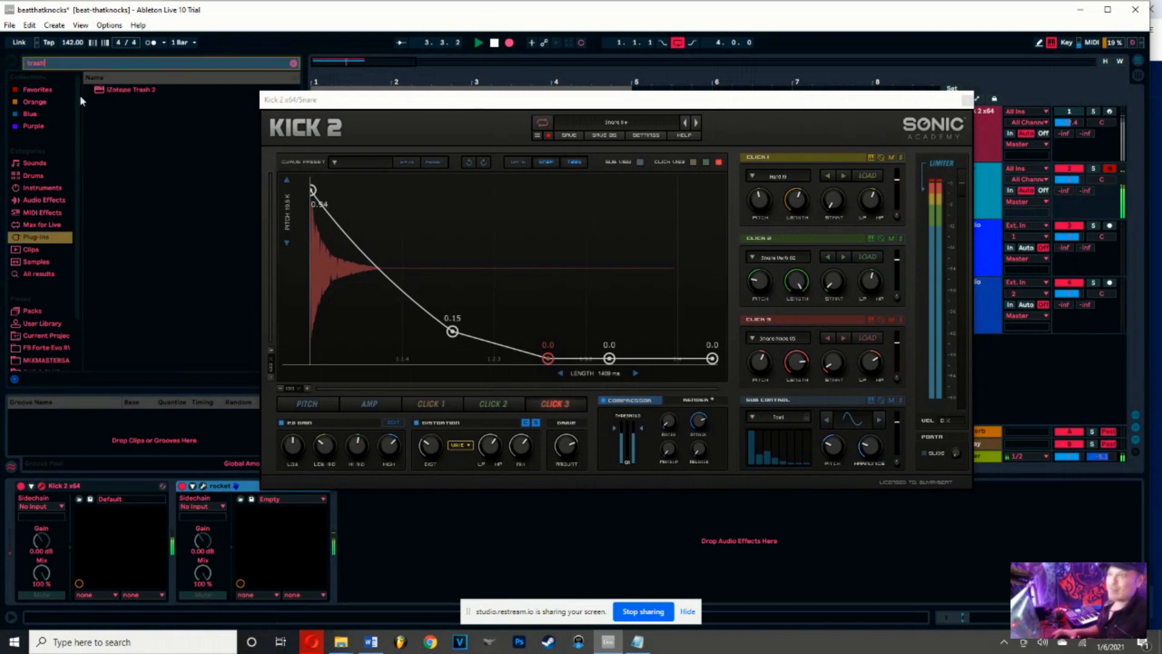
pyautogui.click(109, 90)
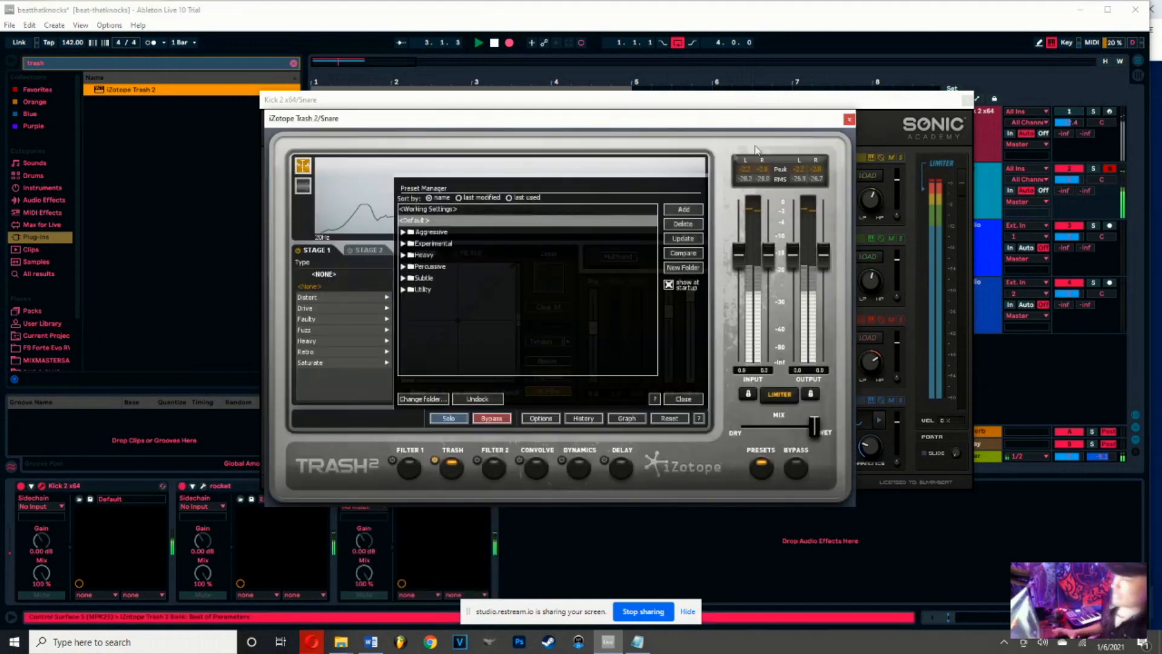
pyautogui.click(403, 266)
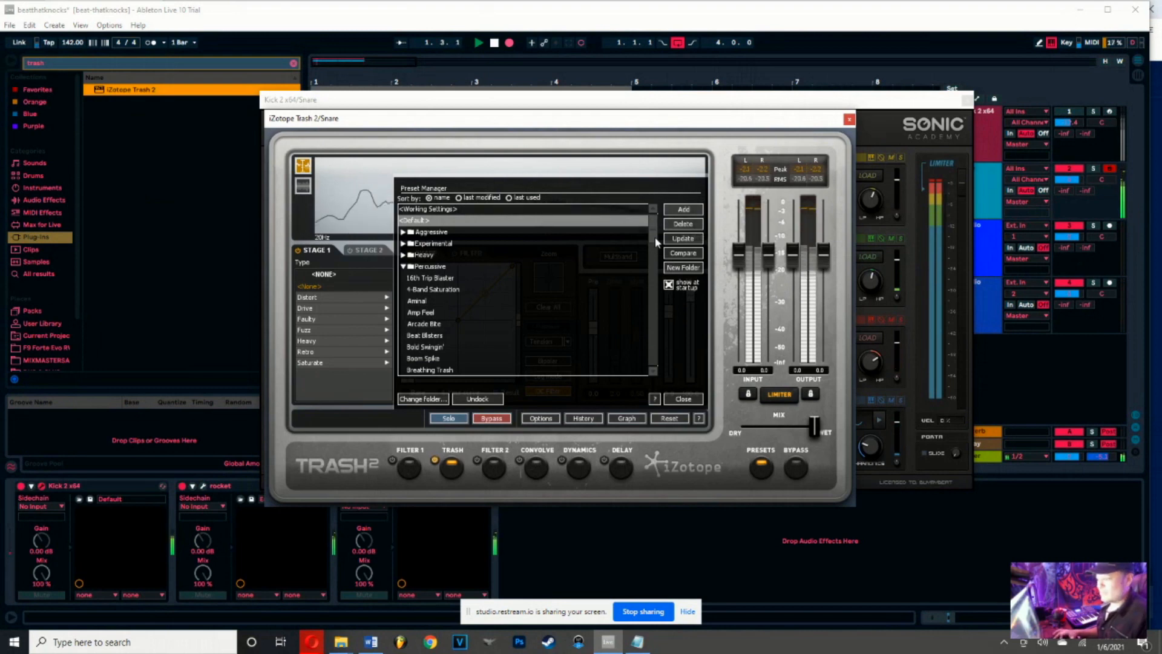
# Audition the Percussive presets 4-Band Saturation, Animal, Amp Feel, Tube Padding and Trent Smasher on the snare
pyautogui.scroll(-1, 655, 243)
pyautogui.click(440, 278)
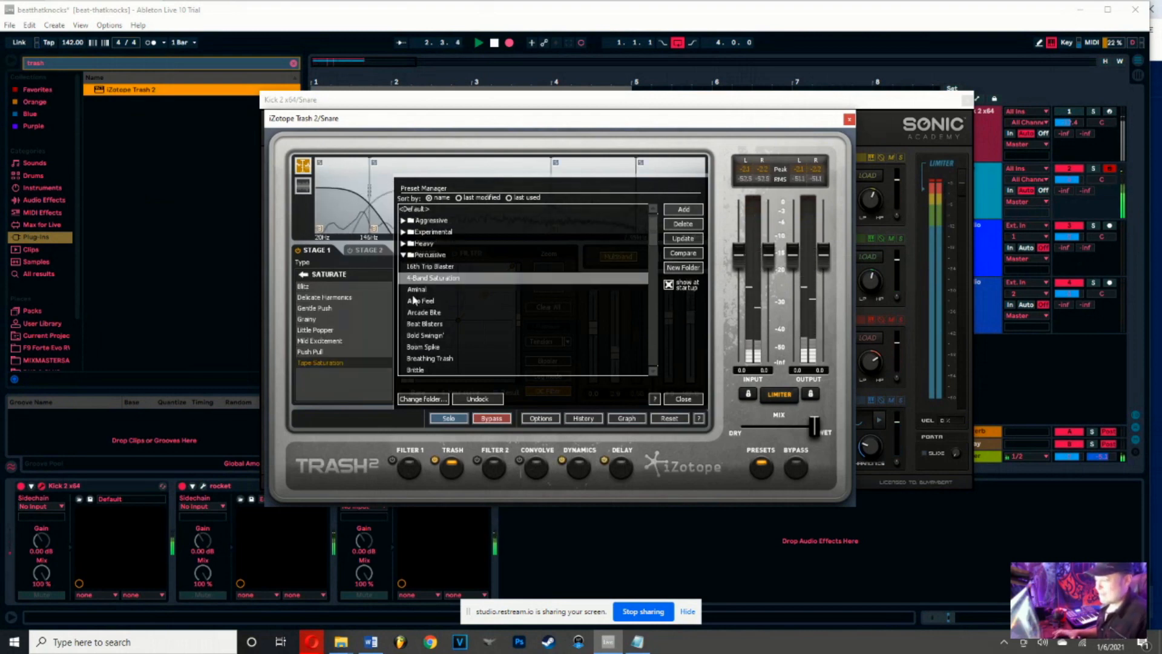
pyautogui.click(416, 290)
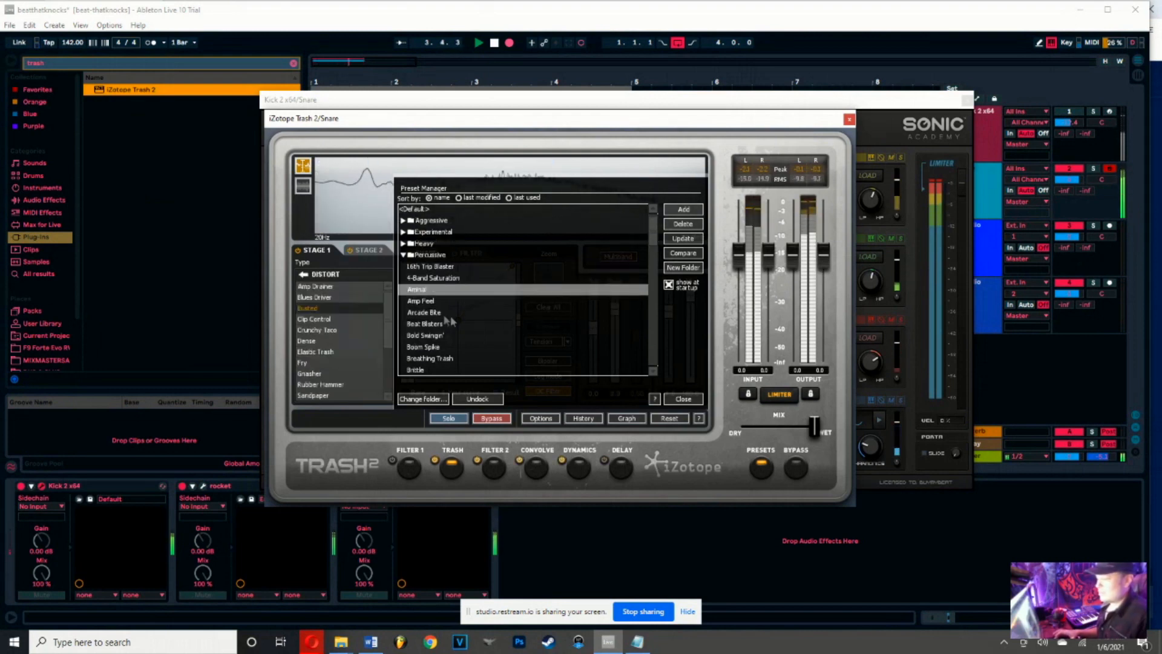
pyautogui.click(418, 301)
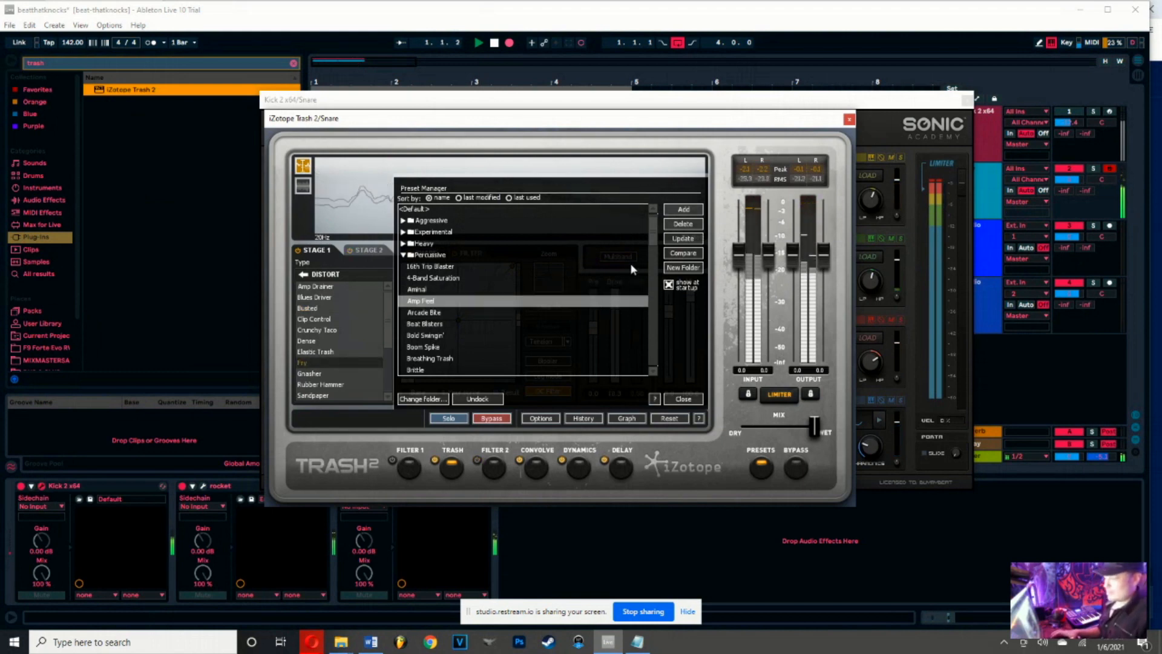
pyautogui.moveTo(654, 238); pyautogui.dragTo(654, 360)
pyautogui.click(433, 335)
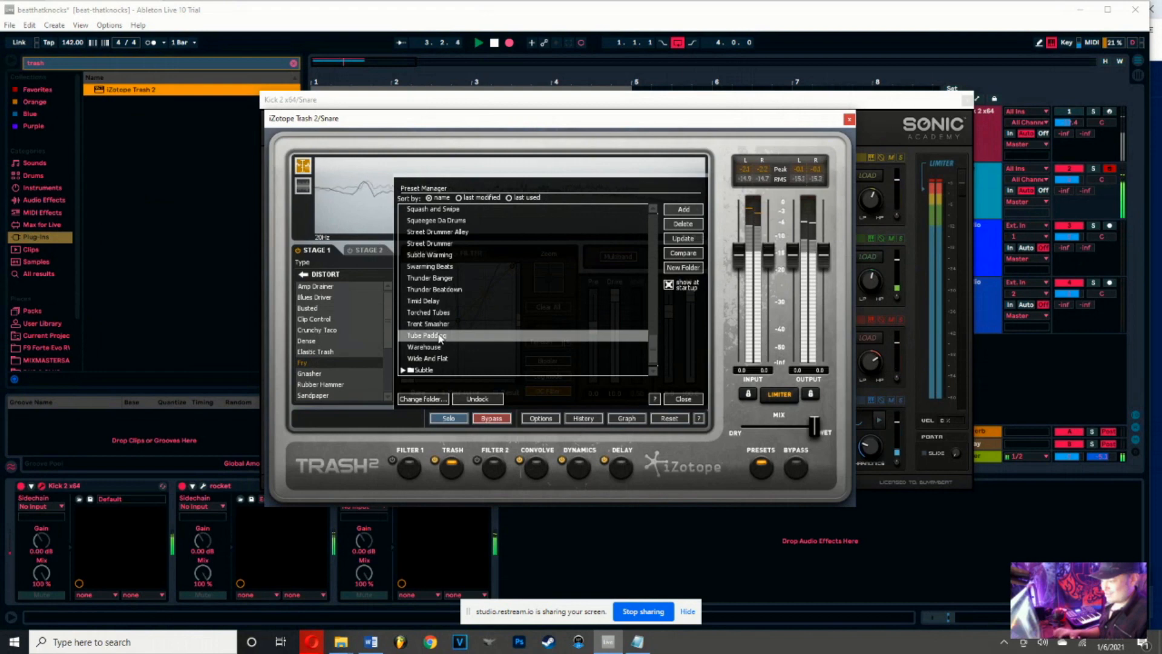
pyautogui.click(427, 325)
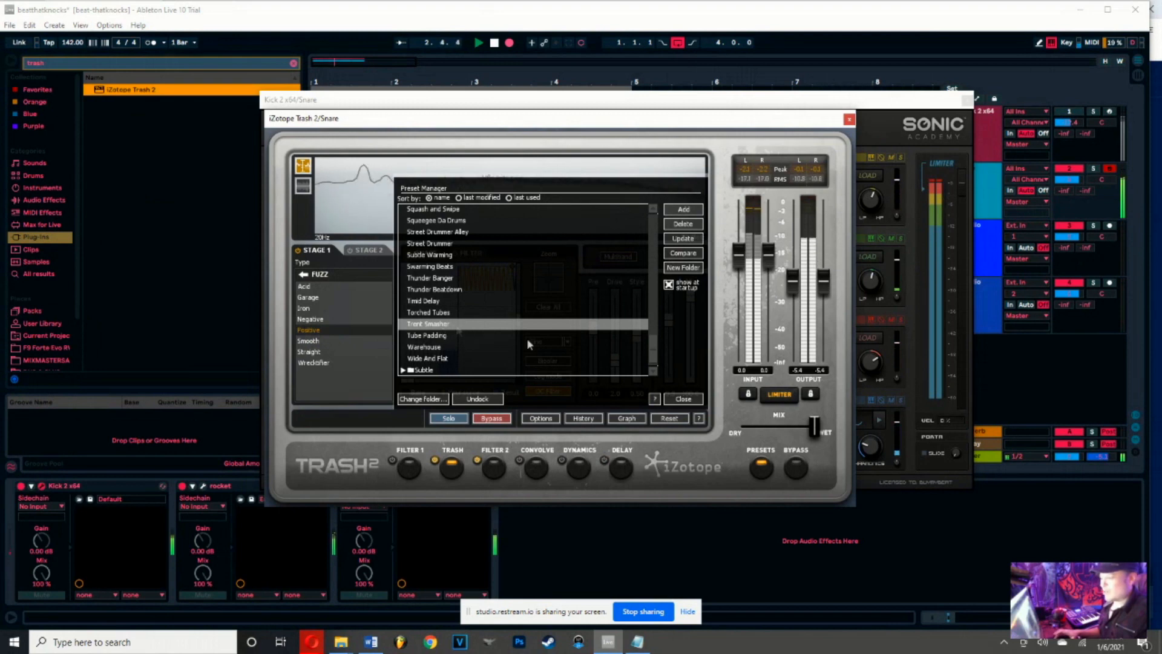
# Audition the presets Razzle Dazzle, Retro Mojo, Pound And Slap, Popcorn Beats and Pinky Drive on the snare
pyautogui.moveTo(653, 352); pyautogui.dragTo(655, 329)
pyautogui.click(435, 256)
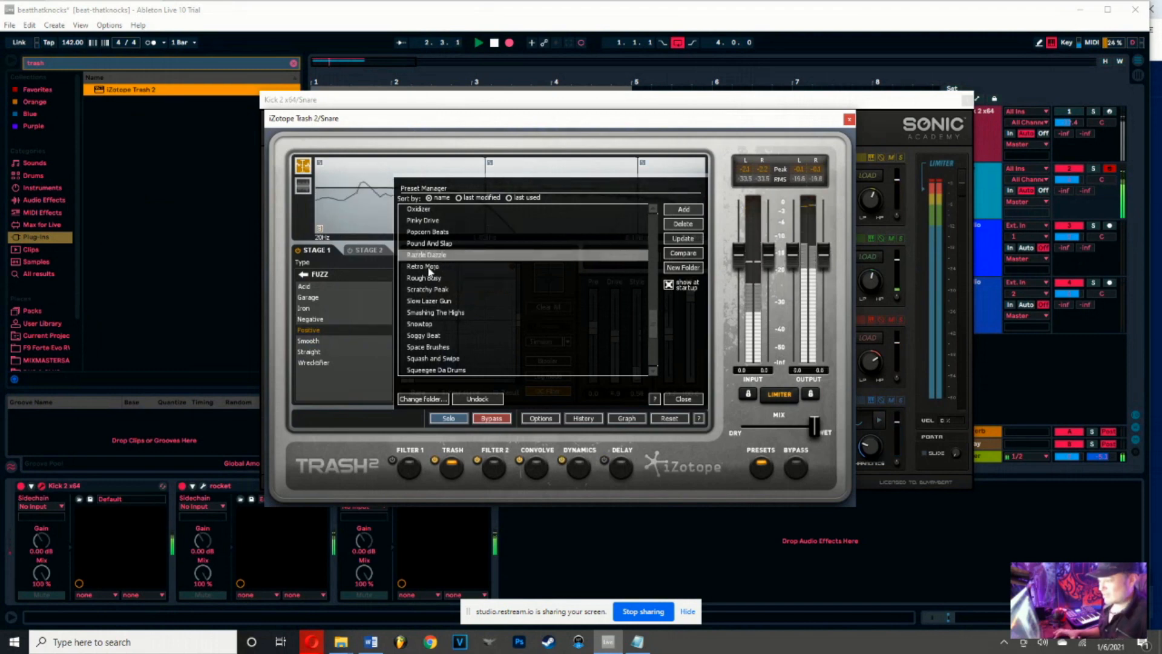
pyautogui.click(427, 268)
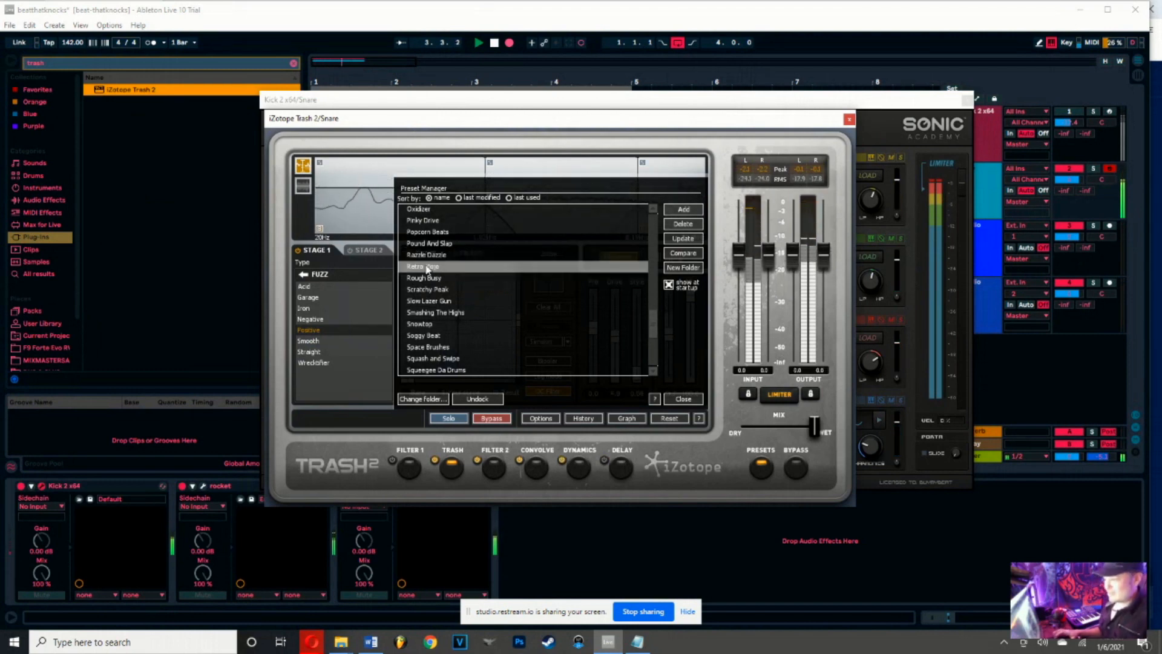
pyautogui.click(437, 256)
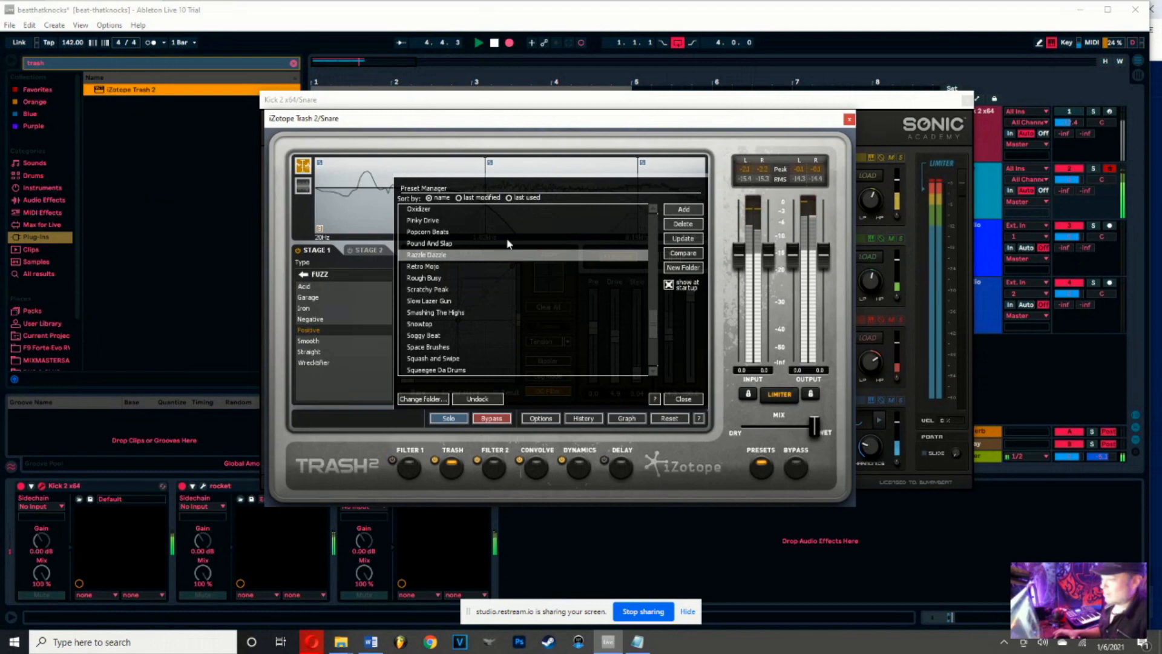
pyautogui.click(446, 243)
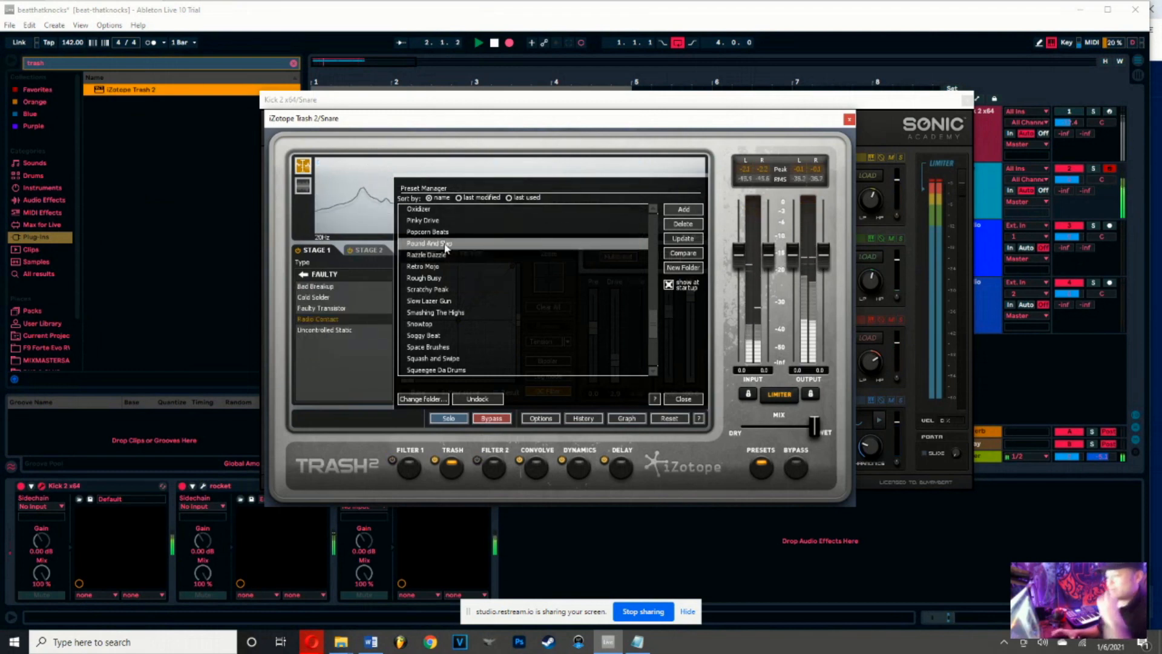
pyautogui.click(433, 233)
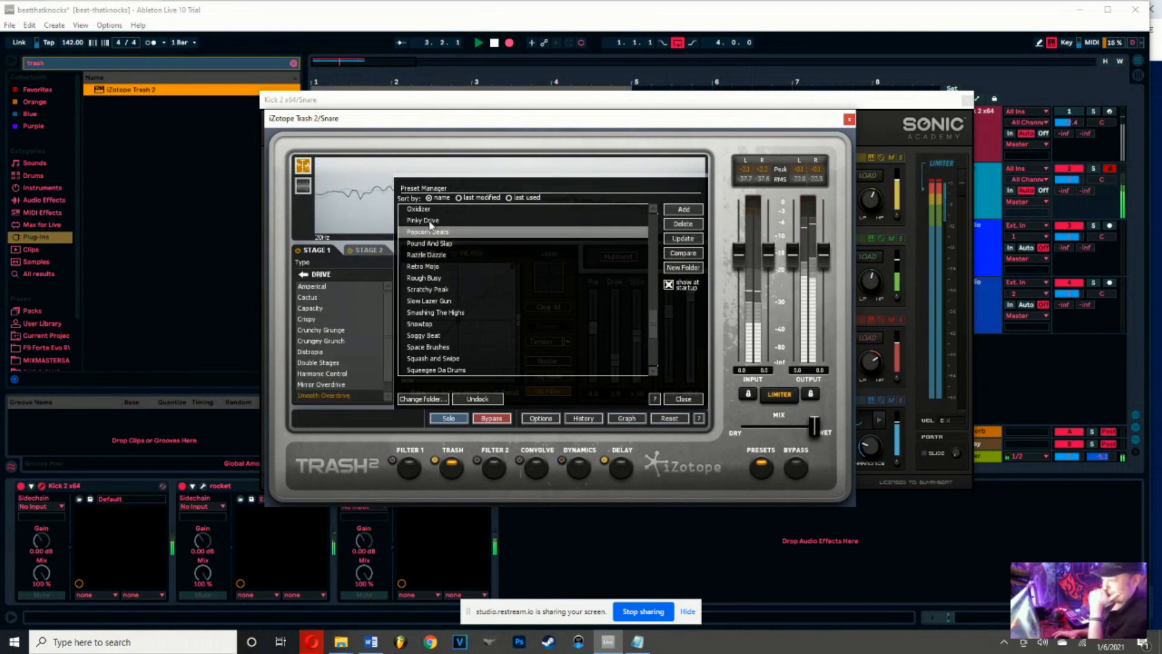
pyautogui.click(428, 221)
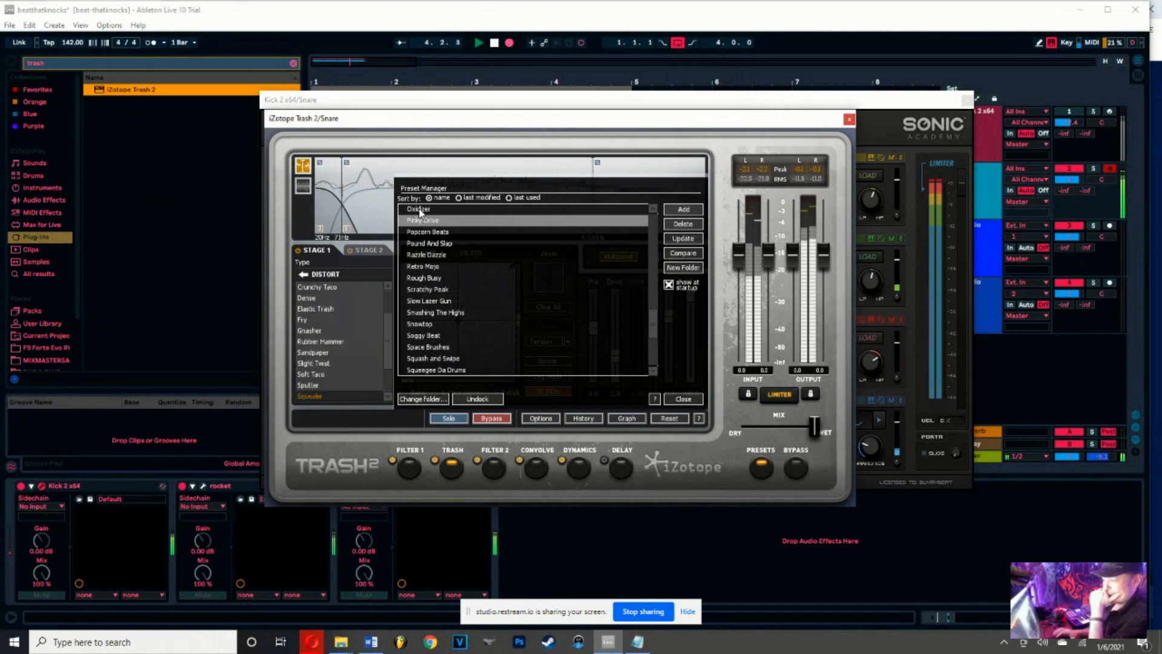
# Audition the Trash 2 presets Oxidizer, Nail Clipper, Mix Love, Mids Push and Mid-Range Cough on the snare
pyautogui.click(420, 209)
pyautogui.moveTo(656, 324); pyautogui.dragTo(655, 314)
pyautogui.click(442, 254)
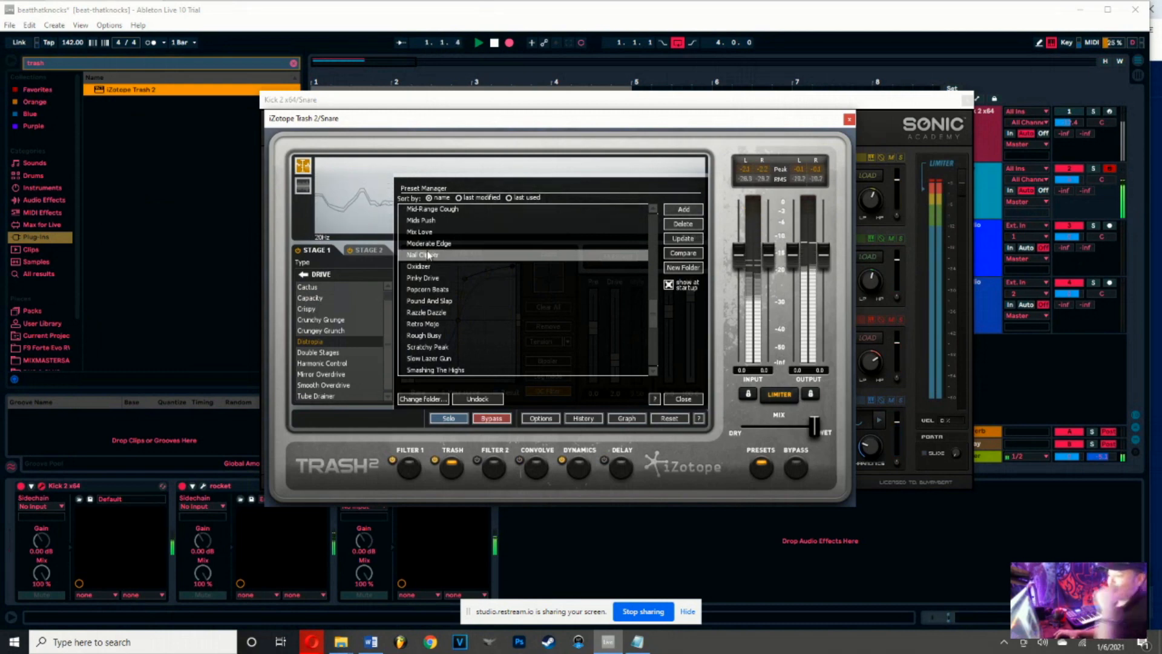
pyautogui.click(423, 233)
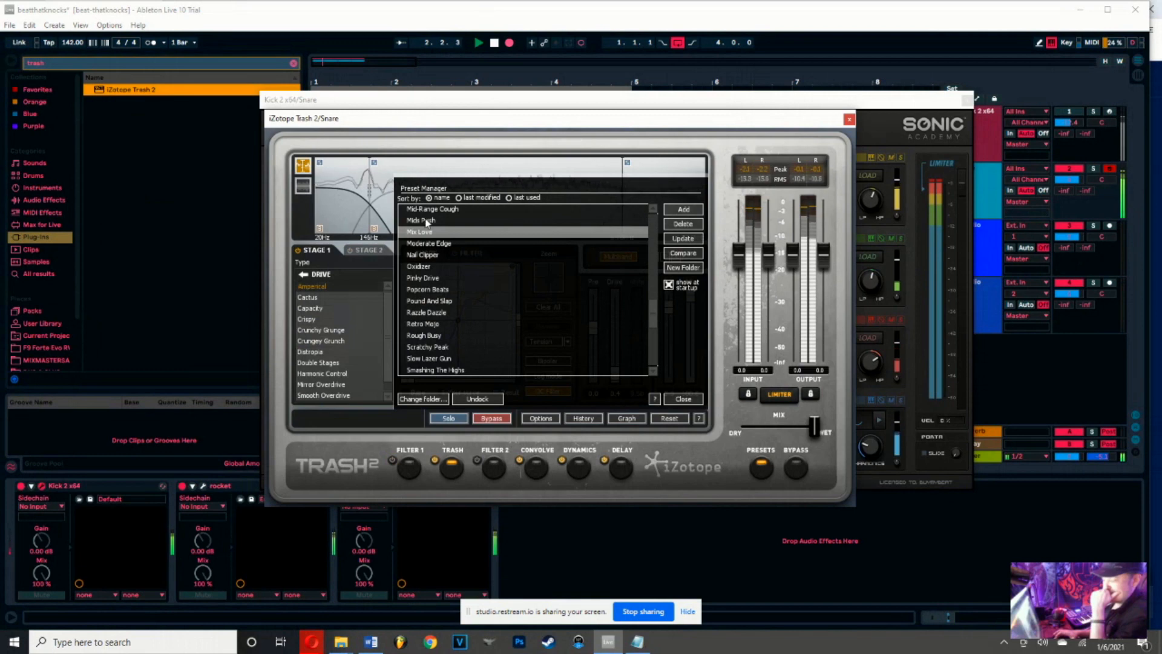
pyautogui.click(428, 222)
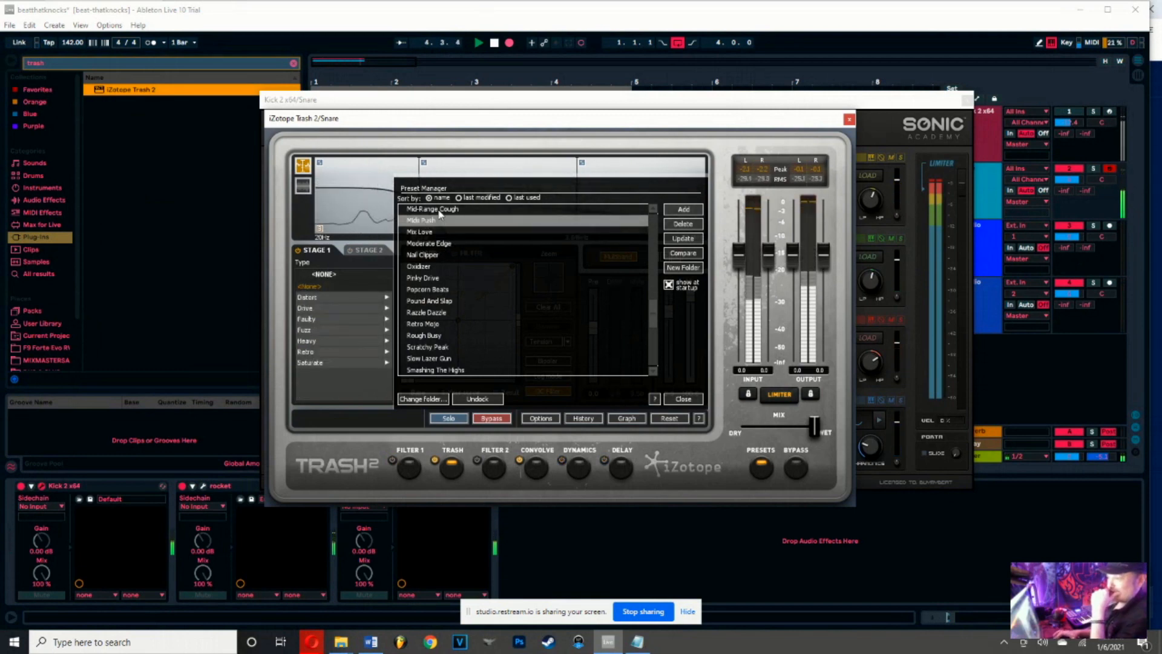
pyautogui.click(439, 211)
# Audition the Trash 2 presets Intimate Industrial, Hot Hot Honey, Ear Cleaner, Dutty Breaks and Double Butter on the snare
pyautogui.scroll(3, 654, 301)
pyautogui.scroll(4, 654, 299)
pyautogui.click(478, 256)
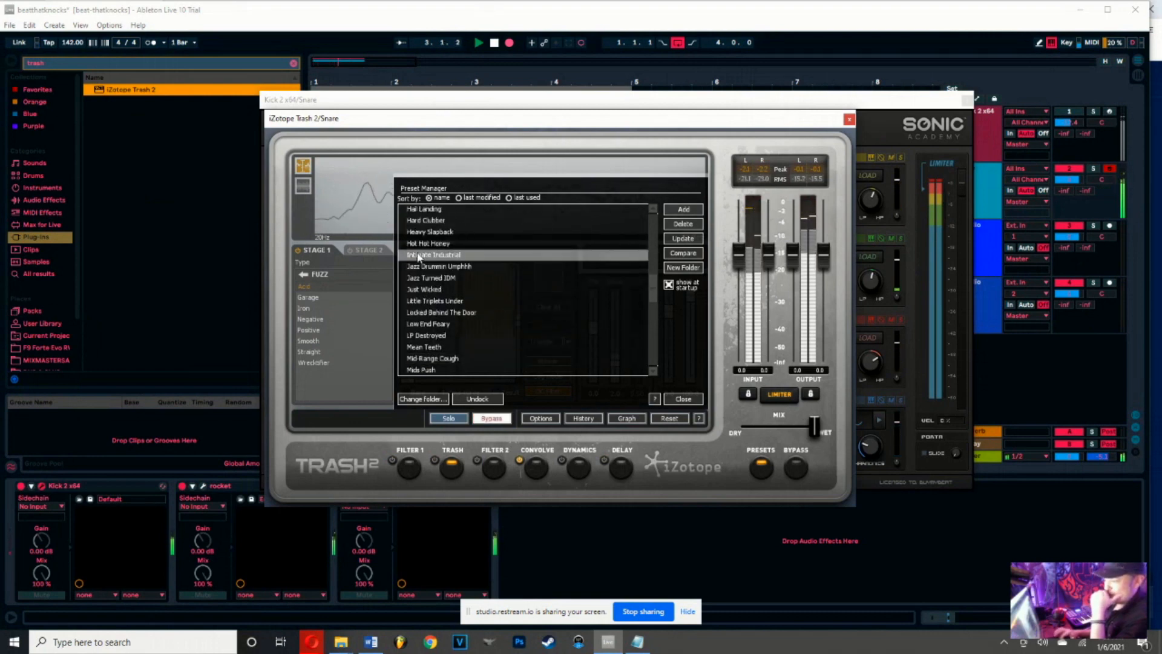
pyautogui.click(425, 244)
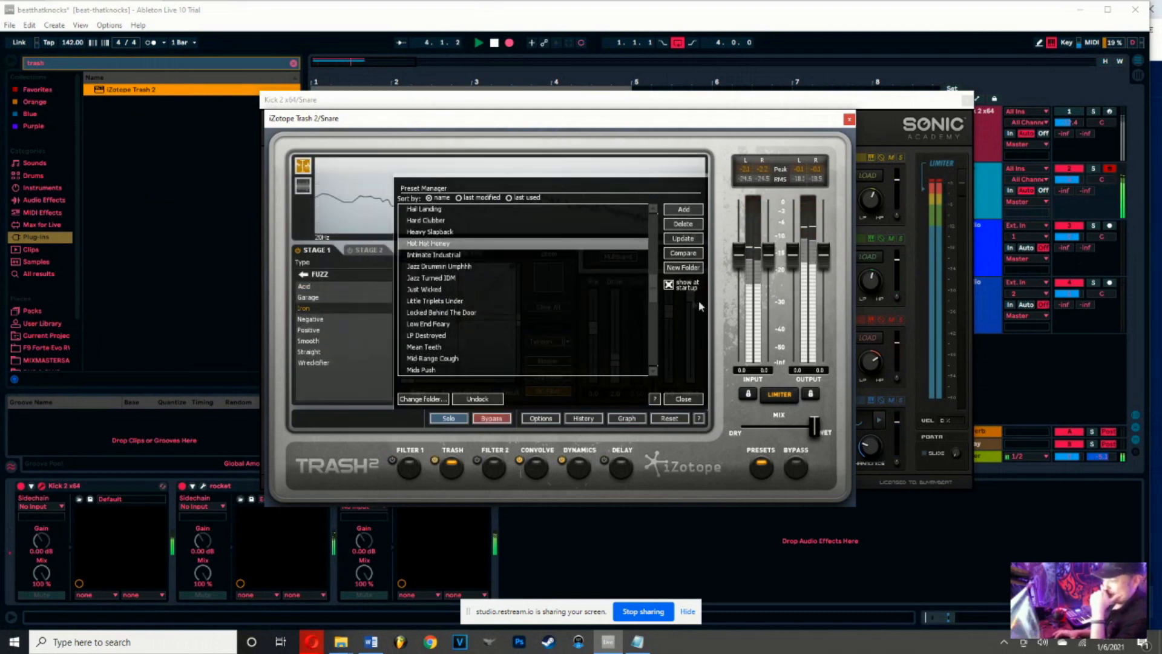
pyautogui.scroll(4, 656, 282)
pyautogui.scroll(2, 655, 282)
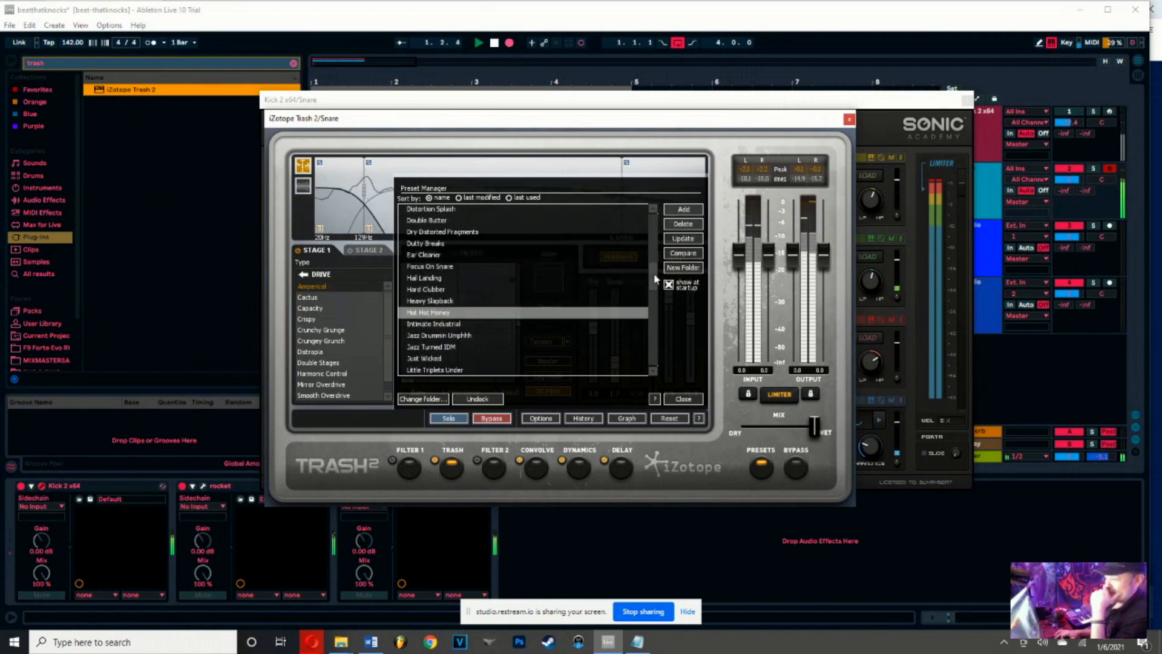
pyautogui.click(438, 255)
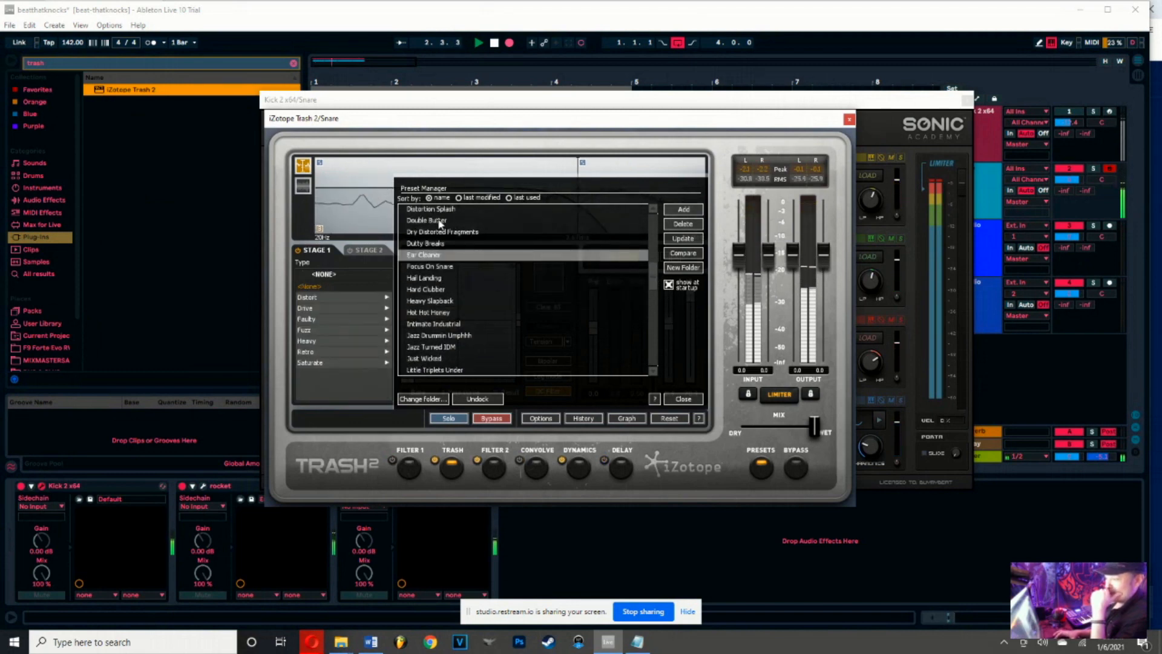
pyautogui.click(440, 220)
pyautogui.click(447, 243)
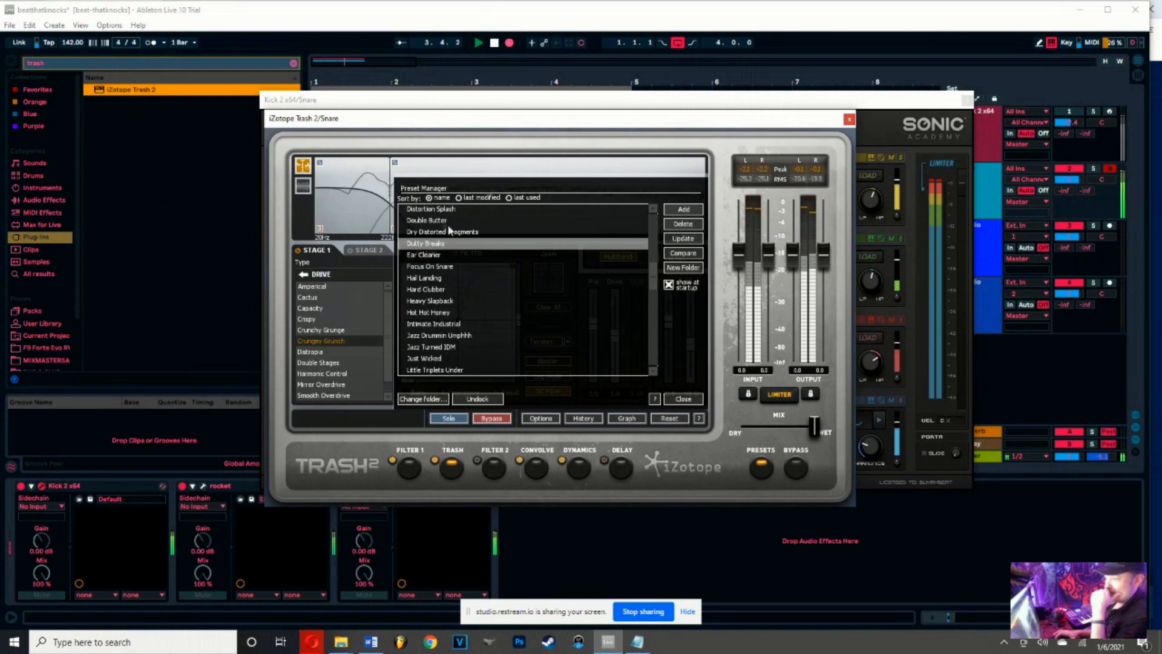
pyautogui.click(437, 222)
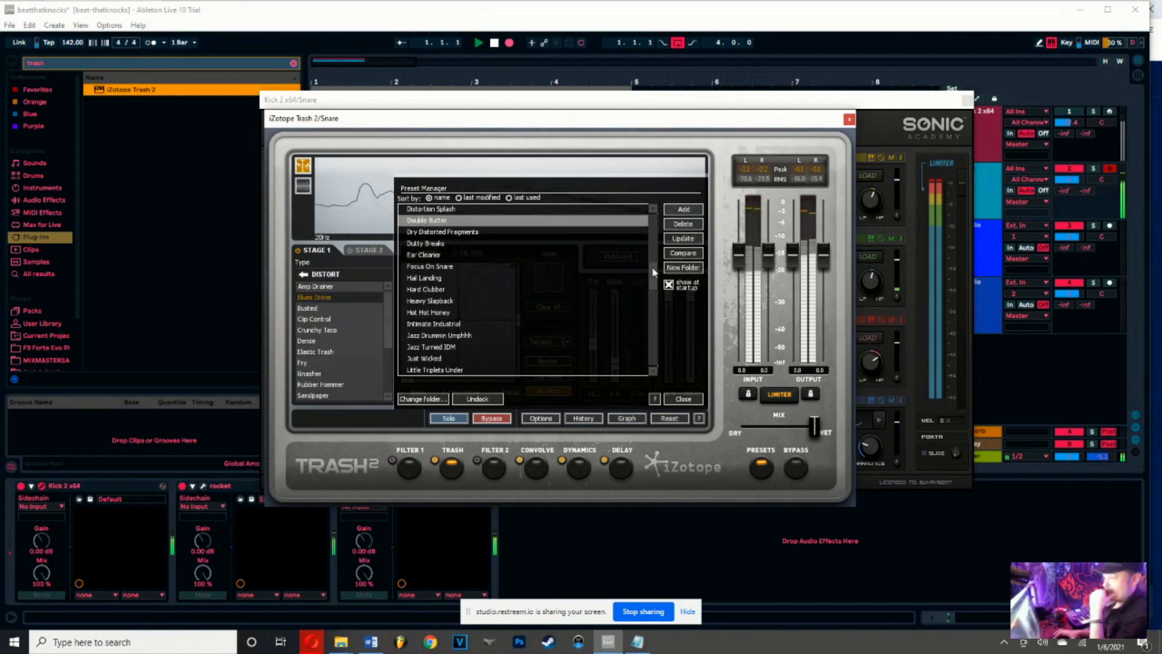
# Try the Just Wicked preset, then load Nail Clipper on the snare and leave the preset manager
pyautogui.scroll(-1, 652, 279)
pyautogui.scroll(-9, 650, 279)
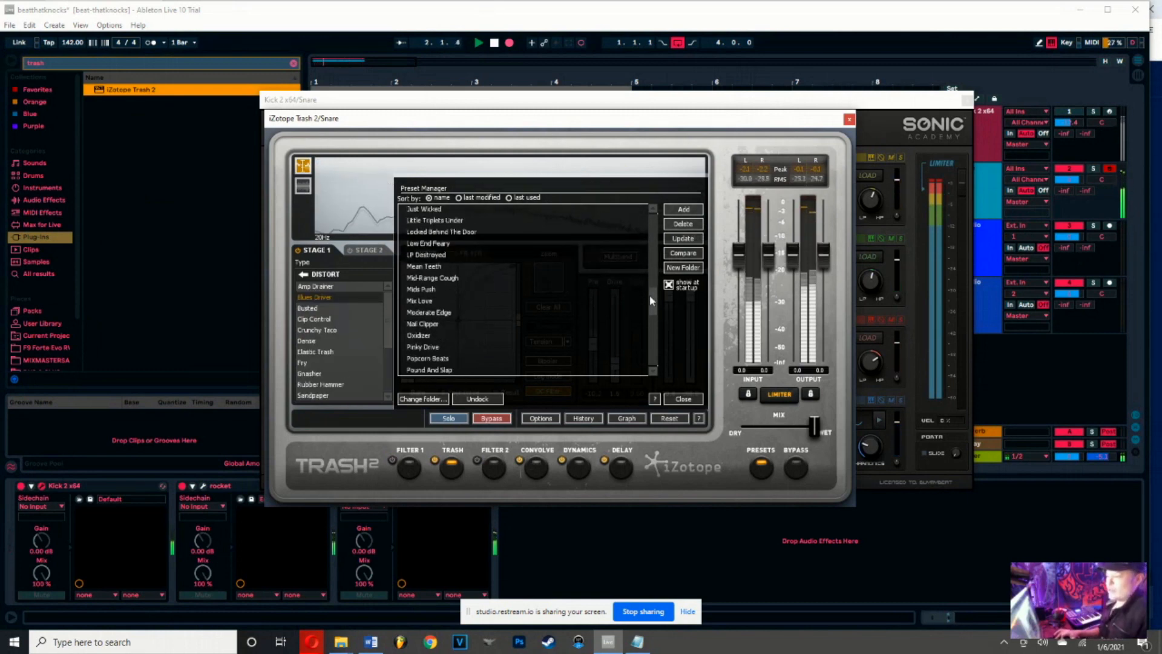
pyautogui.click(412, 241)
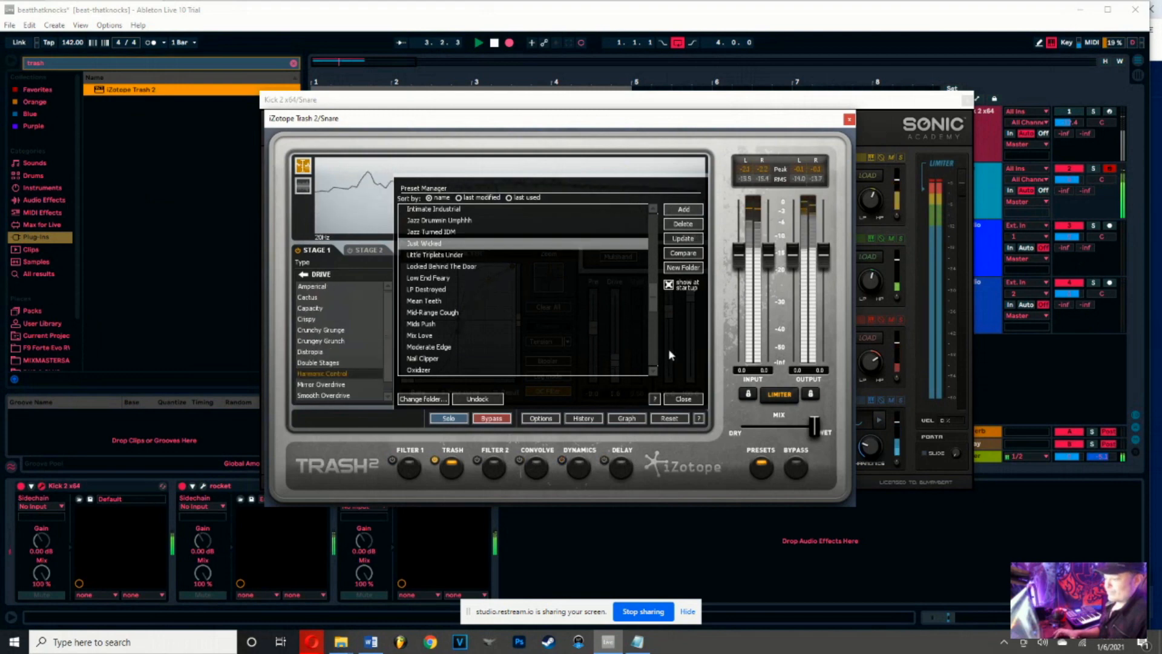
pyautogui.click(561, 358)
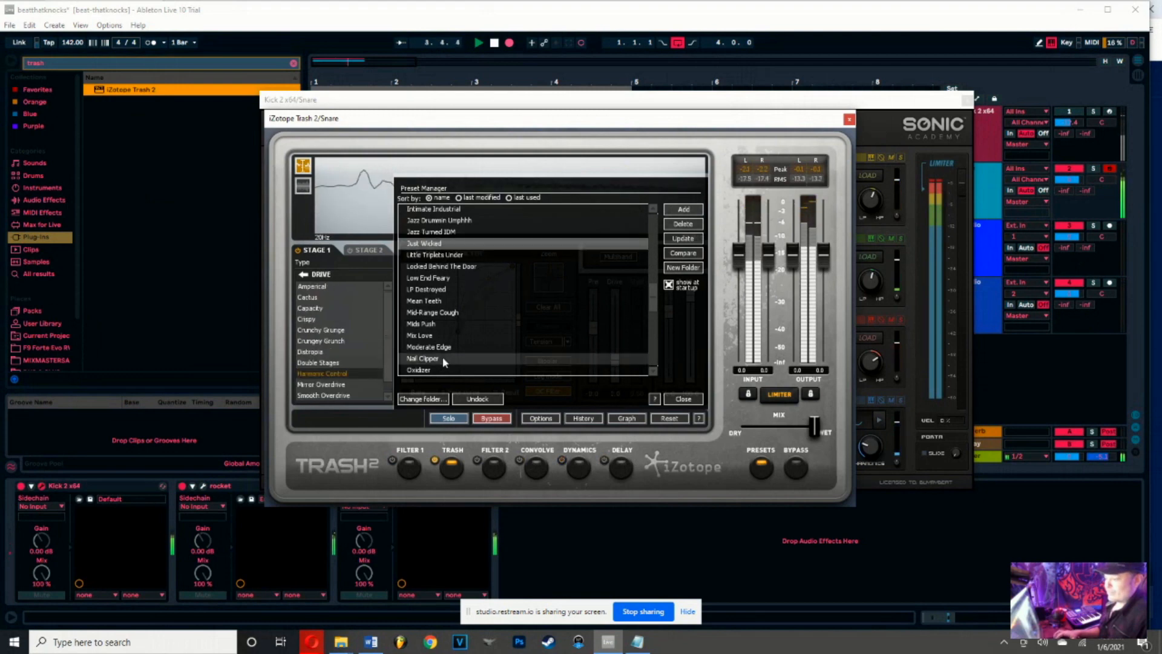
pyautogui.click(684, 399)
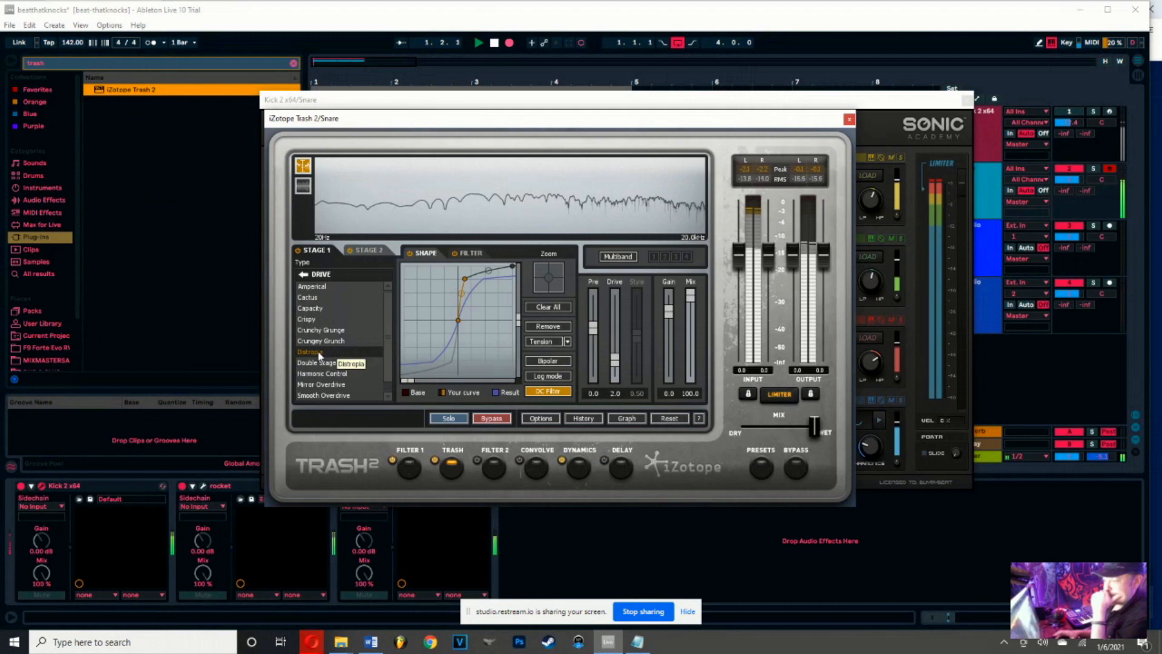
# Check Trash 2's Filter 1 and Dynamics modules, lower its overall mix well toward dry, and close the open plug-in windows
pyautogui.click(409, 467)
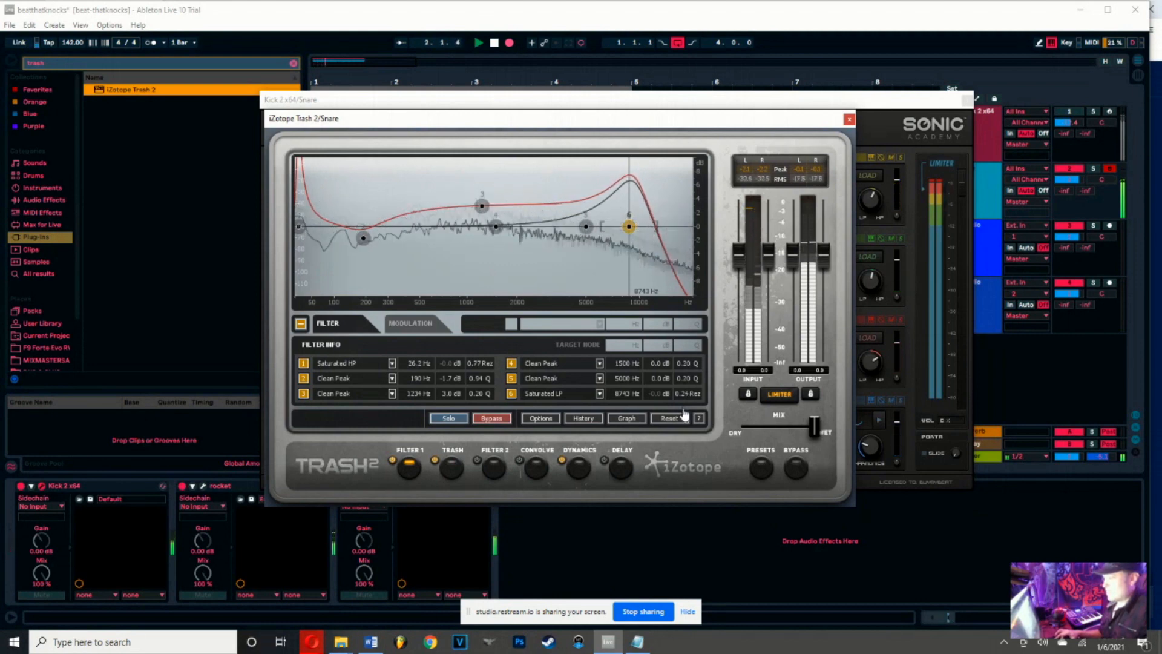
pyautogui.click(579, 466)
pyautogui.moveTo(816, 427); pyautogui.dragTo(763, 431)
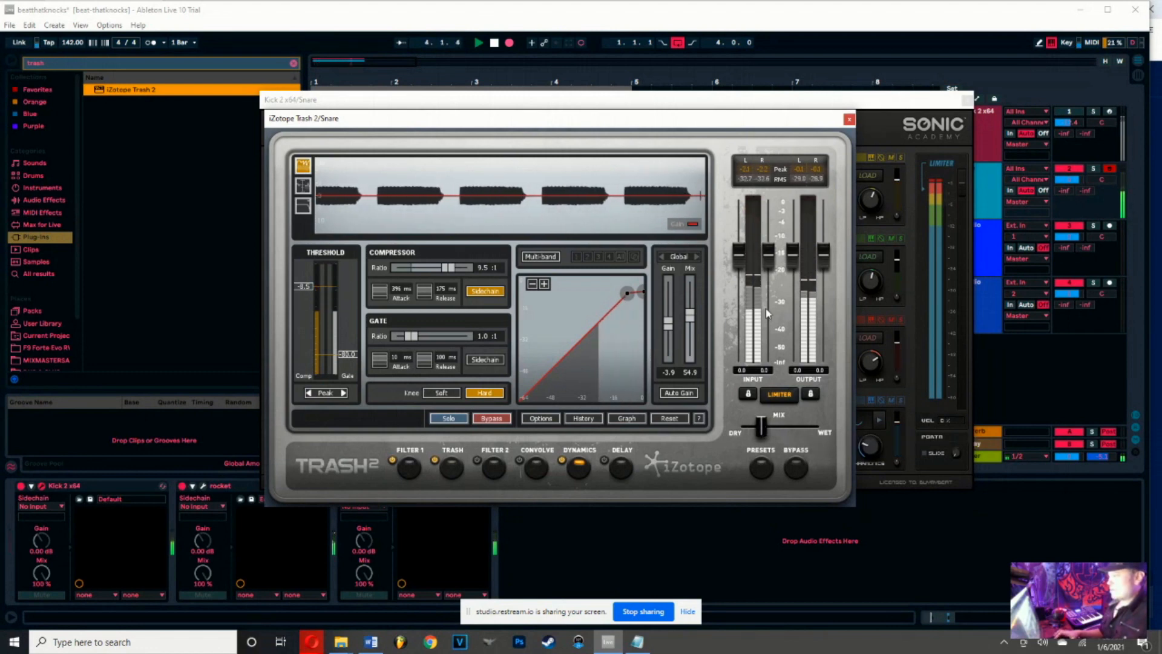
pyautogui.click(849, 119)
pyautogui.click(968, 101)
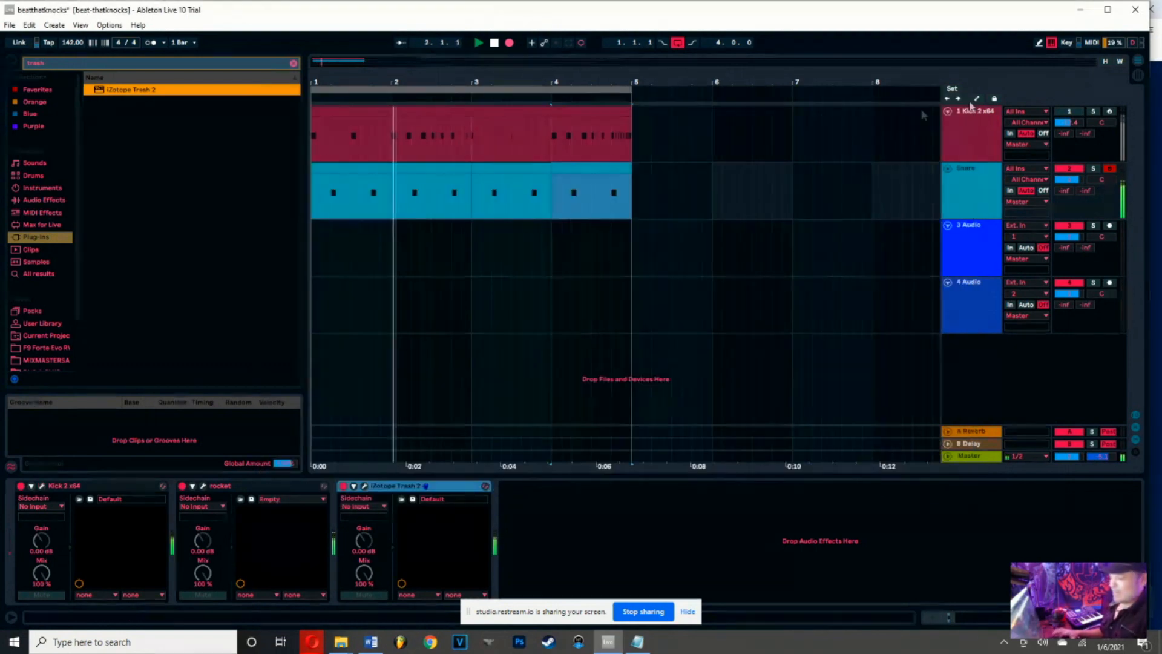
# Search the plug-ins for "thermal" and launch the Splice desktop app
pyautogui.moveTo(61, 64); pyautogui.dragTo(1, 50)
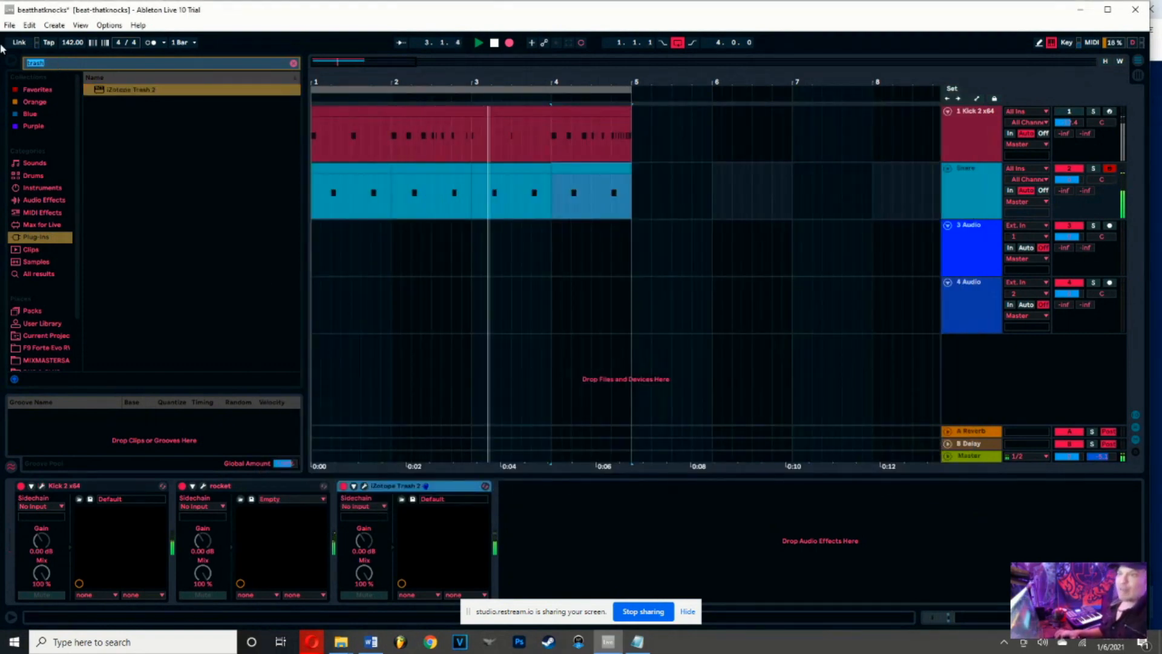
pyautogui.write('thermal')
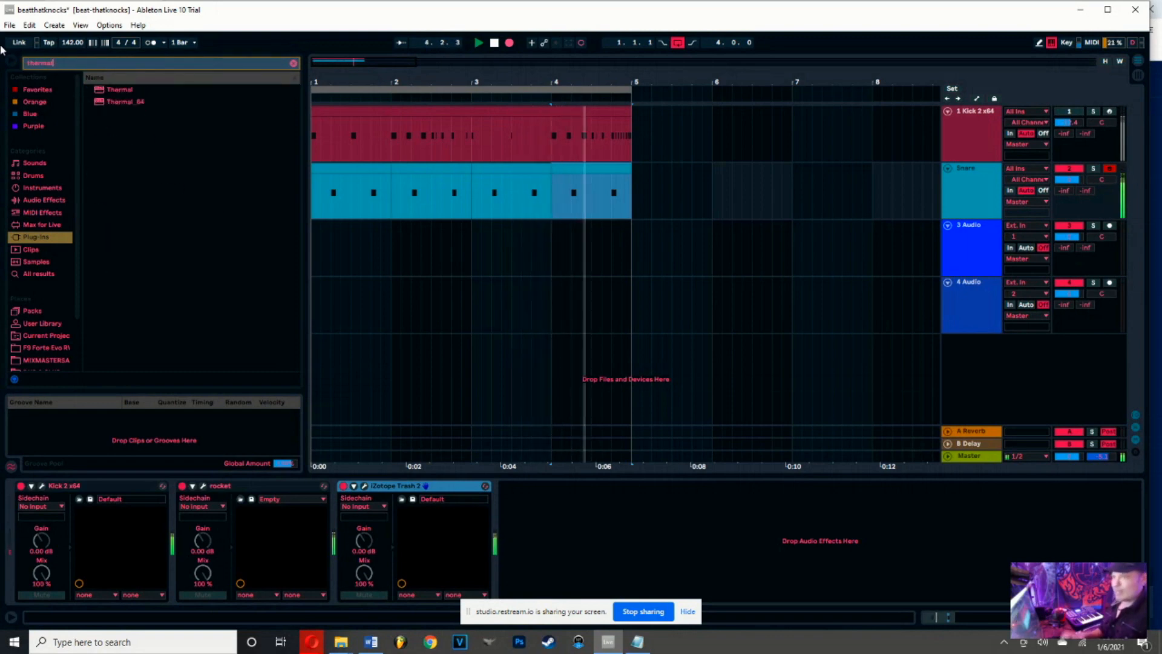
pyautogui.click(107, 644)
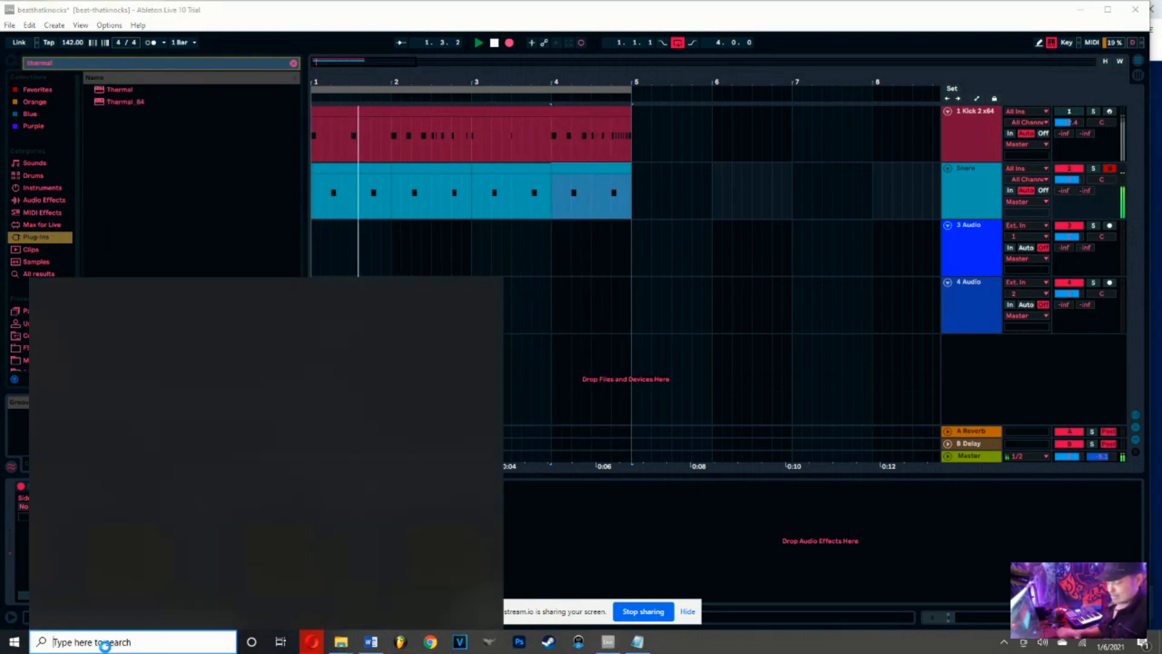
pyautogui.write('splice')
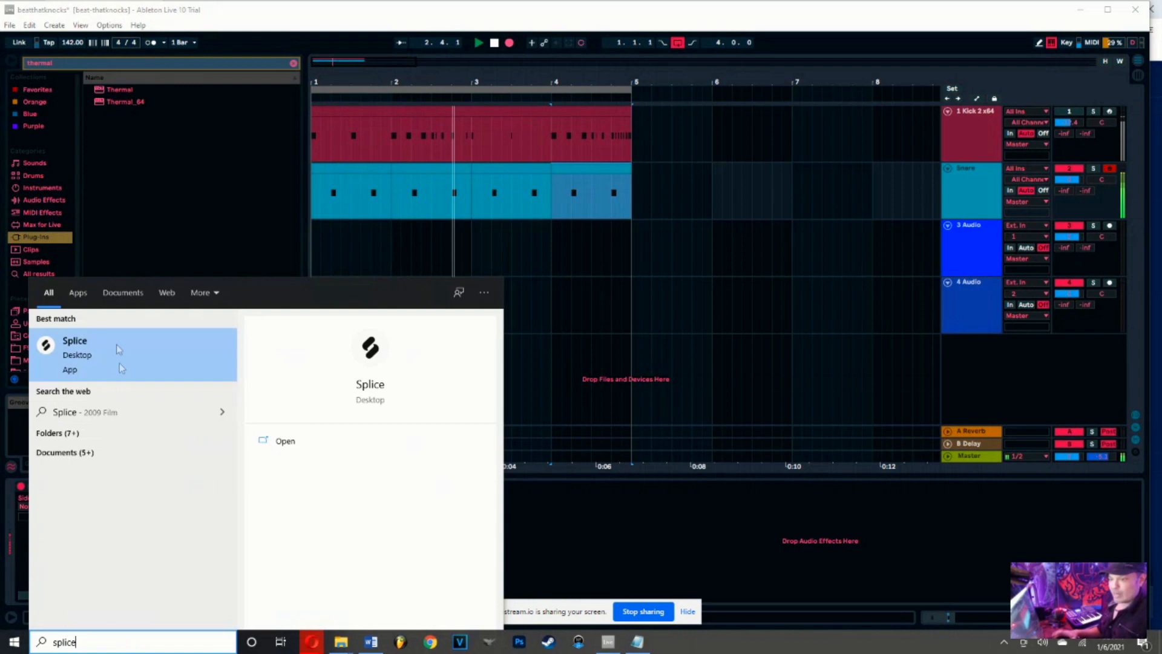
pyautogui.click(114, 337)
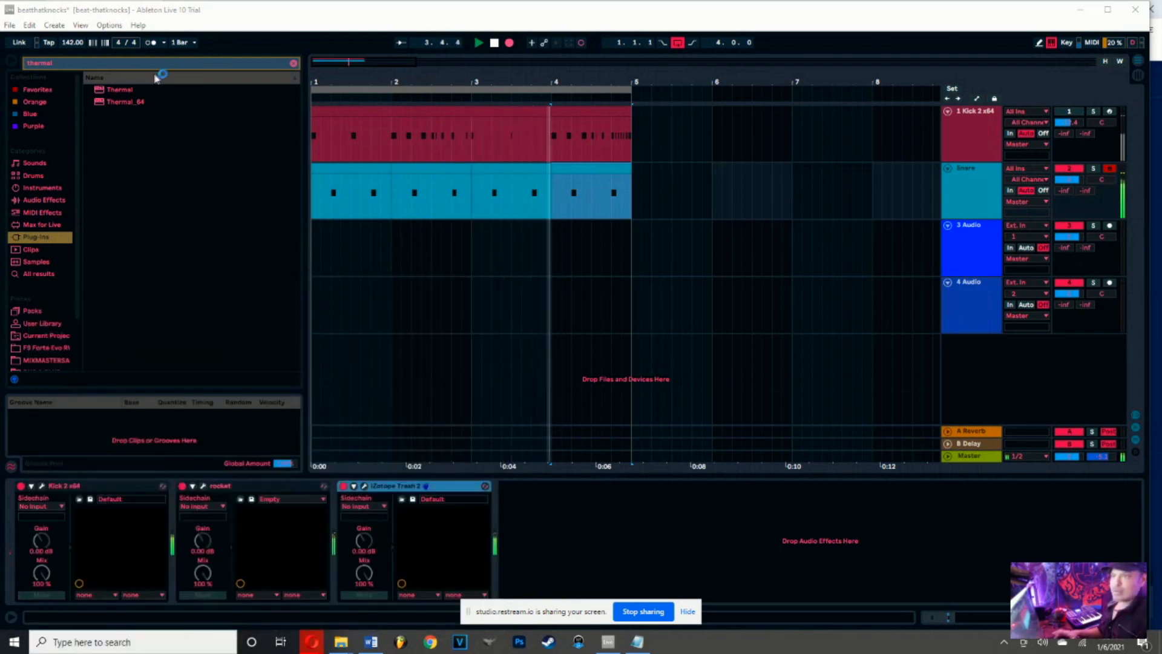
# Add the Thermal plug-in after Trash 2 on the Snare track and switch Trash 2 off
pyautogui.click(122, 92)
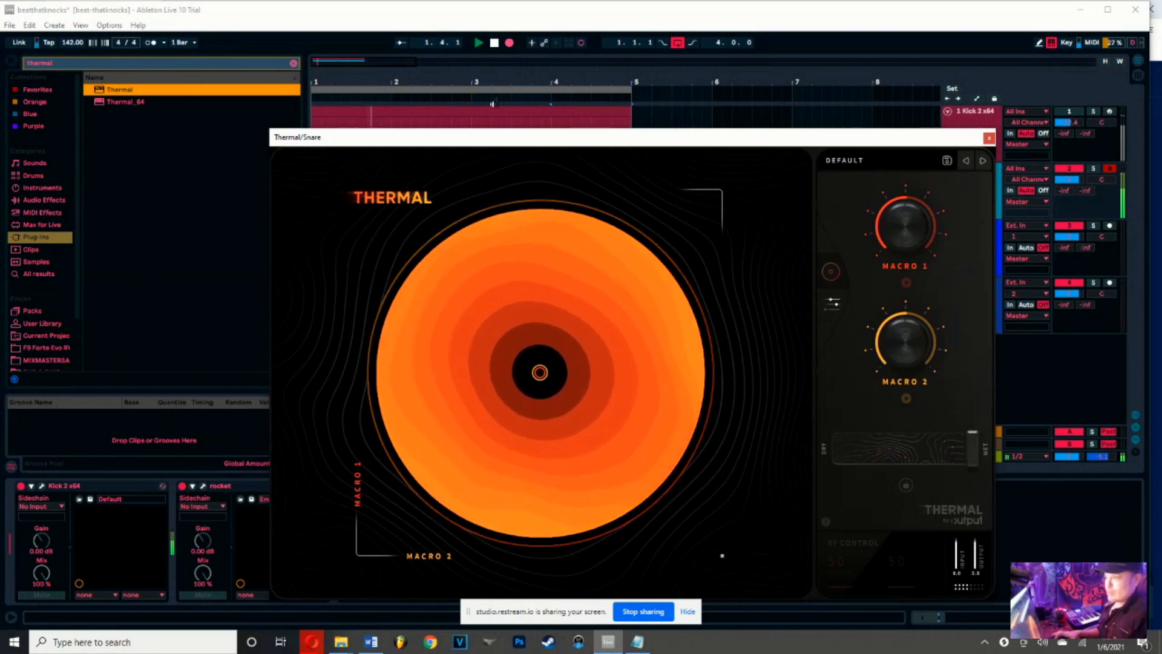
pyautogui.moveTo(482, 138); pyautogui.dragTo(789, 103)
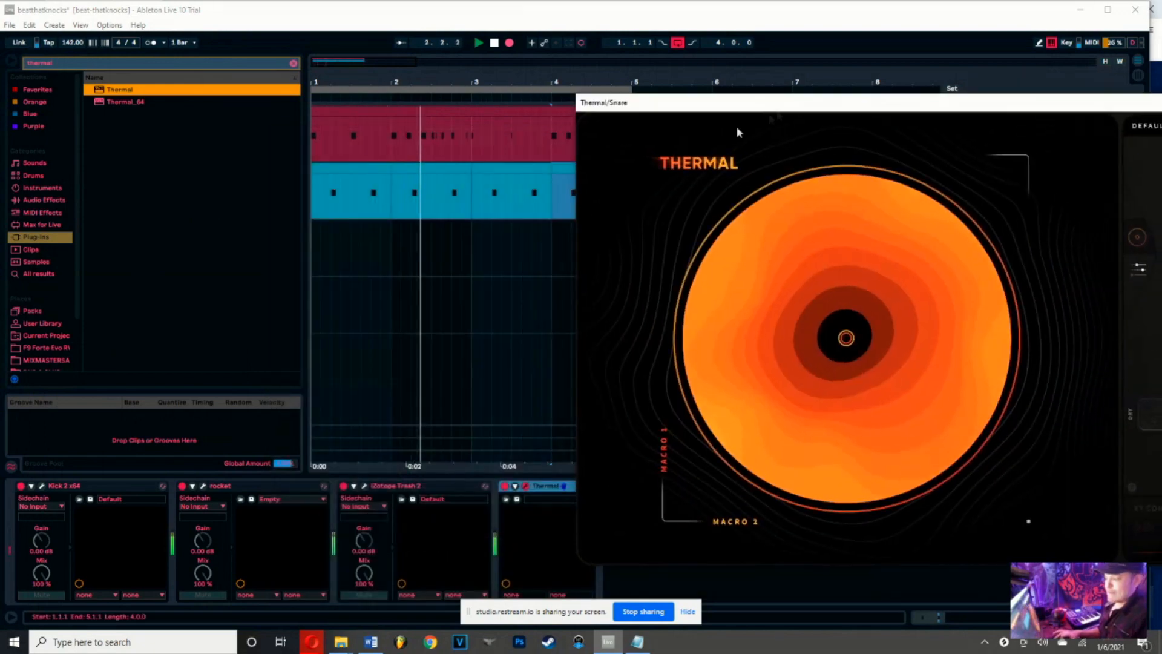
pyautogui.click(344, 486)
pyautogui.moveTo(969, 104); pyautogui.dragTo(691, 95)
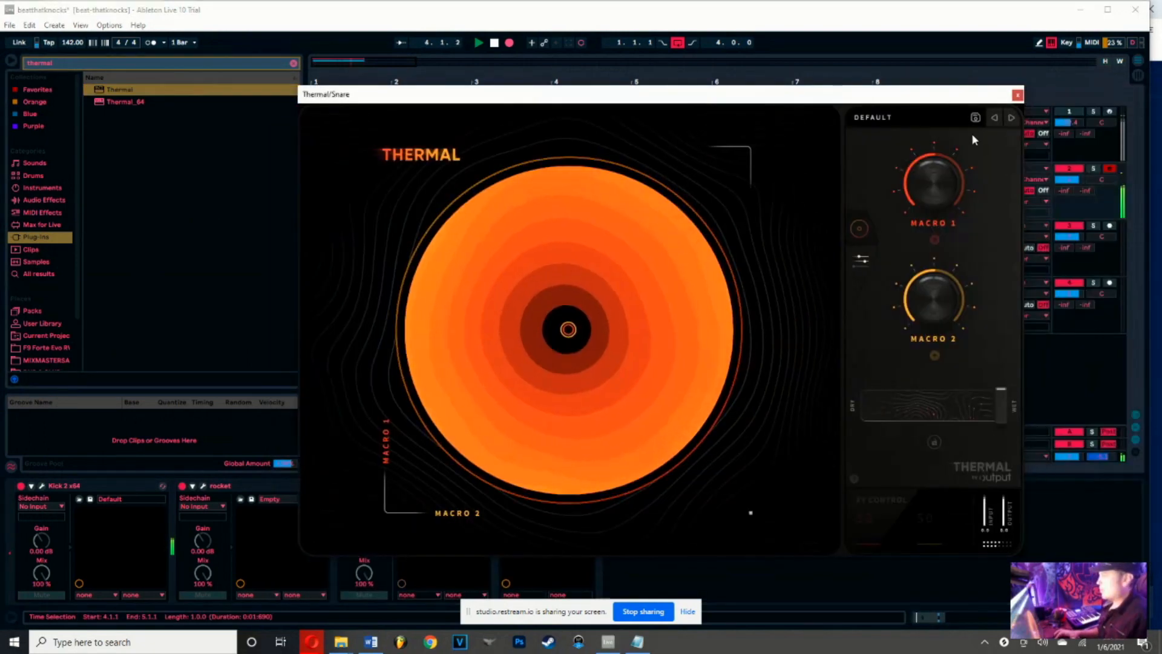
# Open Thermal's Drums presets and audition Drop The Beat, Dirty 808 Room and Full Beat Squeeze on the snare
pyautogui.click(915, 114)
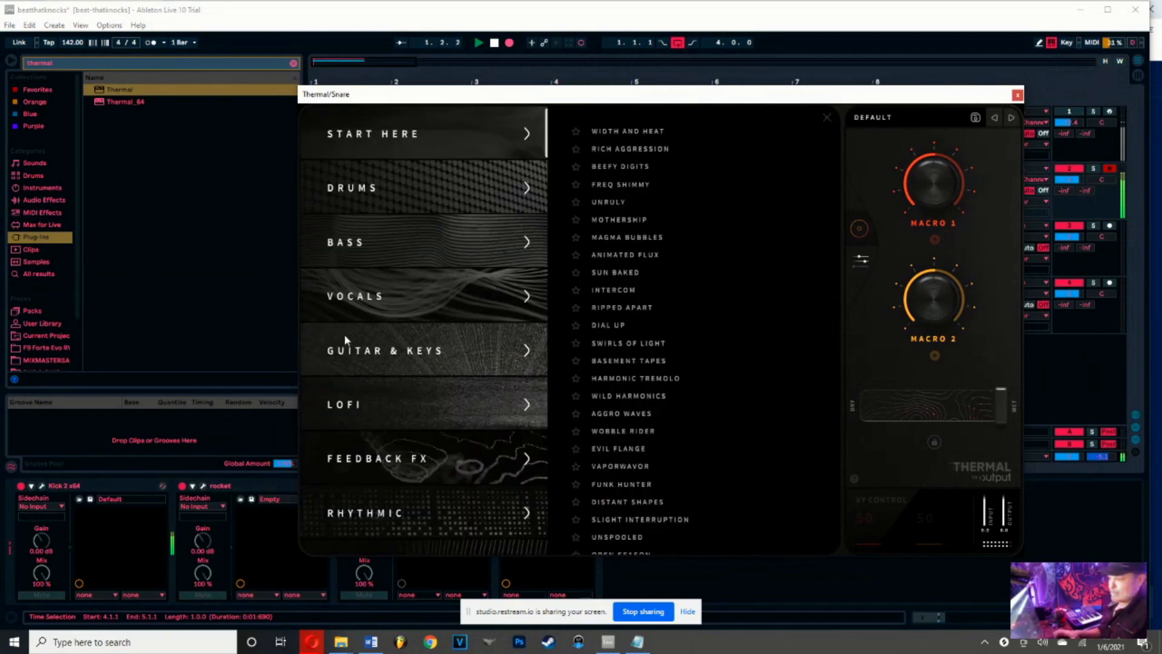
pyautogui.click(397, 196)
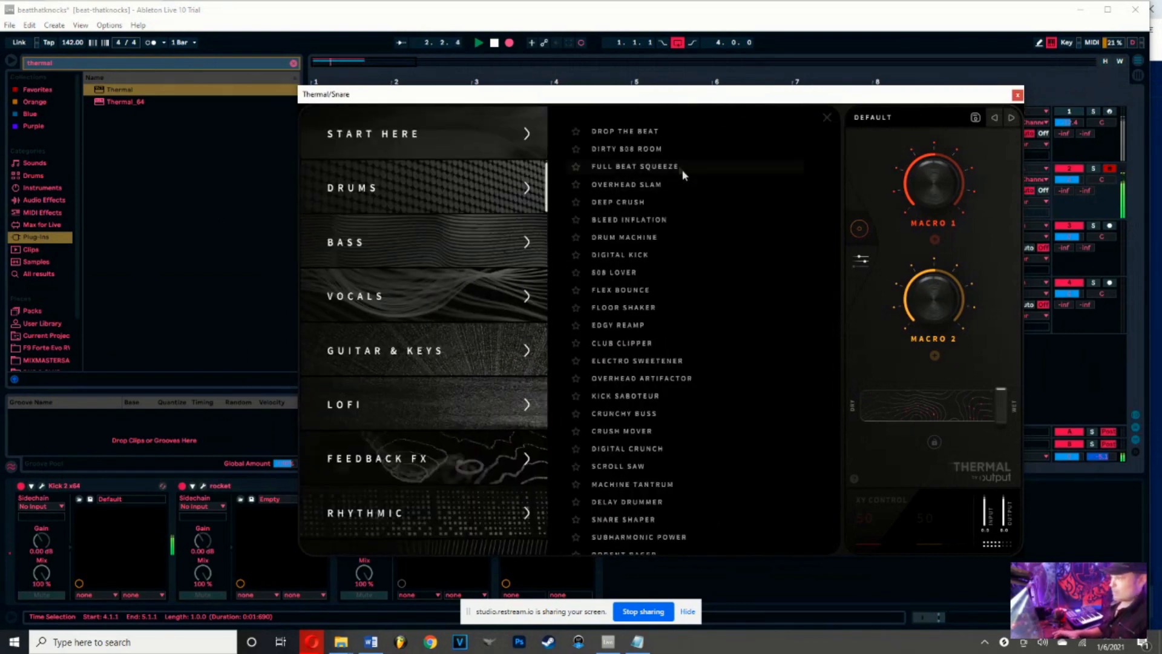
pyautogui.click(659, 138)
pyautogui.click(659, 147)
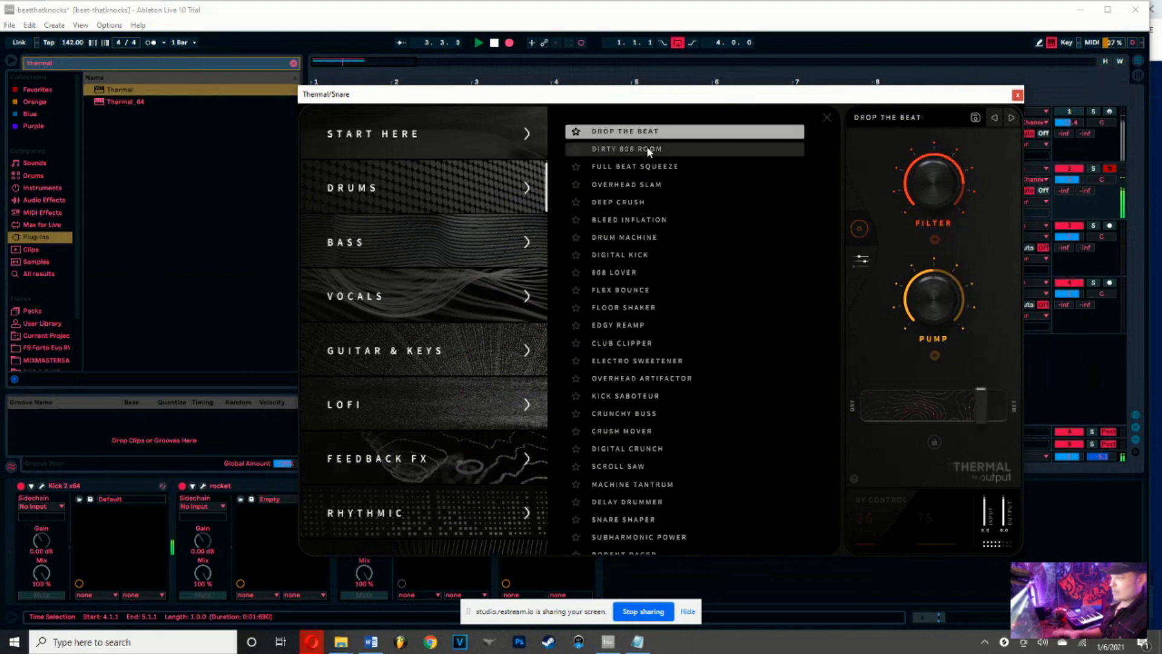
pyautogui.click(659, 167)
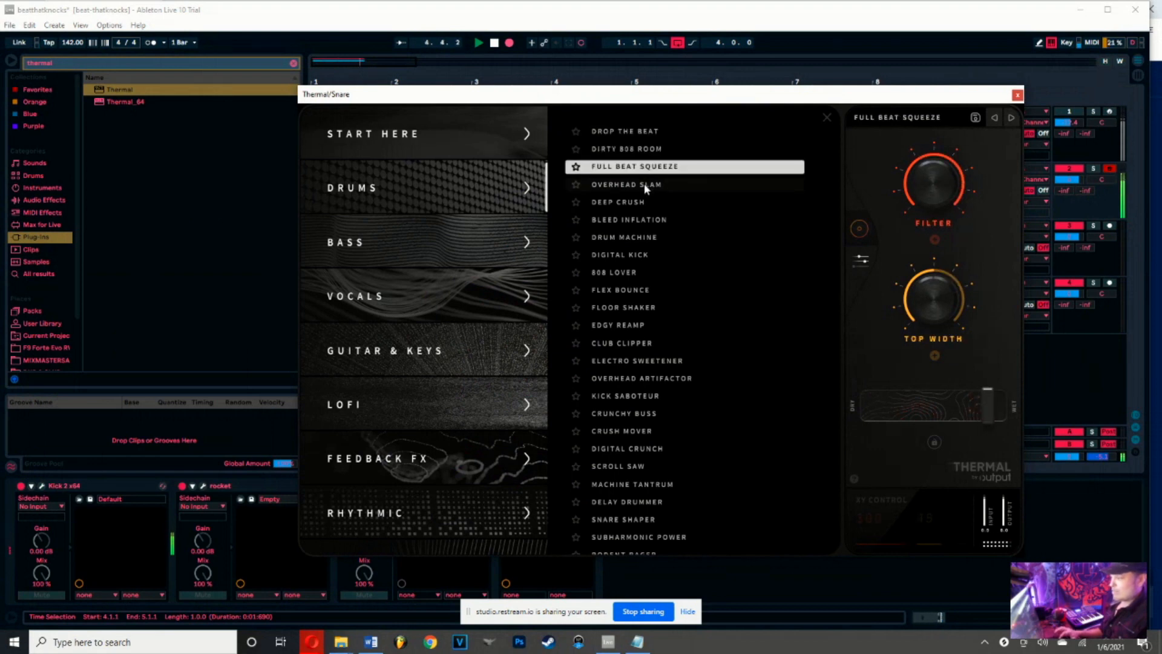
# Audition the Thermal presets Overhead Slam, Deep Crush, Bleed Inflation and Drum Machine on the snare
pyautogui.click(644, 186)
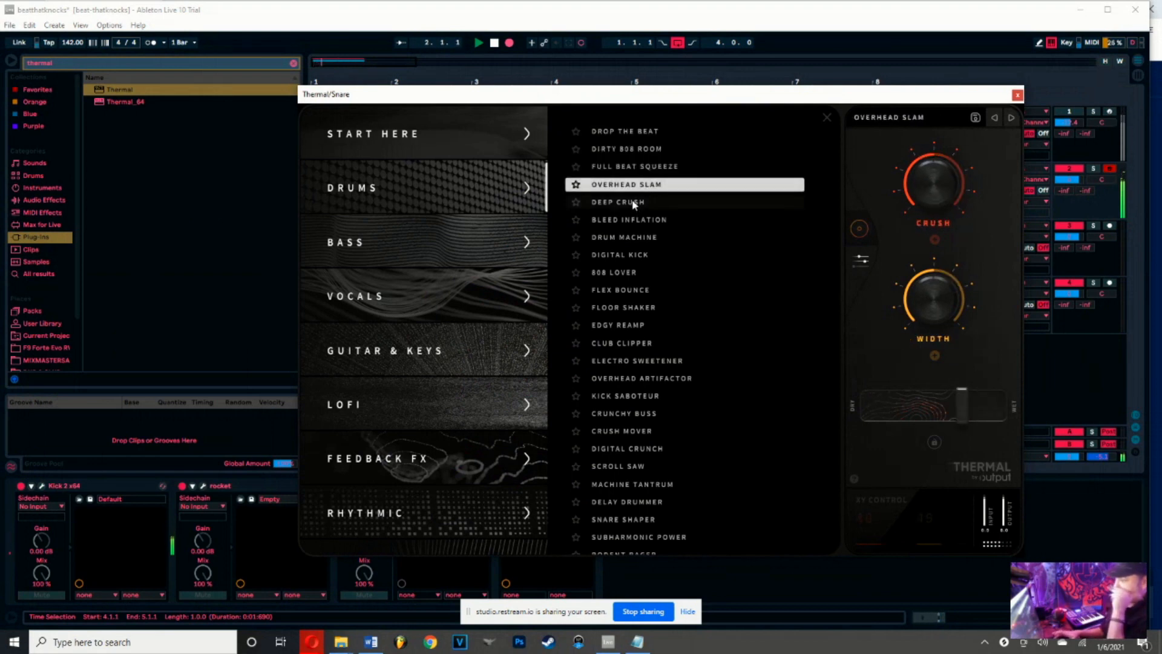
pyautogui.click(634, 203)
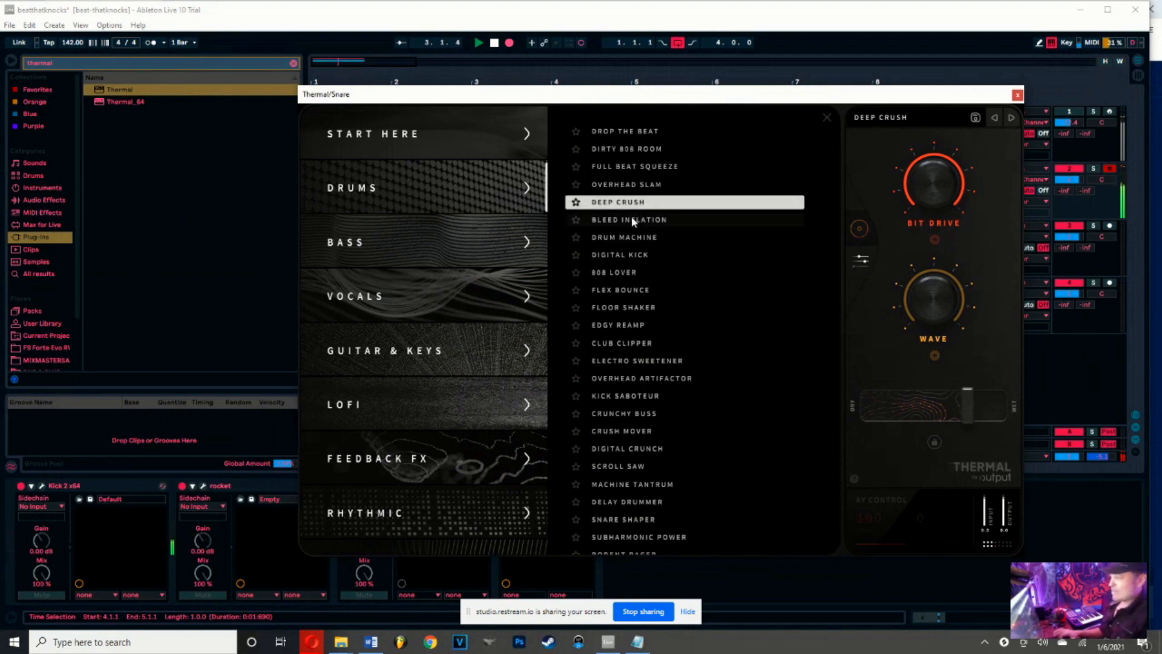
pyautogui.click(631, 219)
pyautogui.click(619, 238)
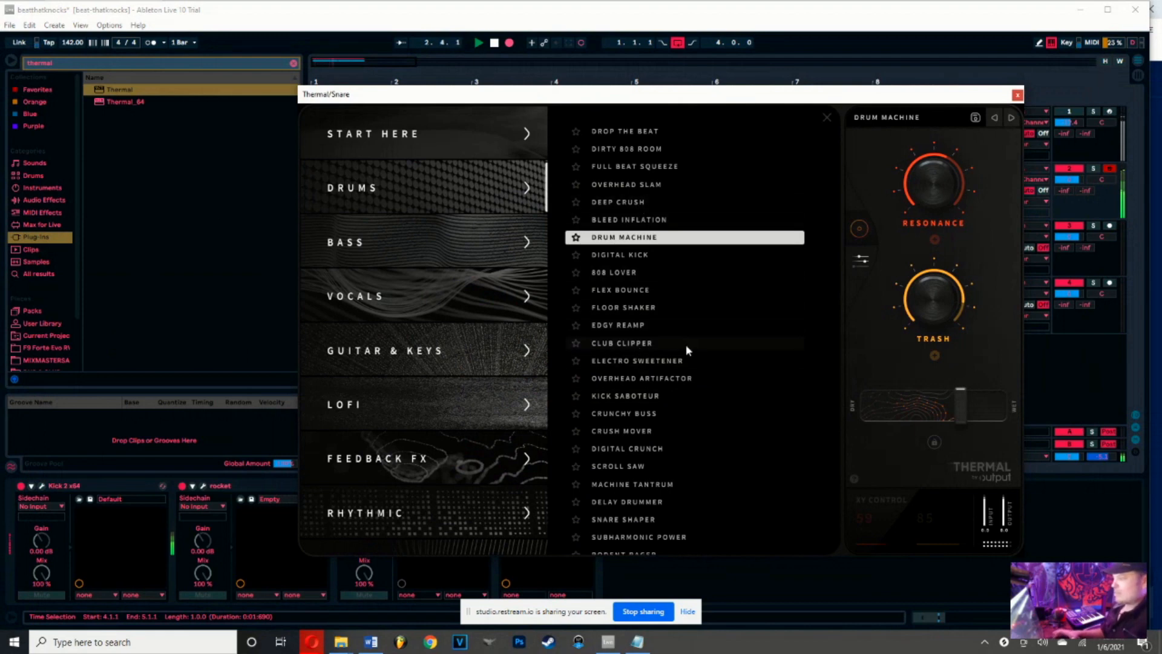
# Audition Electro Sweetener, Overhead Artifactor, Scroll Saw, Digital Crunch and Crush Mover on the snare, then load Club Clipper
pyautogui.click(653, 363)
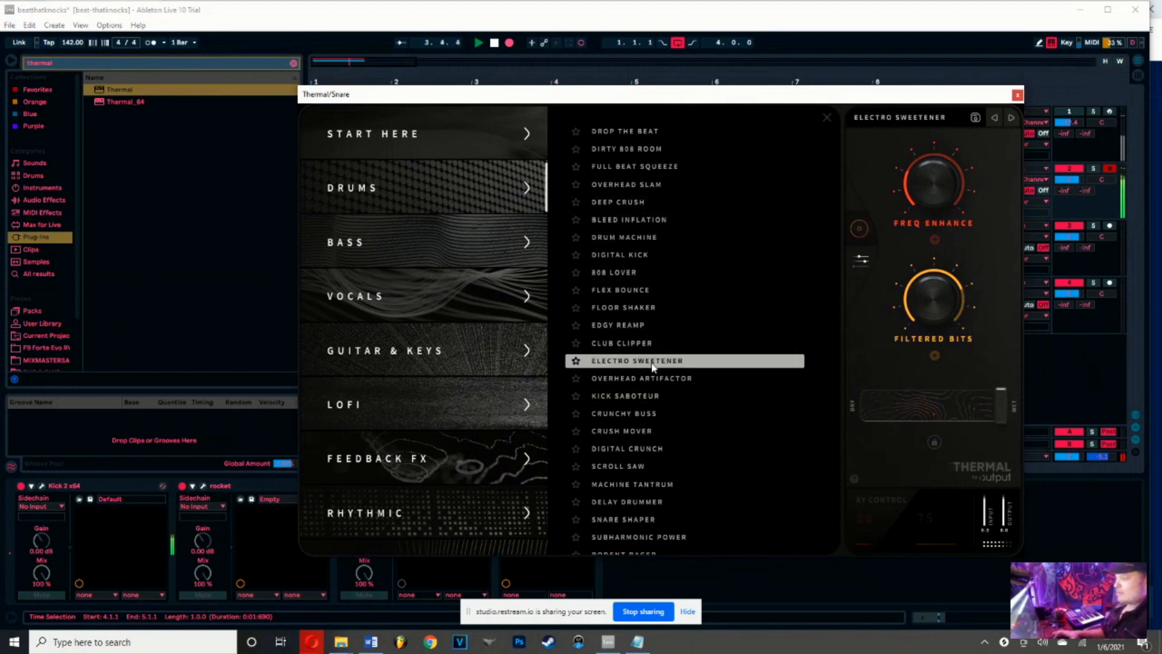
pyautogui.click(638, 382)
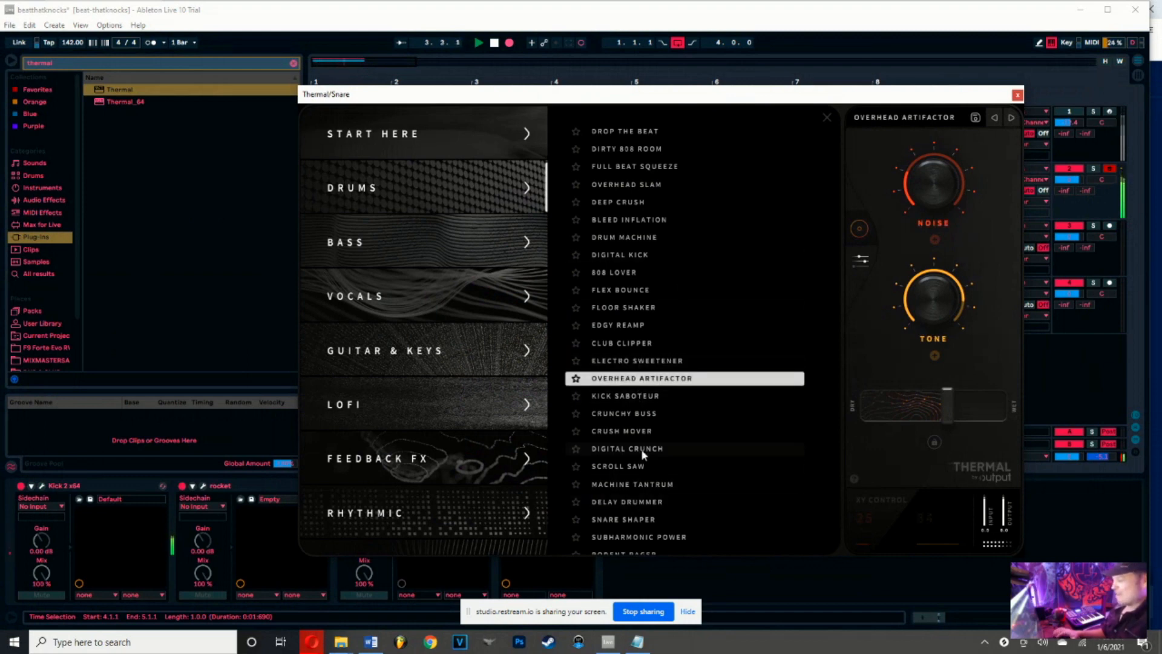
pyautogui.click(625, 467)
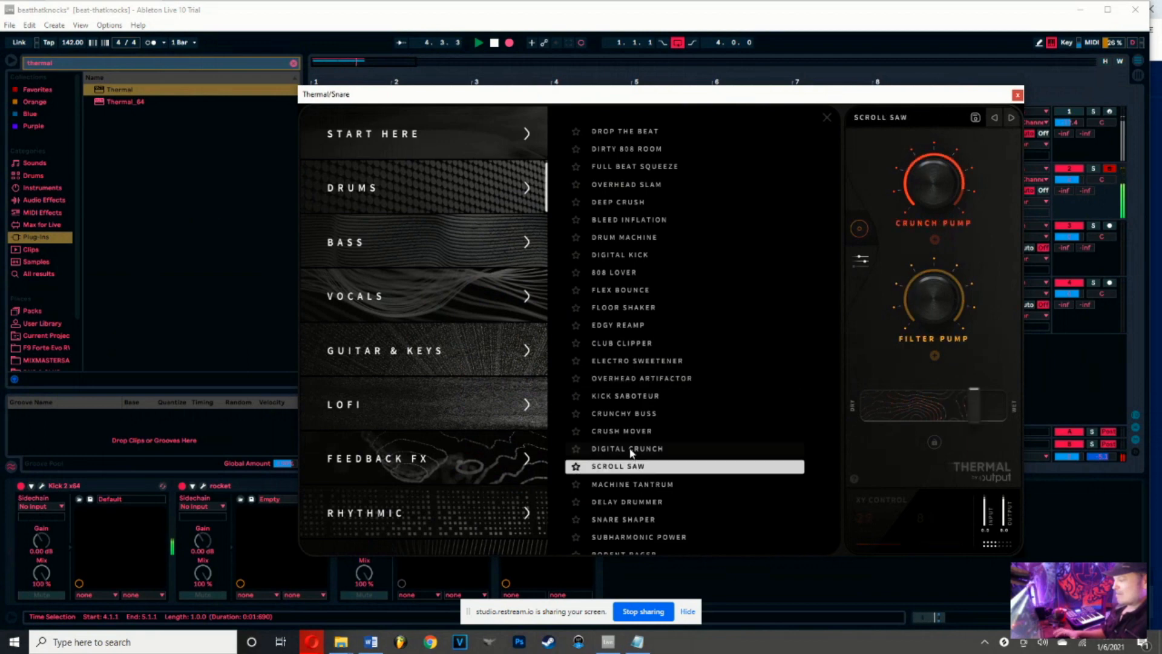
pyautogui.click(630, 450)
pyautogui.click(626, 431)
pyautogui.click(646, 345)
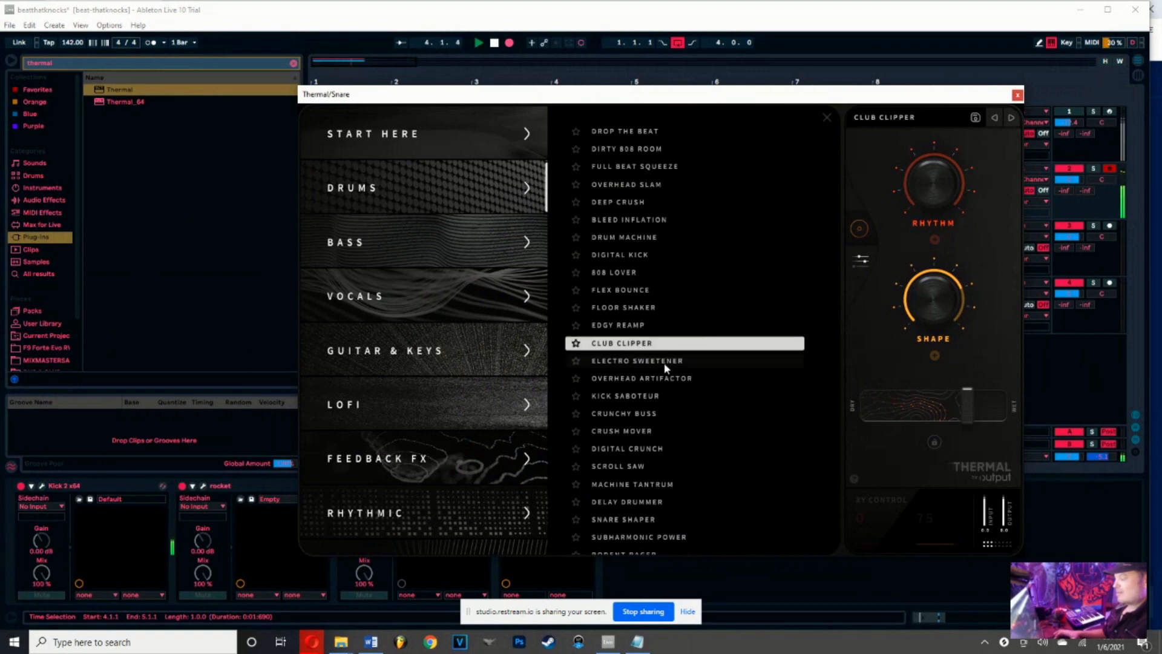
# Audition Thermal's Overhead Artifactor, Edgy Reamp and Drum Machine presets on the snare against Club Clipper, ending on Club Clipper
pyautogui.click(648, 378)
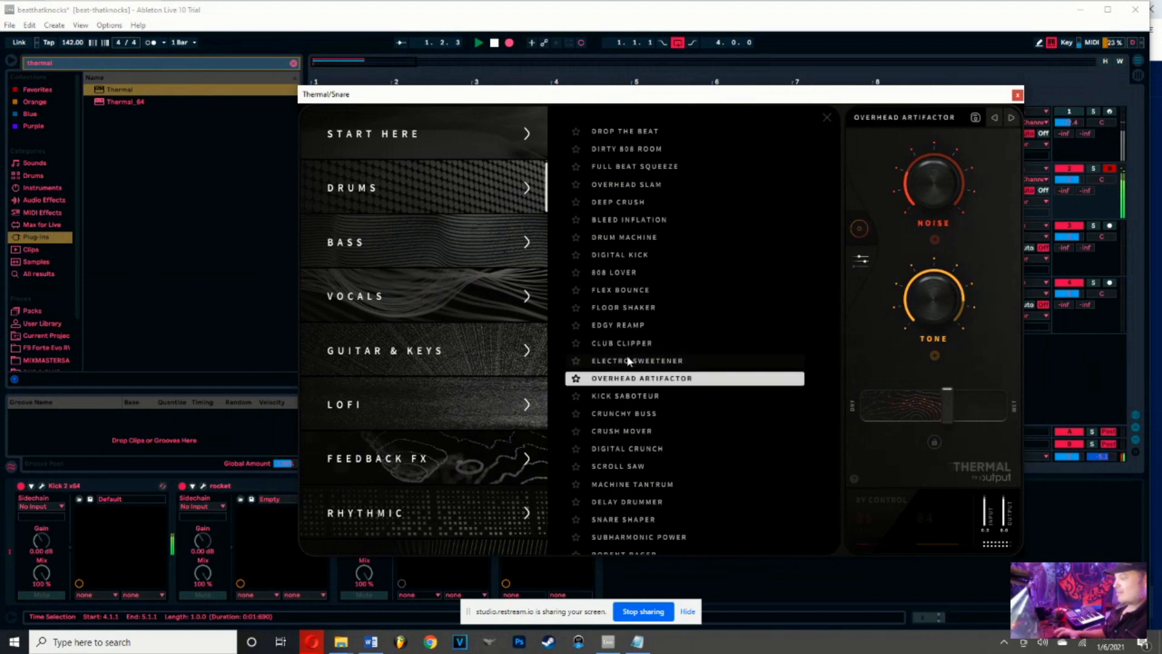
pyautogui.click(627, 358)
pyautogui.click(623, 344)
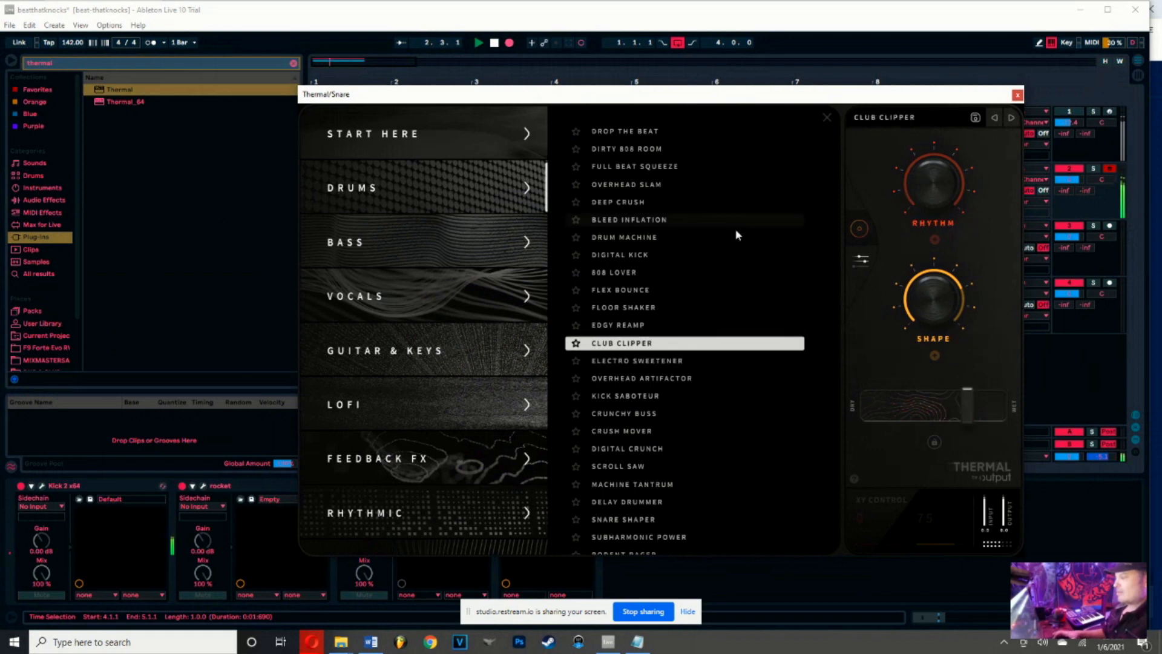
pyautogui.click(633, 326)
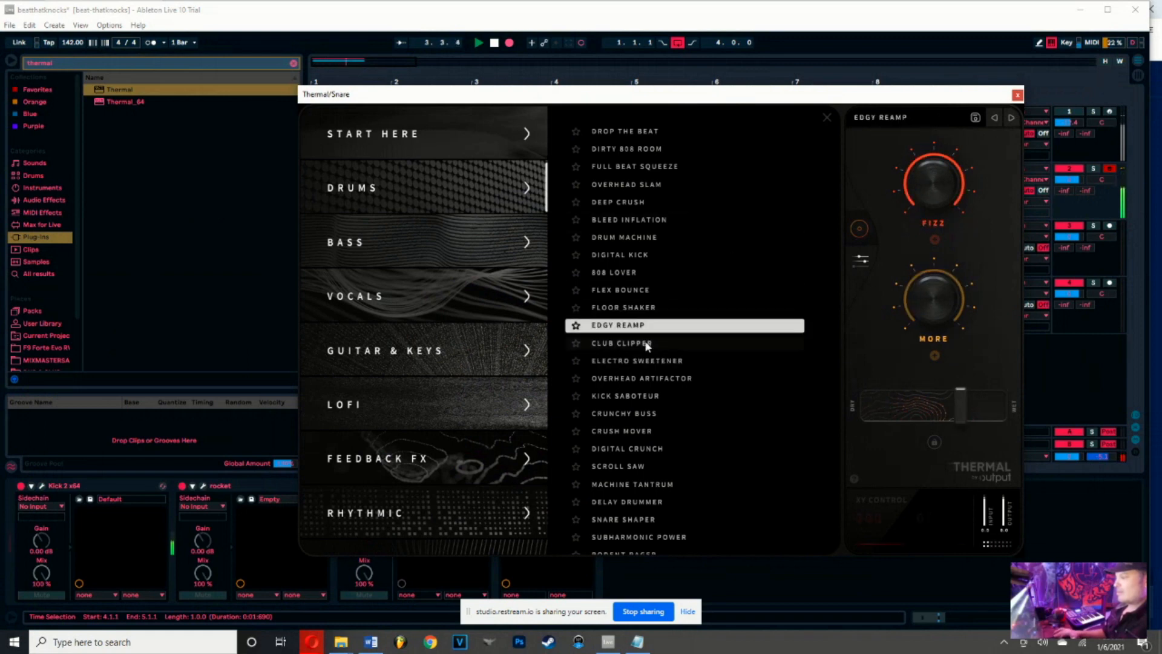
pyautogui.click(647, 344)
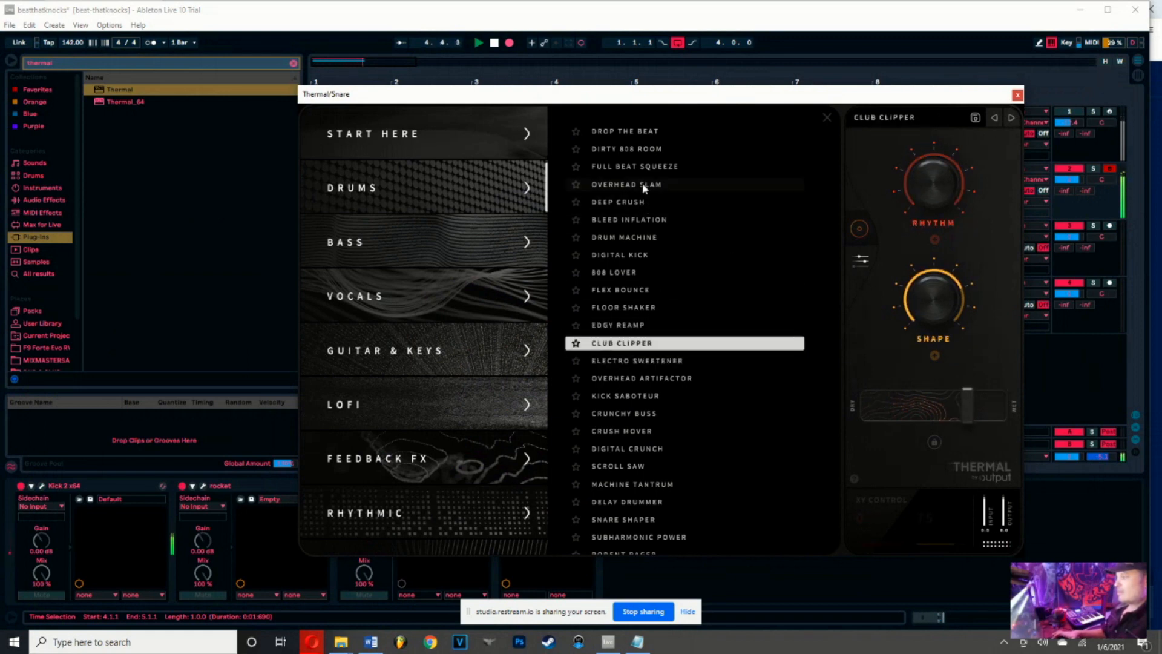
pyautogui.click(650, 238)
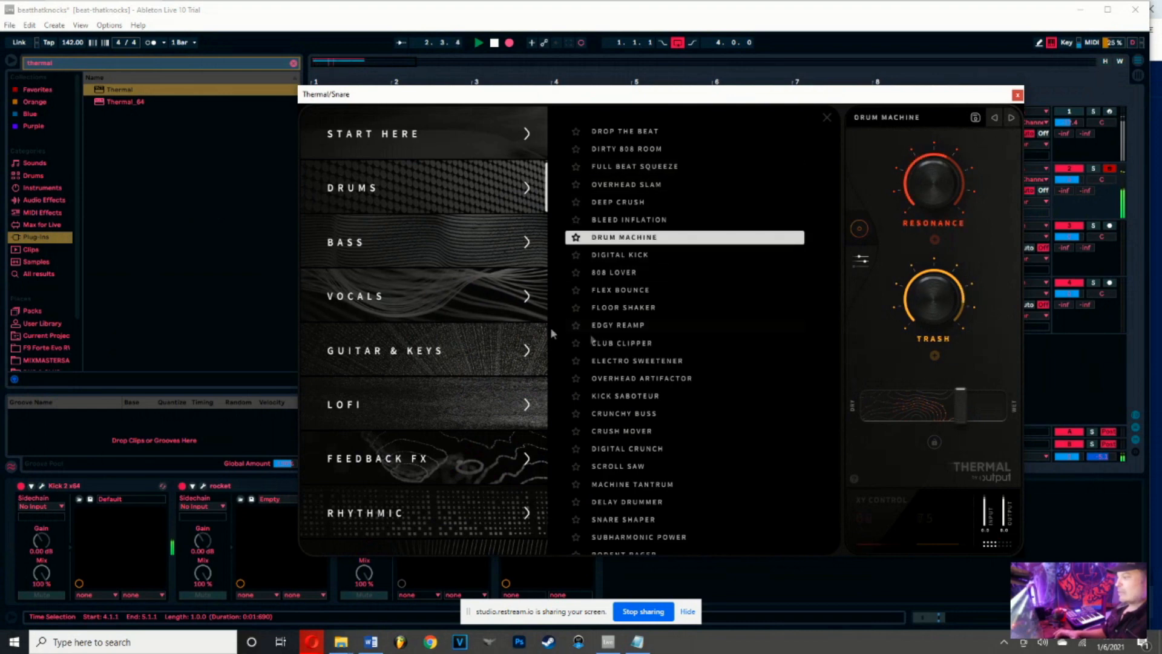
pyautogui.click(621, 342)
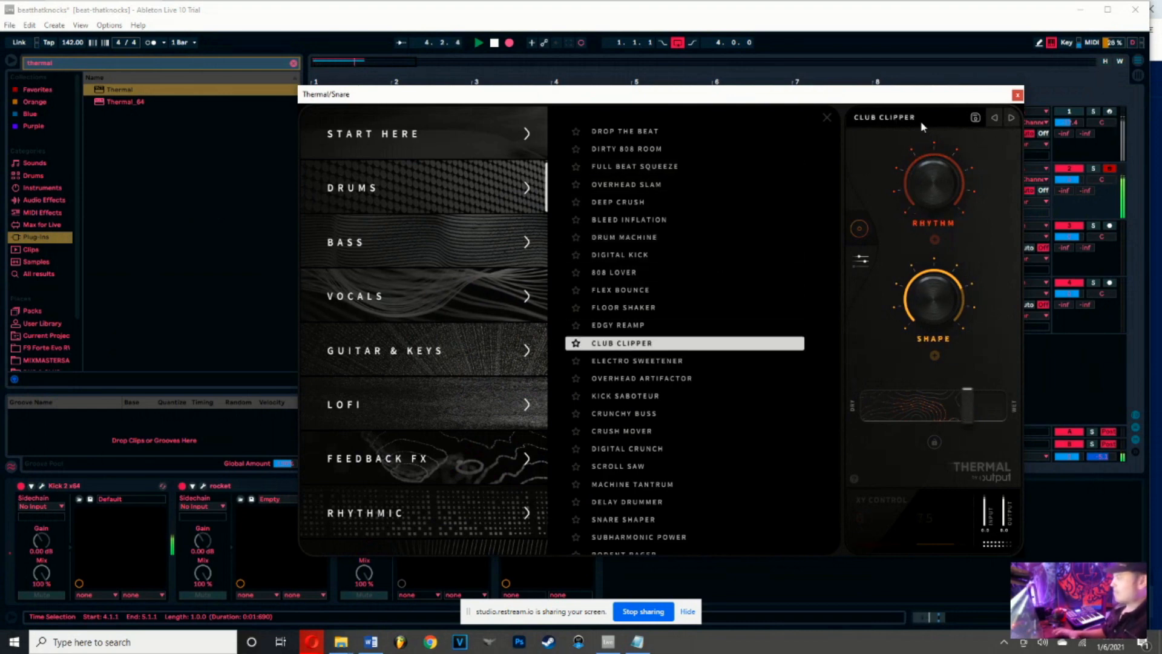
# Adjust the Club Clipper preset in Thermal, setting Shape to 78%, Rhythm to 60% and Dry/Wet to 83%
pyautogui.moveTo(937, 276)
pyautogui.mouseDown()
pyautogui.moveTo(930, 299)
pyautogui.moveTo(935, 284)
pyautogui.mouseUp()
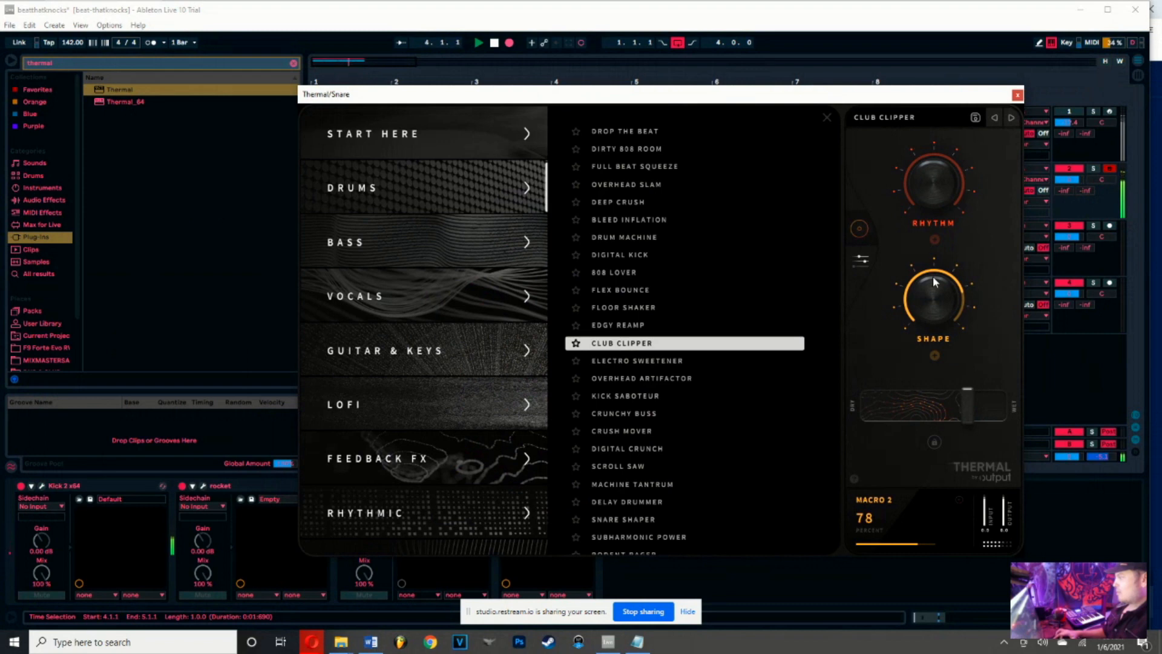
pyautogui.click(940, 184)
pyautogui.moveTo(937, 176); pyautogui.dragTo(951, 141)
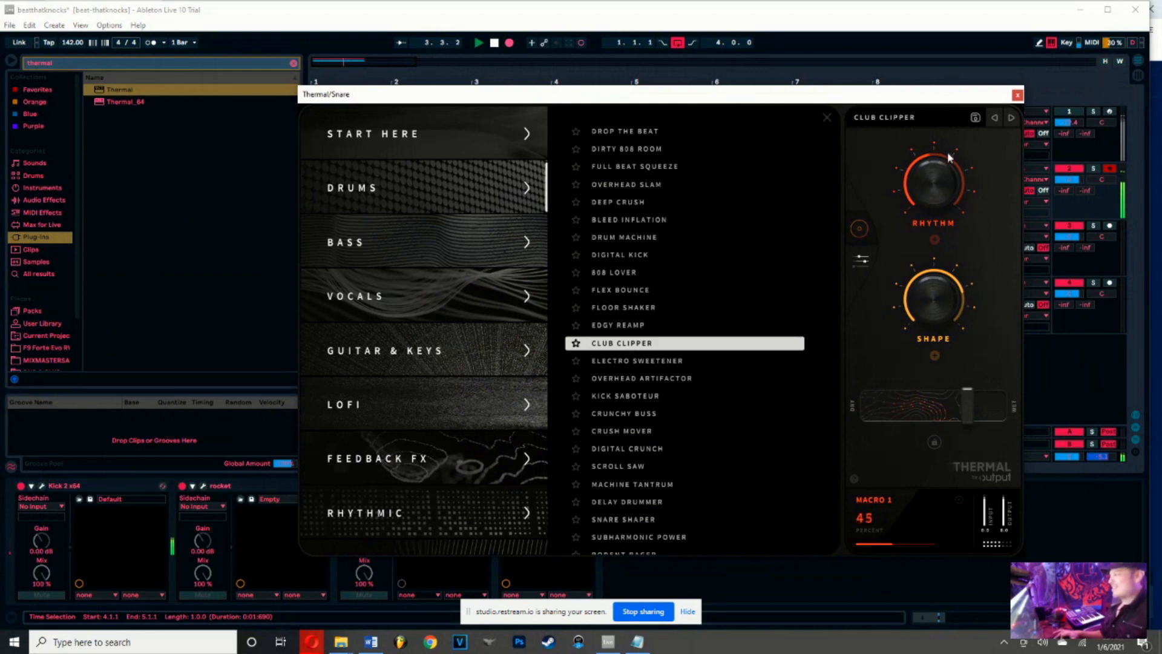
pyautogui.moveTo(948, 158); pyautogui.dragTo(948, 168)
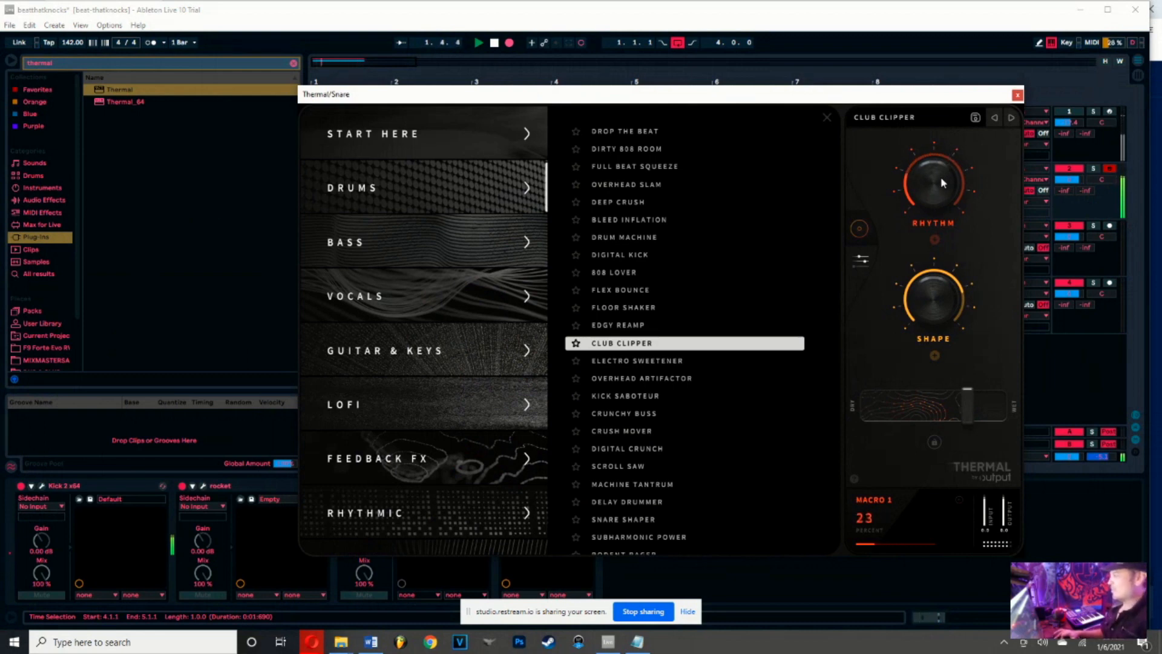
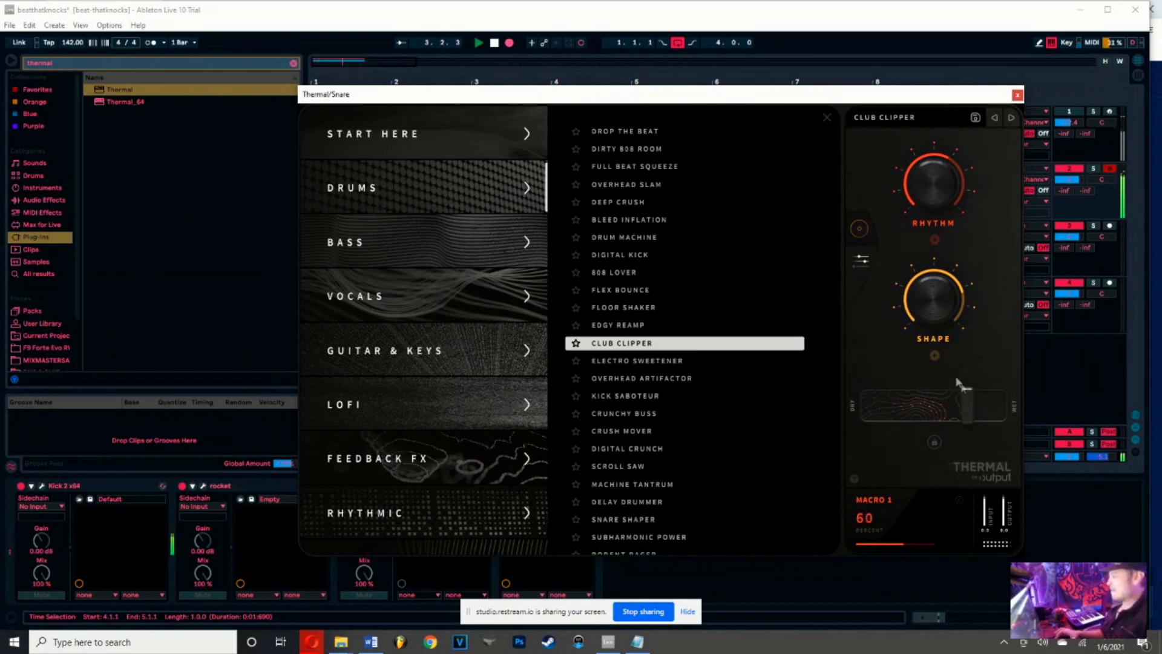
pyautogui.moveTo(966, 395)
pyautogui.mouseDown()
pyautogui.moveTo(956, 396)
pyautogui.moveTo(975, 398)
pyautogui.mouseUp()
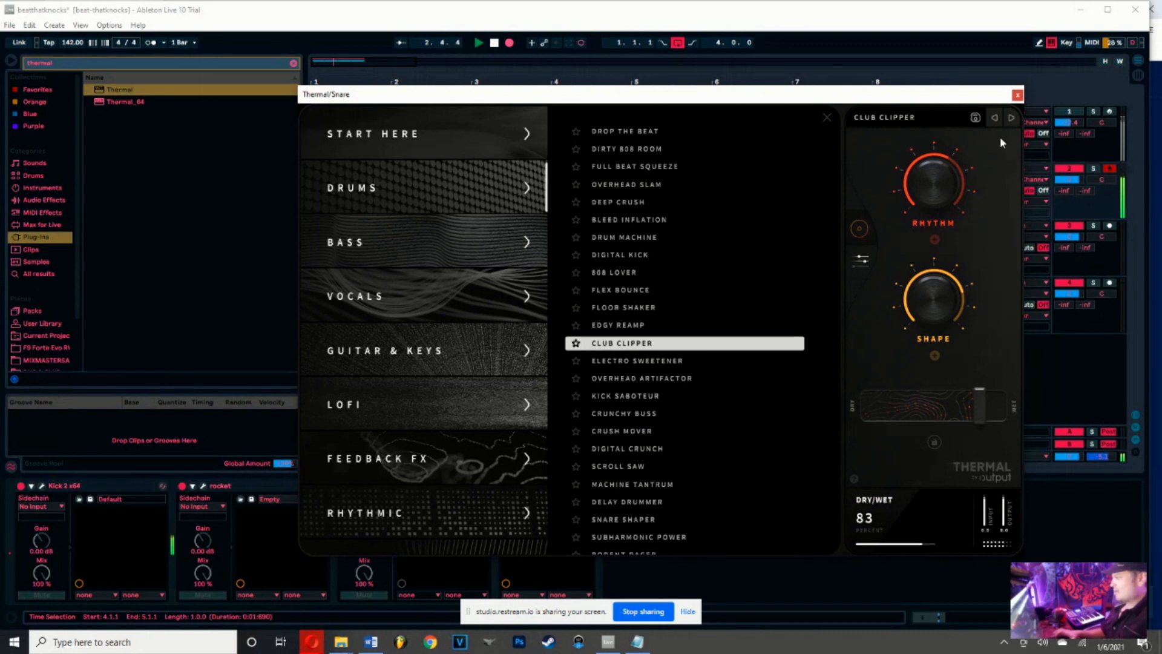
# Close the Thermal window and switch iZotope Trash 2 off in the Snare track's device chain
pyautogui.click(1018, 95)
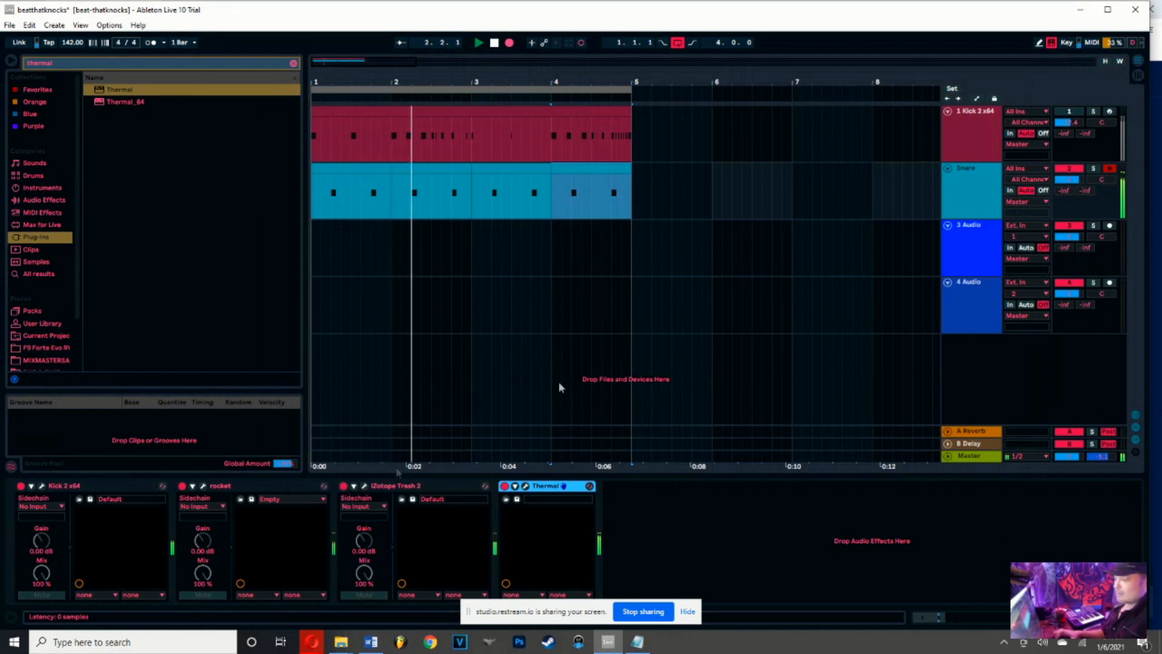
pyautogui.click(365, 487)
pyautogui.click(848, 120)
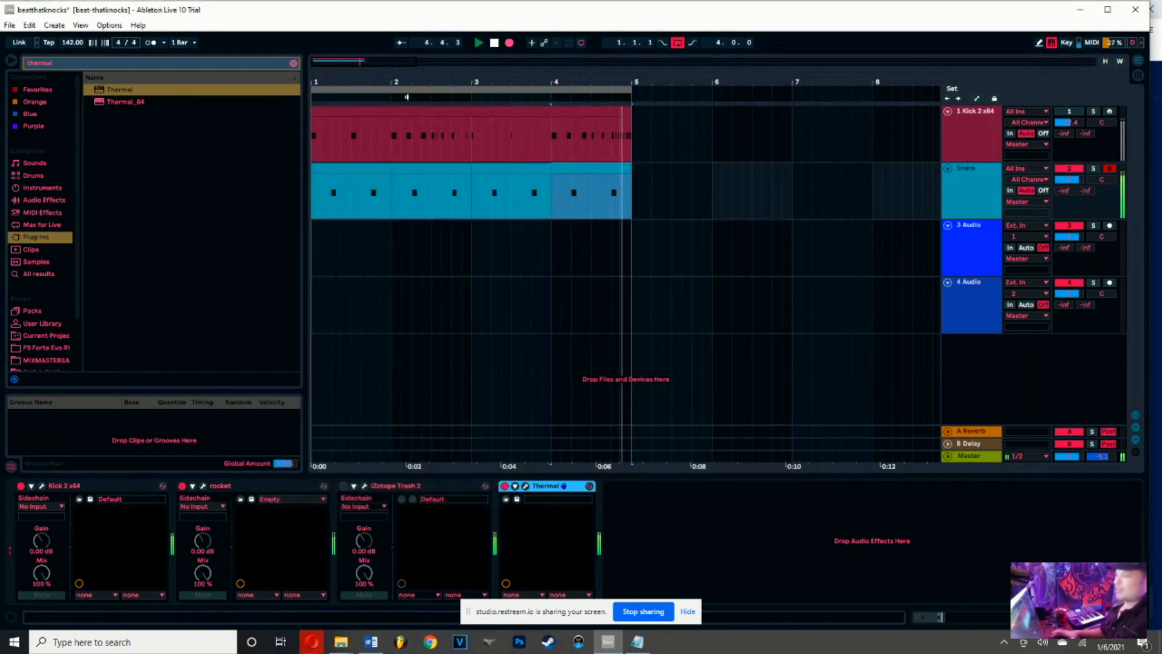
# Search the plug-ins for "smack" and add Smack Attack Stereo after Thermal on the Snare track
pyautogui.moveTo(86, 63); pyautogui.dragTo(1, 58)
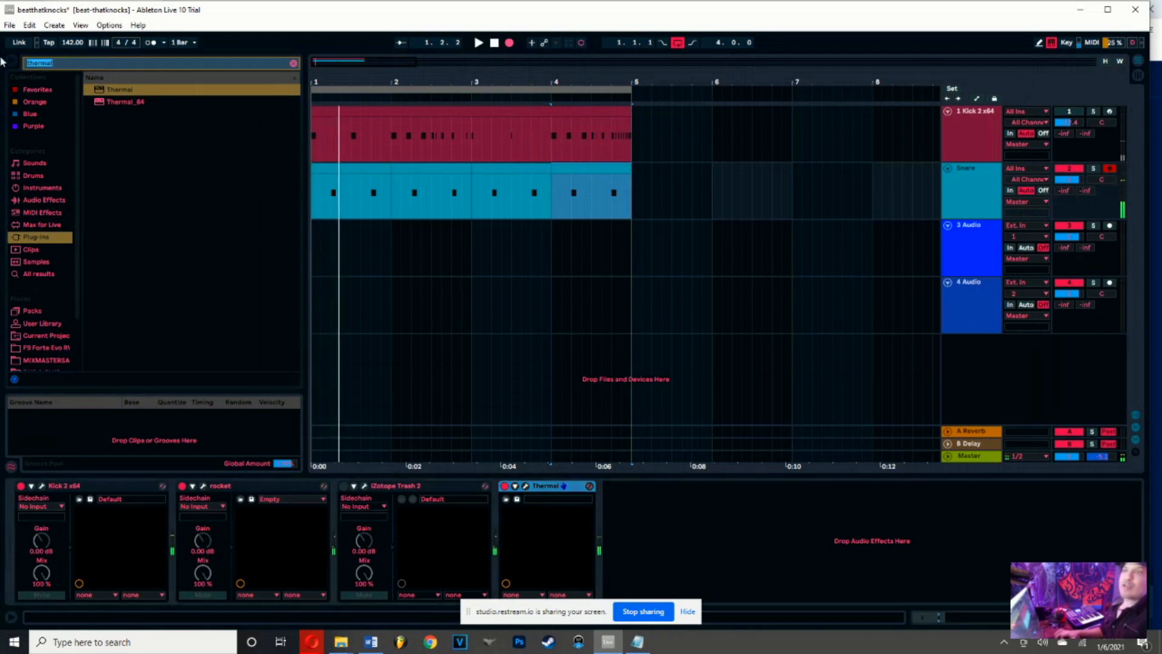
pyautogui.write('smack')
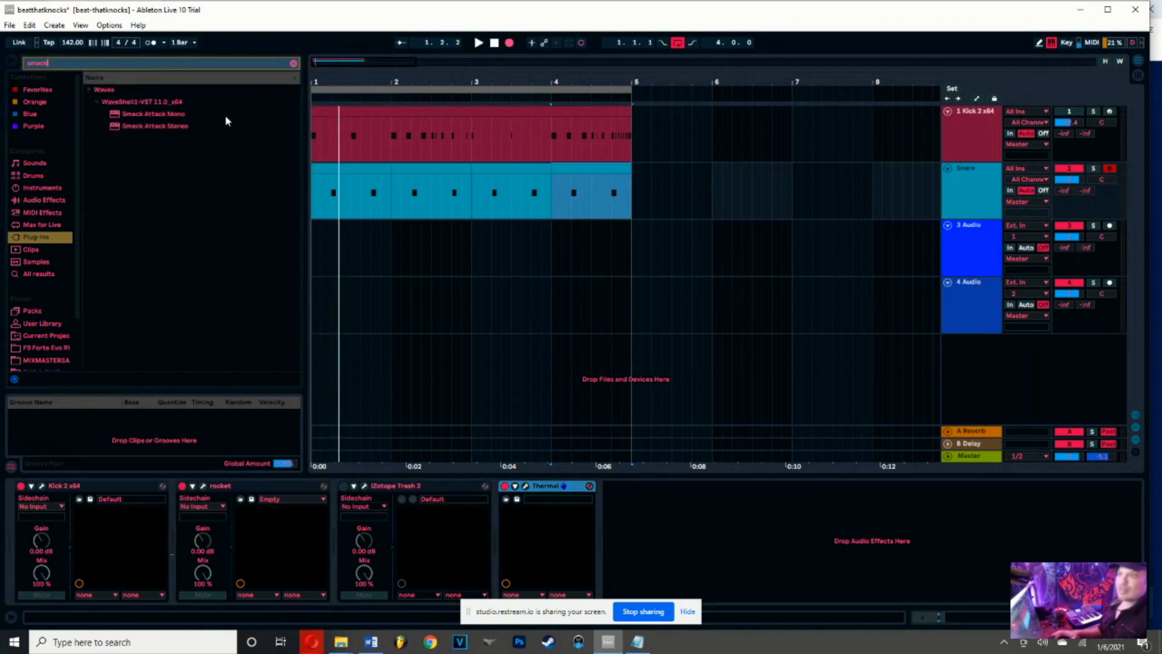
pyautogui.click(148, 128)
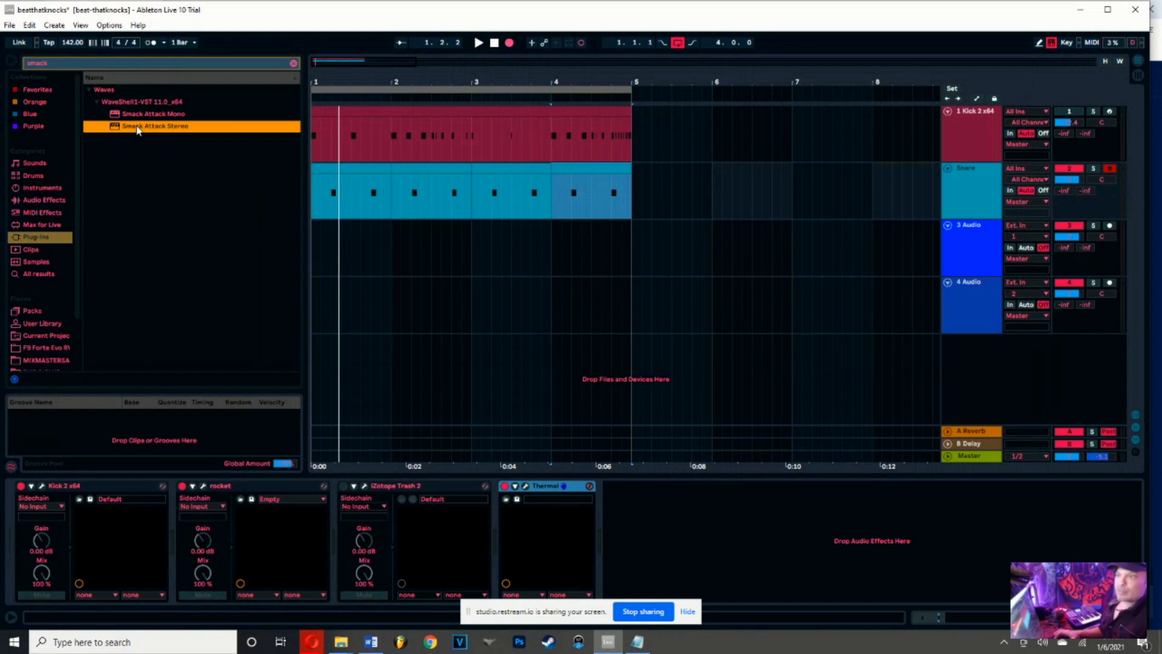
pyautogui.doubleClick(138, 128)
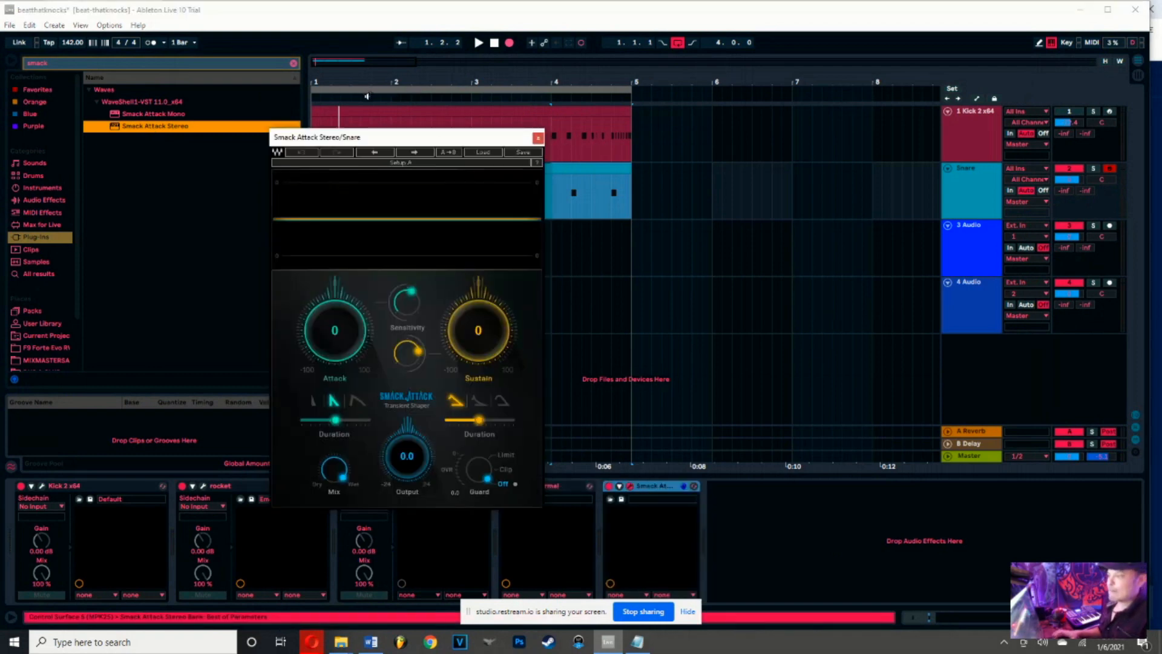
# Play the loop and set Smack Attack's Attack to 3 and Sustain to -9 on the snare
pyautogui.click(366, 96)
pyautogui.moveTo(343, 345); pyautogui.dragTo(343, 336)
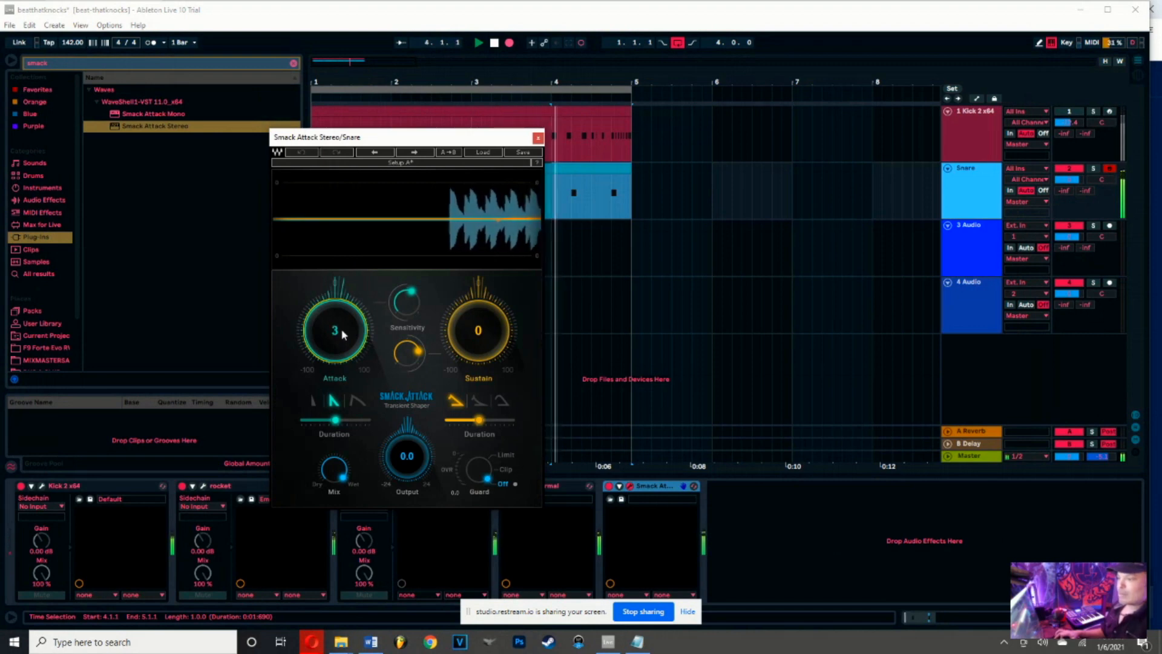
pyautogui.moveTo(486, 341); pyautogui.dragTo(476, 356)
# Choose the middle sustain shape with a slightly longer sustain duration and the narrowest attack shape in Smack Attack
pyautogui.click(483, 400)
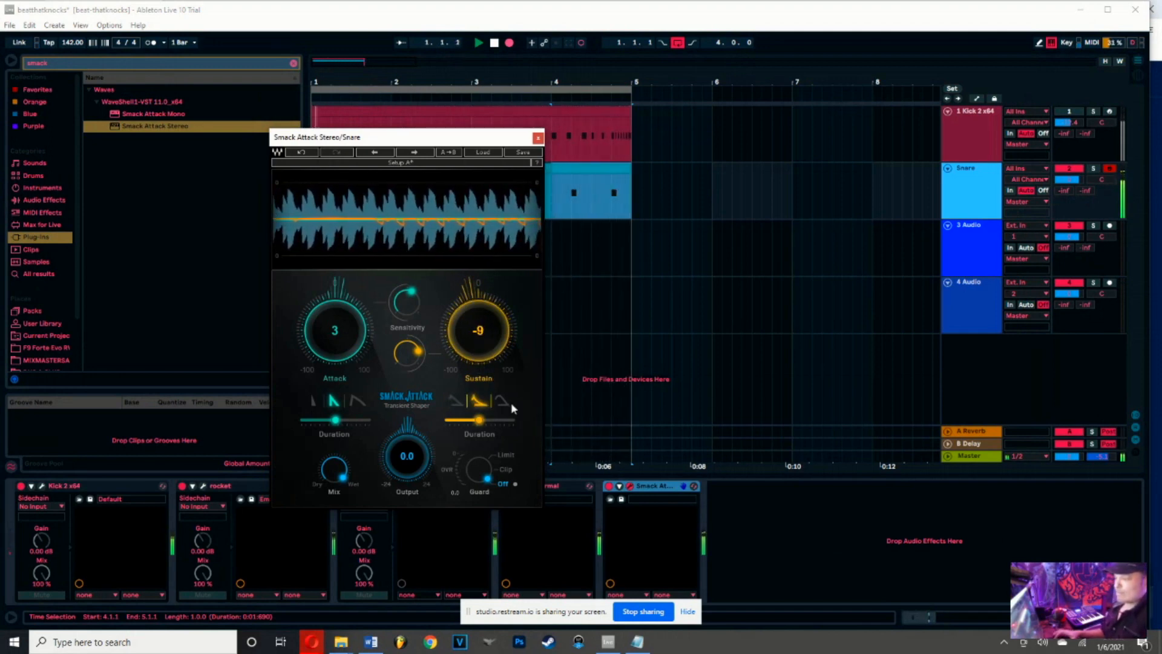
pyautogui.click(455, 401)
pyautogui.click(479, 401)
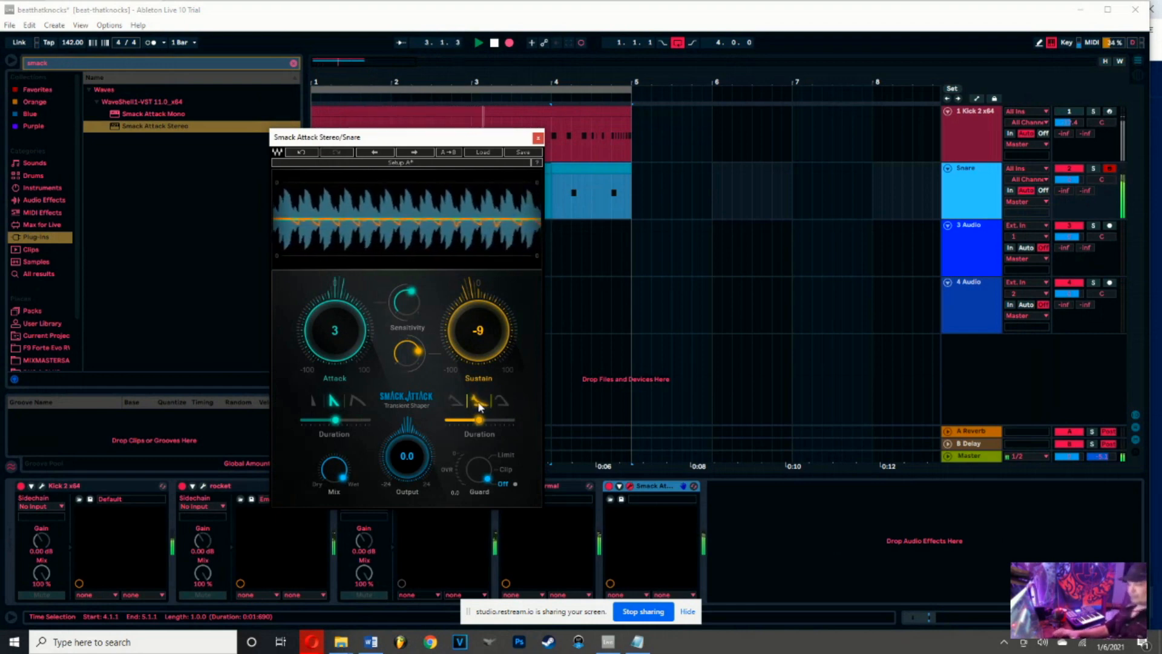
pyautogui.moveTo(479, 420); pyautogui.dragTo(460, 437)
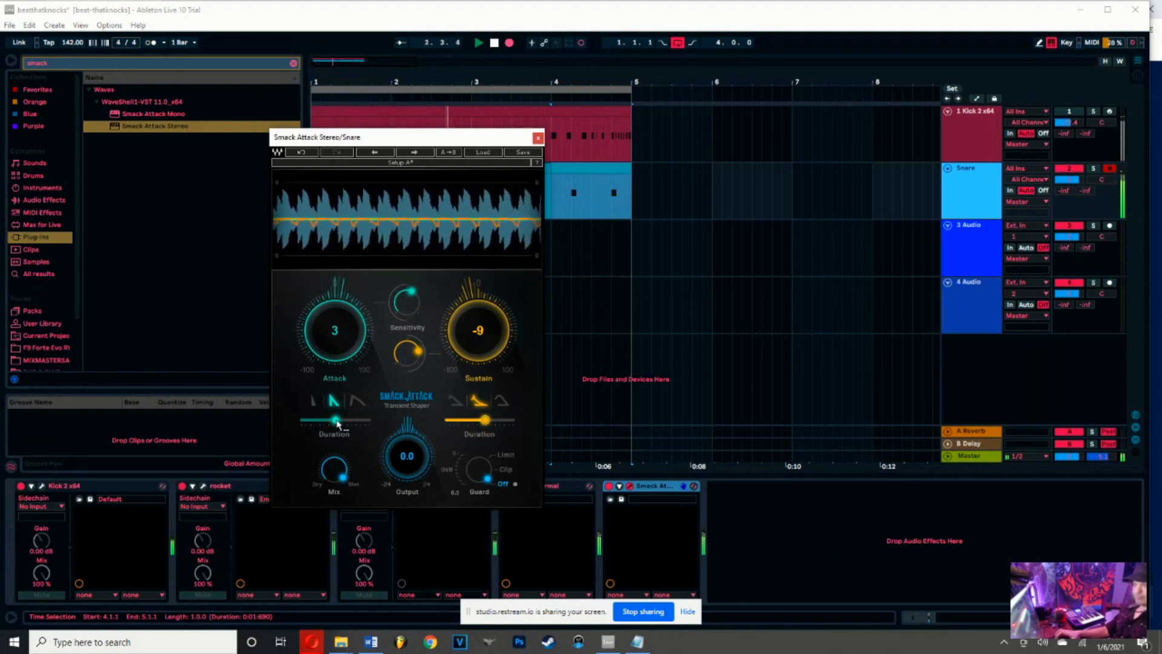
pyautogui.click(357, 402)
pyautogui.click(309, 400)
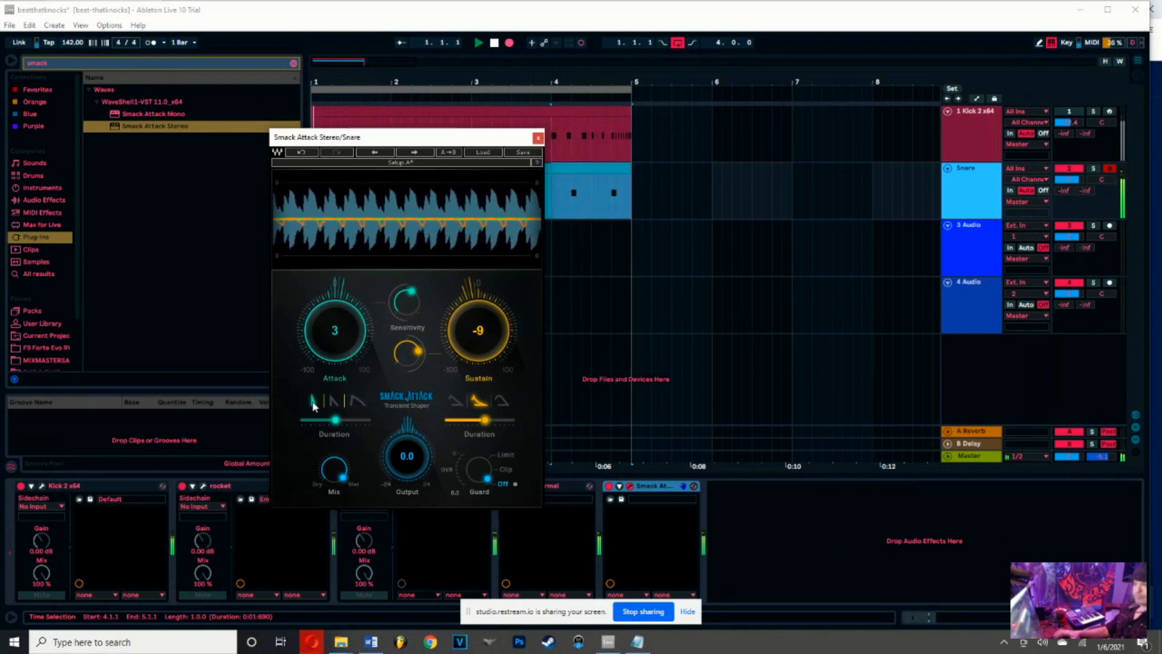
pyautogui.moveTo(338, 426)
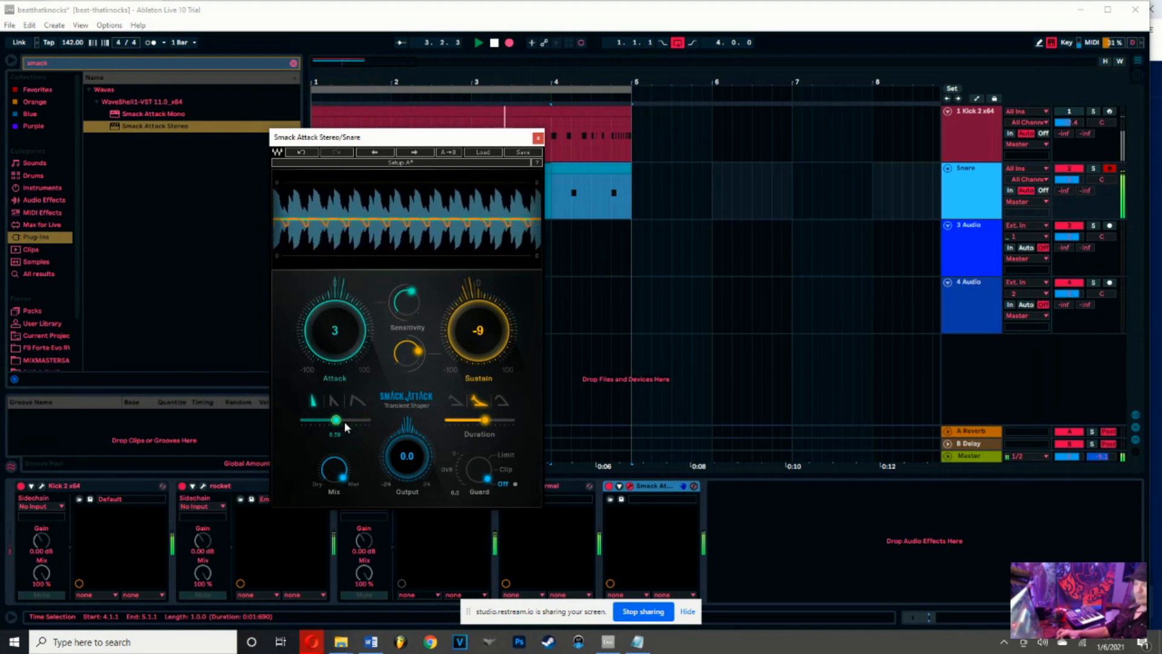
# Set Smack Attack's Guard to Clip, lower its wet mix, and close the plug-in window
pyautogui.click(491, 476)
pyautogui.click(501, 484)
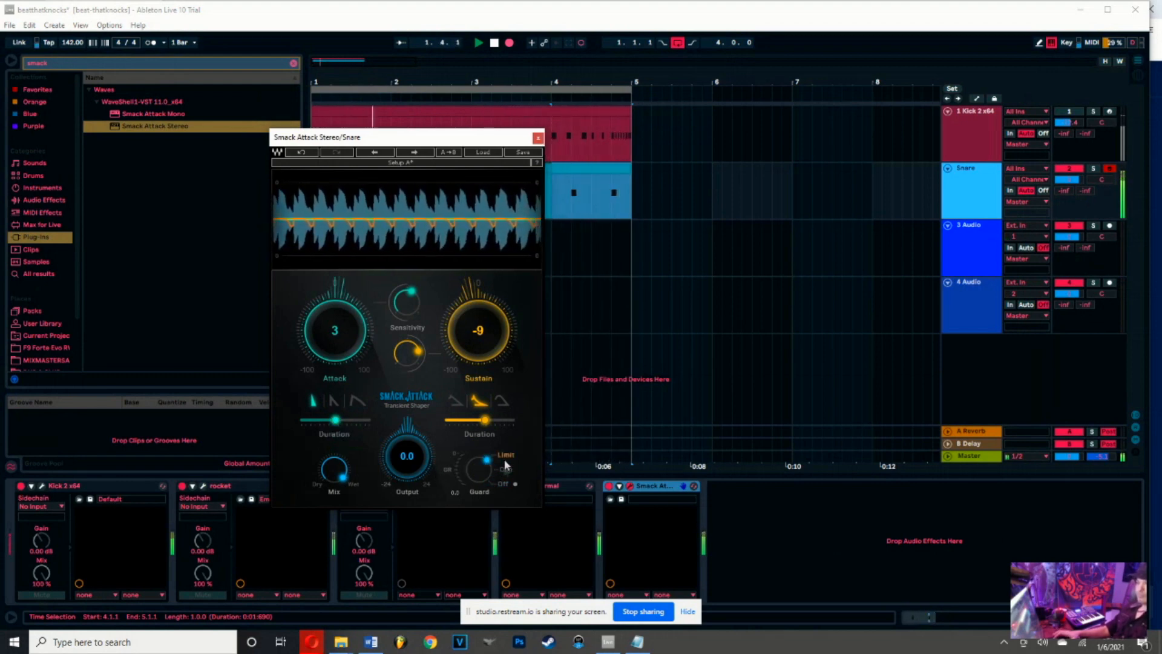
pyautogui.click(505, 469)
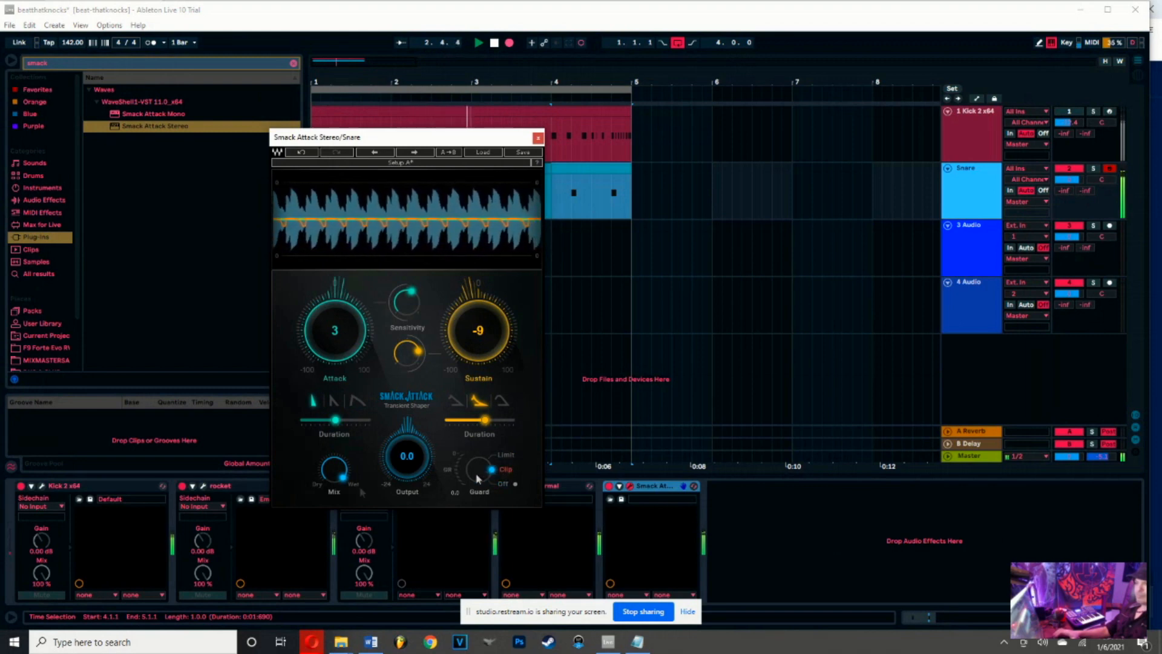
pyautogui.moveTo(341, 468); pyautogui.dragTo(317, 507)
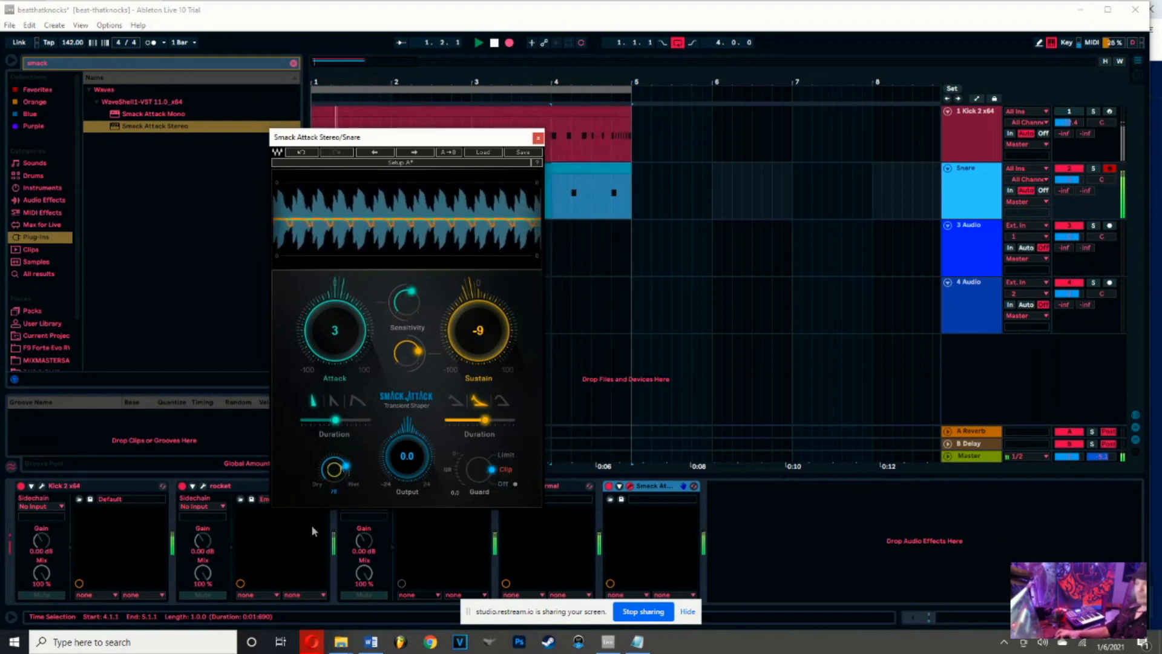
pyautogui.click(538, 137)
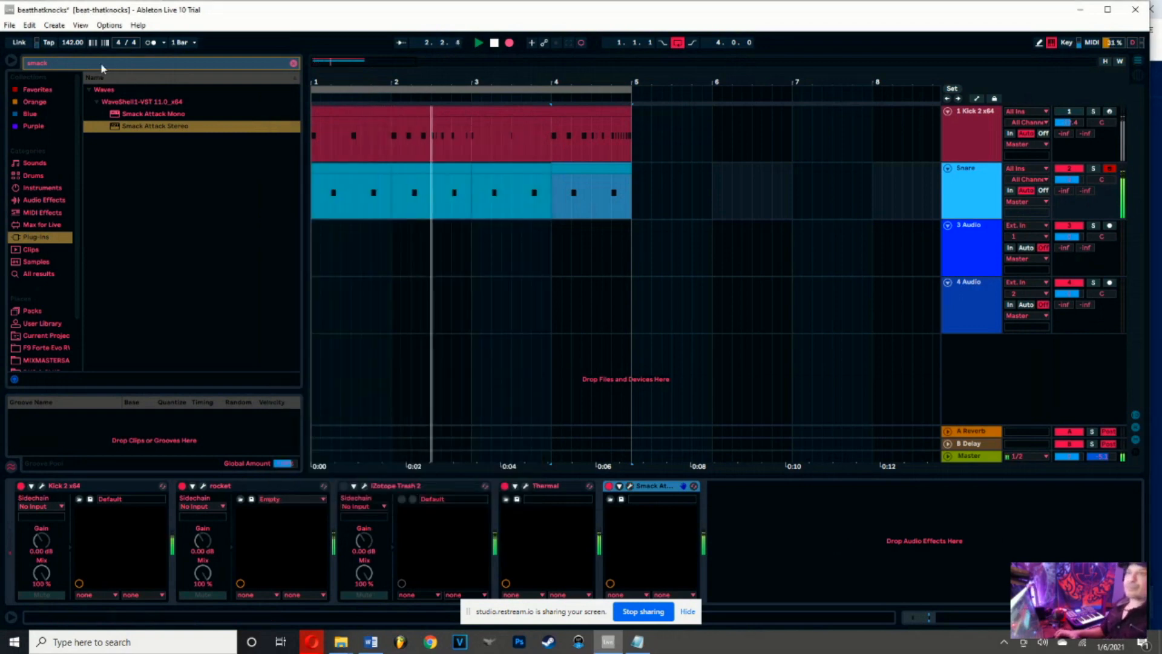
# Search the plug-ins for "jst" and stop playback
pyautogui.press('BackSpace')
pyautogui.press('BackSpace')
pyautogui.press('BackSpace')
pyautogui.press('BackSpace')
pyautogui.press('BackSpace')
pyautogui.write('jst')
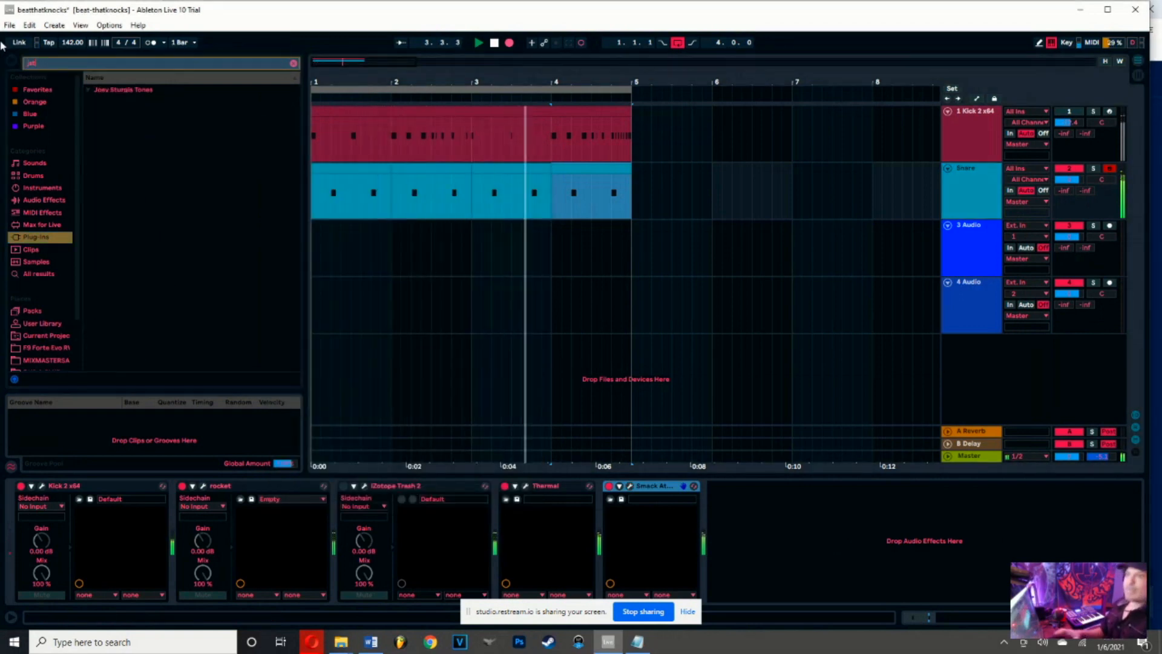
pyautogui.press('space')
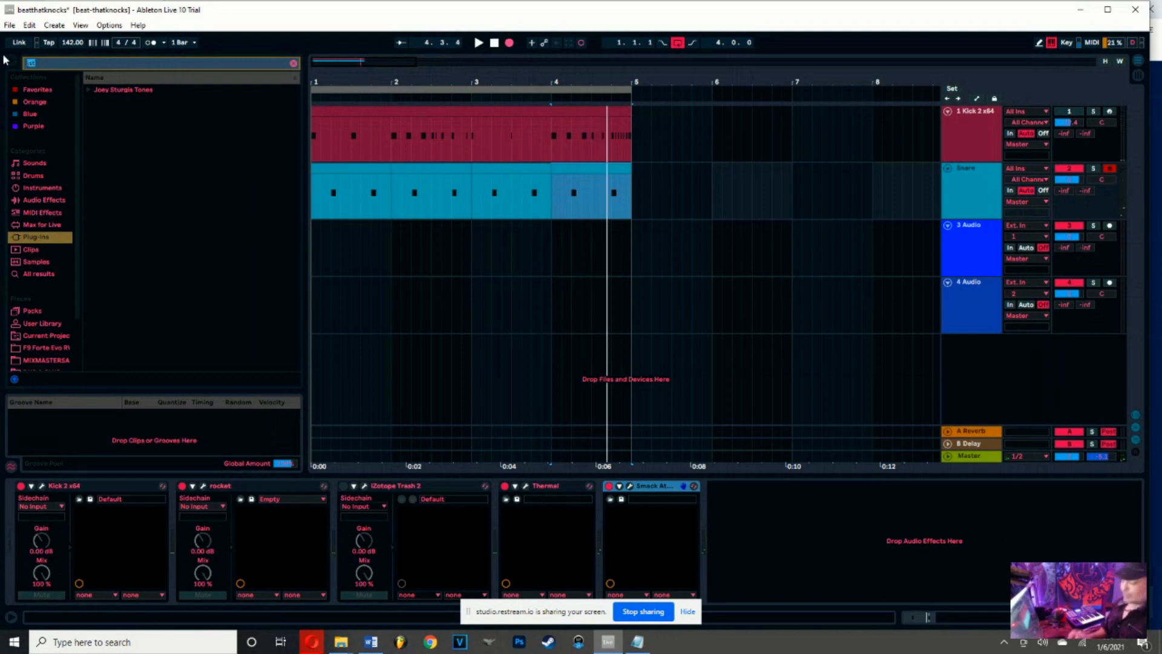
# Search the plug-ins for "nevo" and insert Nevo between rocket and iZotope Trash 2 on the Snare track
pyautogui.write('nevo')
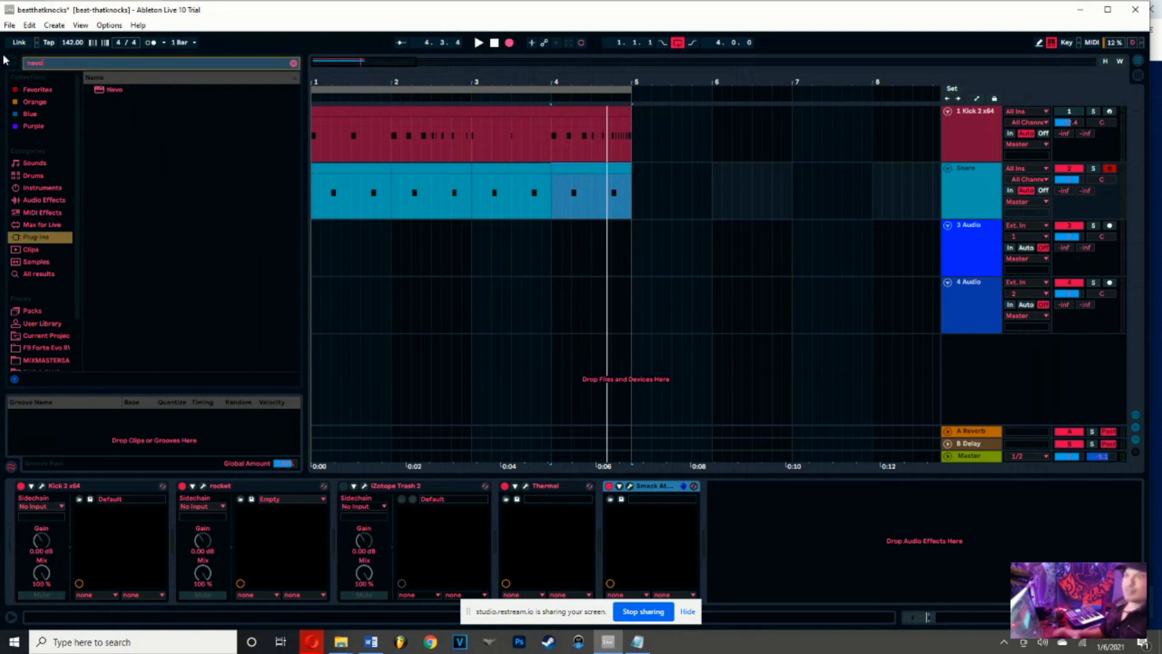
pyautogui.click(114, 91)
pyautogui.moveTo(110, 94); pyautogui.dragTo(373, 414)
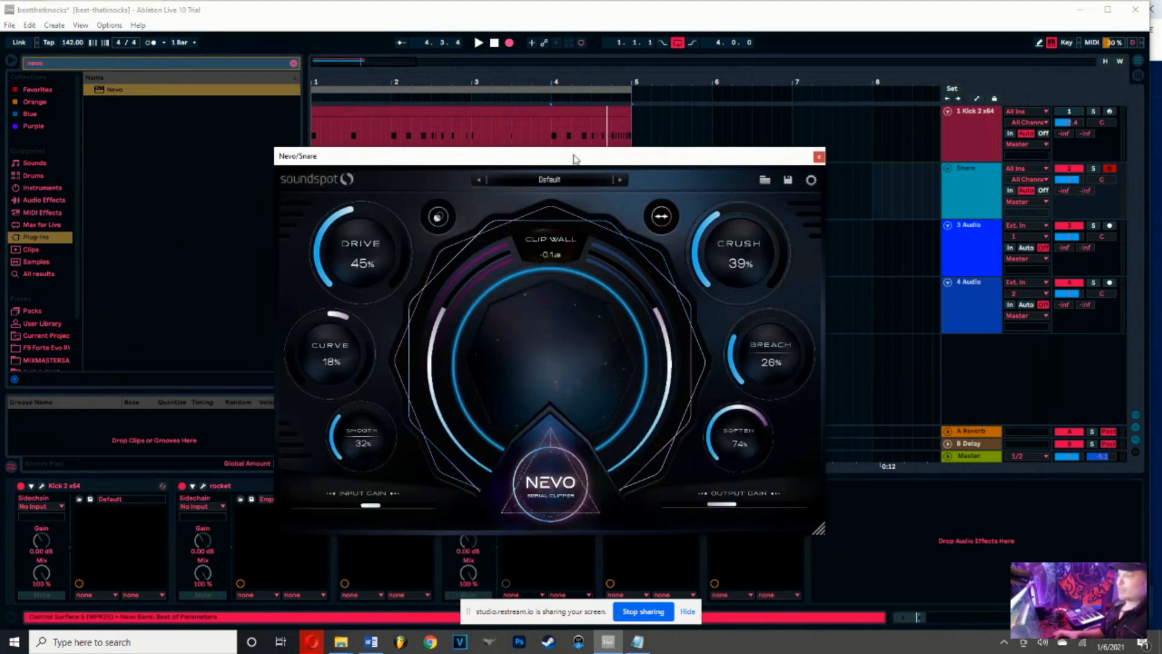
# Move the Nevo window clear of the clips and play the loop from the start to hear Nevo on the snare
pyautogui.moveTo(562, 163); pyautogui.dragTo(621, 122)
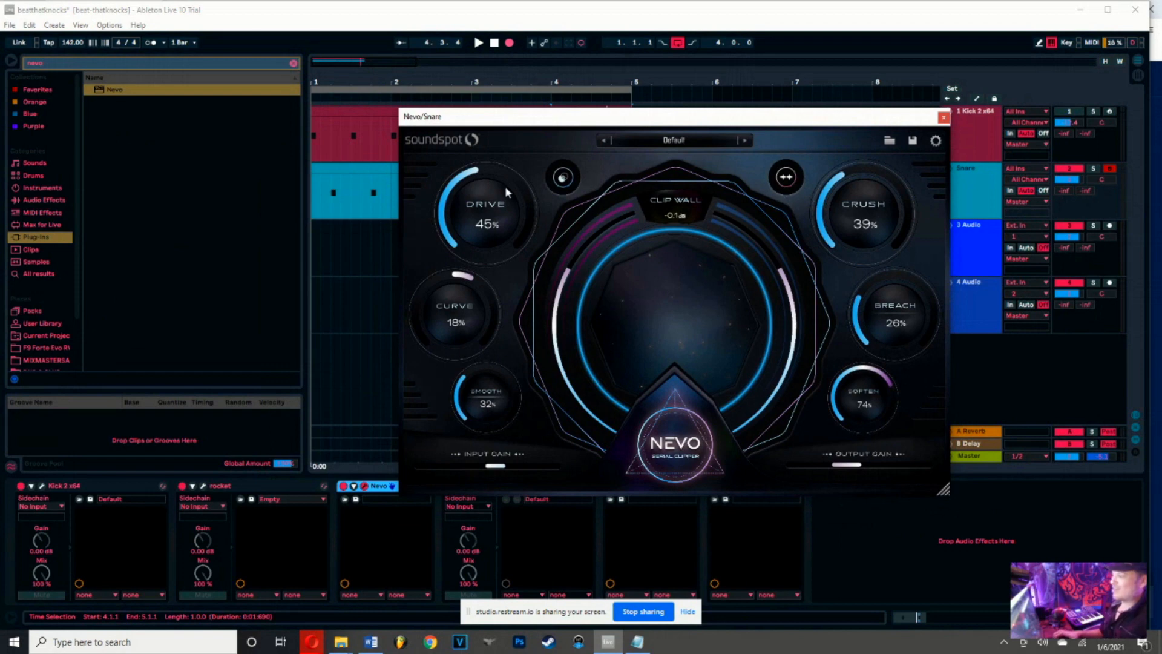
pyautogui.moveTo(462, 120); pyautogui.dragTo(615, 149)
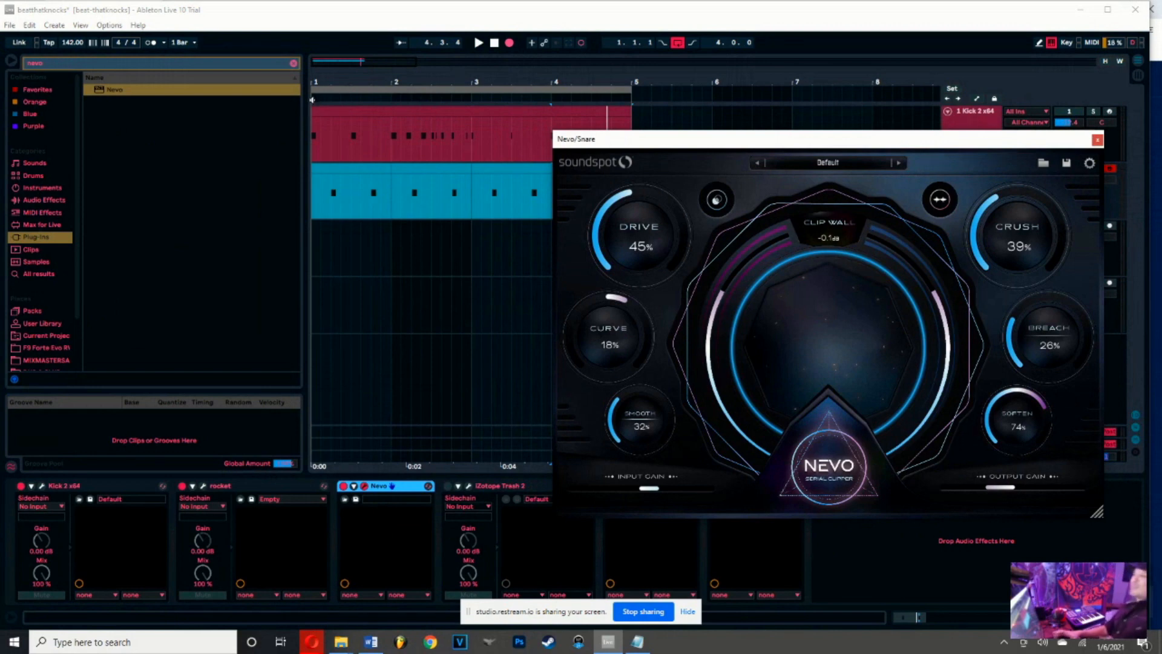
pyautogui.click(310, 96)
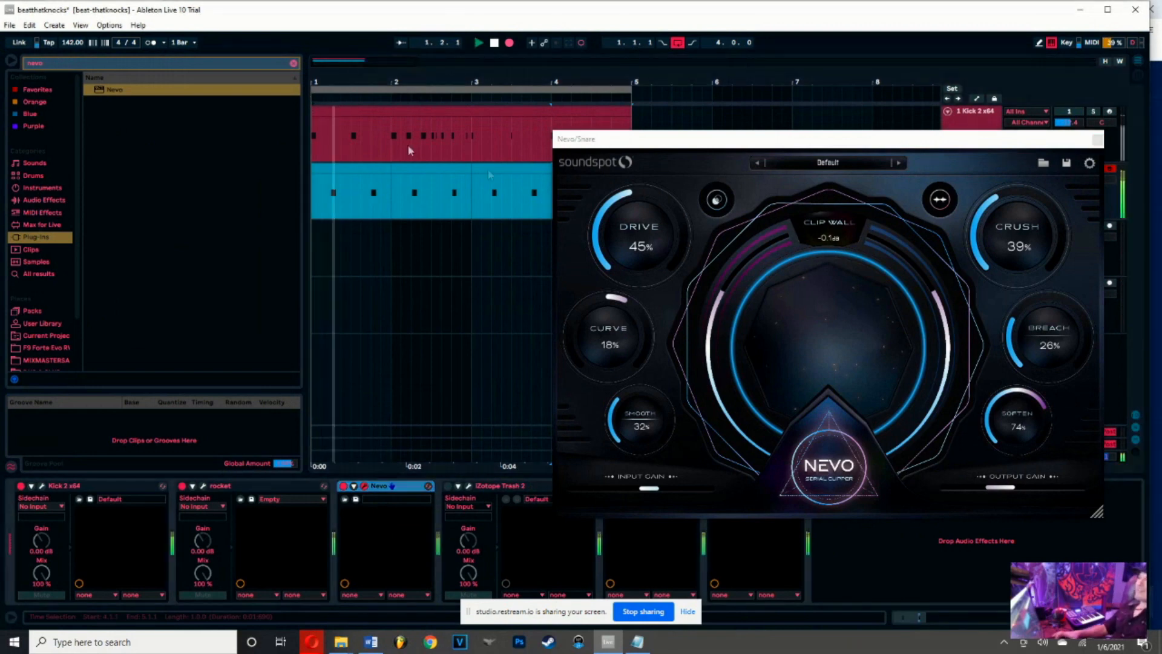
pyautogui.click(787, 143)
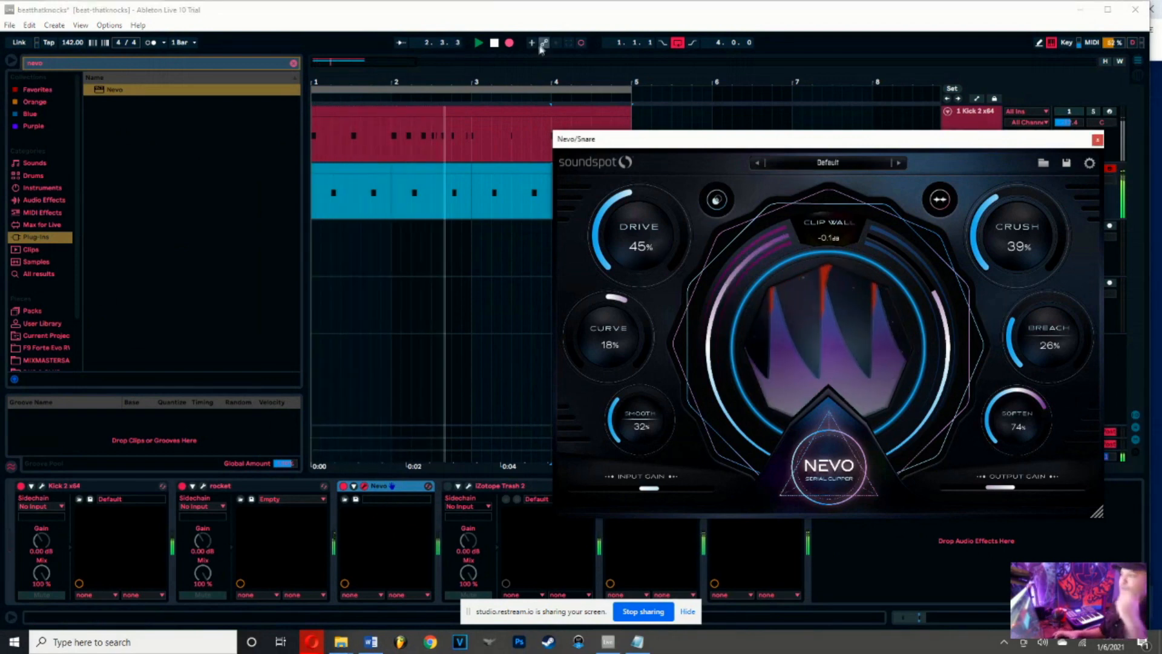
# Restart the loop, raise Nevo's Drive to 50%, and cycle through the drive-side mode options while listening to the snare
pyautogui.click(495, 43)
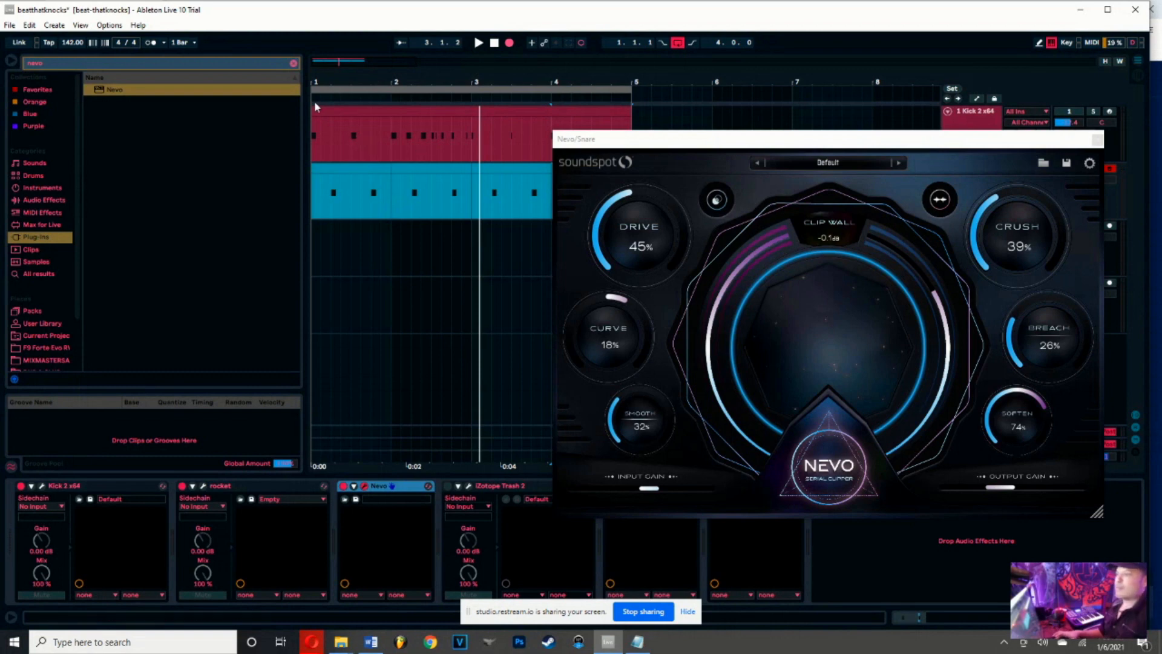
pyautogui.press('space')
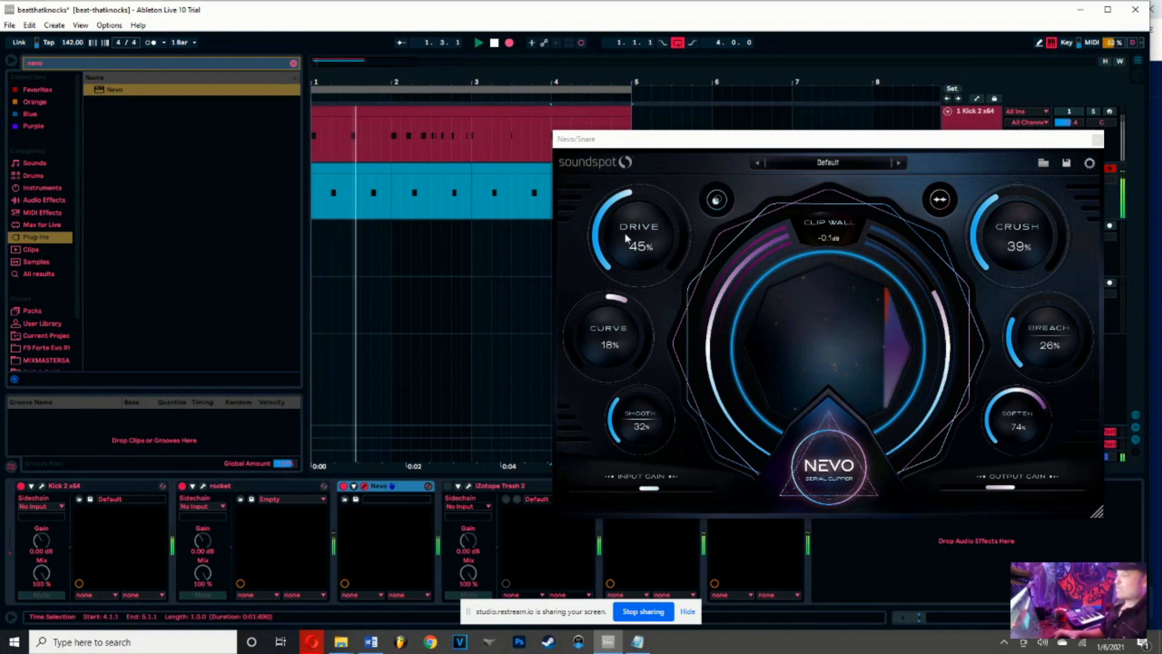
pyautogui.moveTo(627, 226); pyautogui.dragTo(627, 208)
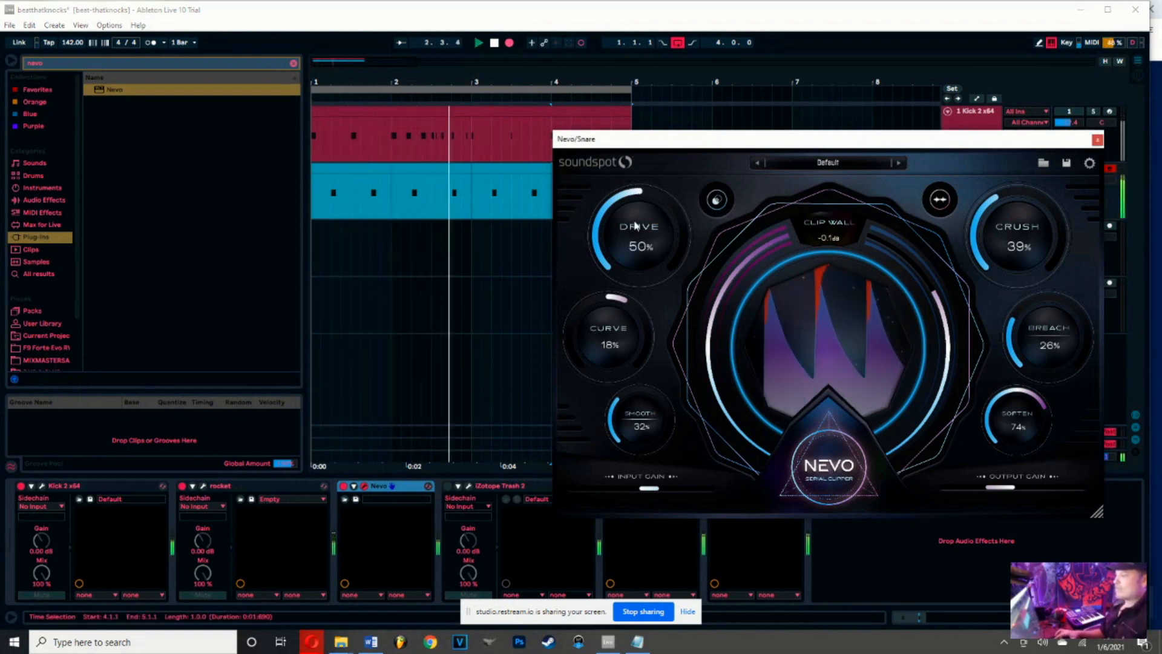
pyautogui.click(724, 206)
pyautogui.click(721, 205)
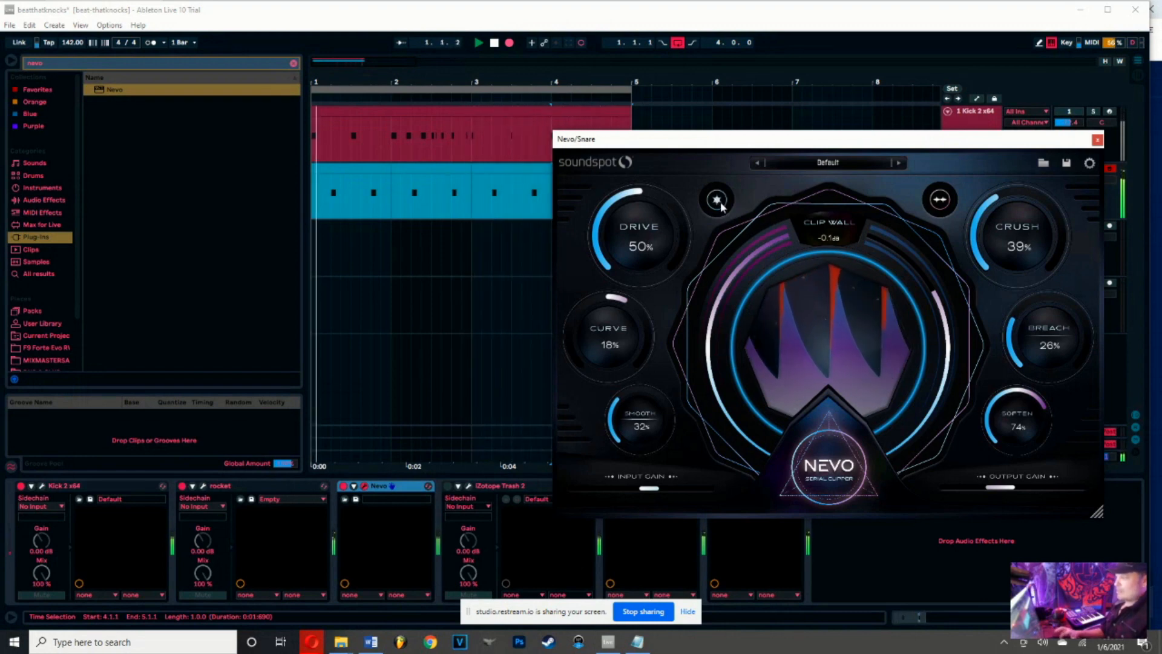
pyautogui.click(718, 204)
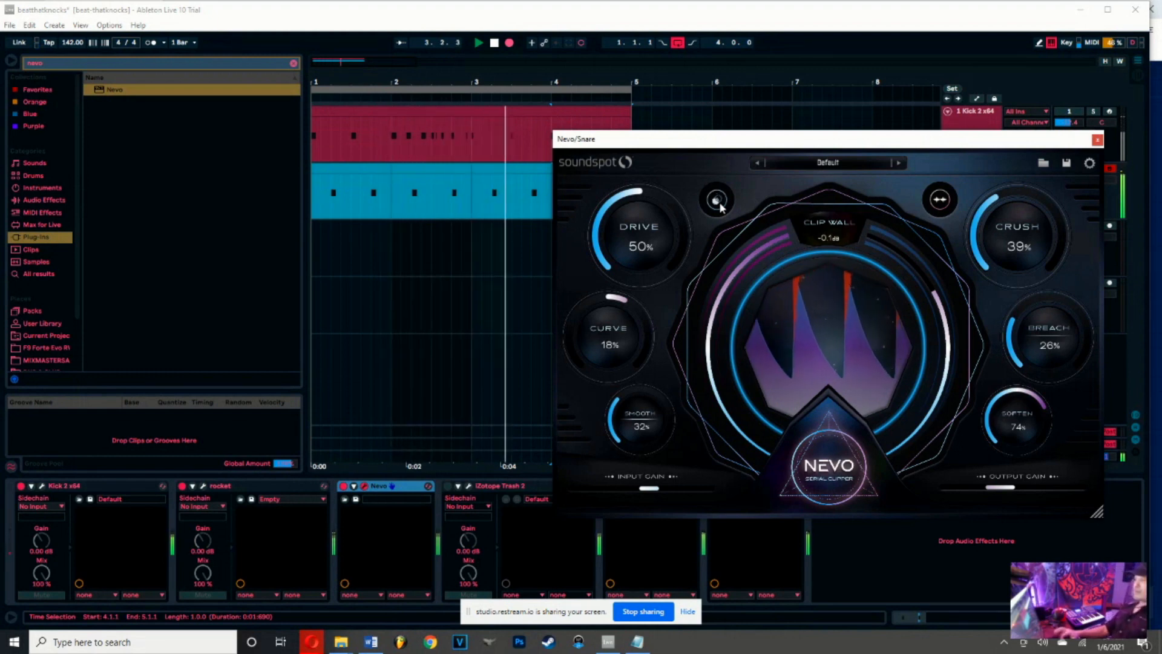
# Set Nevo's Drive to 46%, Curve to 42% and Smooth to 35%
pyautogui.moveTo(642, 237); pyautogui.dragTo(642, 240)
pyautogui.moveTo(617, 318)
pyautogui.mouseDown()
pyautogui.moveTo(616, 303)
pyautogui.moveTo(615, 322)
pyautogui.mouseUp()
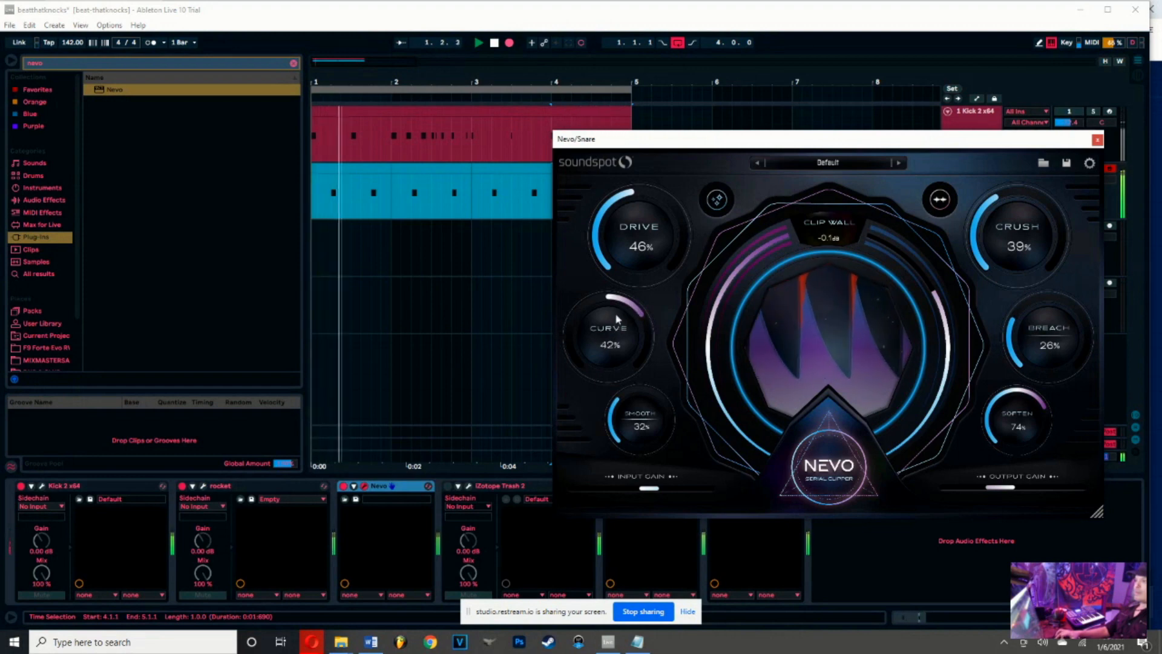
pyautogui.moveTo(643, 404)
pyautogui.mouseDown()
pyautogui.moveTo(628, 435)
pyautogui.moveTo(638, 396)
pyautogui.mouseUp()
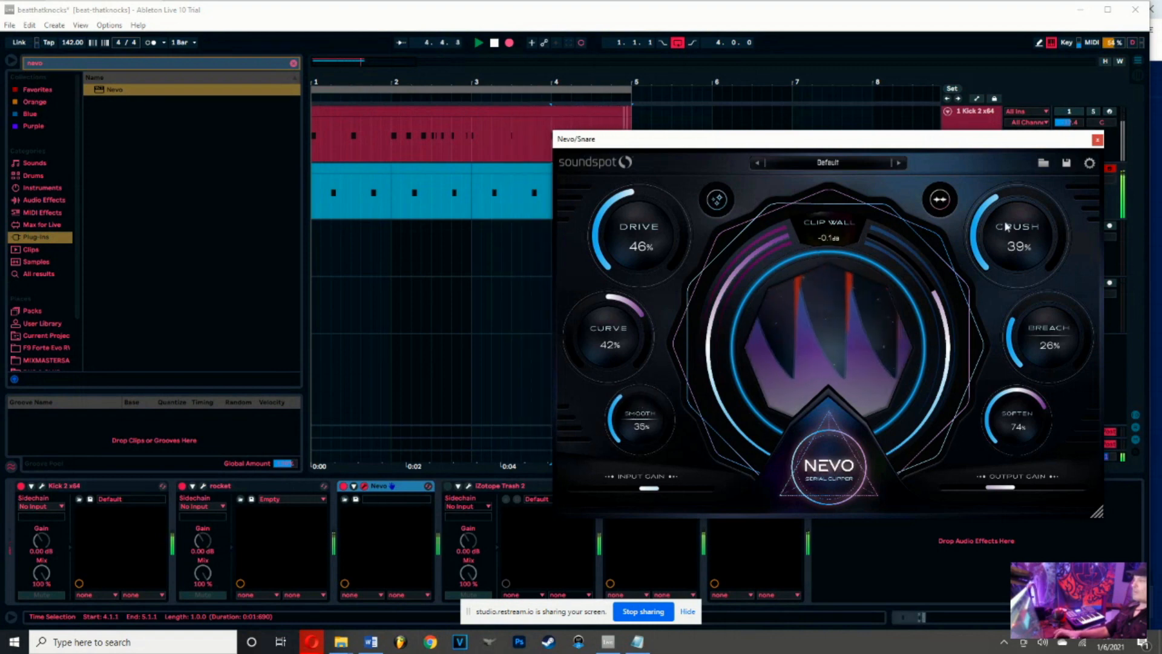
# Raise Nevo's Crush to 65% while the loop plays
pyautogui.moveTo(1005, 220); pyautogui.dragTo(1029, 153)
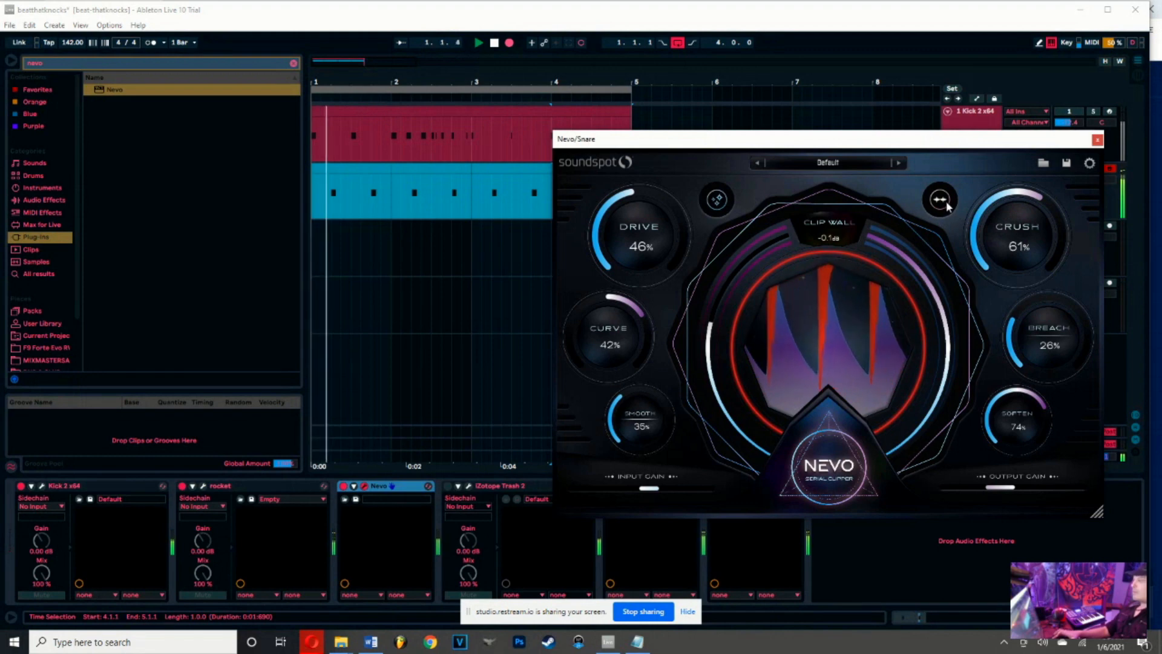
pyautogui.moveTo(1025, 227); pyautogui.dragTo(1026, 223)
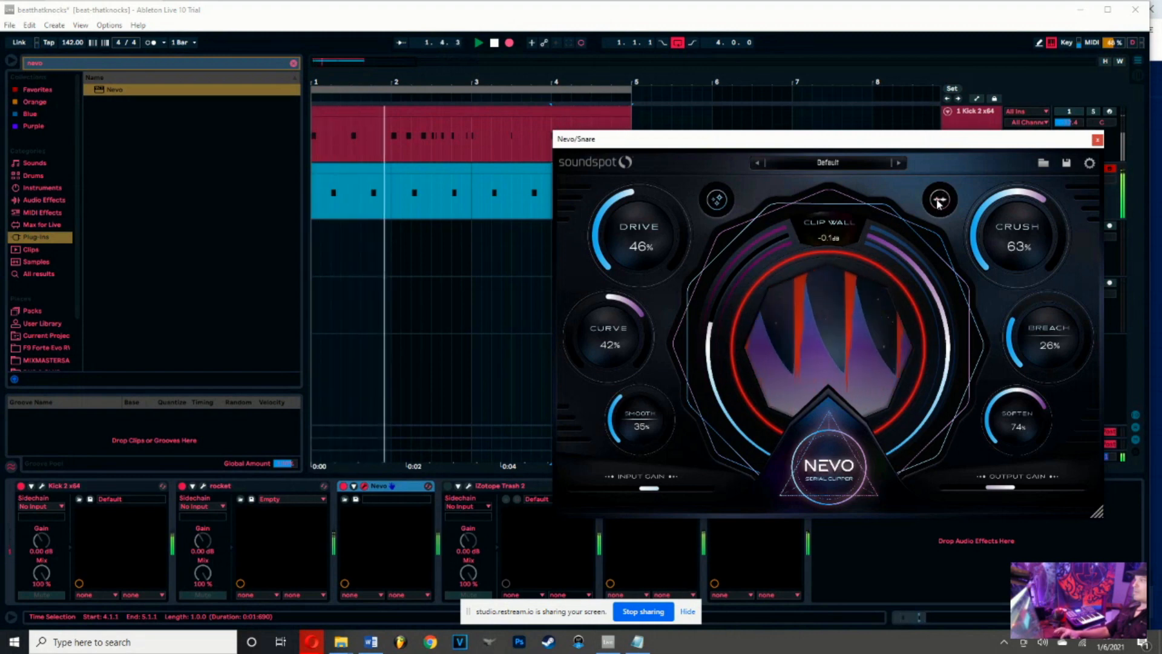
pyautogui.moveTo(1009, 213); pyautogui.dragTo(1012, 219)
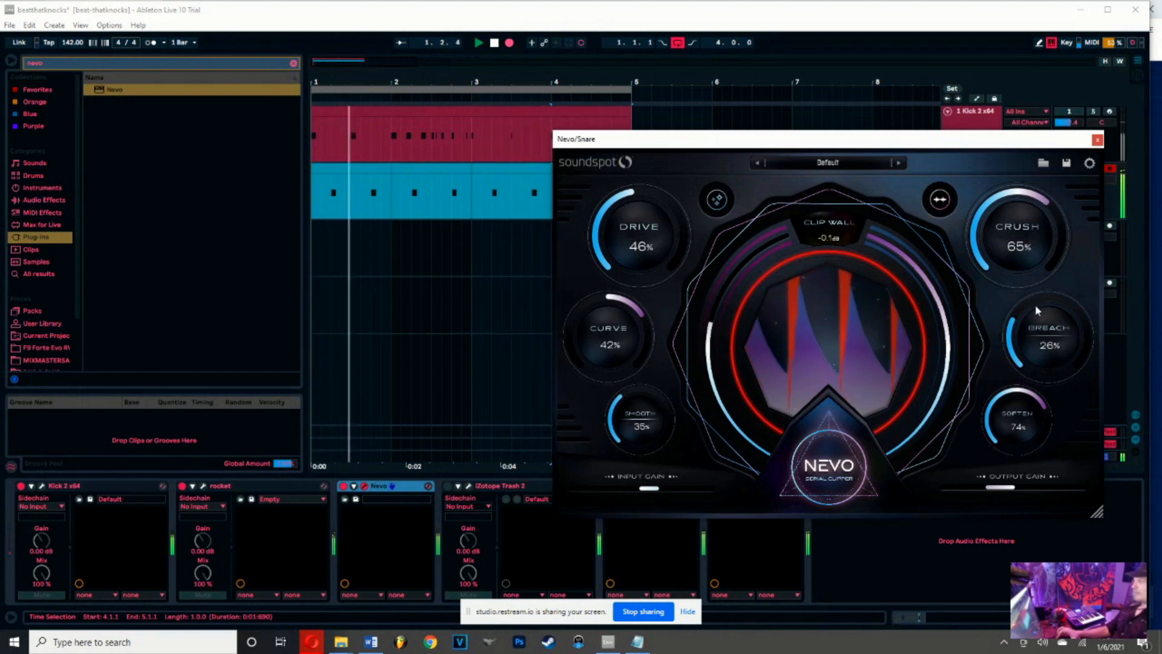
# Set Nevo's Breach to 24% and Soften to 72%, and stop playback
pyautogui.moveTo(1045, 337); pyautogui.dragTo(1080, 223)
pyautogui.moveTo(1061, 275); pyautogui.dragTo(1028, 343)
pyautogui.moveTo(1027, 422); pyautogui.dragTo(991, 422)
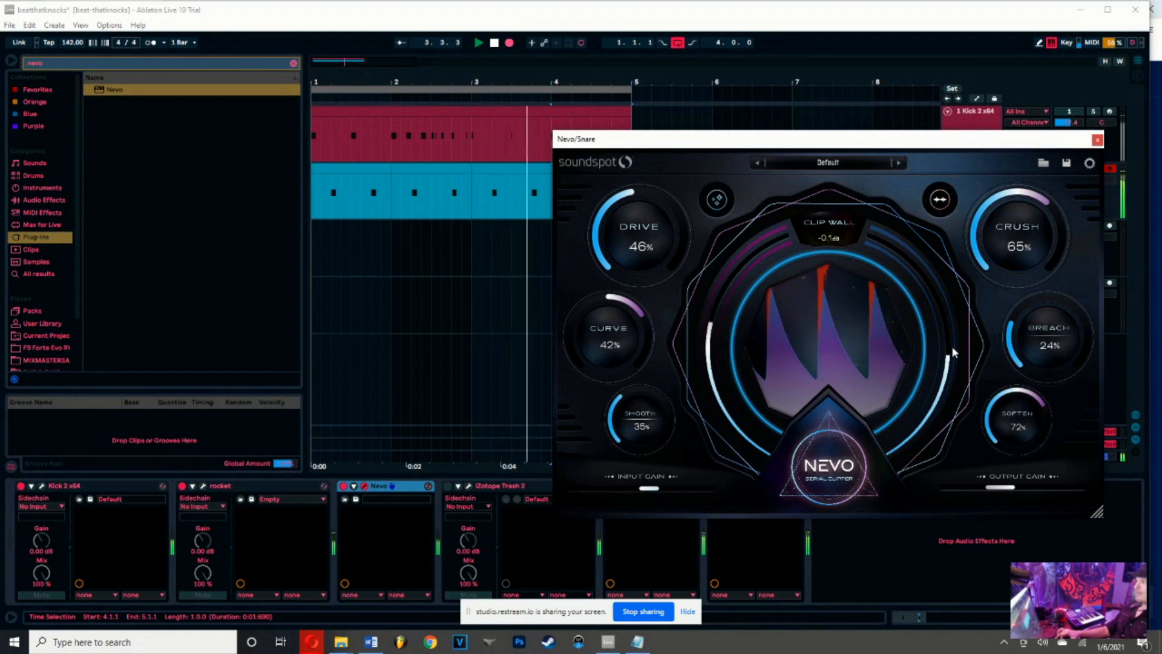
pyautogui.click(495, 43)
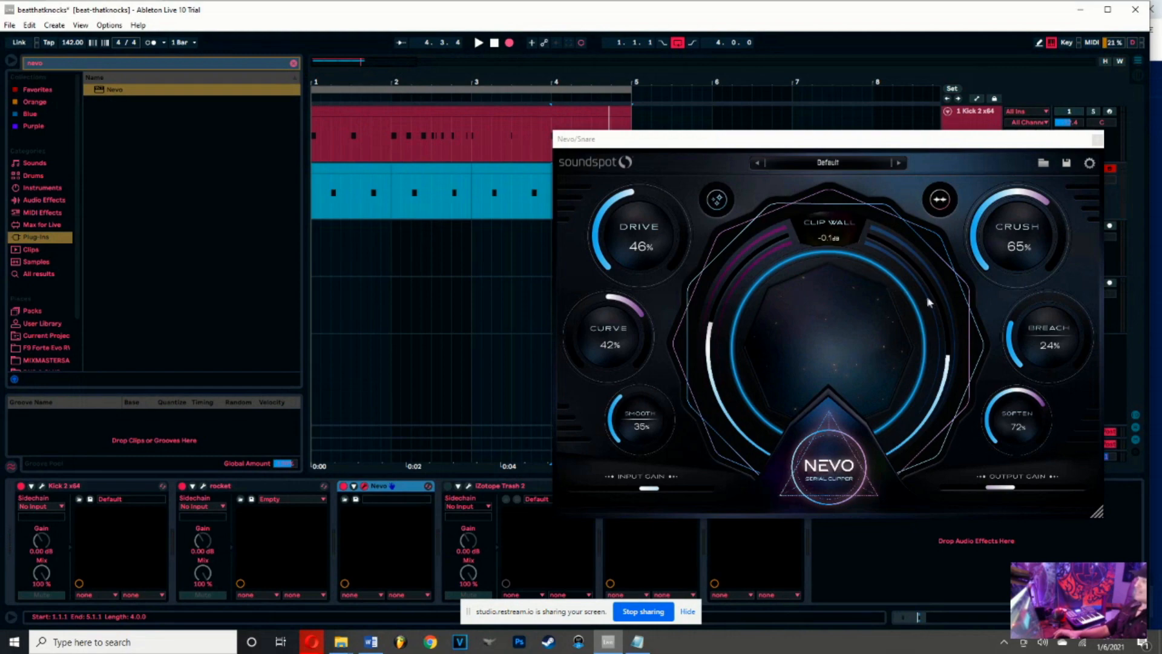
# Move the Nevo window off the clips, play the loop, and toggle Nevo off and on to compare the snare
pyautogui.moveTo(951, 144); pyautogui.dragTo(759, 121)
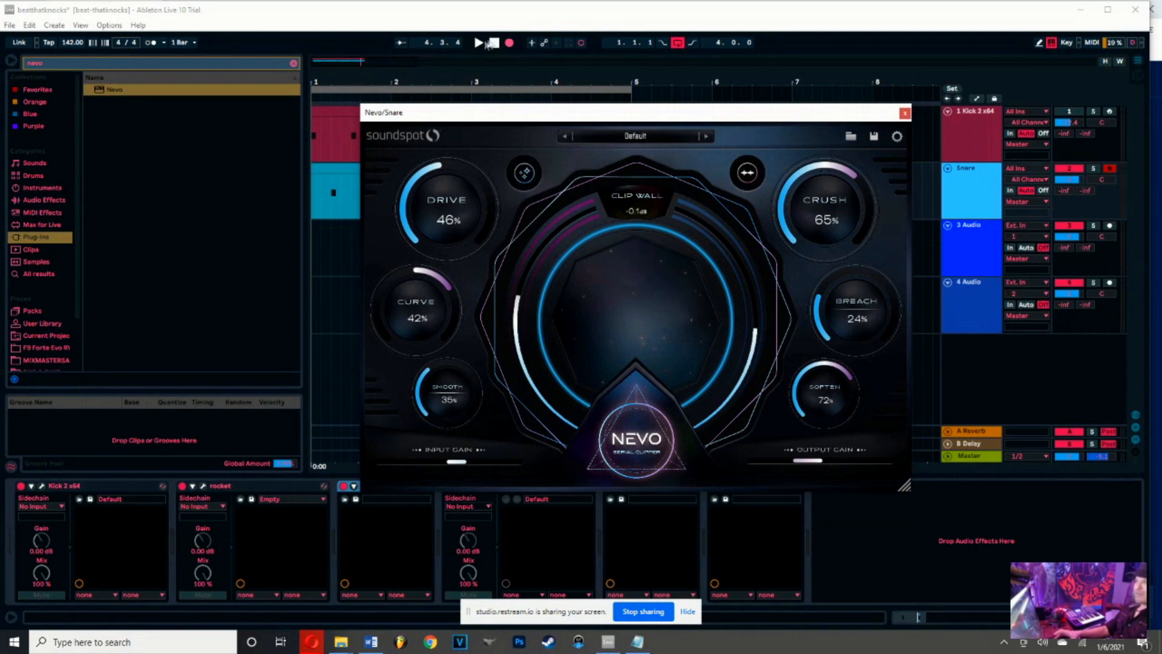
pyautogui.moveTo(545, 115); pyautogui.dragTo(810, 85)
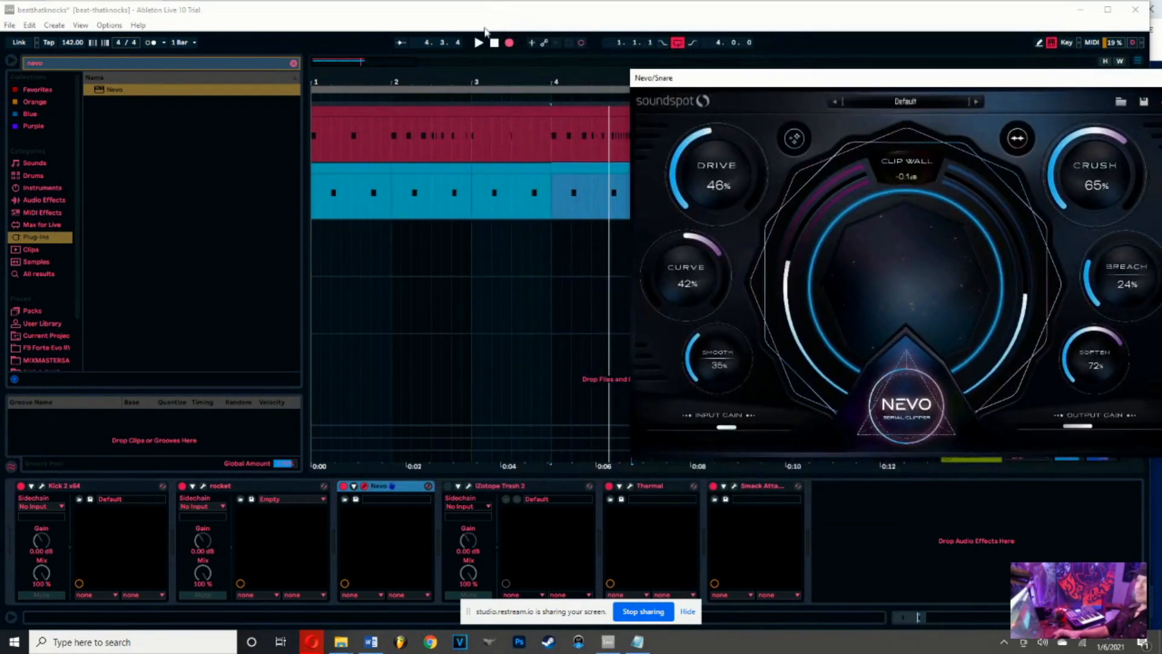
pyautogui.click(479, 43)
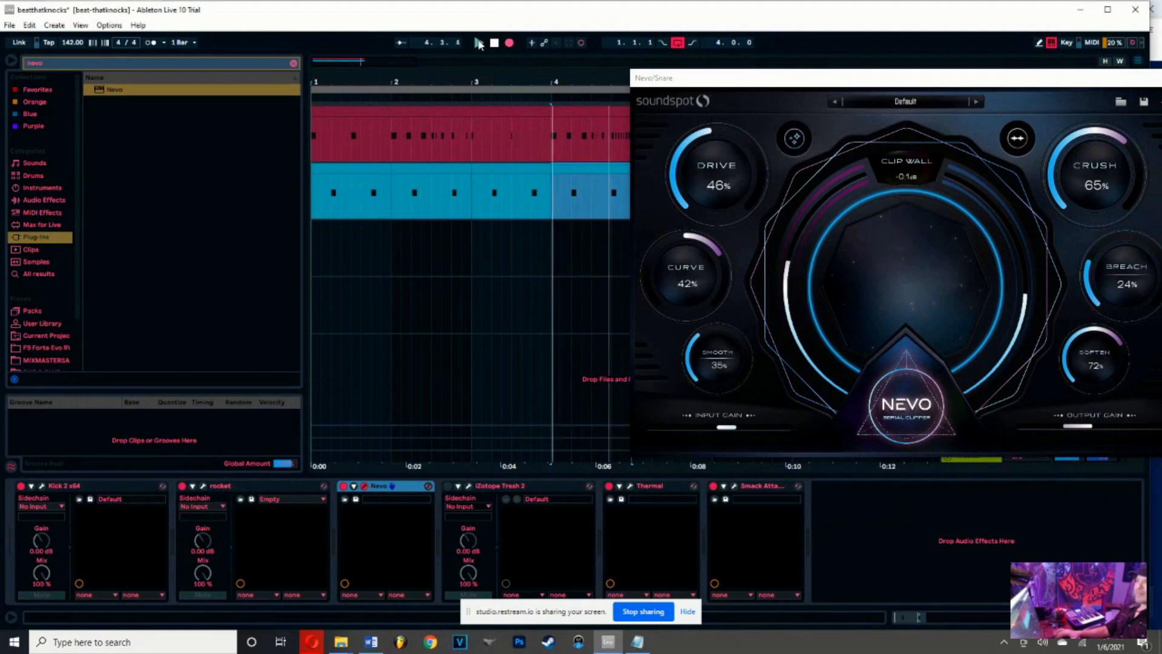
pyautogui.click(343, 486)
pyautogui.click(344, 486)
pyautogui.moveTo(998, 83); pyautogui.dragTo(692, 127)
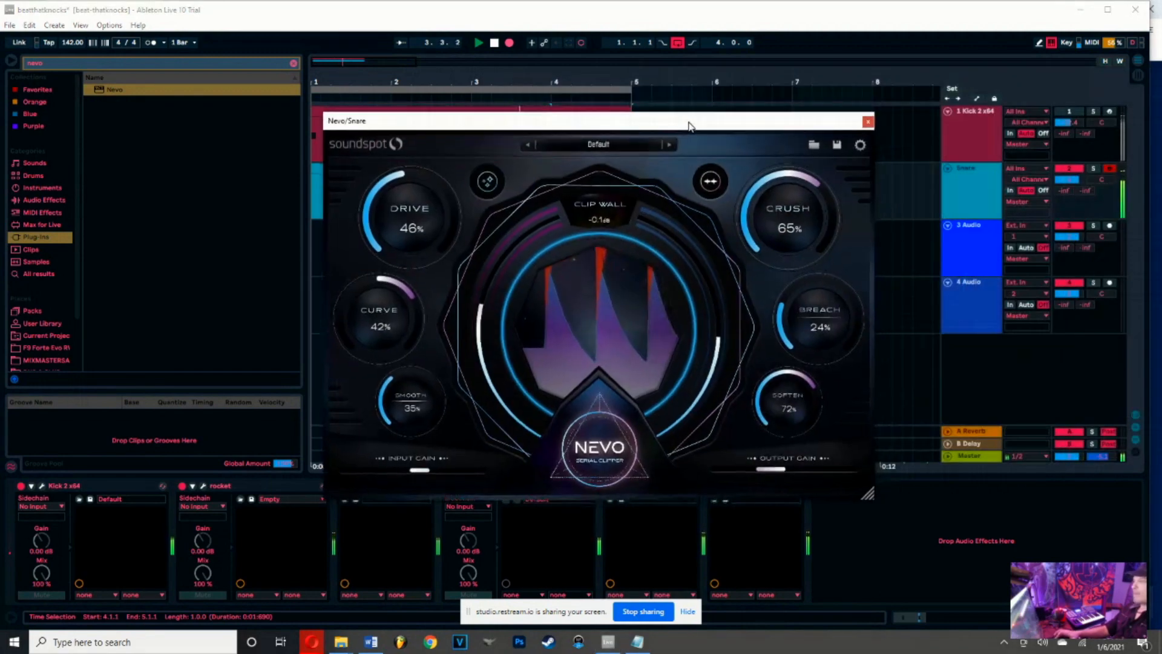
# Close the Nevo window and delete iZotope Trash 2 from the Snare chain
pyautogui.click(868, 122)
pyautogui.click(561, 488)
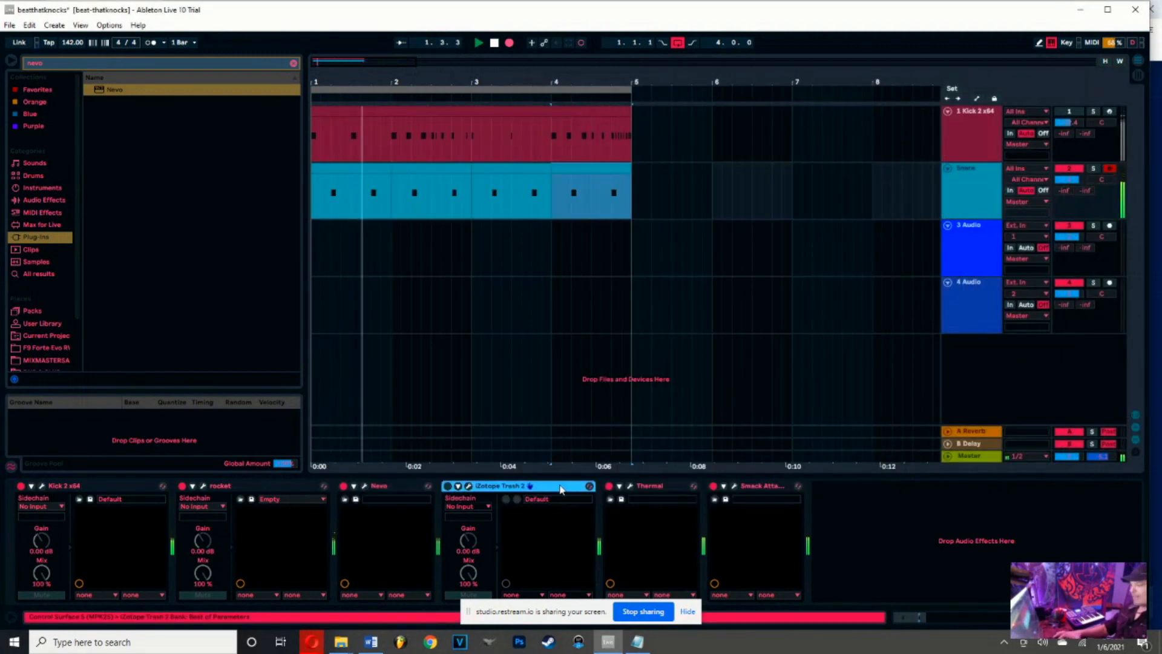
pyautogui.press('Delete')
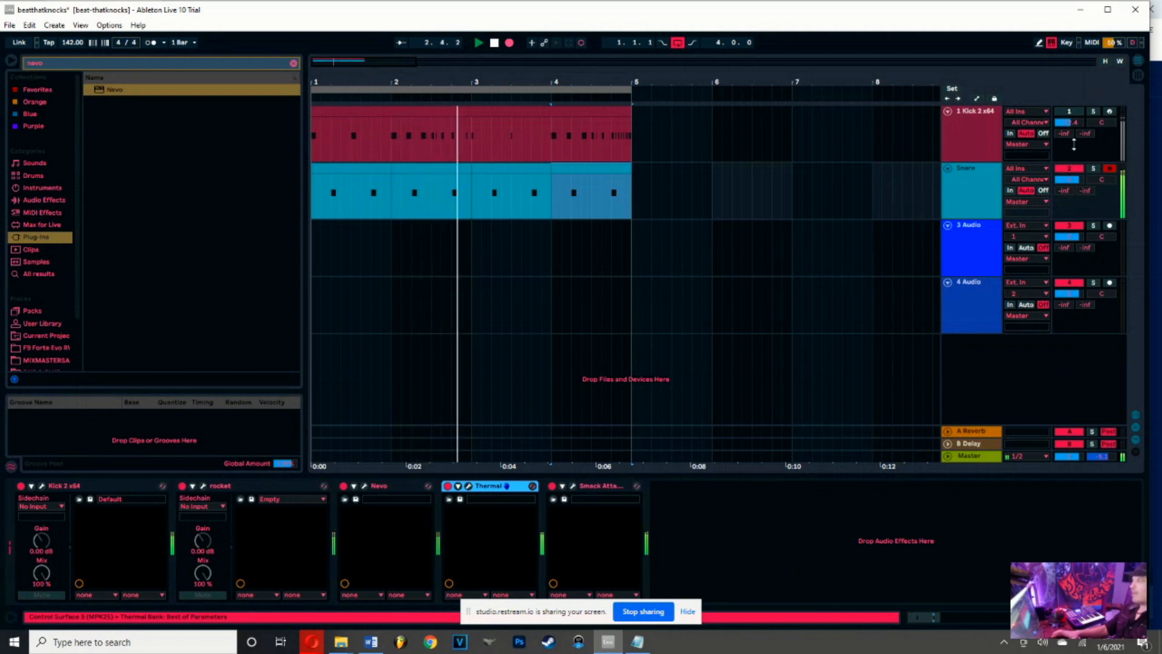
# Reactivate the Kick 2 track, lower the Snare track volume to about -7 dB, and save the set
pyautogui.click(1069, 111)
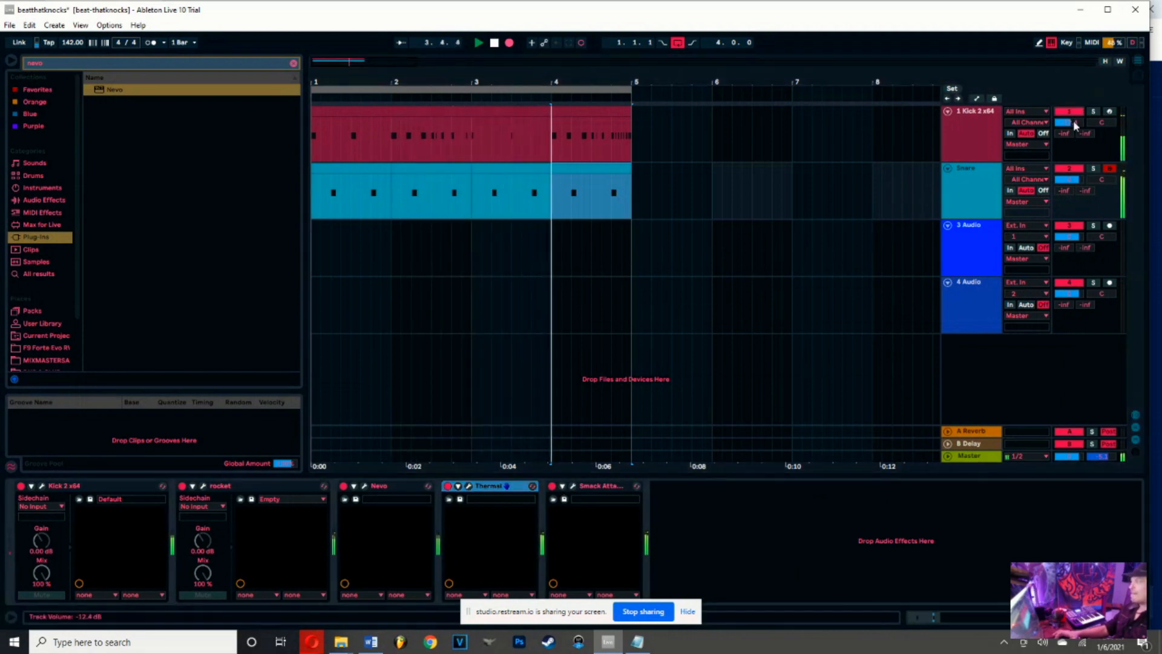
pyautogui.moveTo(1077, 179); pyautogui.dragTo(1059, 212)
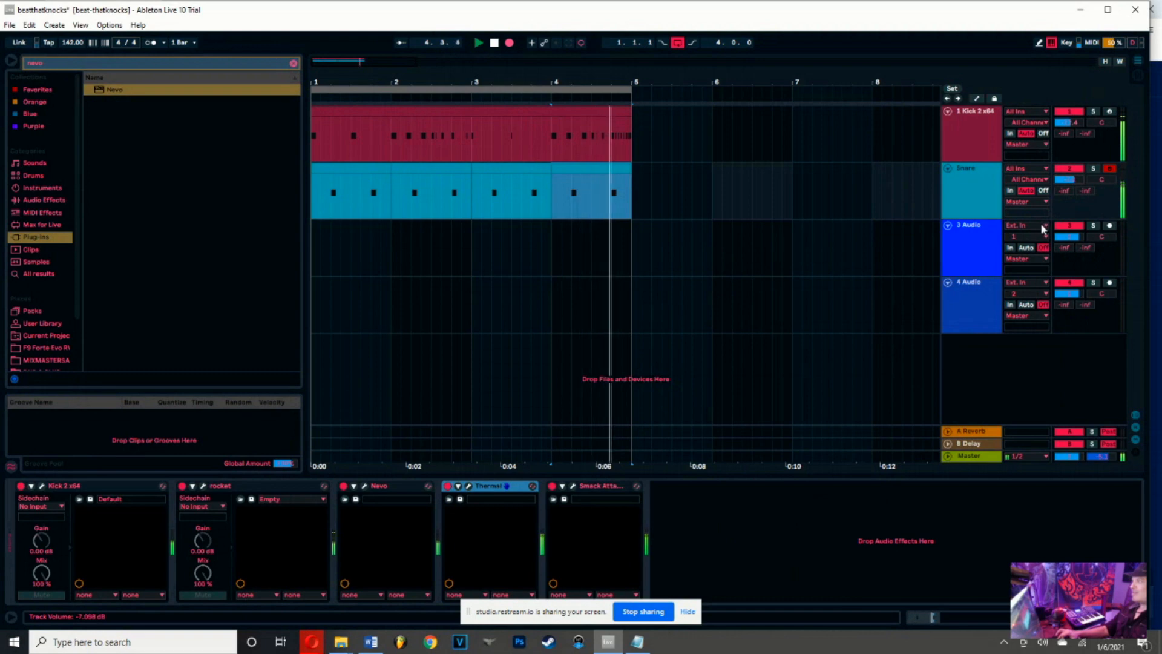
pyautogui.click(979, 194)
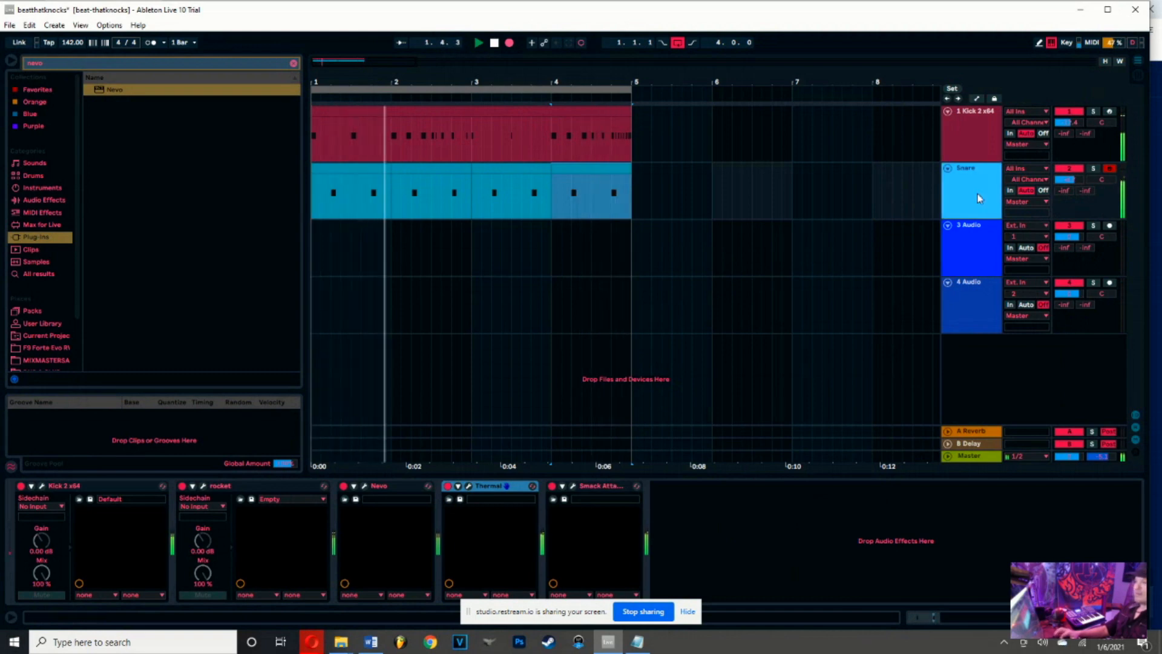
pyautogui.hotkey('ctrl', 's')
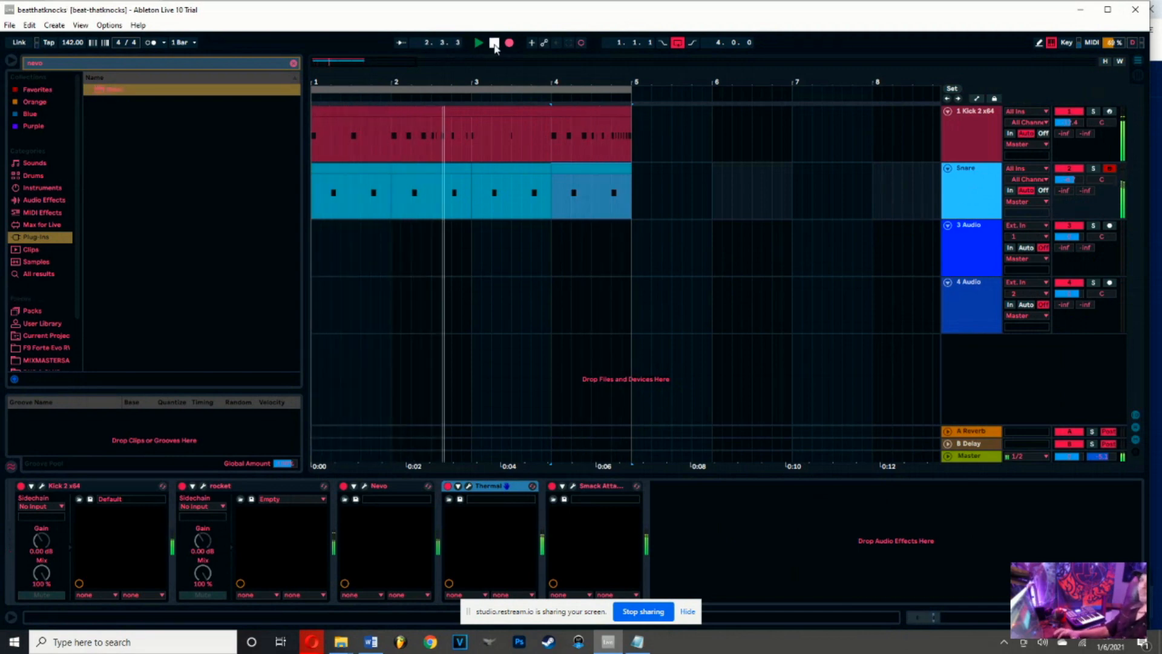
# Search the plug-ins for "tdr", insert TDR Nova GE after Smack Attack on the Snare track, and open its Smart Operations
pyautogui.click(107, 64)
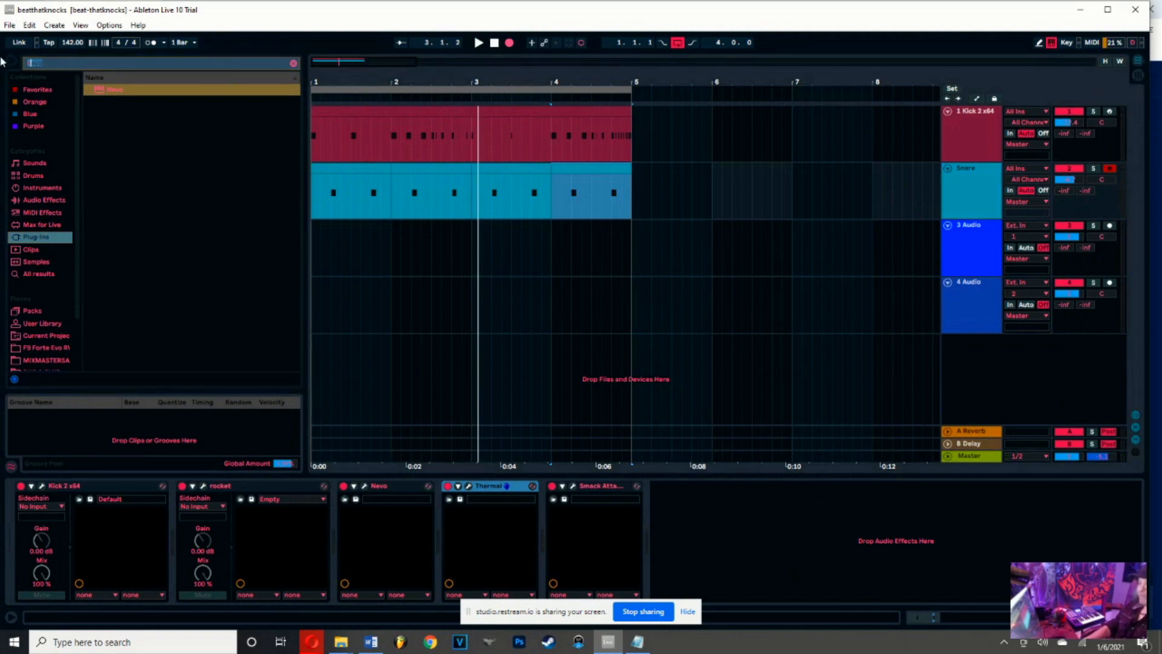
pyautogui.write('tdr')
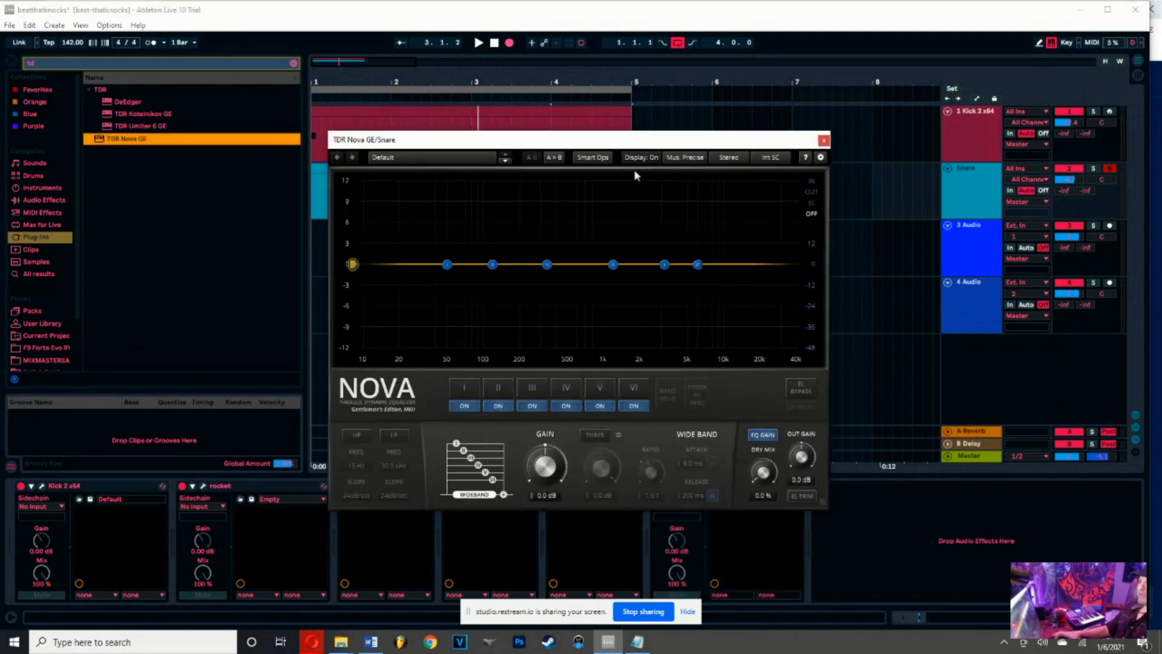
pyautogui.click(601, 161)
pyautogui.moveTo(561, 134); pyautogui.dragTo(649, 100)
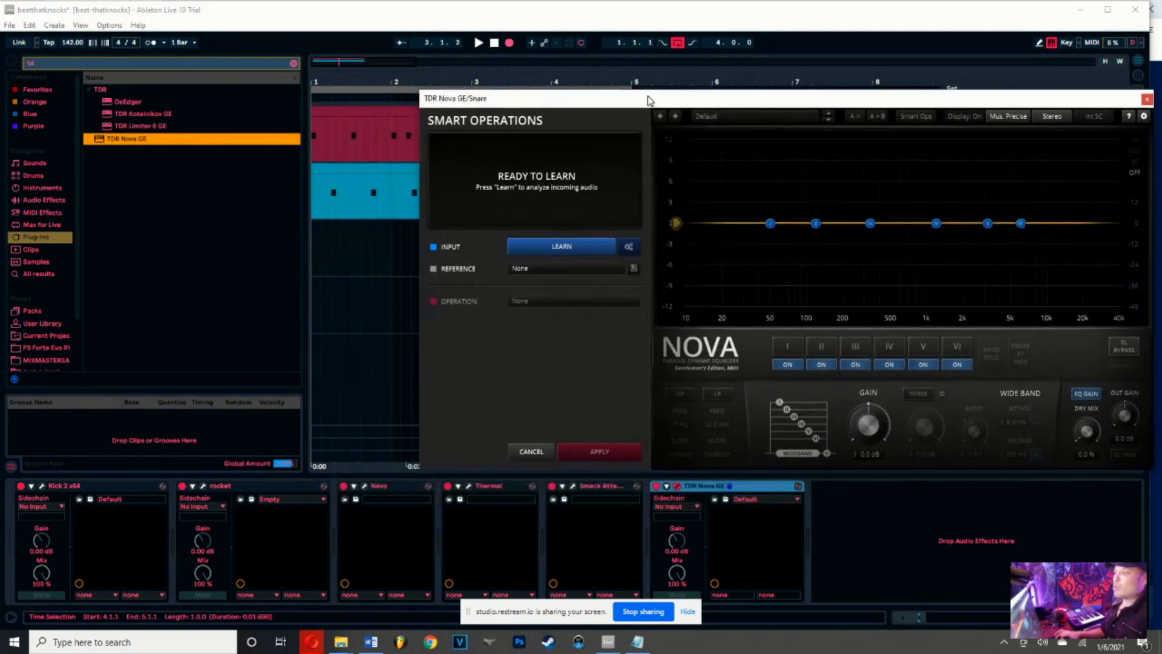
# Play the loop and let TDR Nova GE learn the snare with Pink Noise as the reference
pyautogui.click(478, 44)
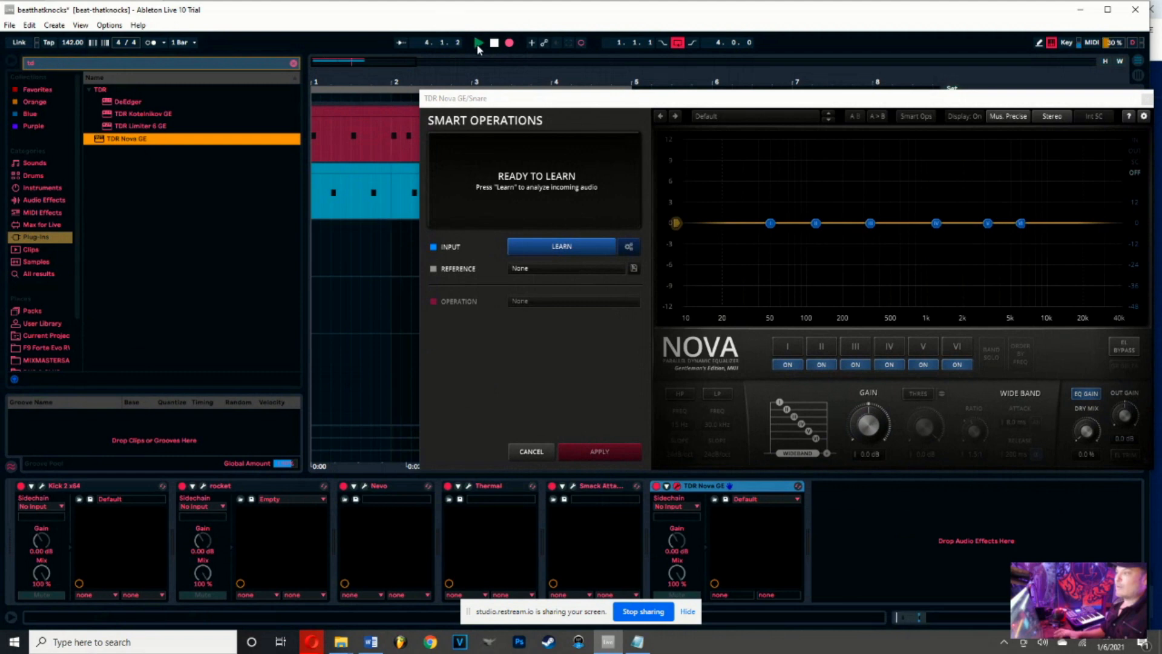
pyautogui.click(553, 247)
pyautogui.press('space')
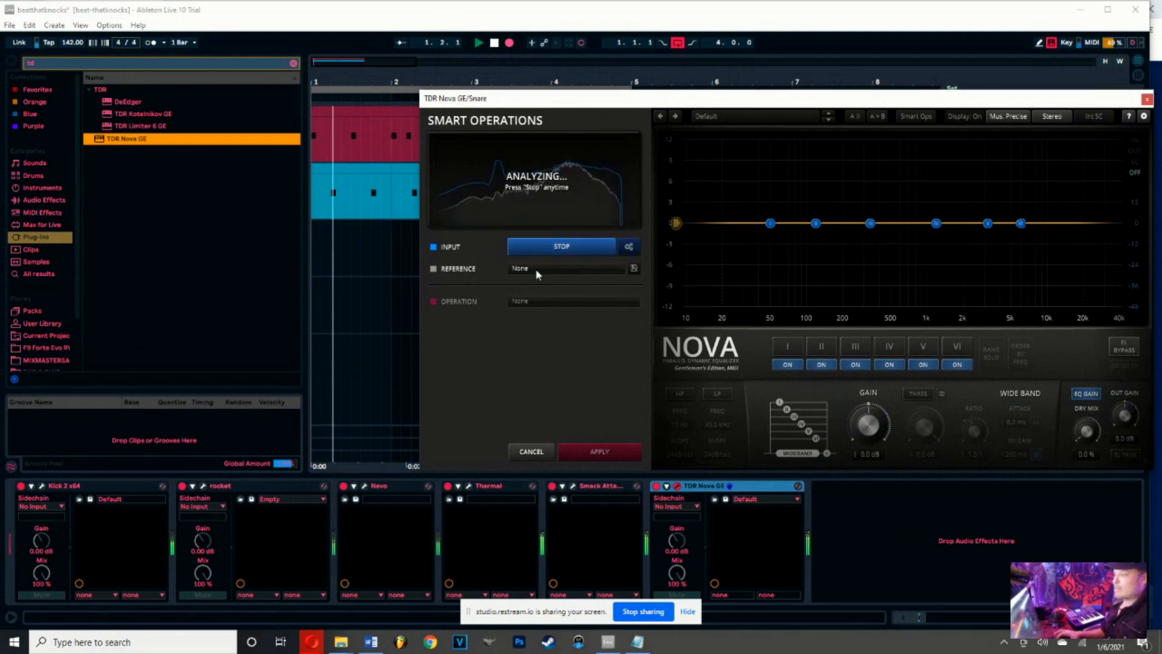
pyautogui.click(536, 268)
pyautogui.click(538, 308)
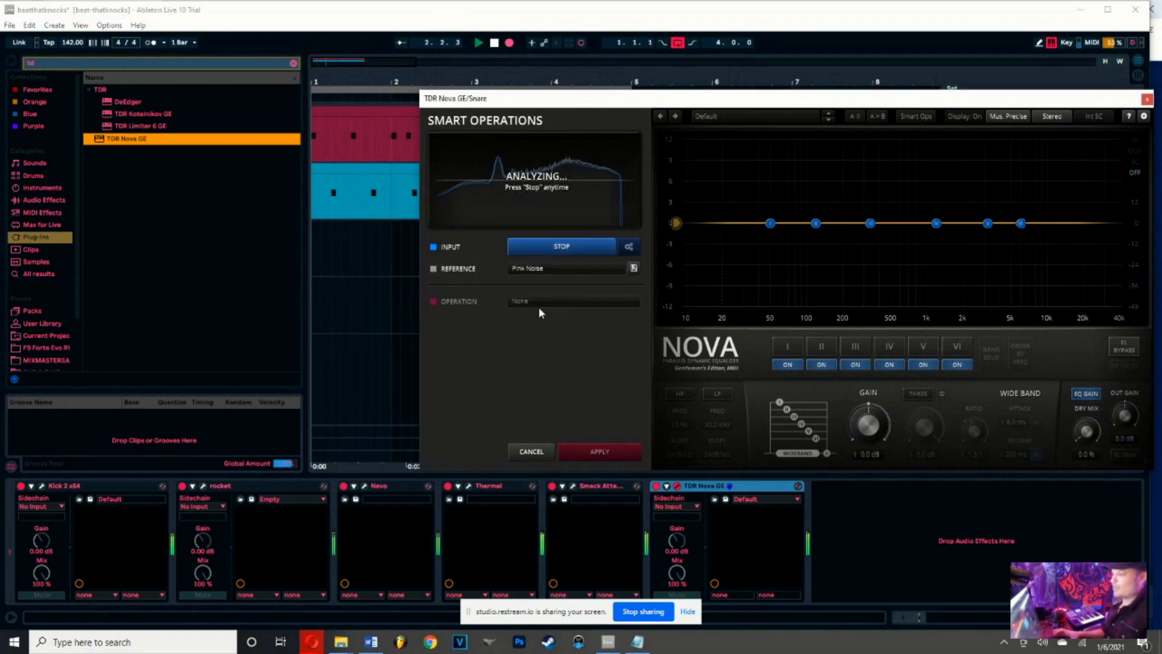
pyautogui.click(569, 248)
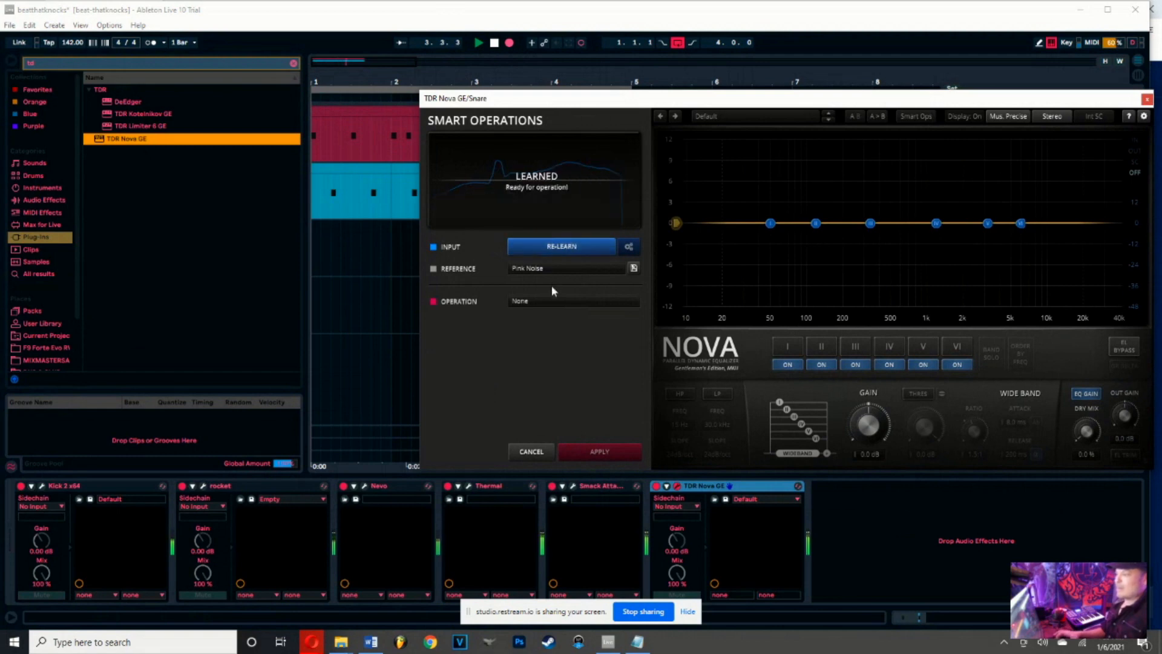
# Apply the Dynamic Deresonate operation from 58 Hz to 14.5 kHz on the snare, and stop playback
pyautogui.click(543, 303)
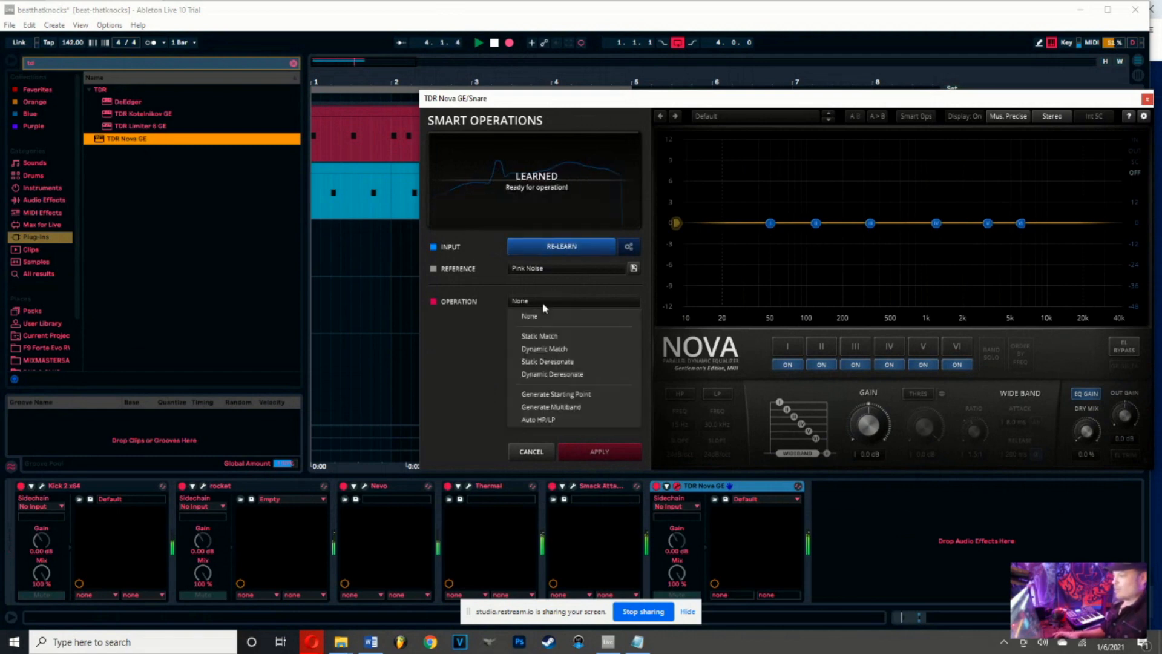
pyautogui.click(550, 374)
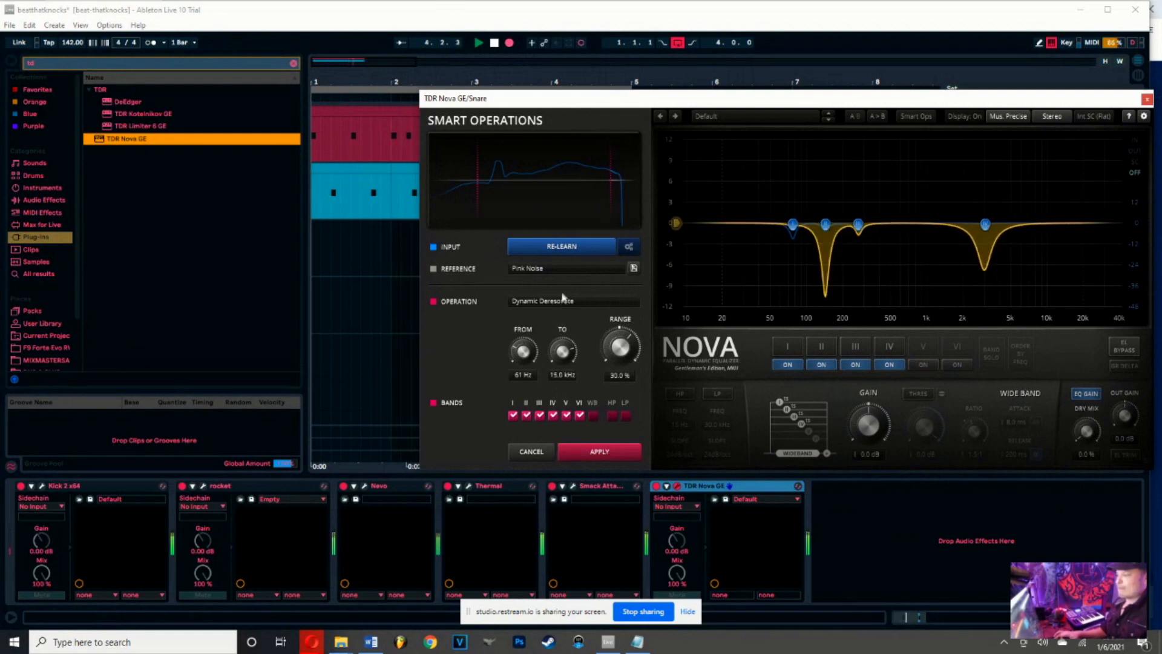
pyautogui.moveTo(524, 352); pyautogui.dragTo(522, 361)
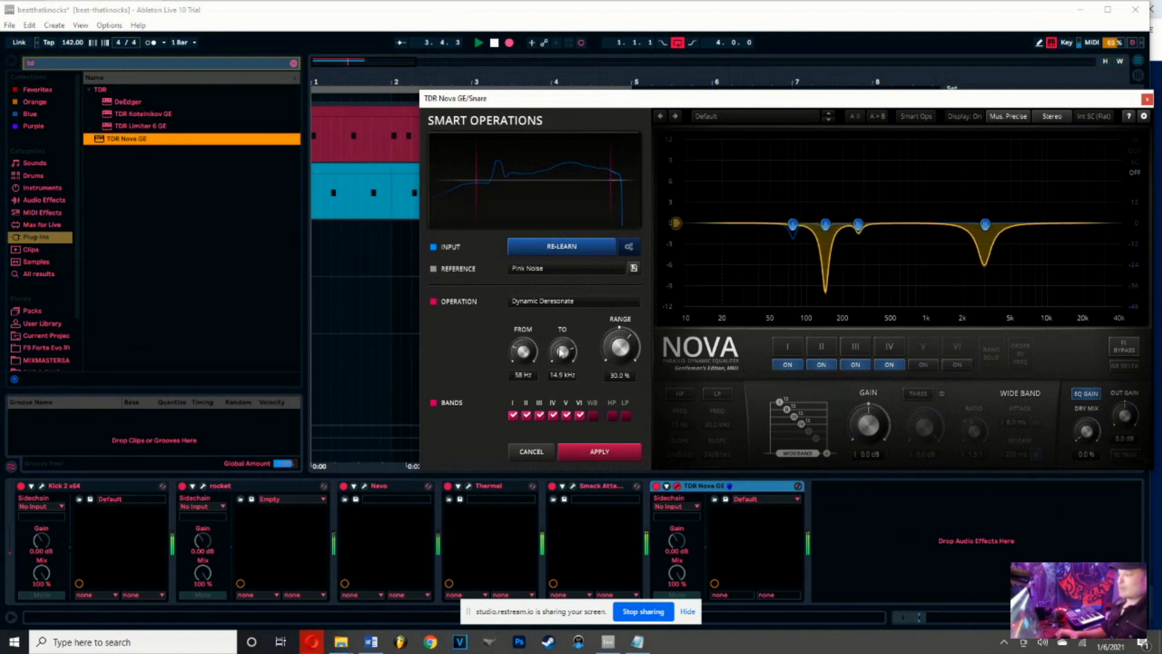
pyautogui.click(586, 449)
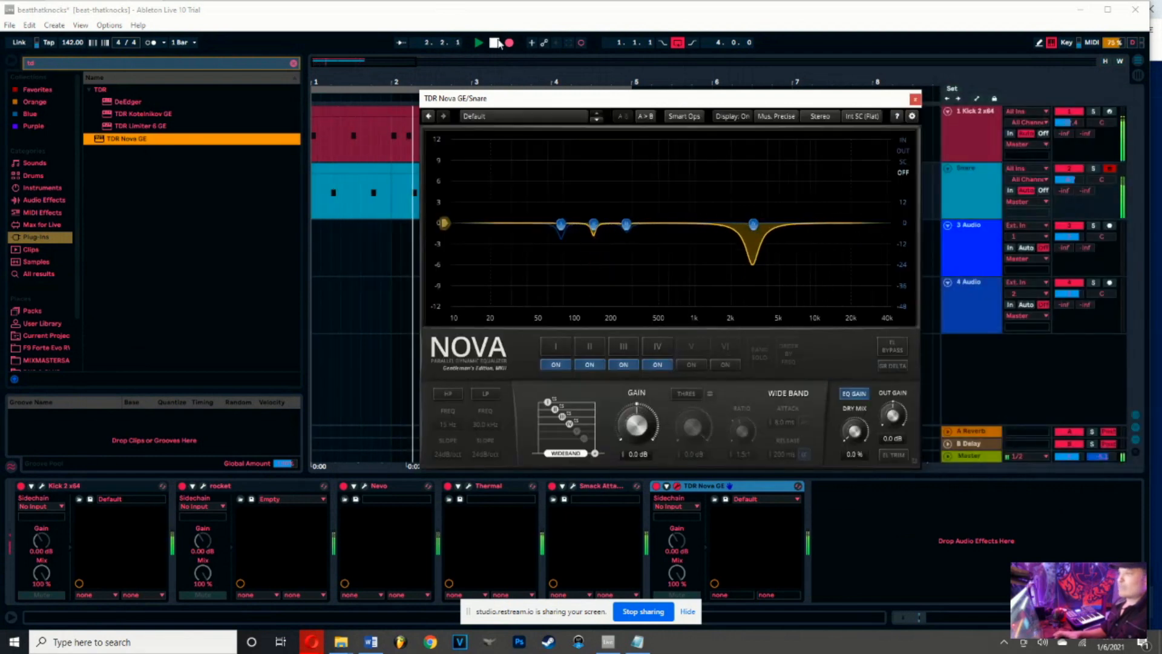
pyautogui.click(495, 44)
# Switch to the UAD Console, raise the hardware buffer size in its settings, and close the Console
pyautogui.click(580, 645)
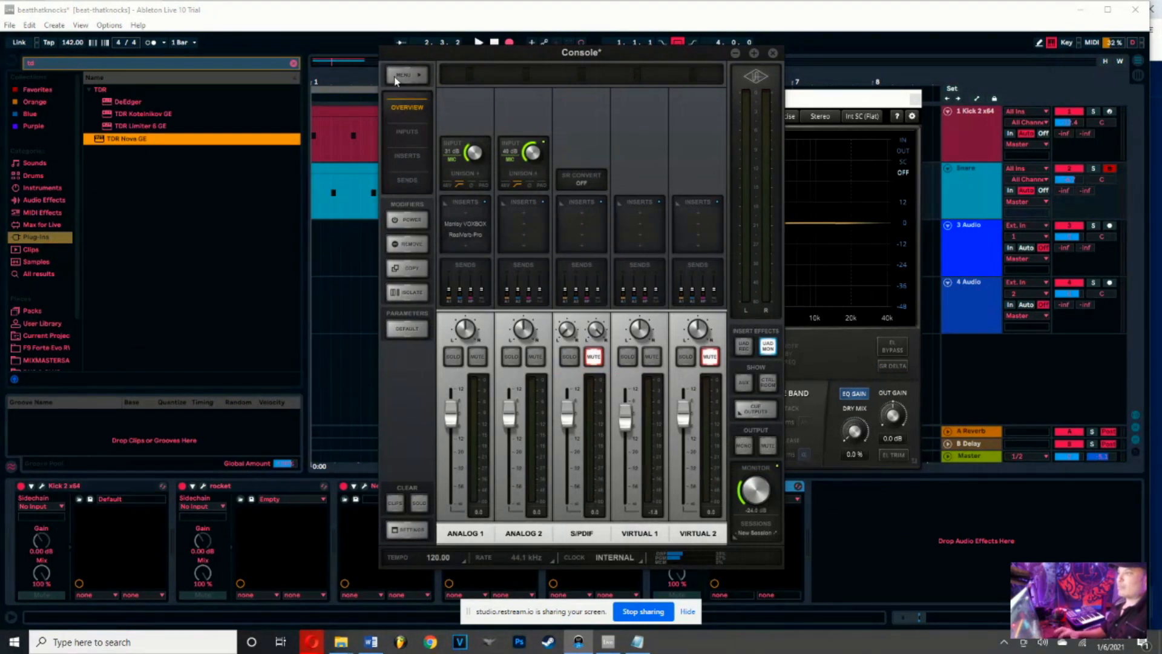
pyautogui.click(397, 75)
pyautogui.click(571, 77)
pyautogui.click(585, 338)
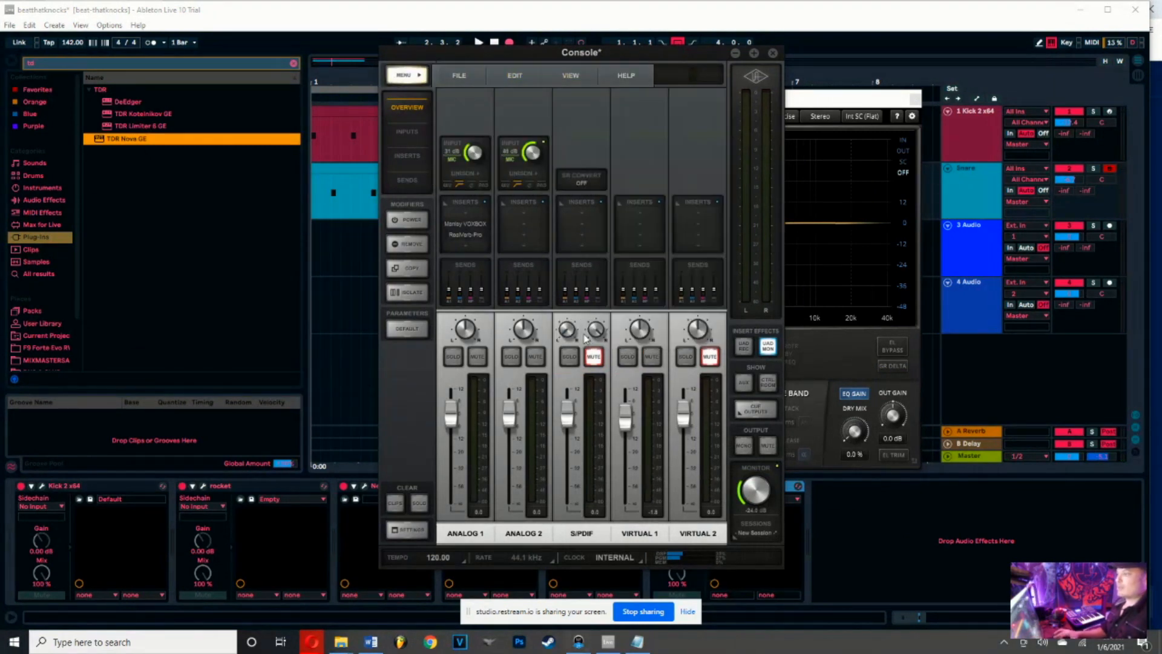
pyautogui.click(936, 190)
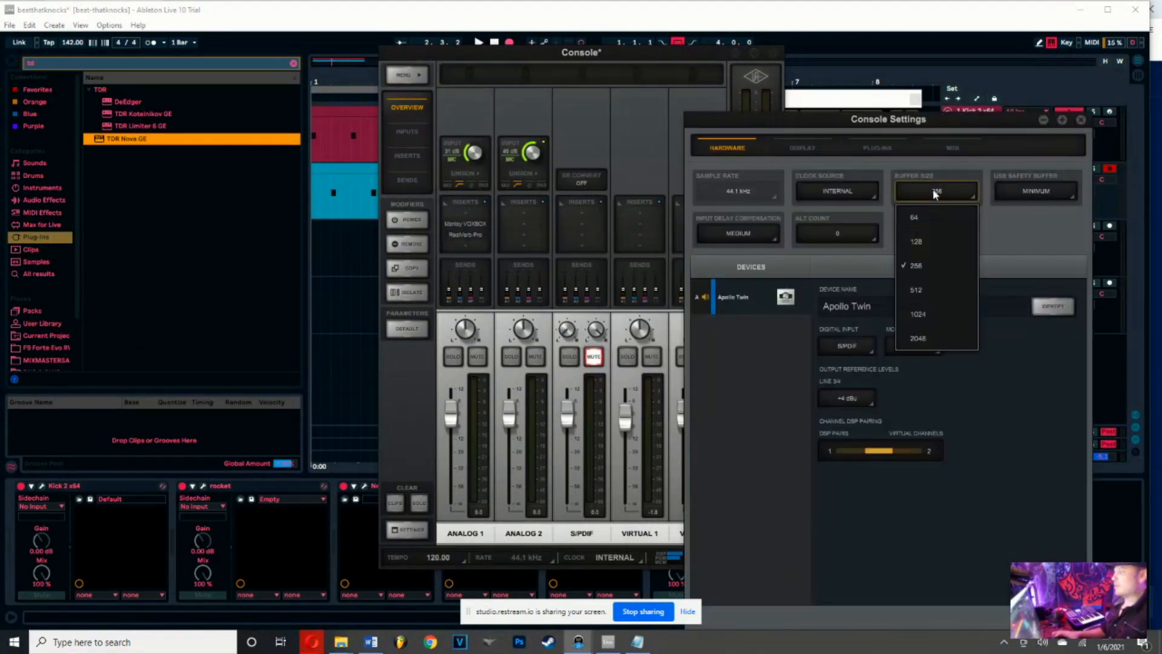
pyautogui.click(921, 327)
pyautogui.click(1082, 120)
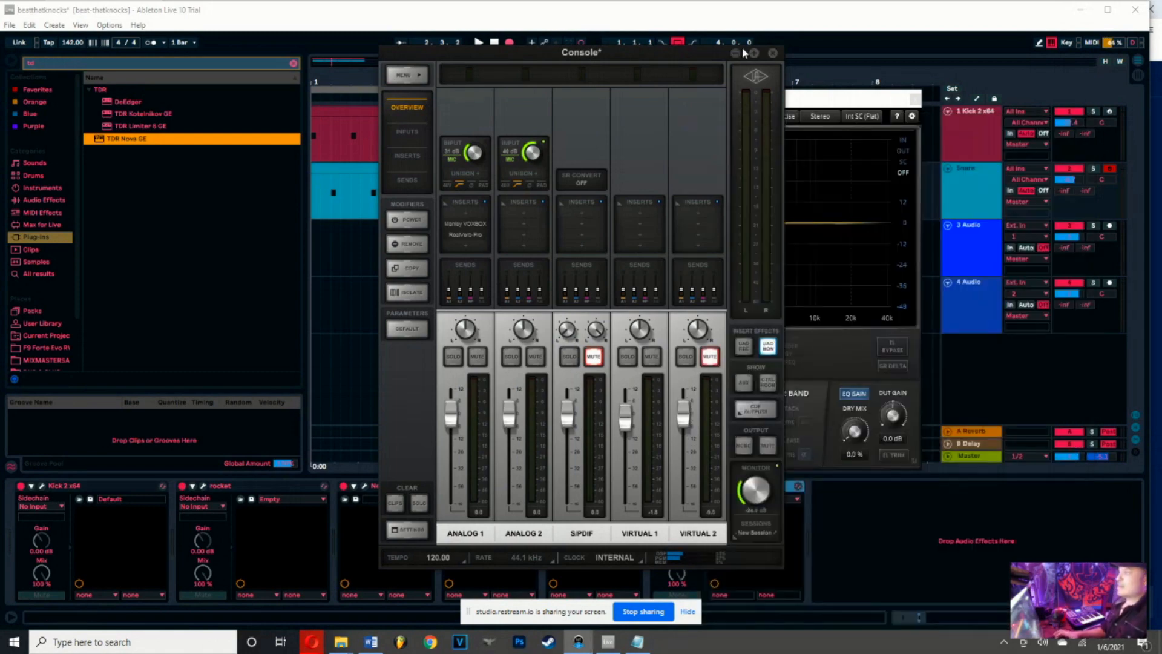
pyautogui.click(772, 53)
# Play the loop and set the Dry Mix of TDR Nova GE on the Snare track to 5.0%
pyautogui.moveTo(543, 107); pyautogui.dragTo(722, 145)
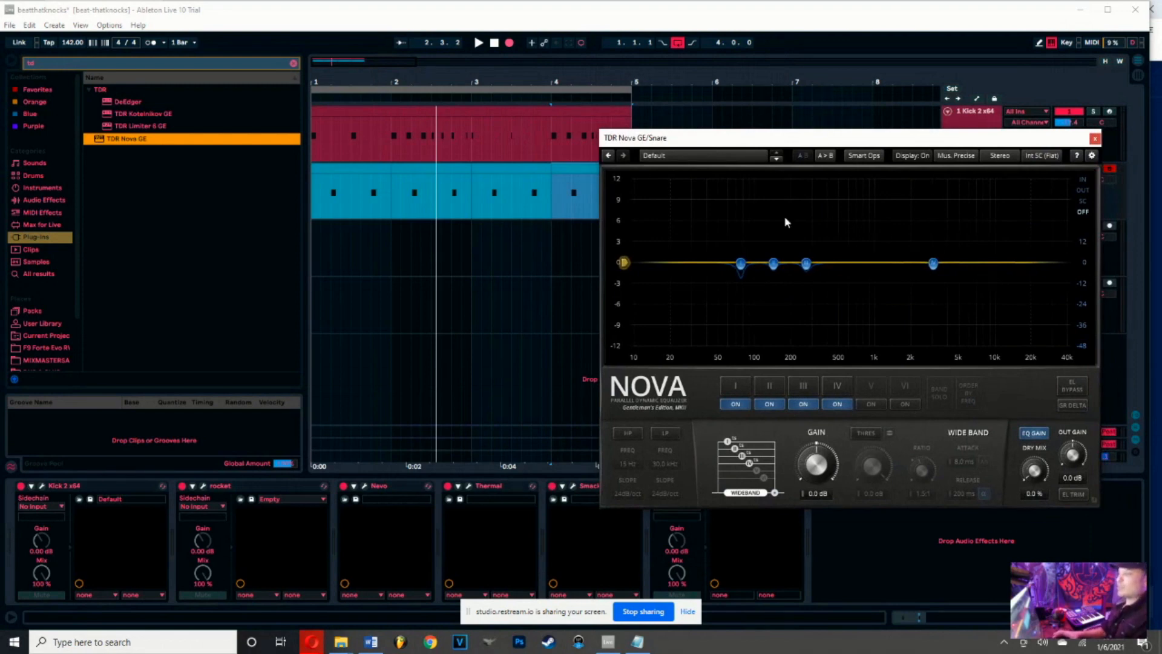
pyautogui.press('space')
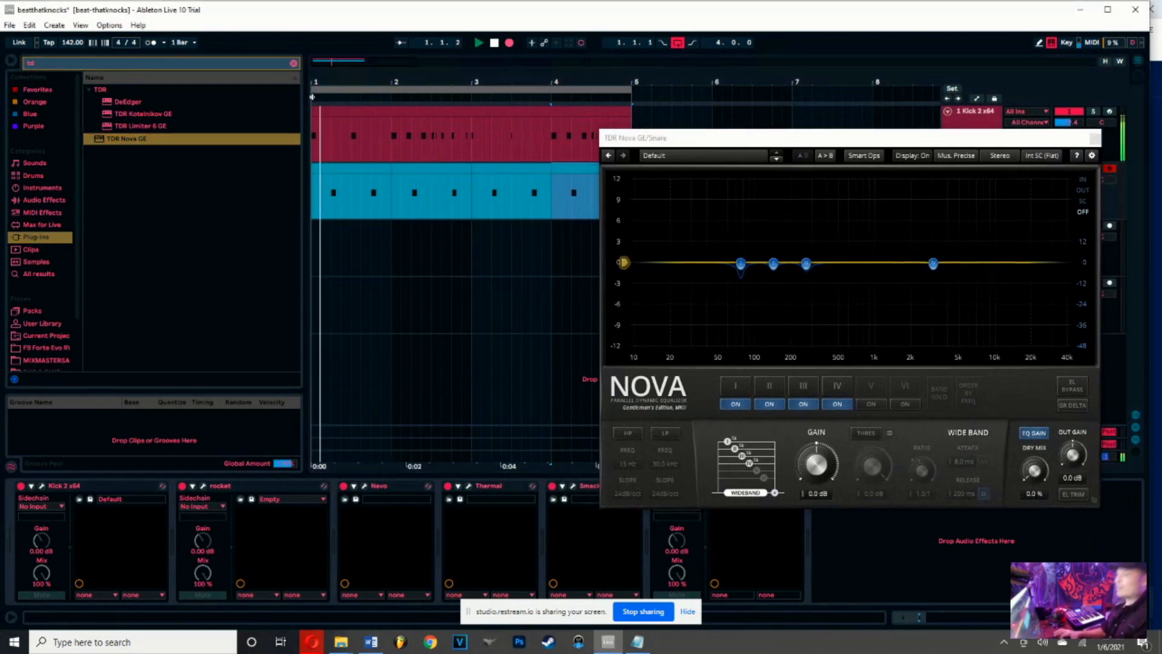
pyautogui.moveTo(1039, 474); pyautogui.dragTo(967, 451)
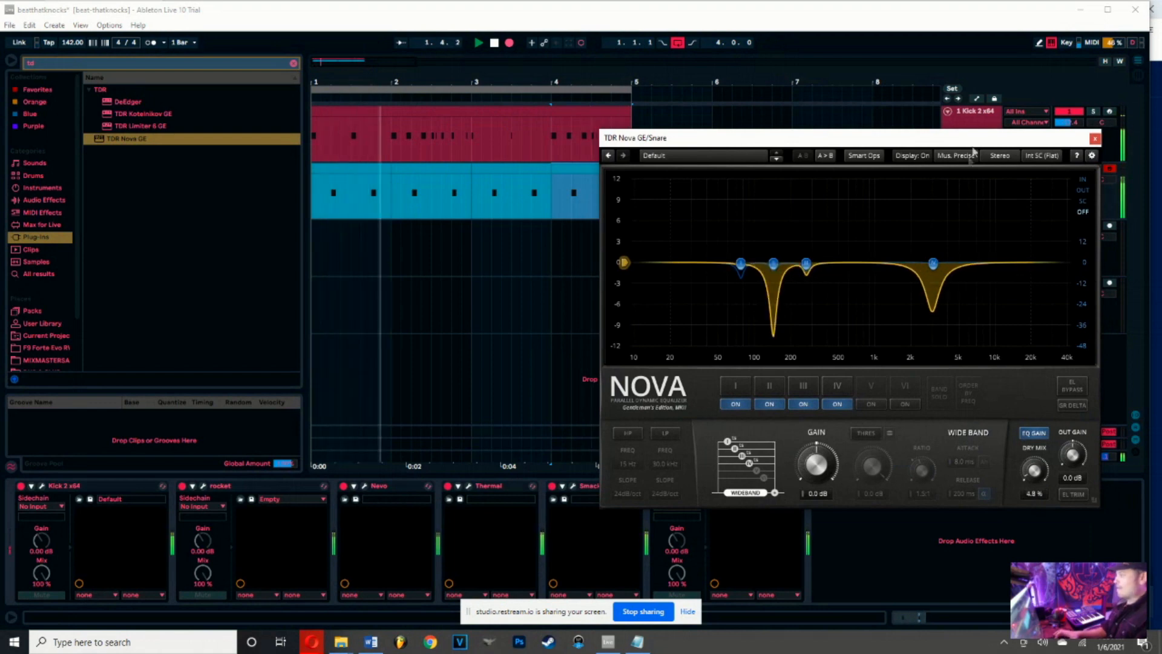
pyautogui.moveTo(1023, 138); pyautogui.dragTo(834, 135)
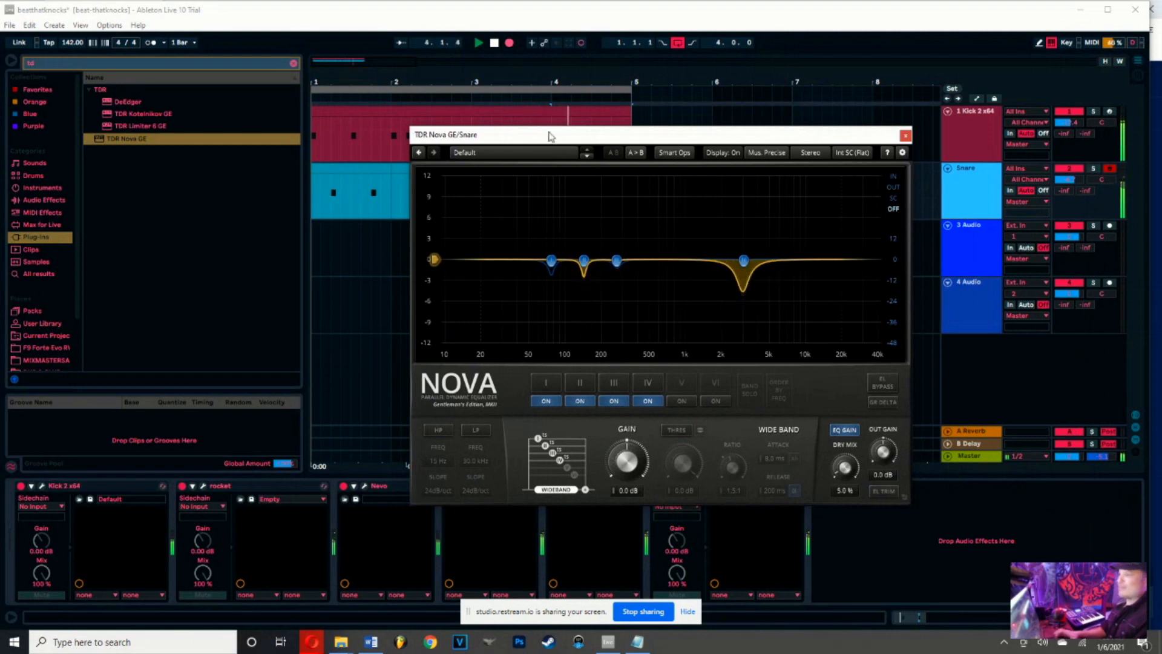
pyautogui.click(495, 42)
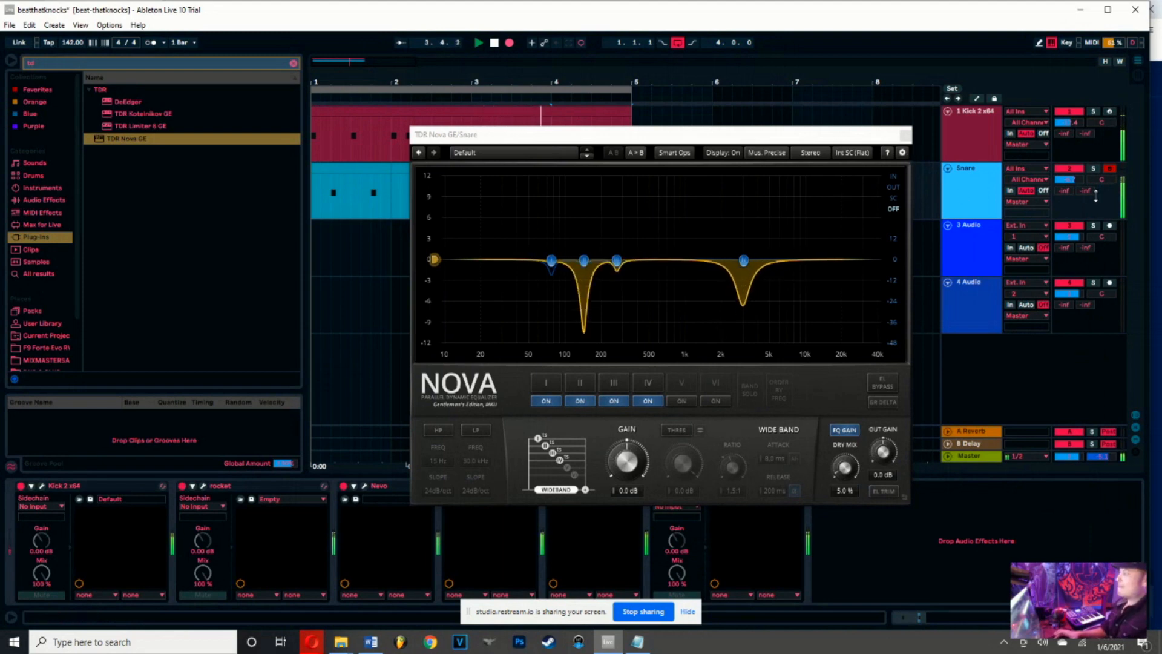
# Lower the Snare track volume to about -9 dB, close TDR Nova GE, and stop playback
pyautogui.moveTo(1077, 180); pyautogui.dragTo(1067, 198)
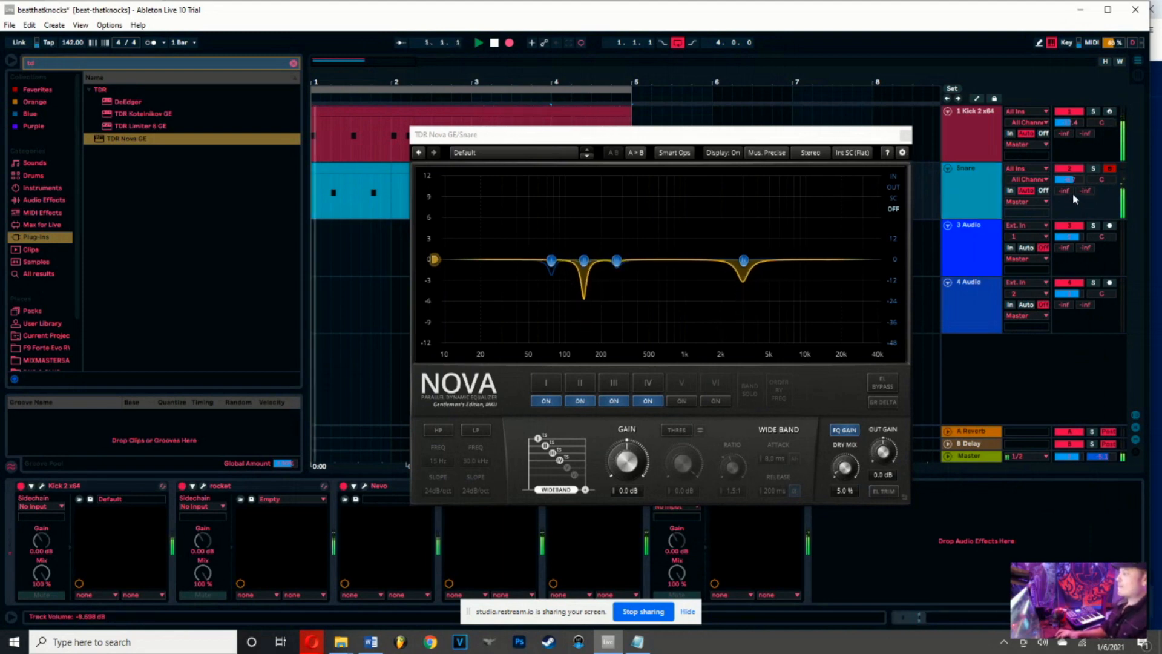
pyautogui.click(906, 136)
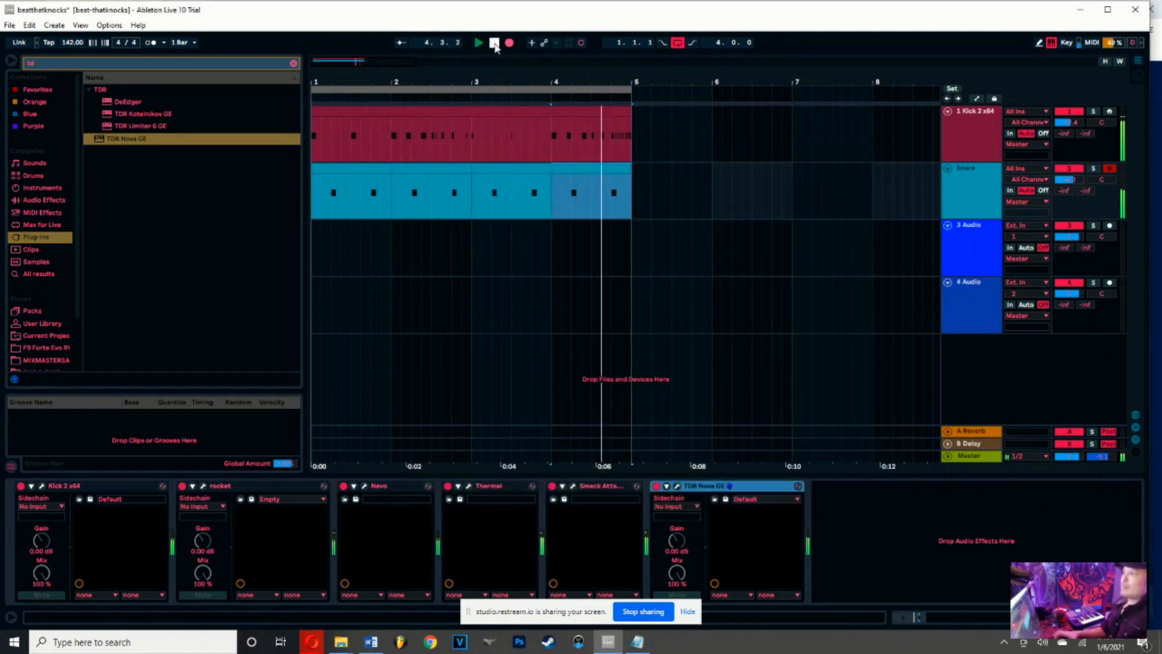
pyautogui.click(494, 43)
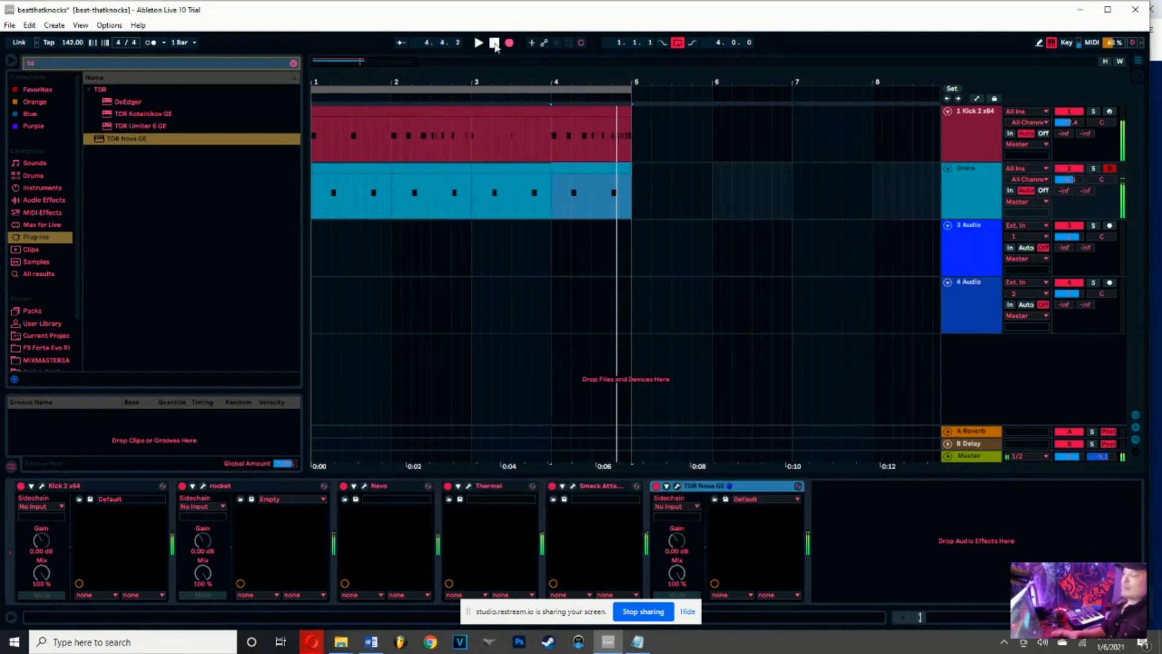
# Open Thermal on the Snare track, turn down its Rhythm amount while the loop plays, and close the plug-in
pyautogui.click(469, 487)
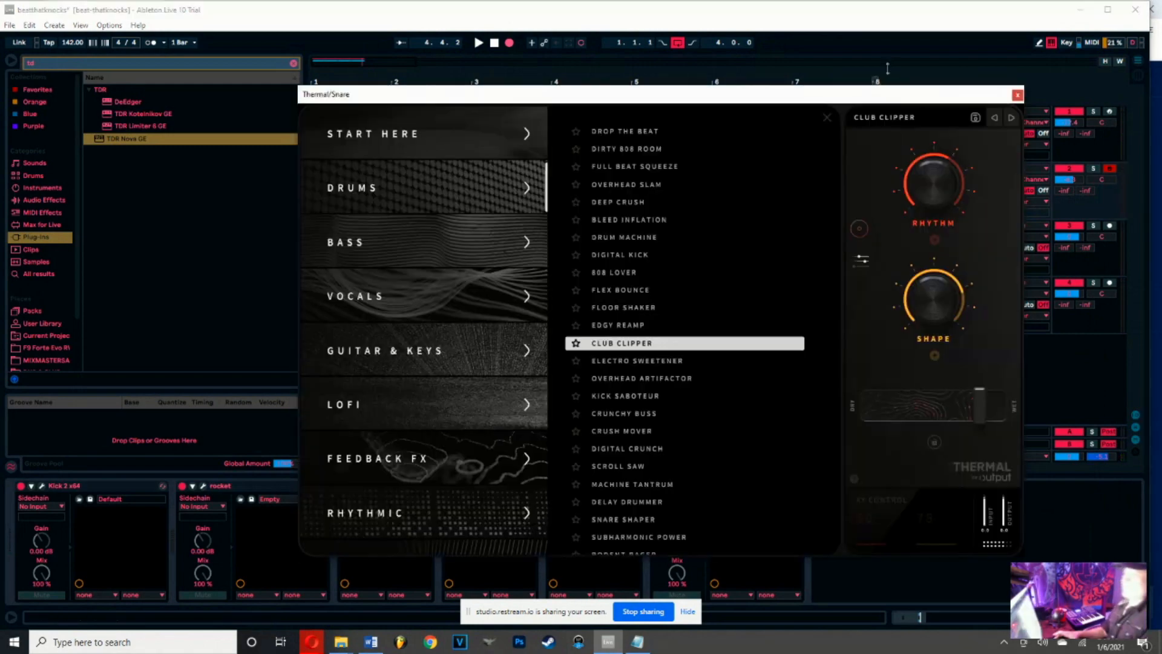
pyautogui.moveTo(834, 95); pyautogui.dragTo(698, 254)
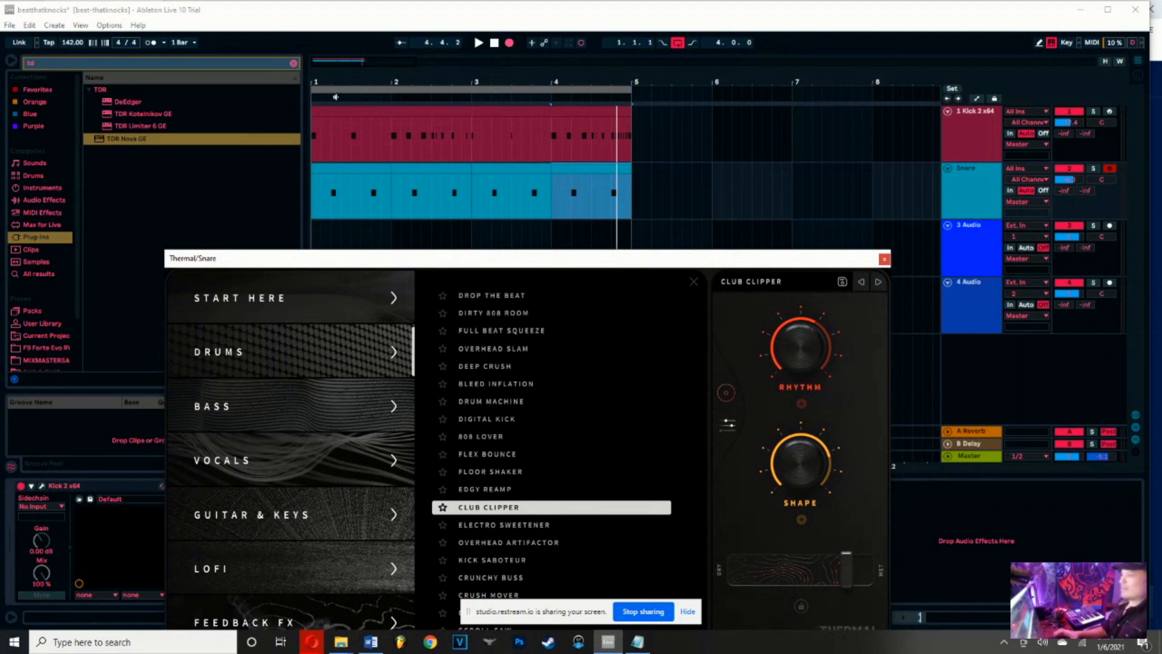
pyautogui.press('space')
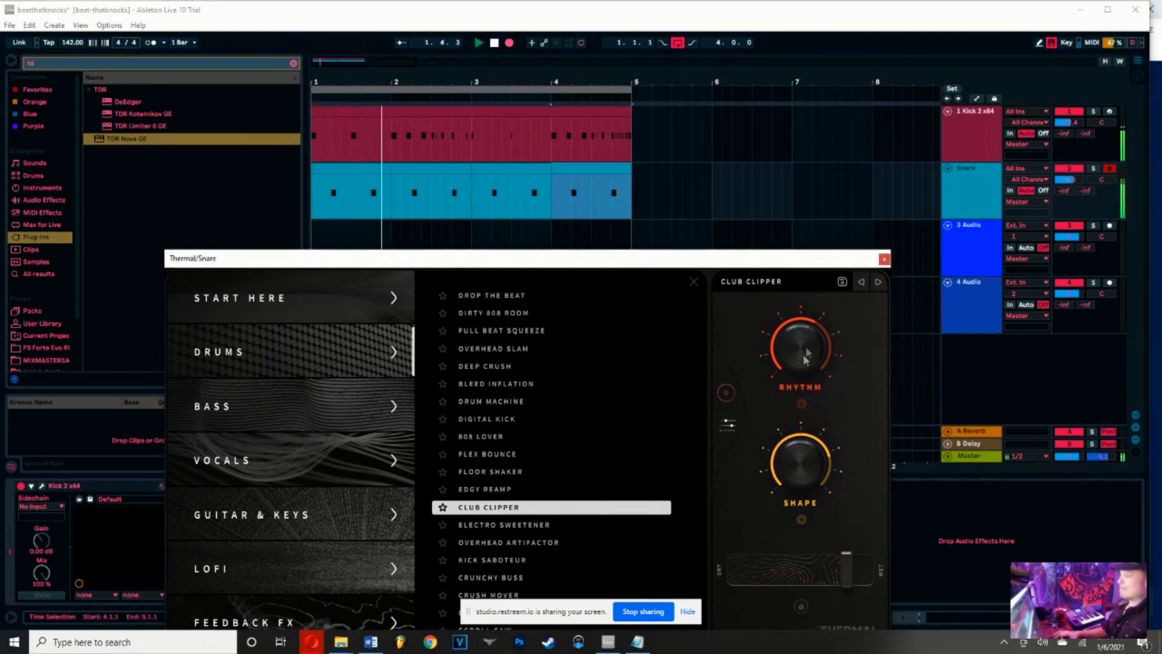
pyautogui.moveTo(778, 383); pyautogui.dragTo(770, 411)
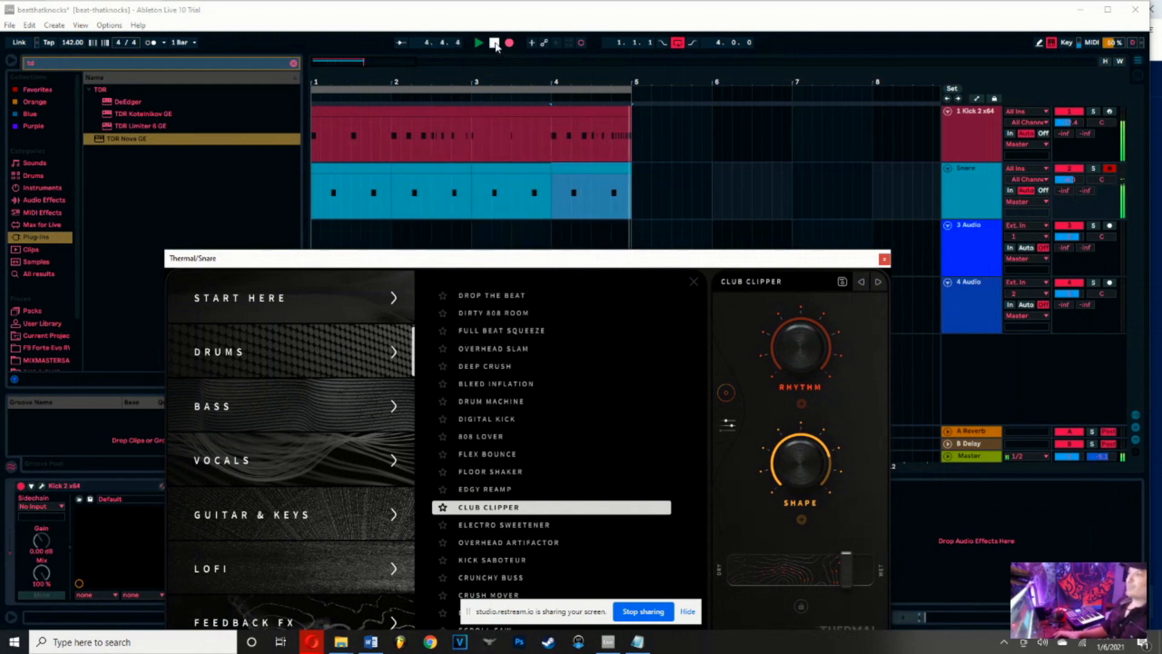
pyautogui.click(496, 46)
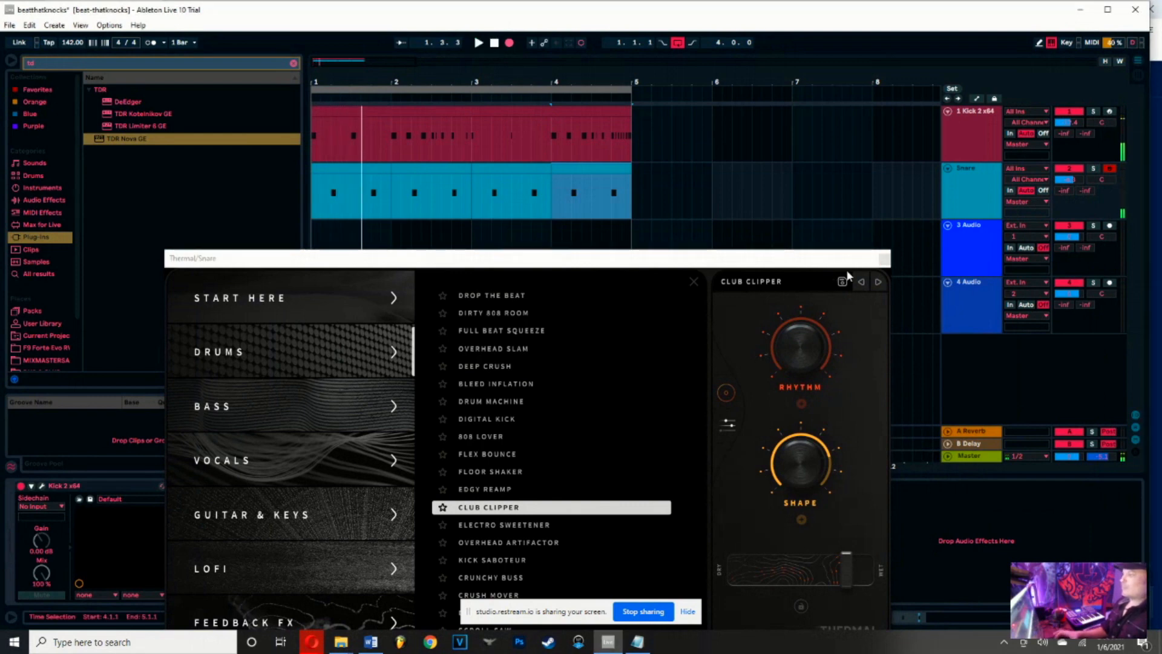
pyautogui.click(881, 260)
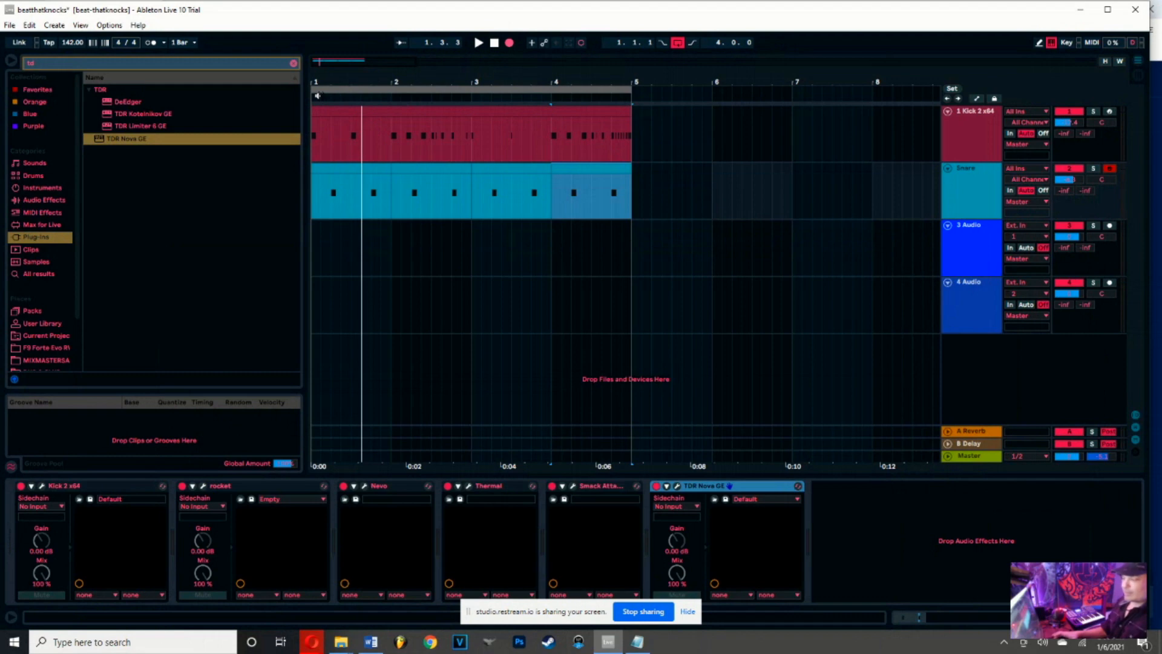
# In the snare's Smack Attack, set Sustain to -19 and lower the sustain Sensitivity, checking it against the playing loop
pyautogui.click(572, 486)
pyautogui.moveTo(488, 305); pyautogui.dragTo(485, 343)
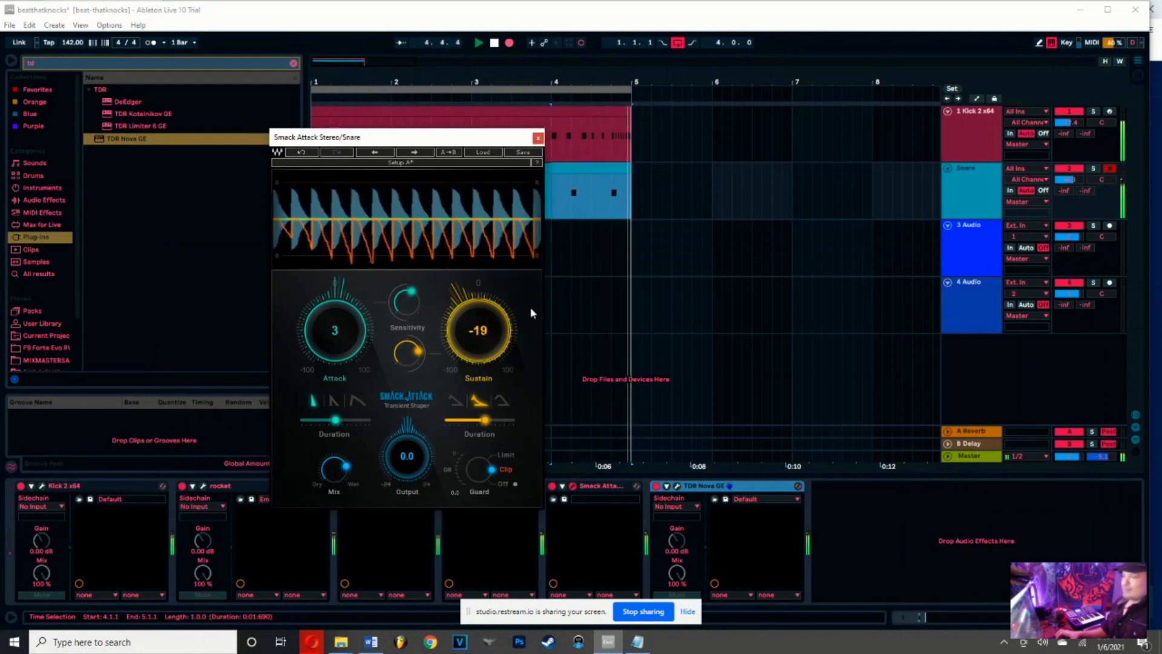
pyautogui.moveTo(407, 350)
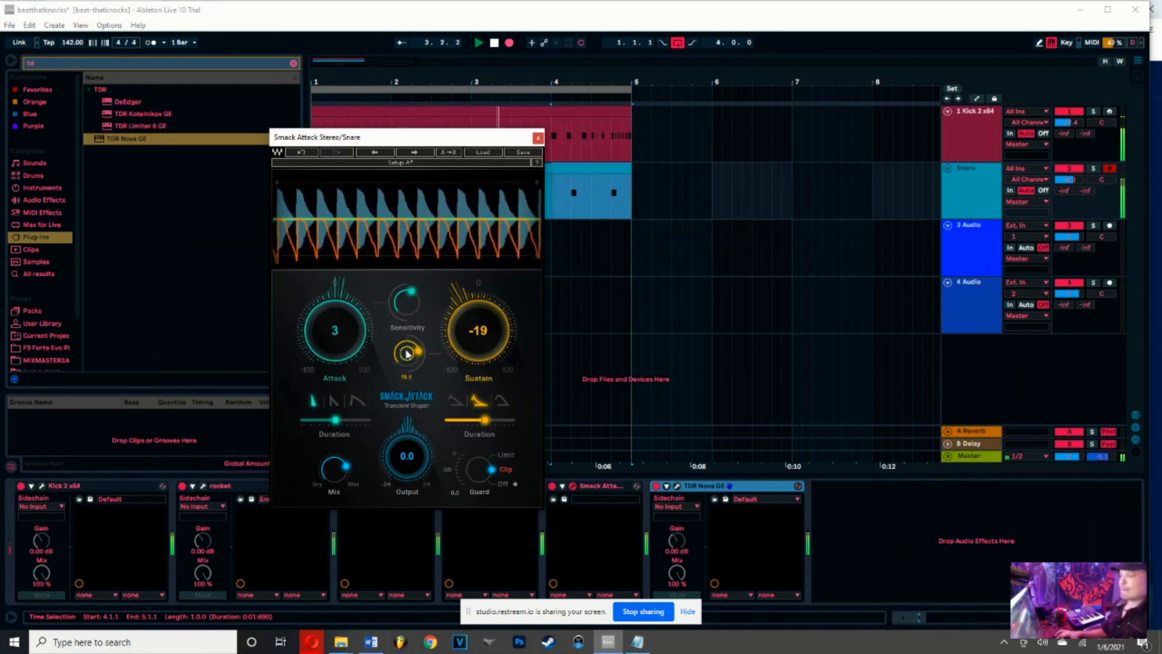
pyautogui.moveTo(414, 305)
pyautogui.mouseDown()
pyautogui.moveTo(413, 276)
pyautogui.moveTo(411, 297)
pyautogui.mouseUp()
pyautogui.moveTo(408, 353); pyautogui.dragTo(394, 389)
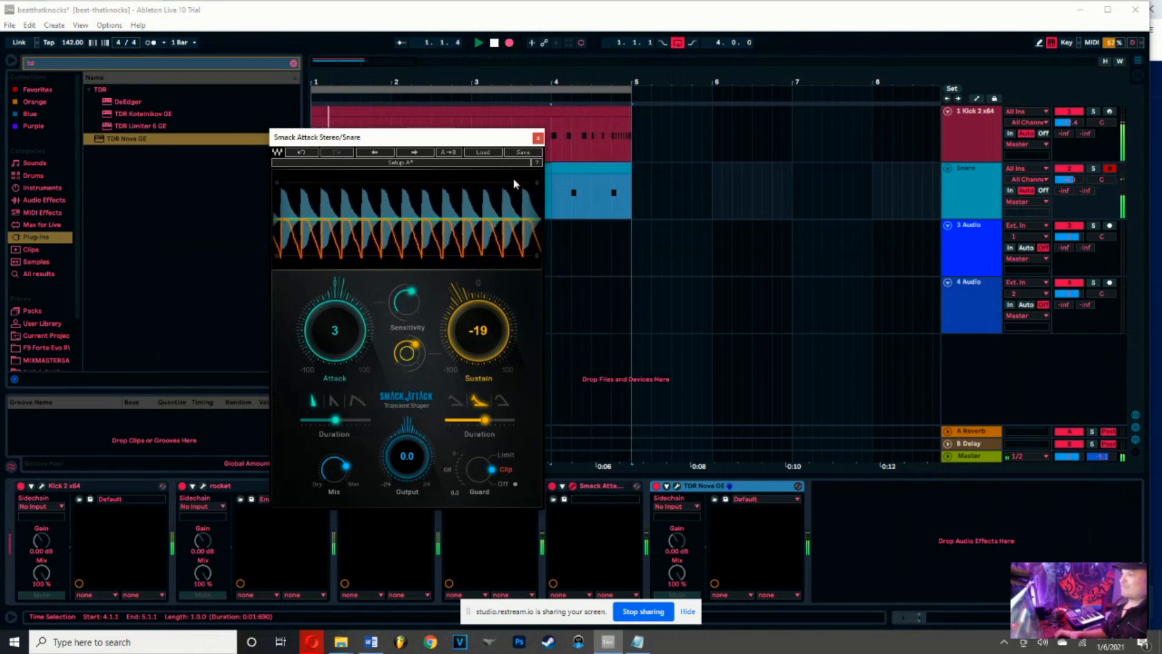
pyautogui.click(537, 139)
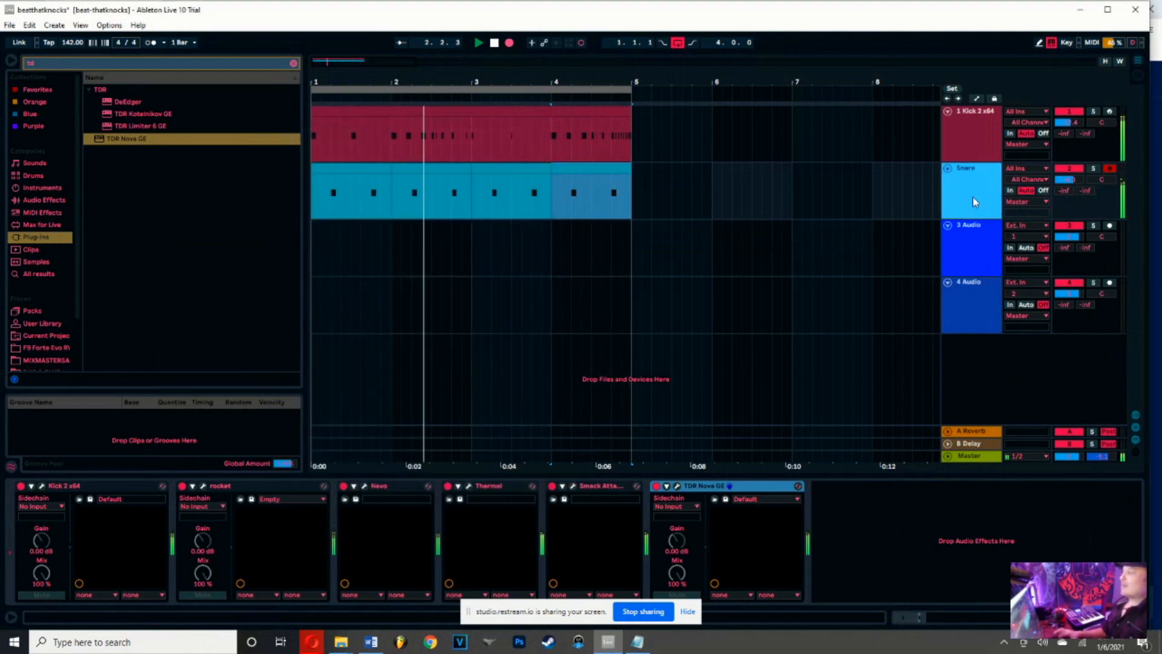
pyautogui.click(494, 42)
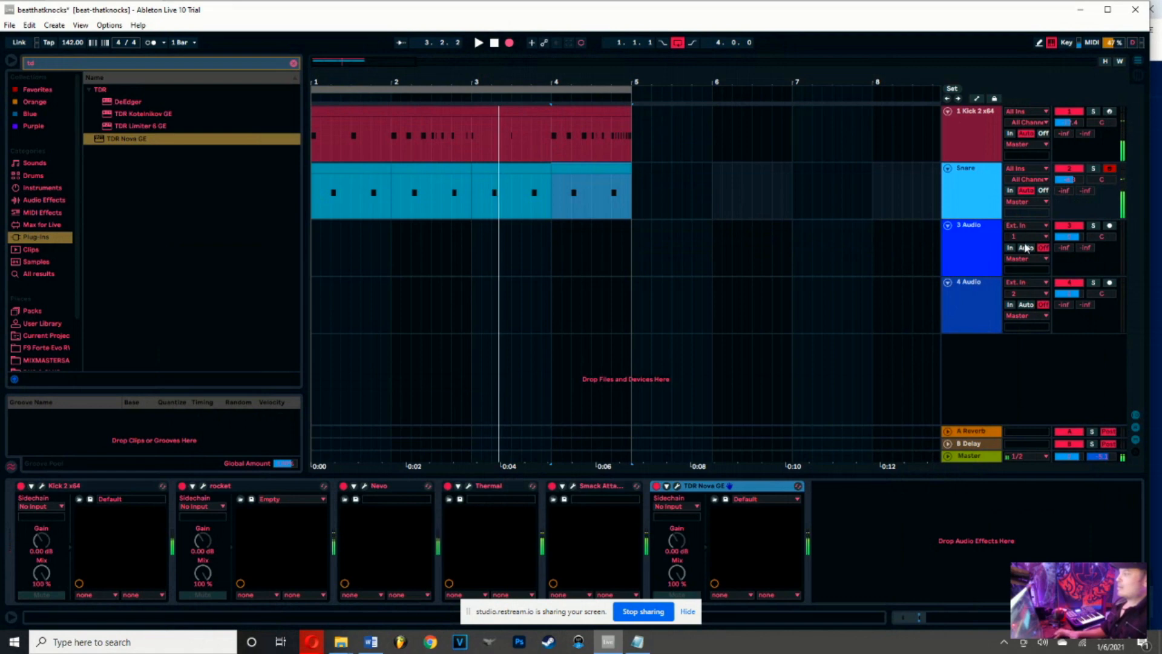
# Select the 3 Audio track, clear the browser search, and open the Loops folder inside Cyberpunk
pyautogui.click(964, 245)
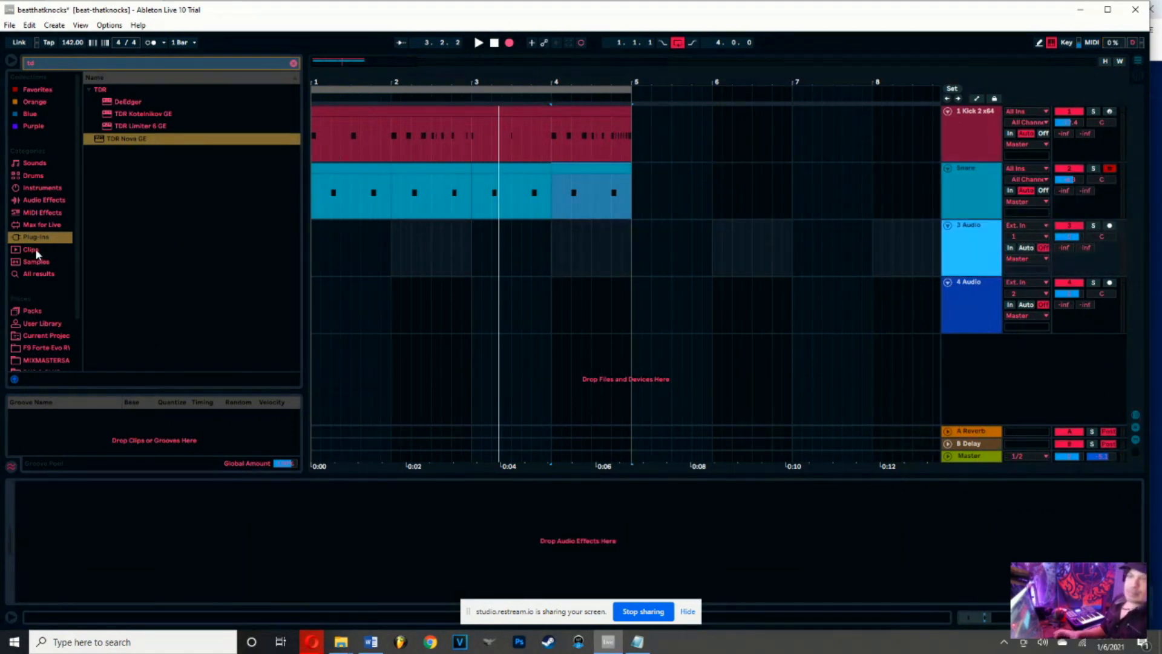
pyautogui.scroll(-3, 78, 296)
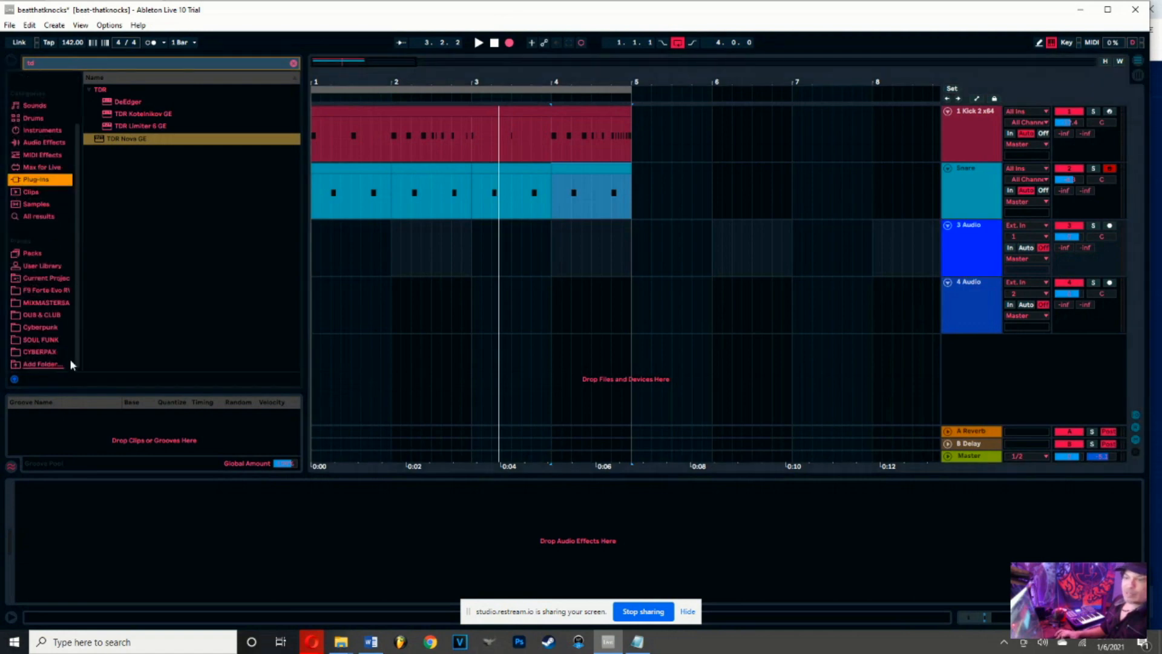
pyautogui.click(41, 340)
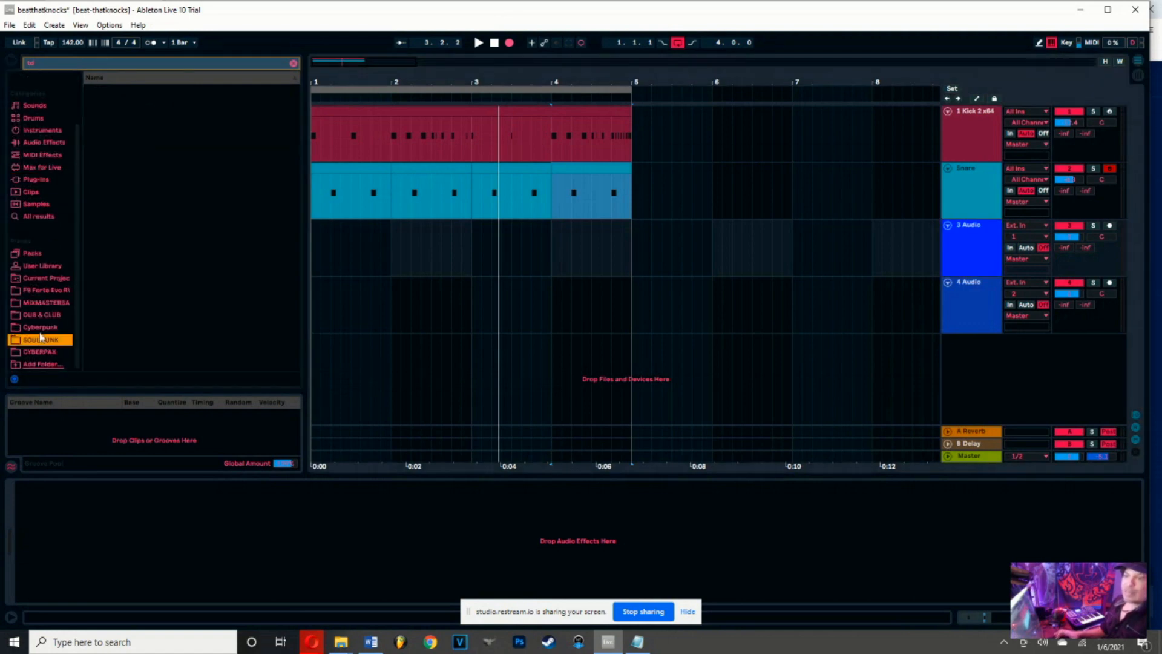
pyautogui.click(39, 328)
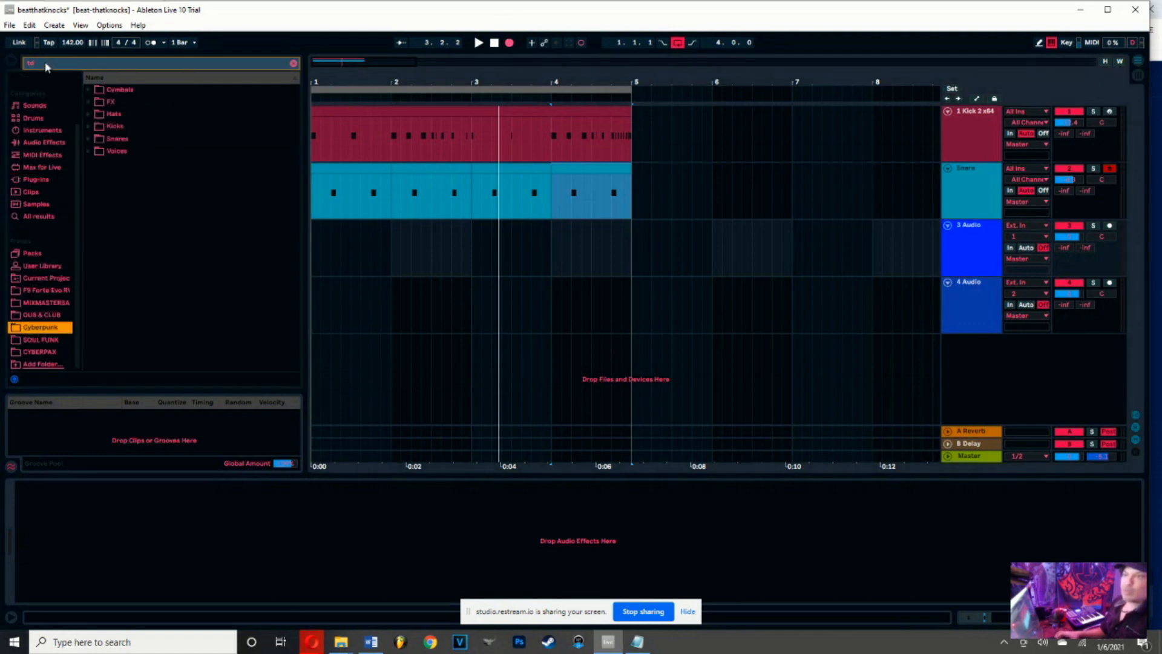
pyautogui.press('BackSpace')
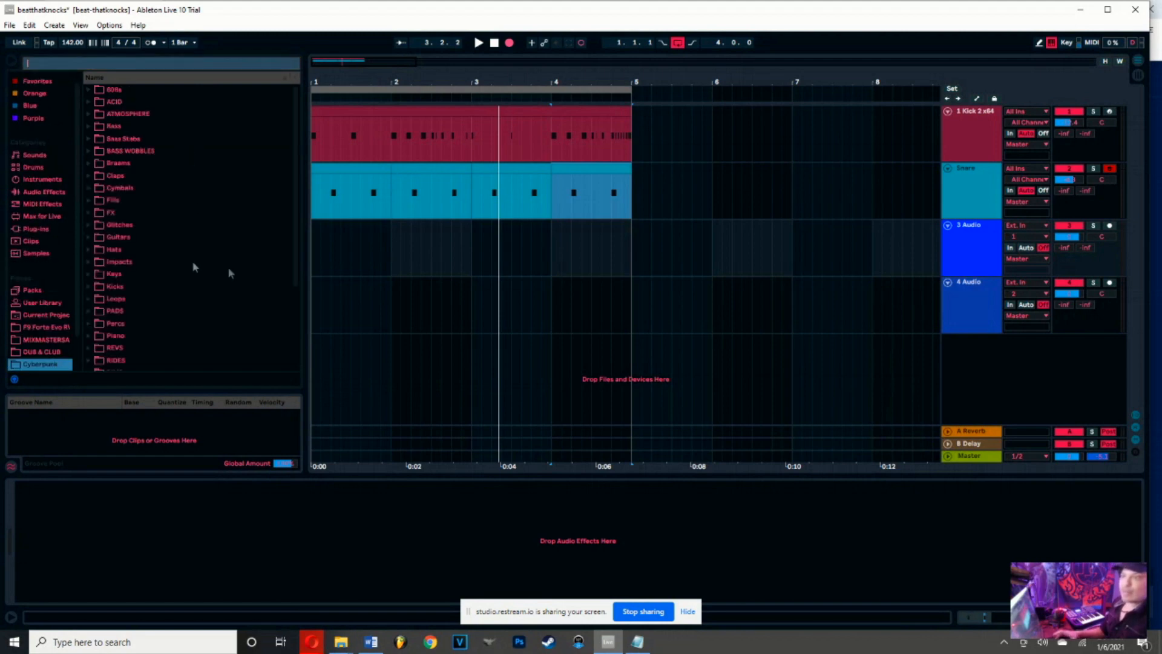
pyautogui.scroll(-3, 287, 292)
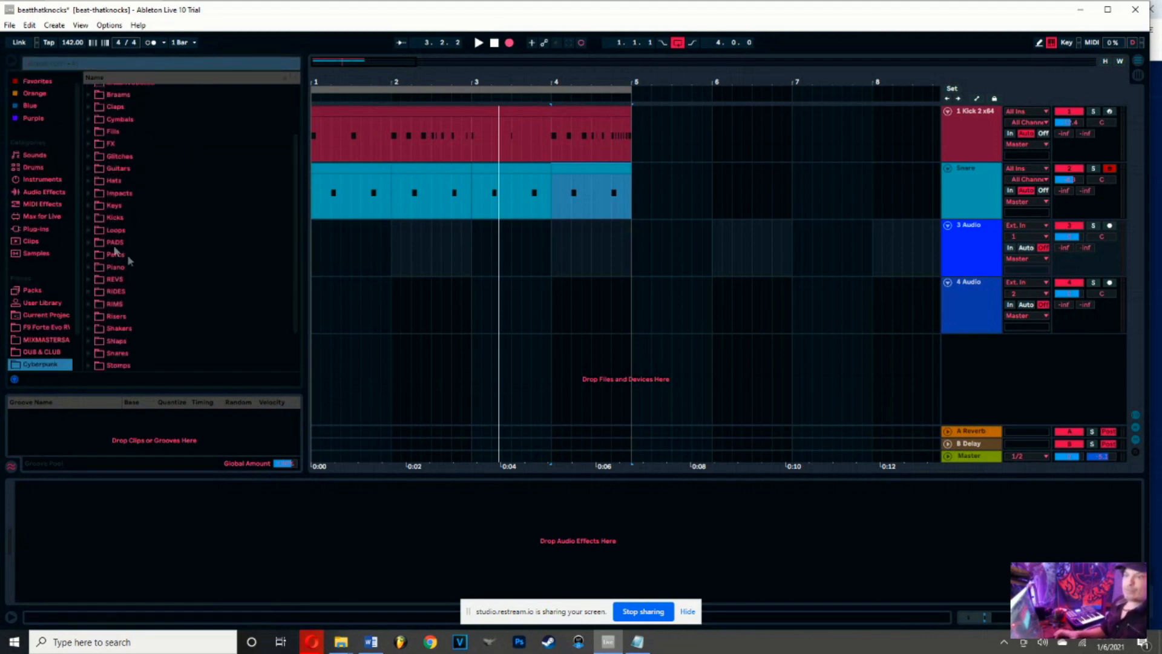
pyautogui.click(88, 231)
# Audition the loops HGB_170_TopLoop_01, 02, 03 and 05 against the playing kick and snare
pyautogui.moveTo(296, 104); pyautogui.dragTo(303, 295)
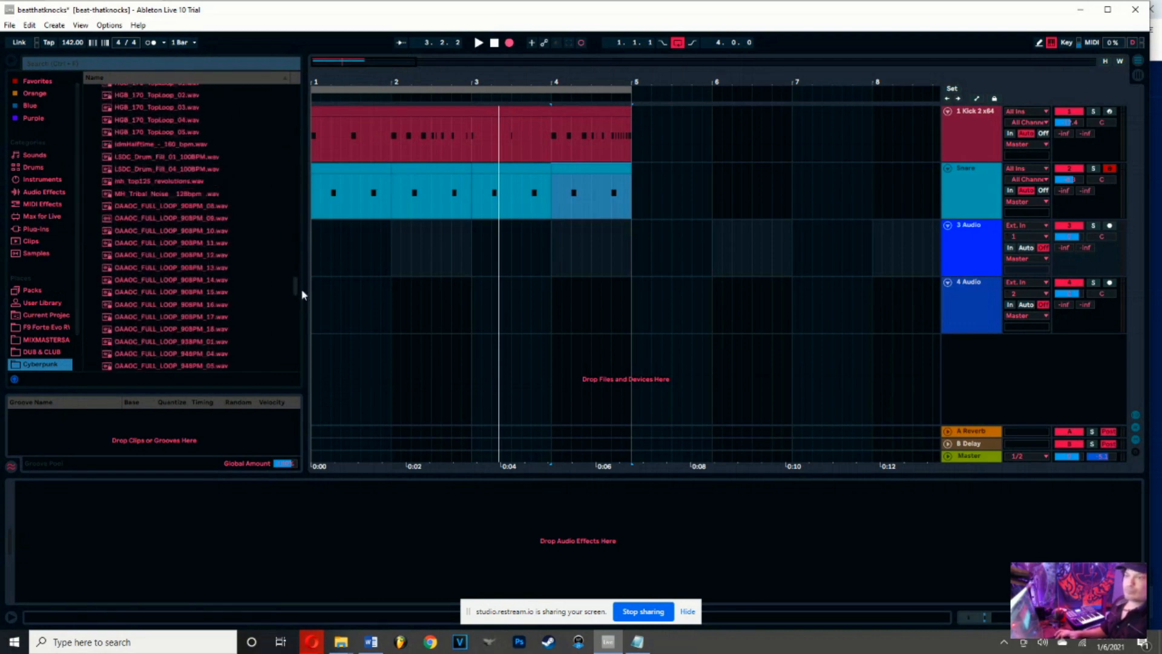
pyautogui.moveTo(298, 290); pyautogui.dragTo(299, 282)
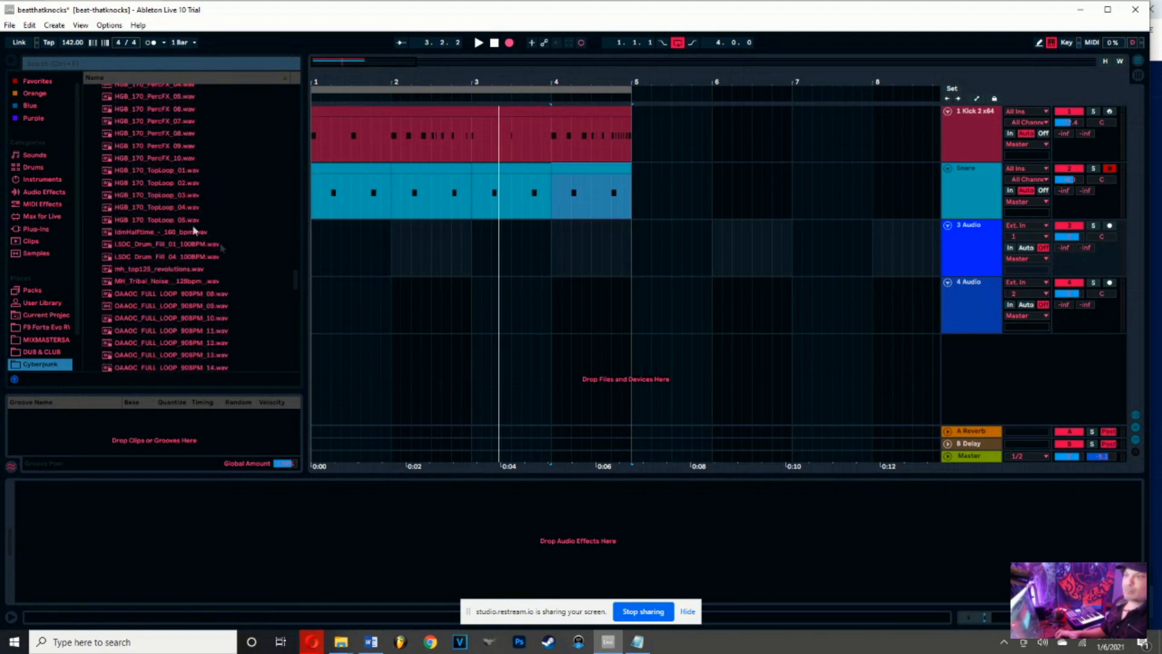
pyautogui.click(171, 175)
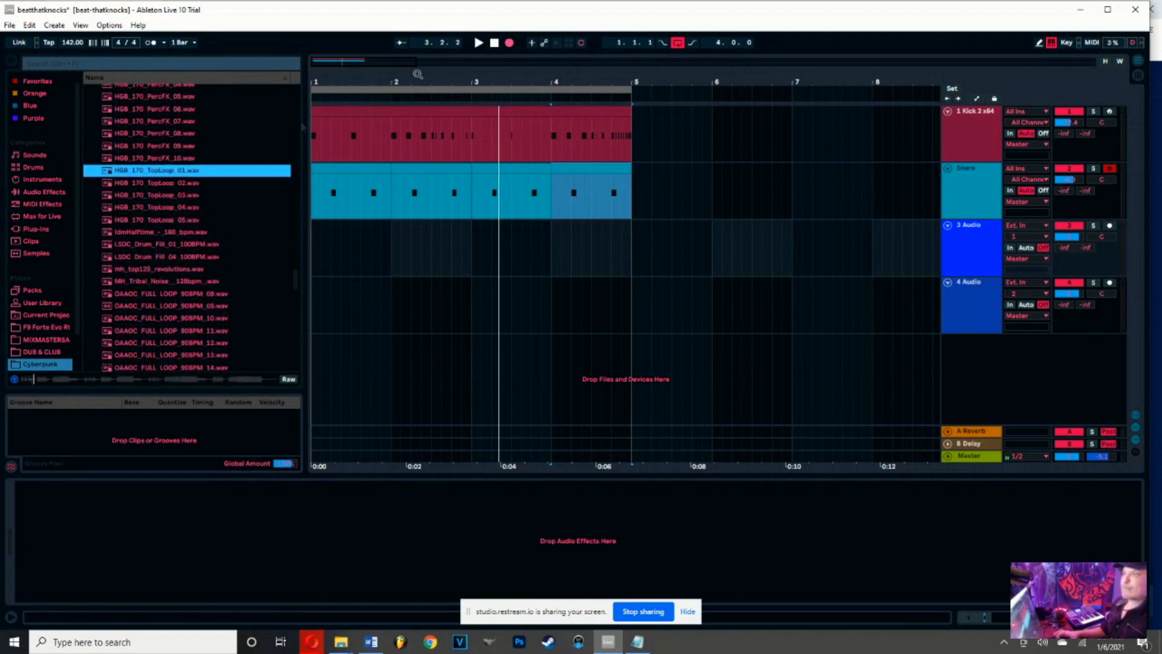
pyautogui.click(480, 43)
pyautogui.click(178, 183)
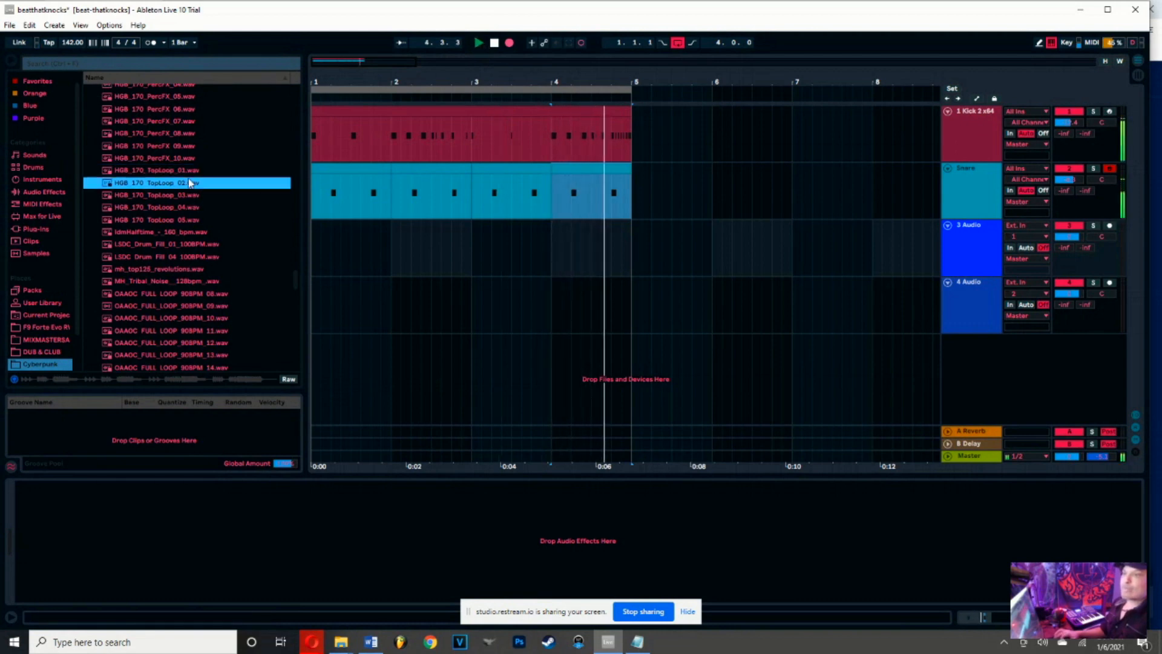
pyautogui.click(176, 195)
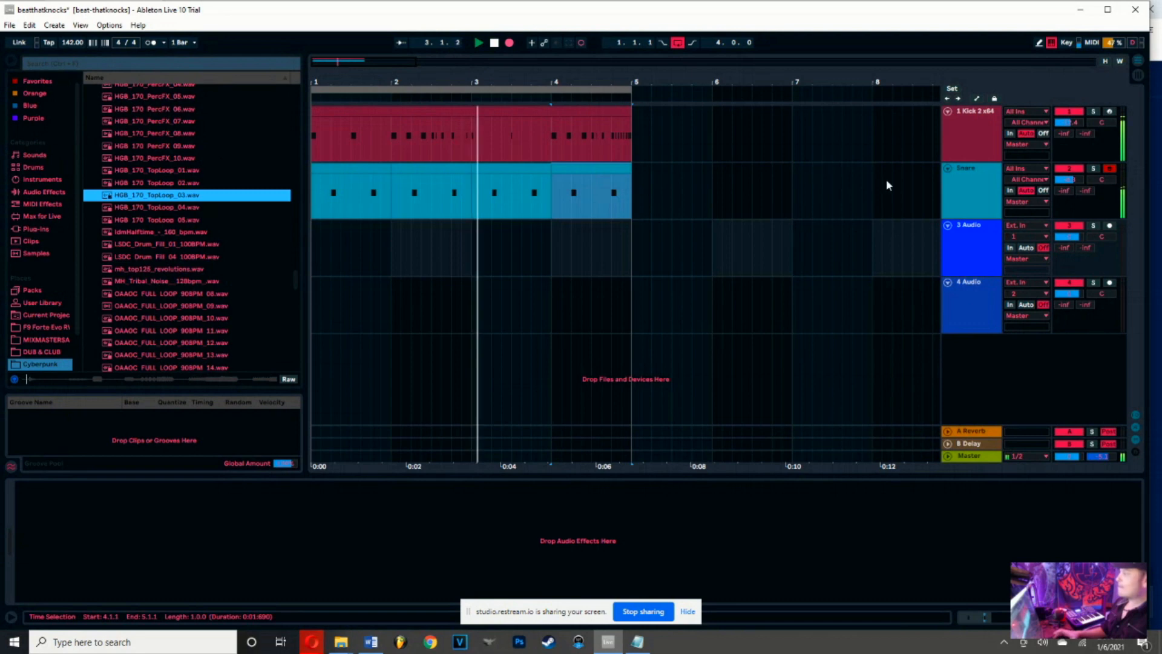
pyautogui.click(171, 220)
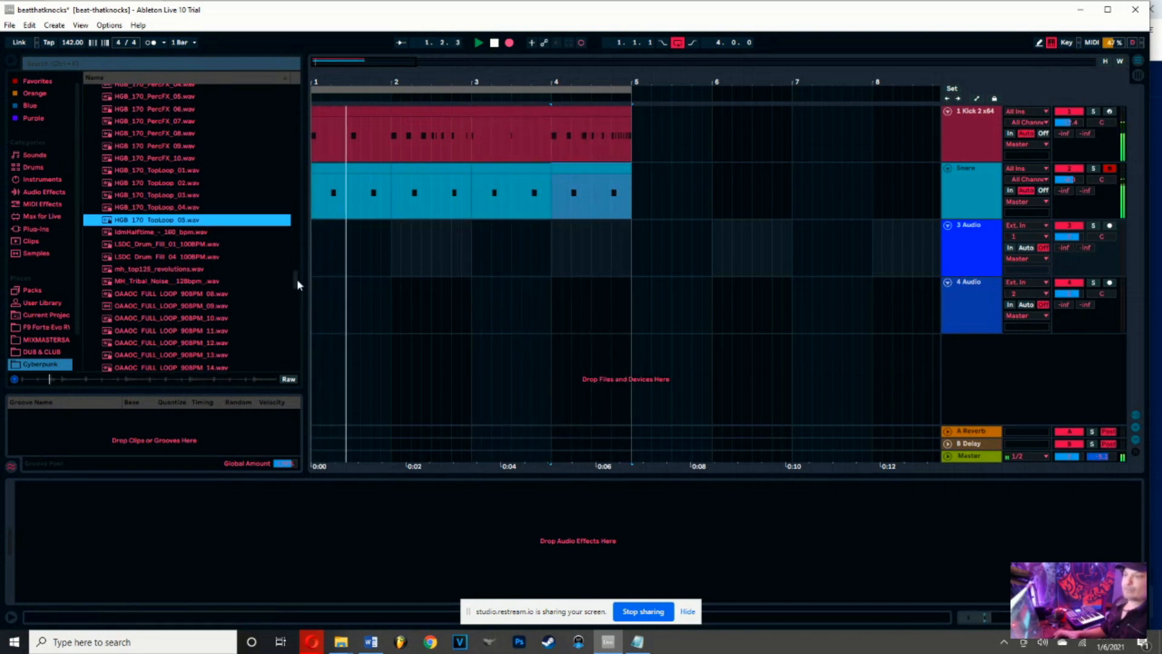
# Audition the OAAOC hi-hat loops from OAAOC_HIHAT_LOOP_90BPM_08 through 94BPM_05 against the playing kick and snare
pyautogui.moveTo(297, 284); pyautogui.dragTo(296, 308)
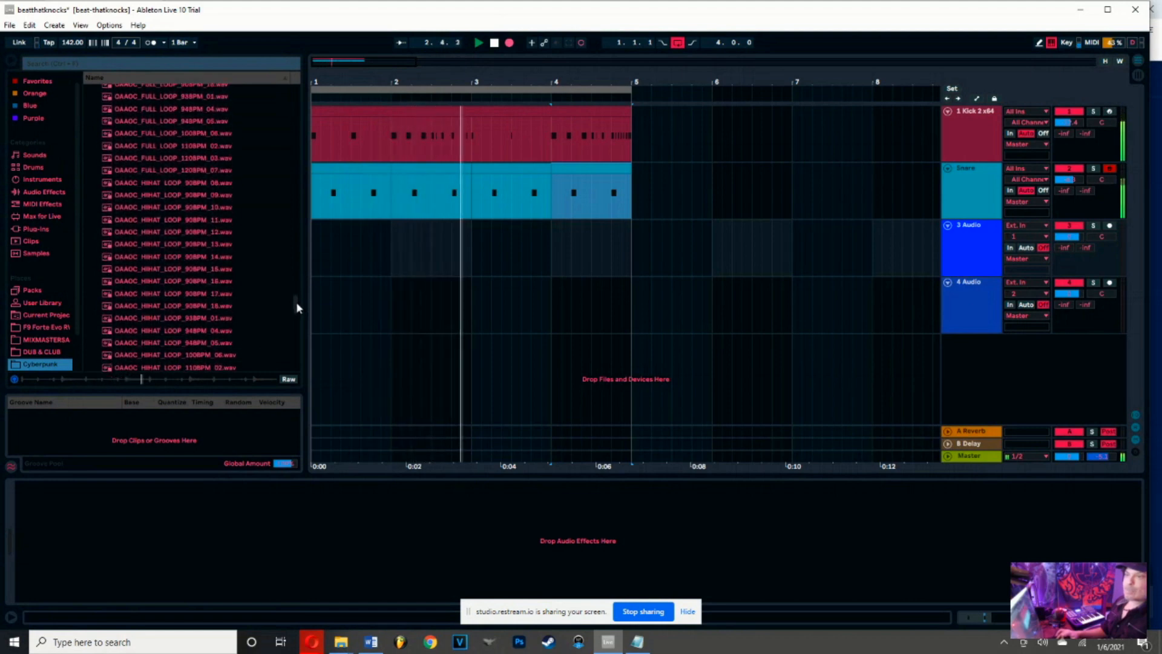
pyautogui.click(178, 183)
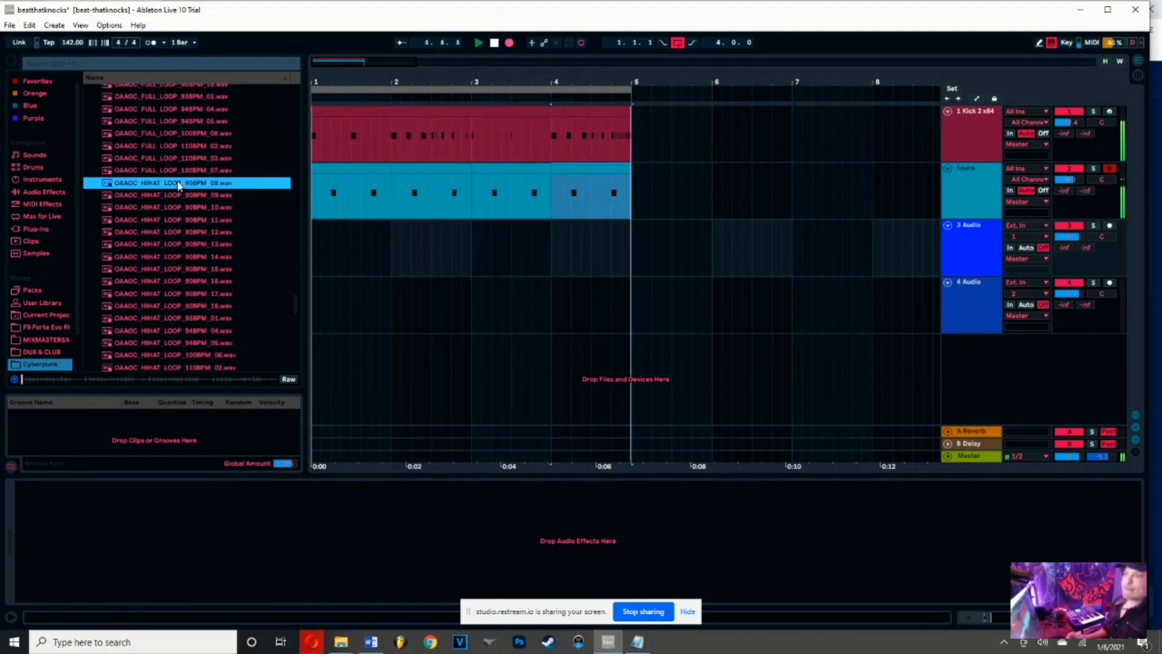
pyautogui.press('Down')
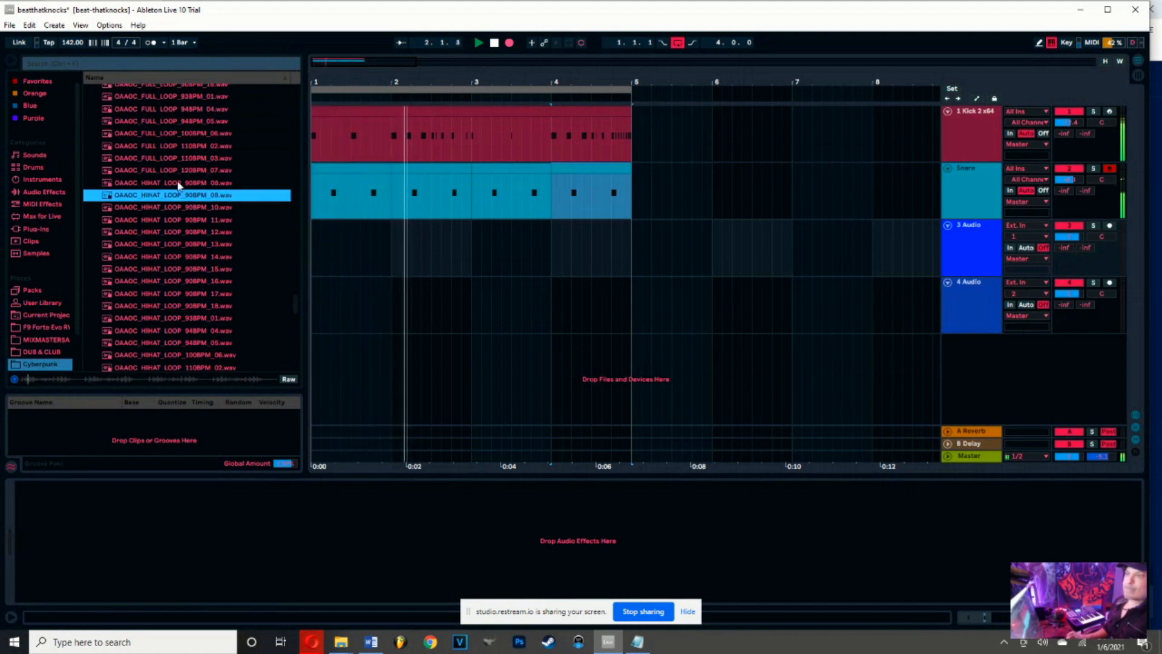
pyautogui.press('Down')
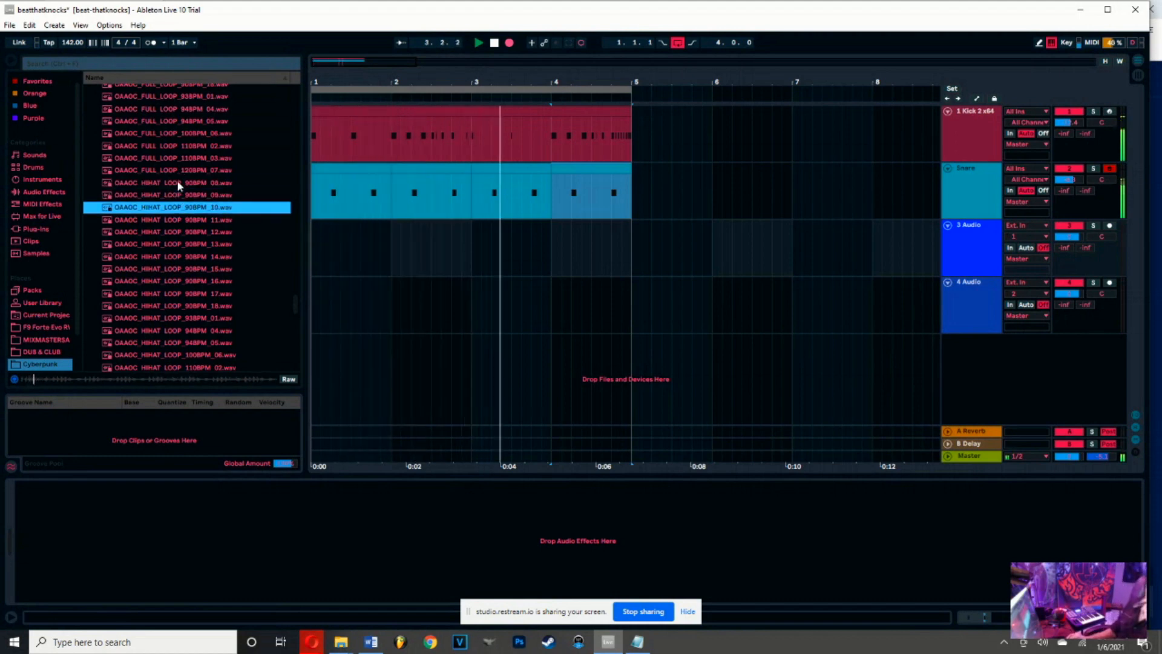
pyautogui.press('Down')
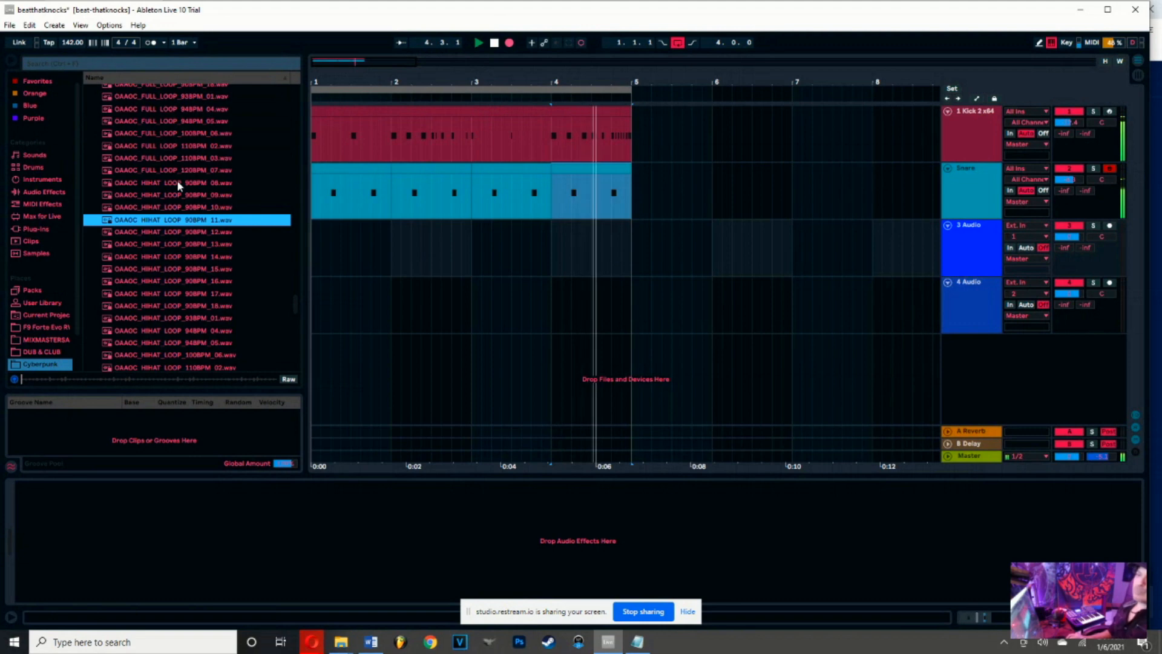
pyautogui.press('Down')
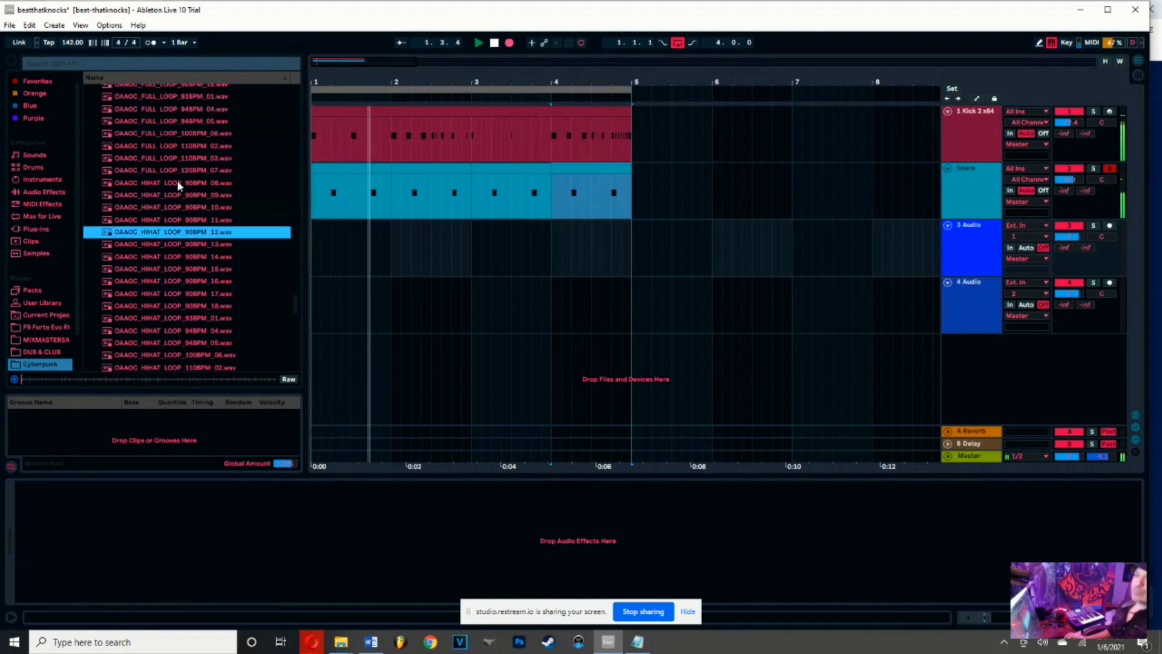
pyautogui.press('Down')
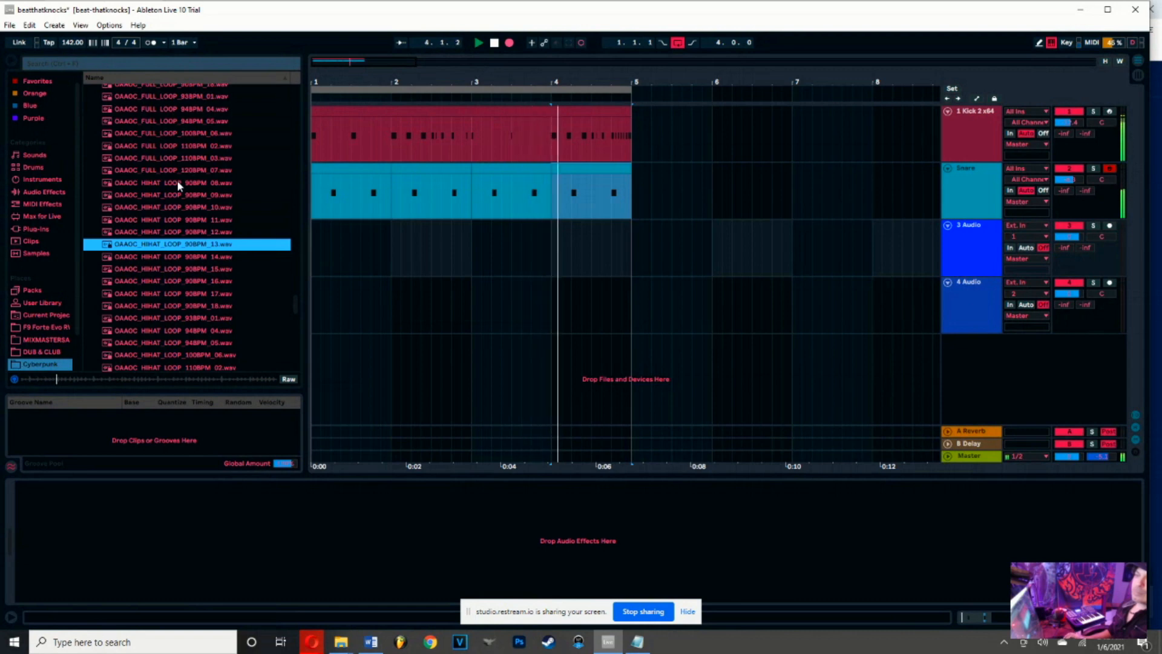
pyautogui.press('Down')
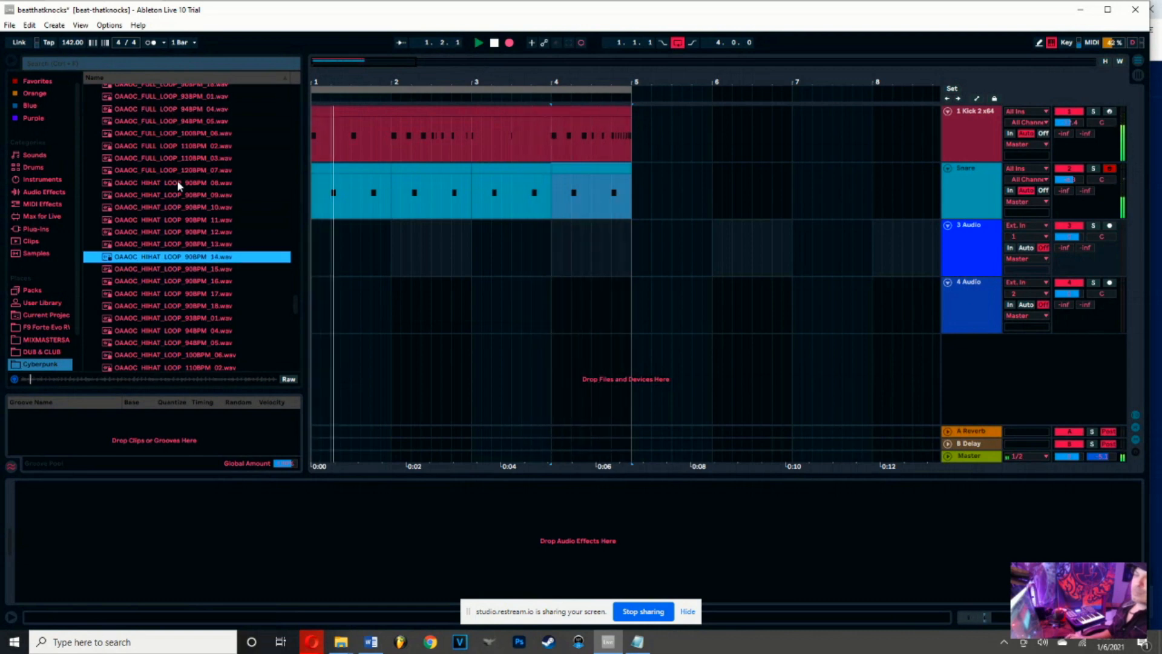
pyautogui.press('Down')
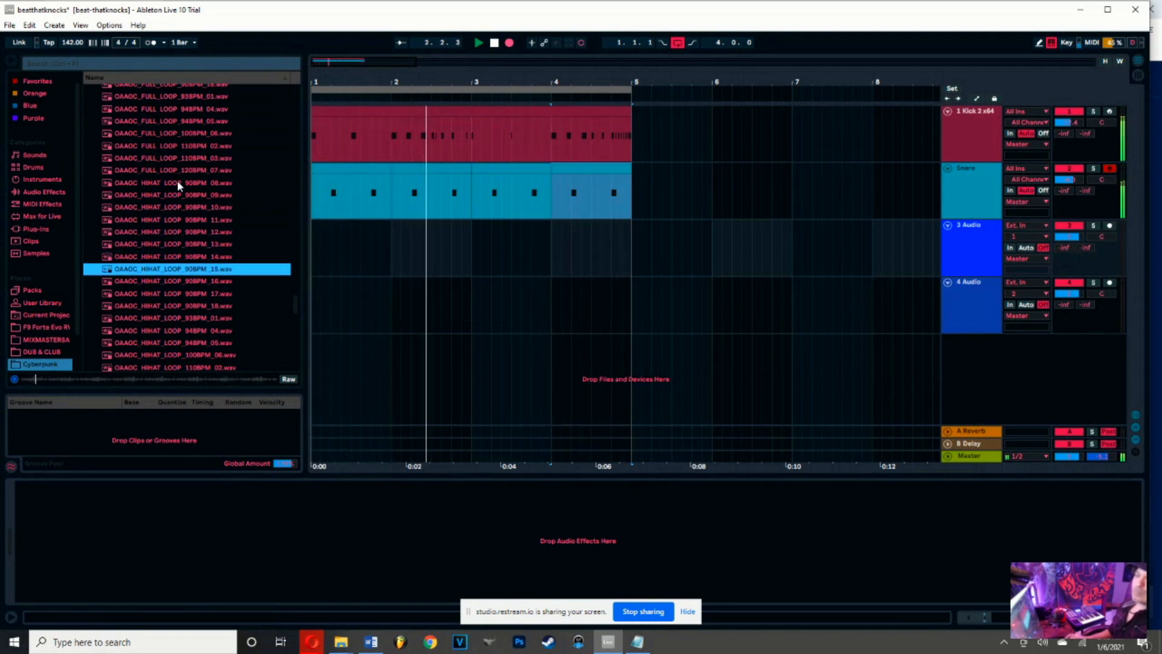
pyautogui.press('Down')
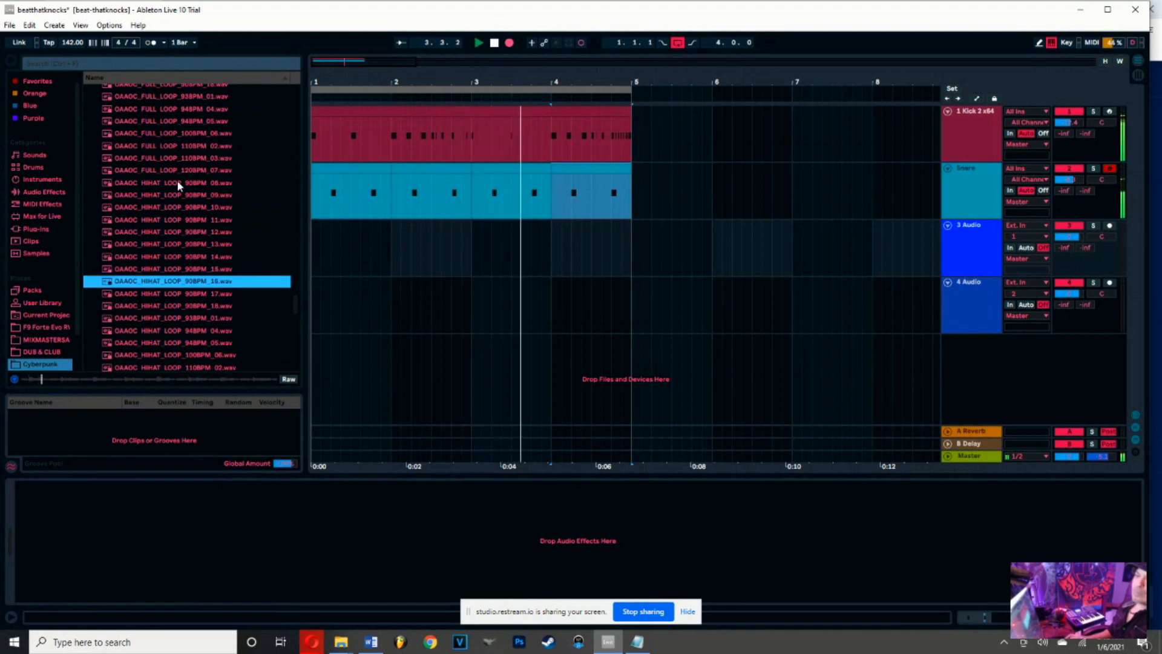
pyautogui.press('Down')
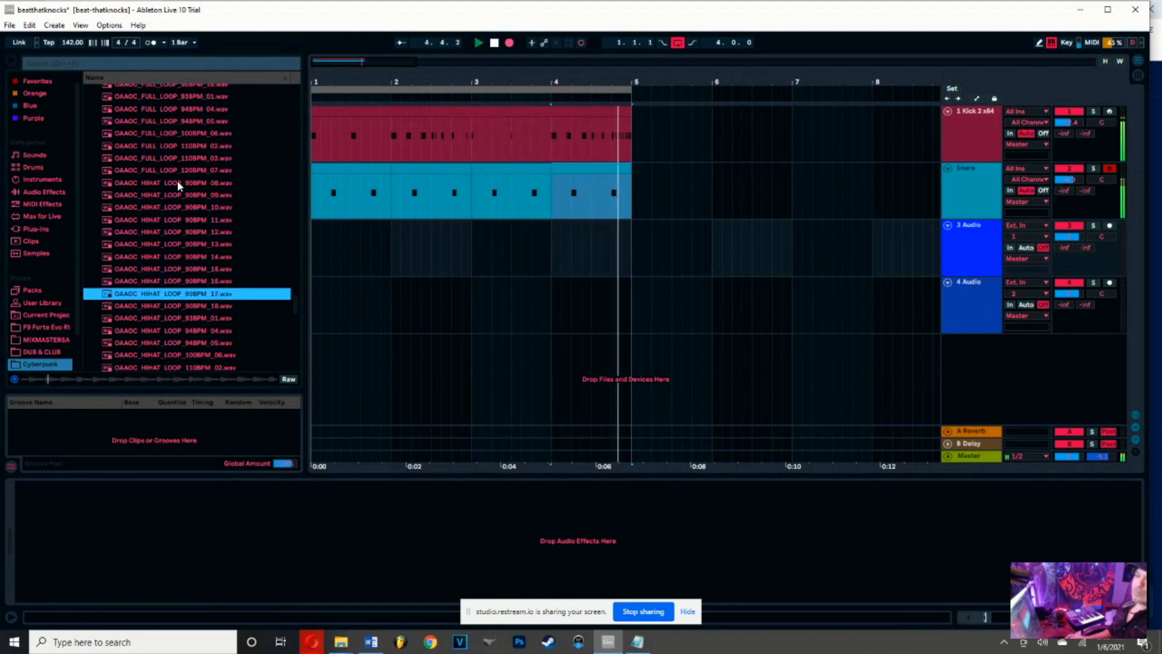
pyautogui.press('Down')
pyautogui.press('Down')
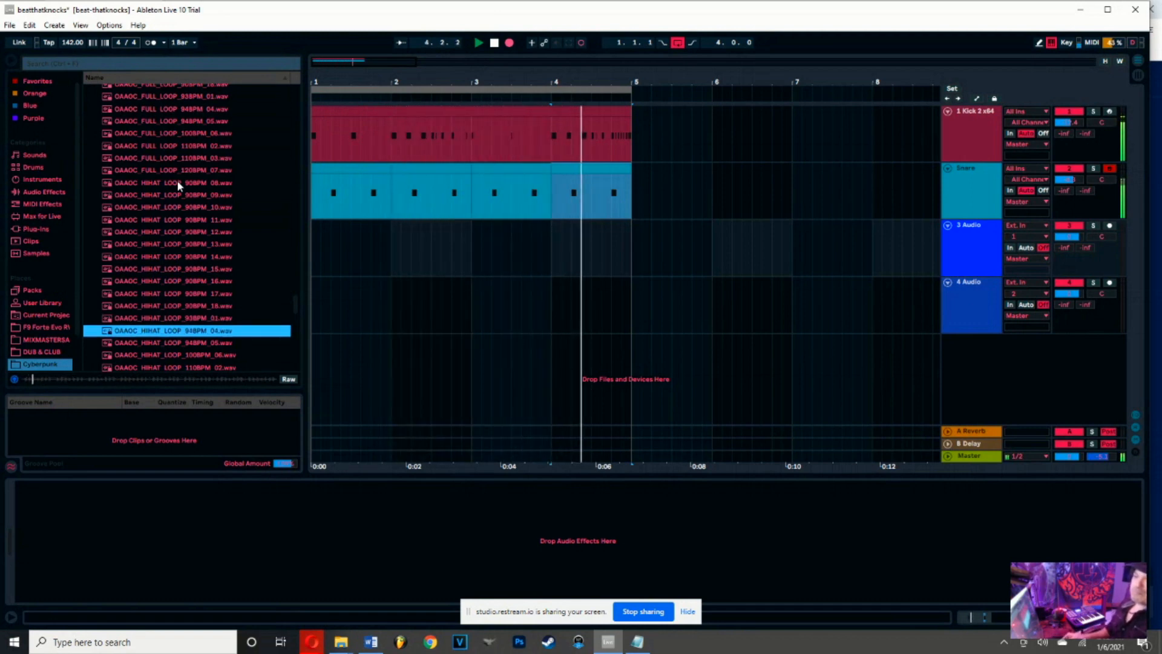
pyautogui.press('Down')
pyautogui.press('Down')
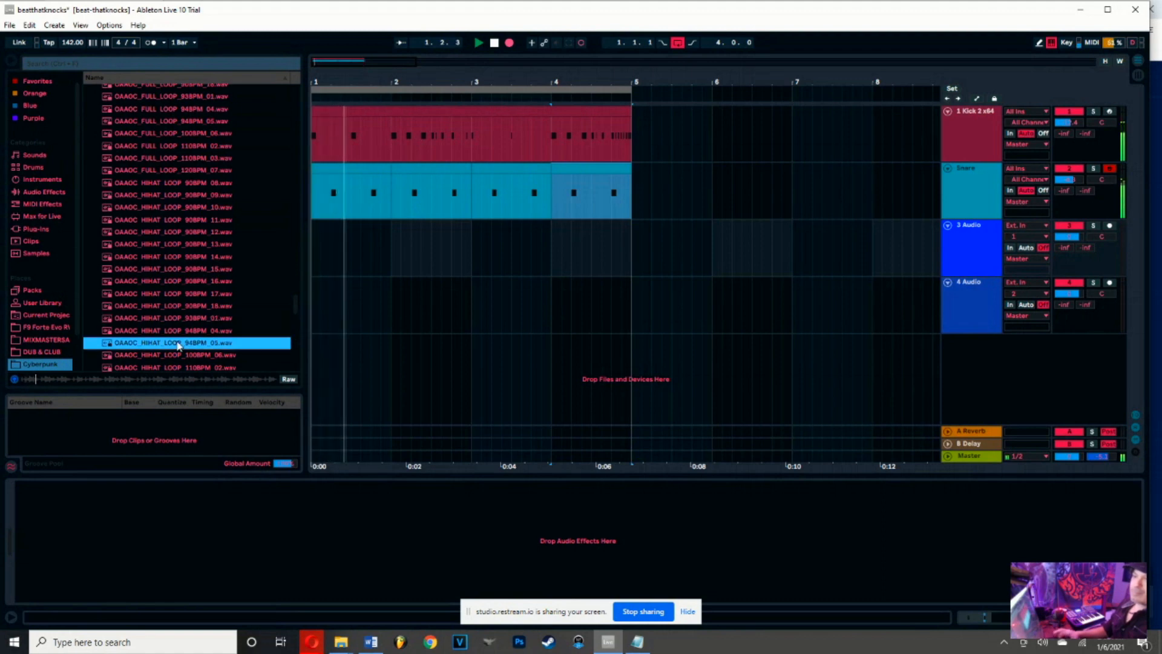
# Place OAAOC_HIHAT_LOOP_93BPM_01 at bar 1 of the 3 Audio track, stop playback, and trim the clip to end at bar 5
pyautogui.moveTo(186, 319); pyautogui.dragTo(316, 253)
pyautogui.press('space')
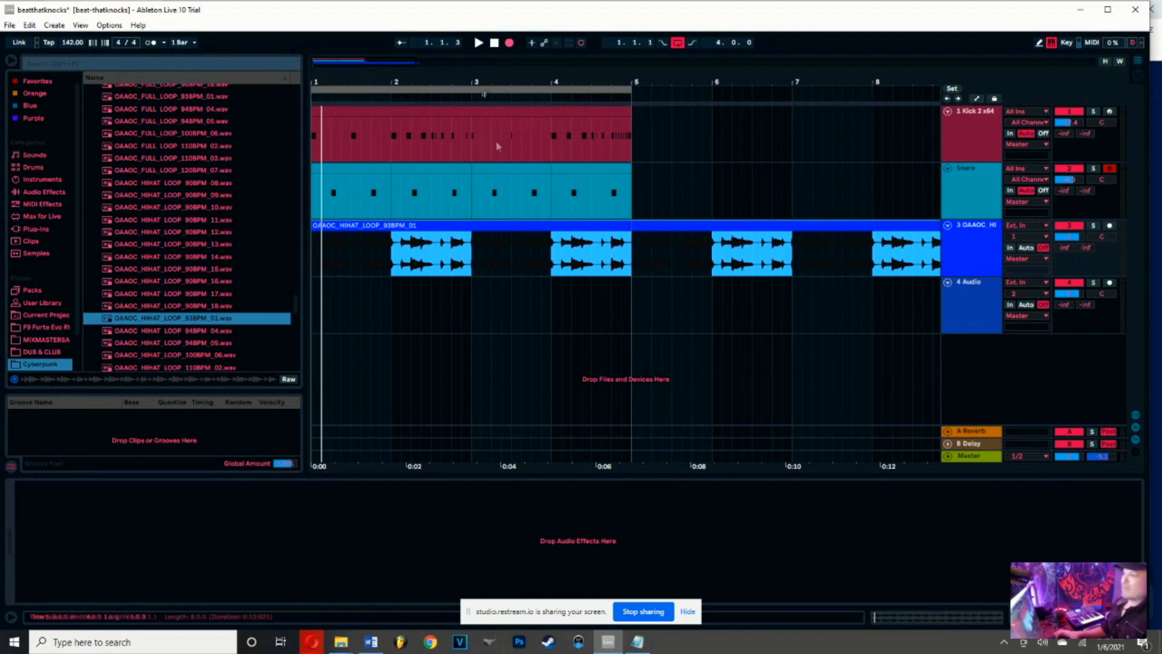
pyautogui.moveTo(520, 78); pyautogui.dragTo(537, 60)
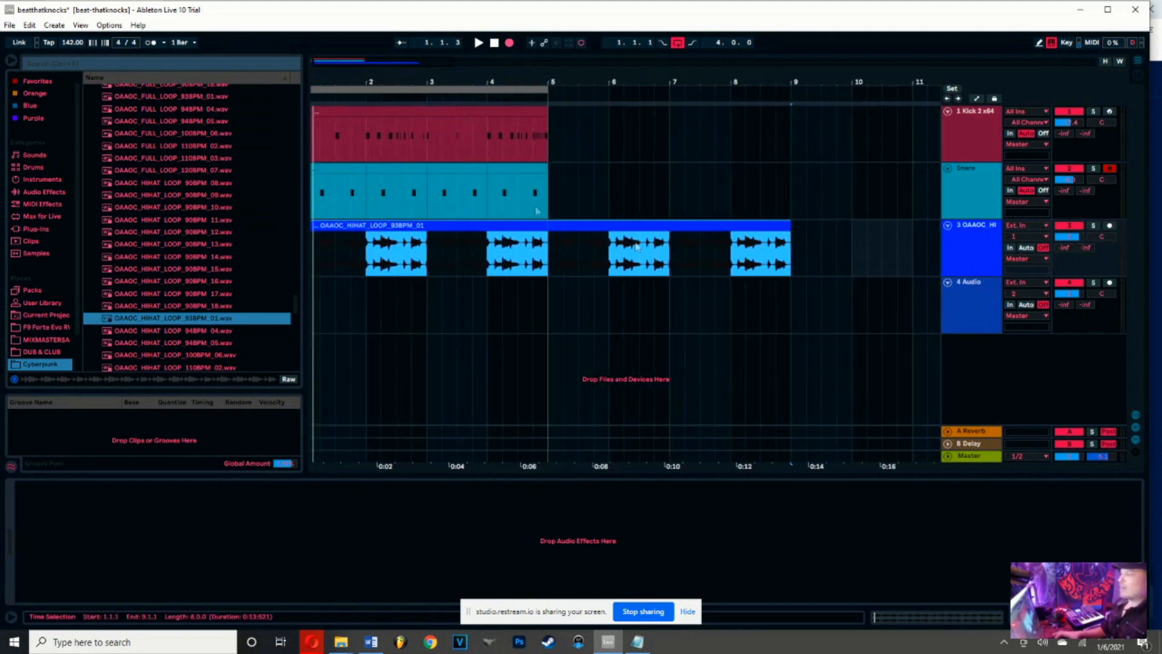
pyautogui.click(978, 253)
pyautogui.moveTo(787, 224); pyautogui.dragTo(567, 234)
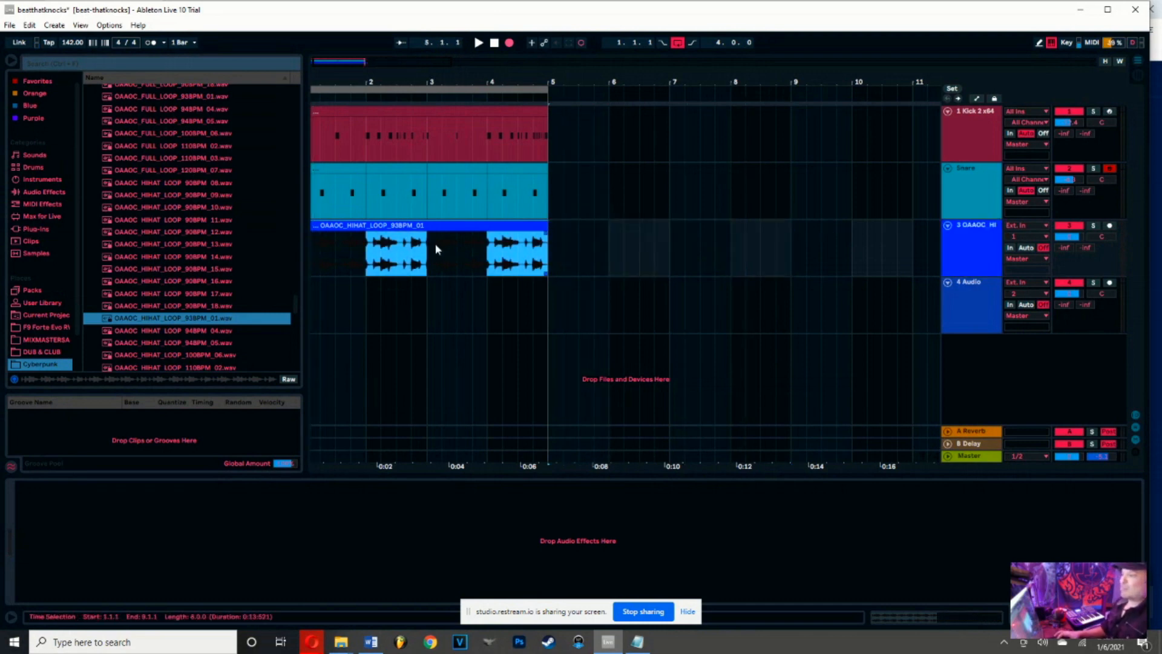
pyautogui.click(420, 227)
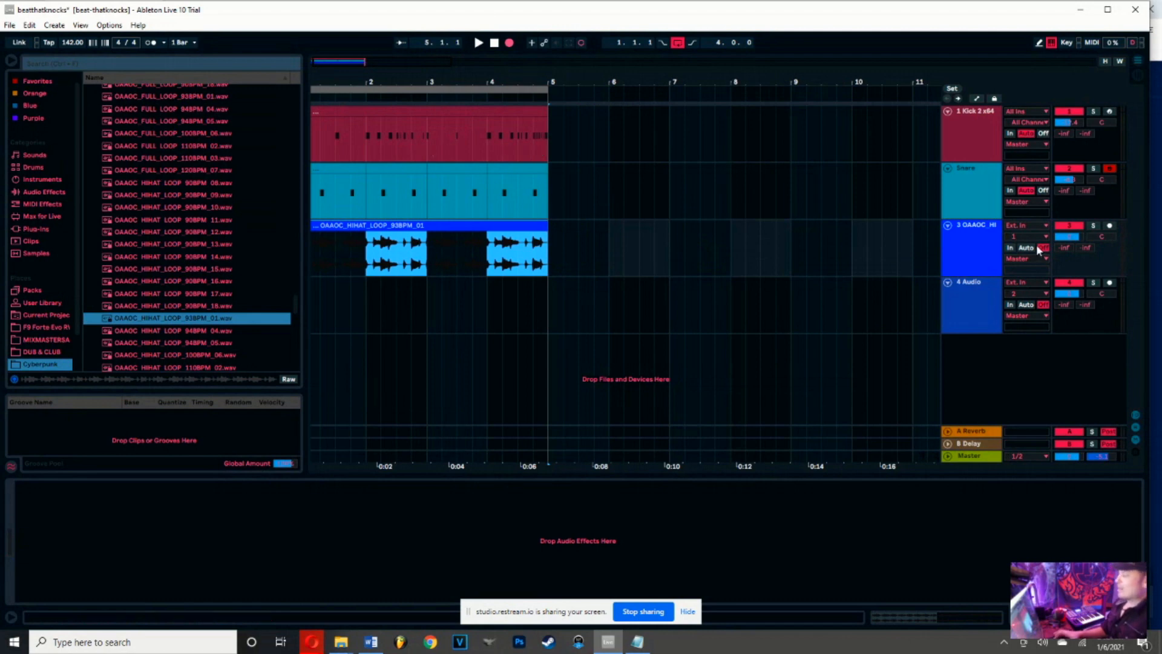
pyautogui.moveTo(367, 191); pyautogui.dragTo(426, 191)
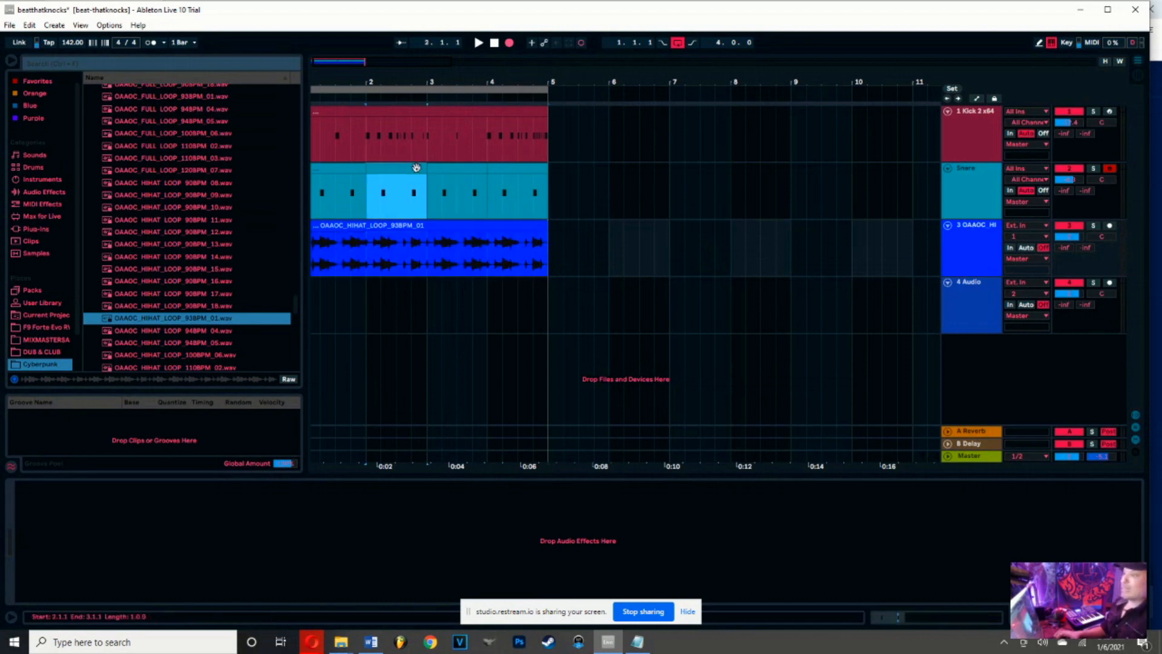
pyautogui.click(419, 113)
pyautogui.click(975, 242)
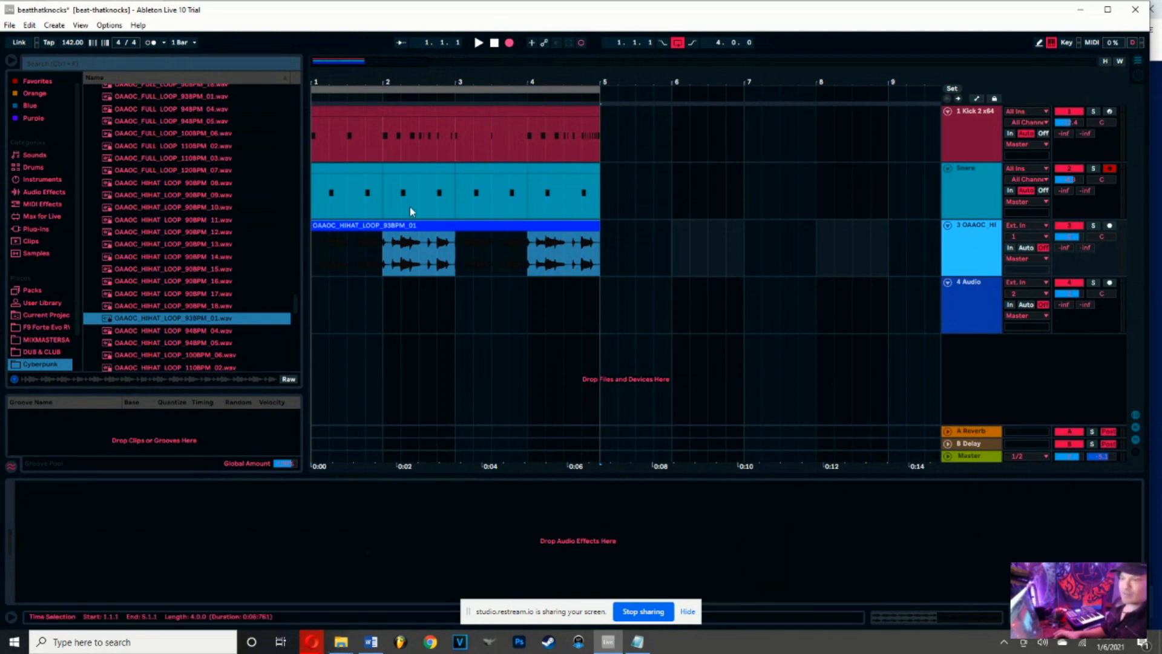
pyautogui.click(418, 169)
pyautogui.click(550, 172)
pyautogui.click(348, 171)
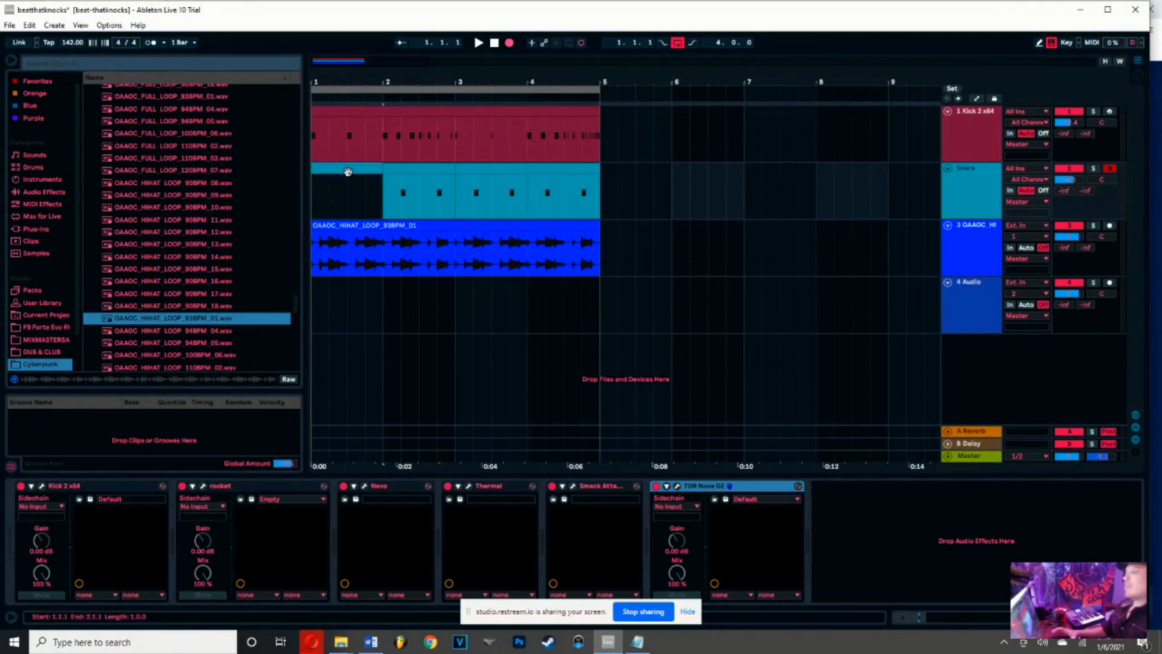
pyautogui.click(359, 114)
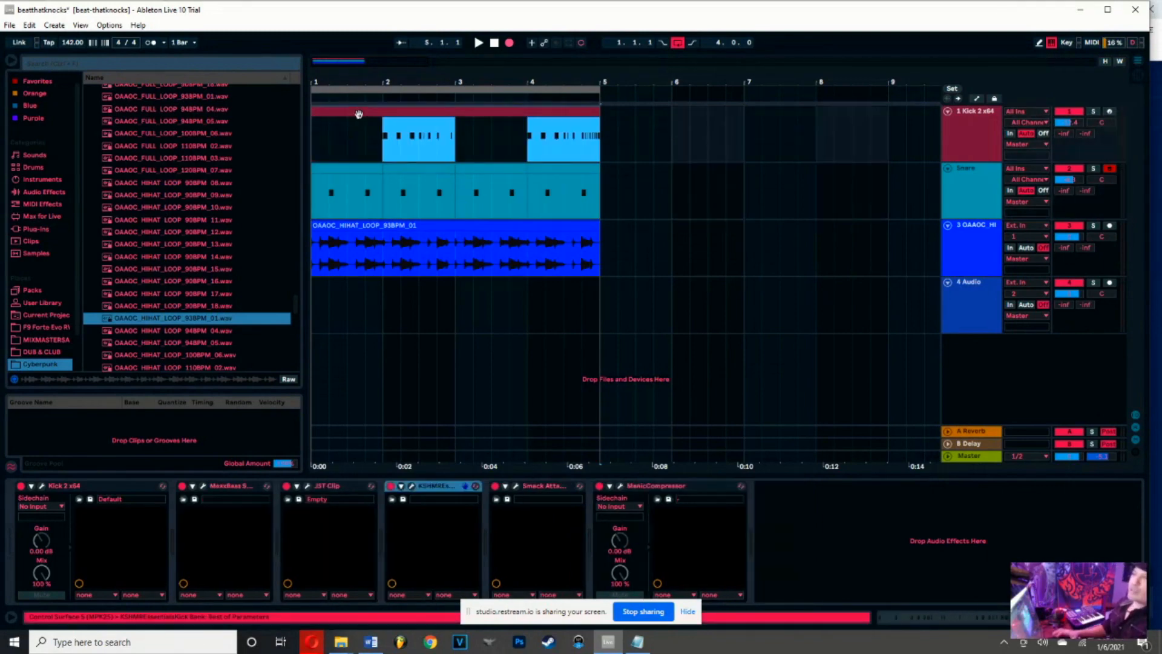
pyautogui.click(439, 188)
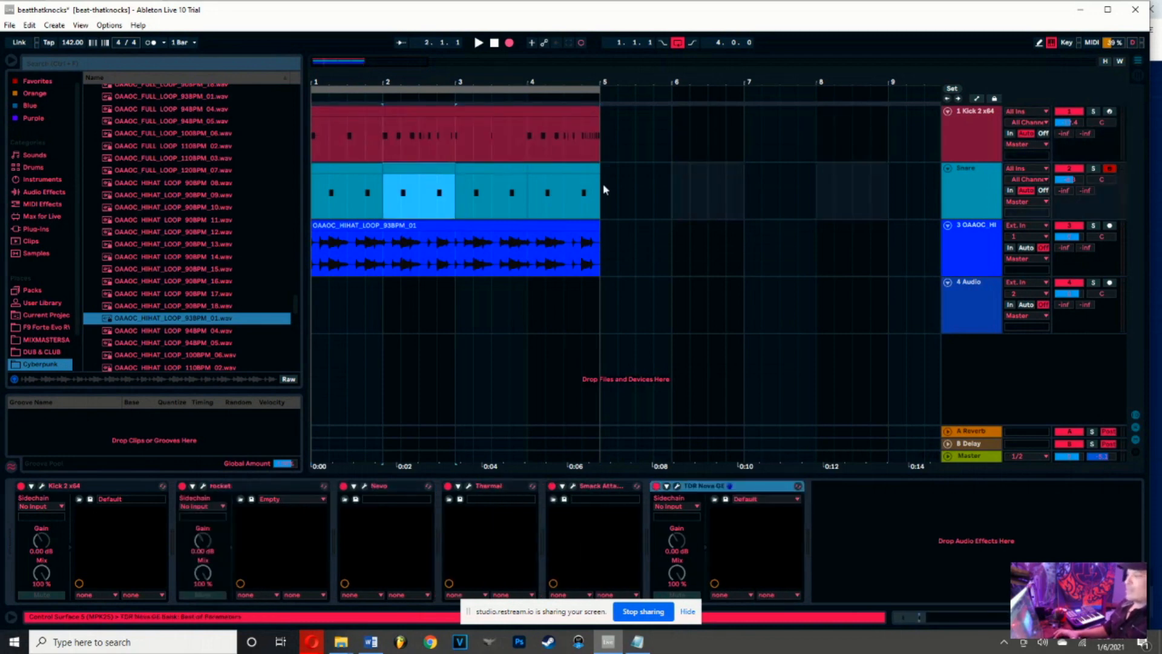
pyautogui.click(578, 175)
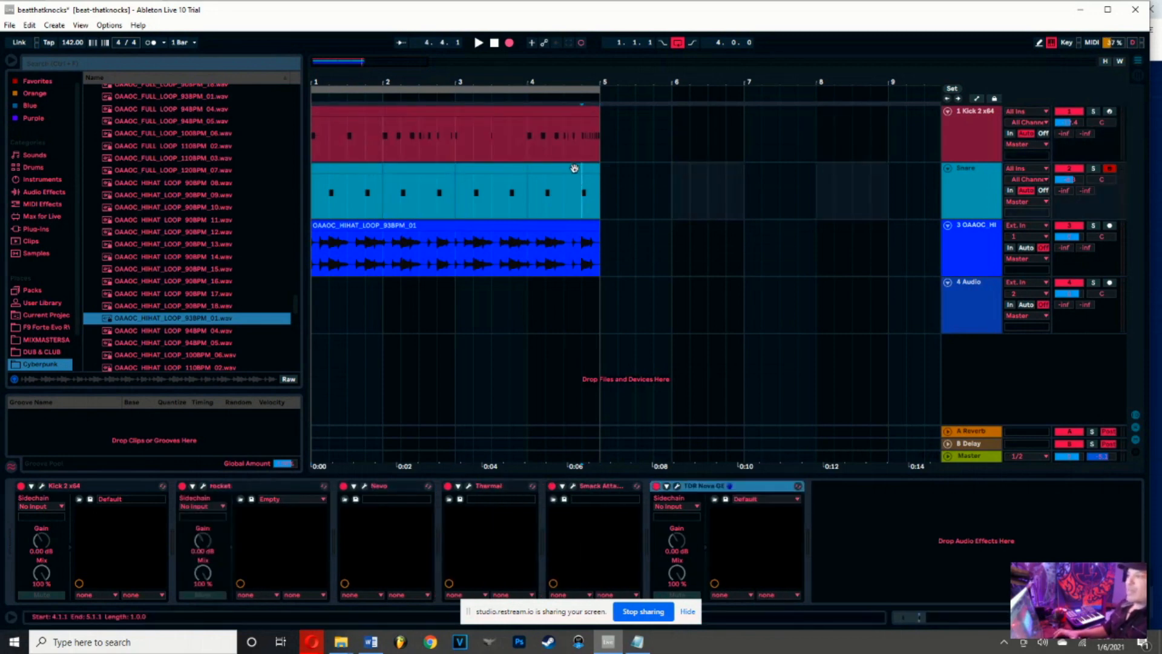
pyautogui.click(433, 123)
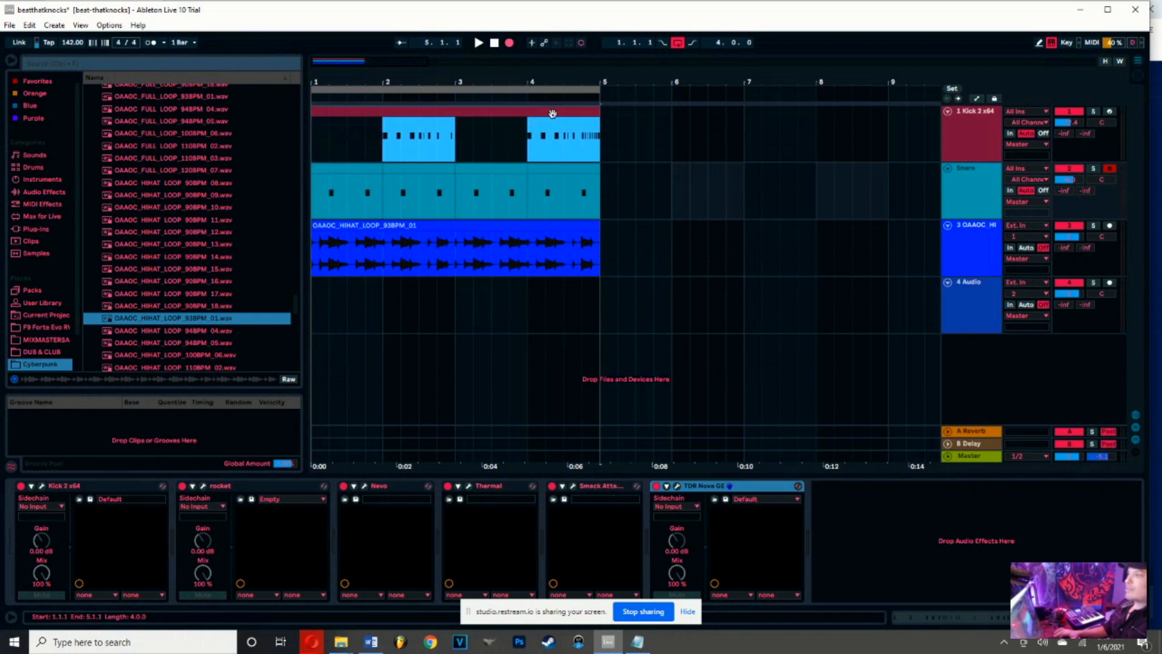
pyautogui.click(367, 166)
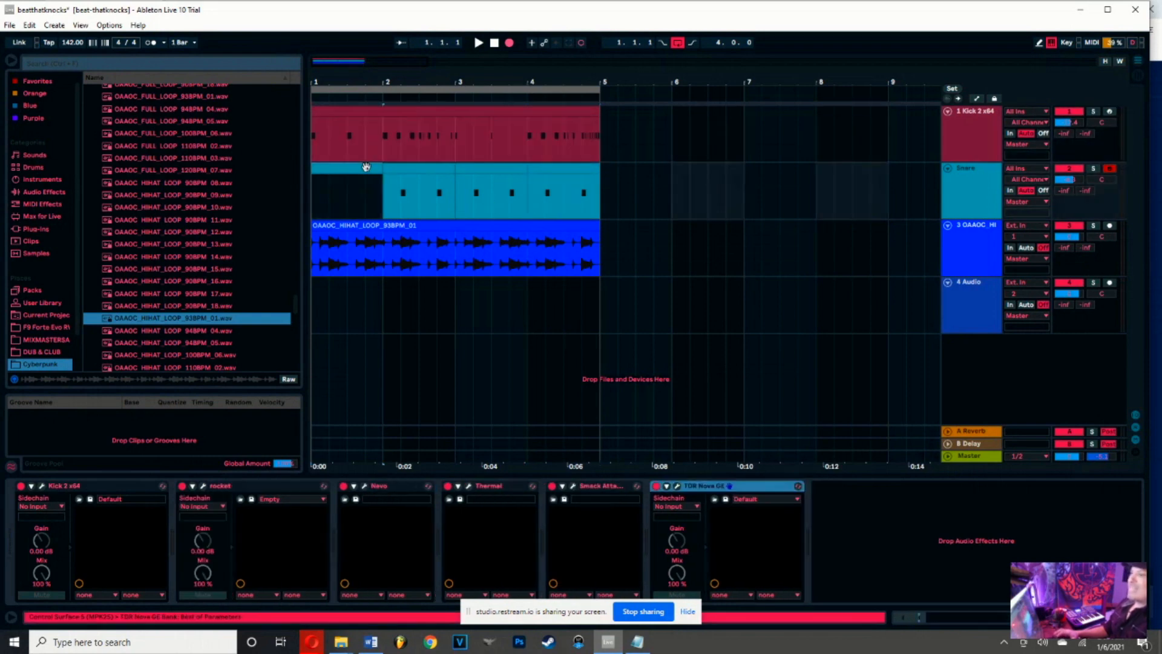
pyautogui.click(573, 169)
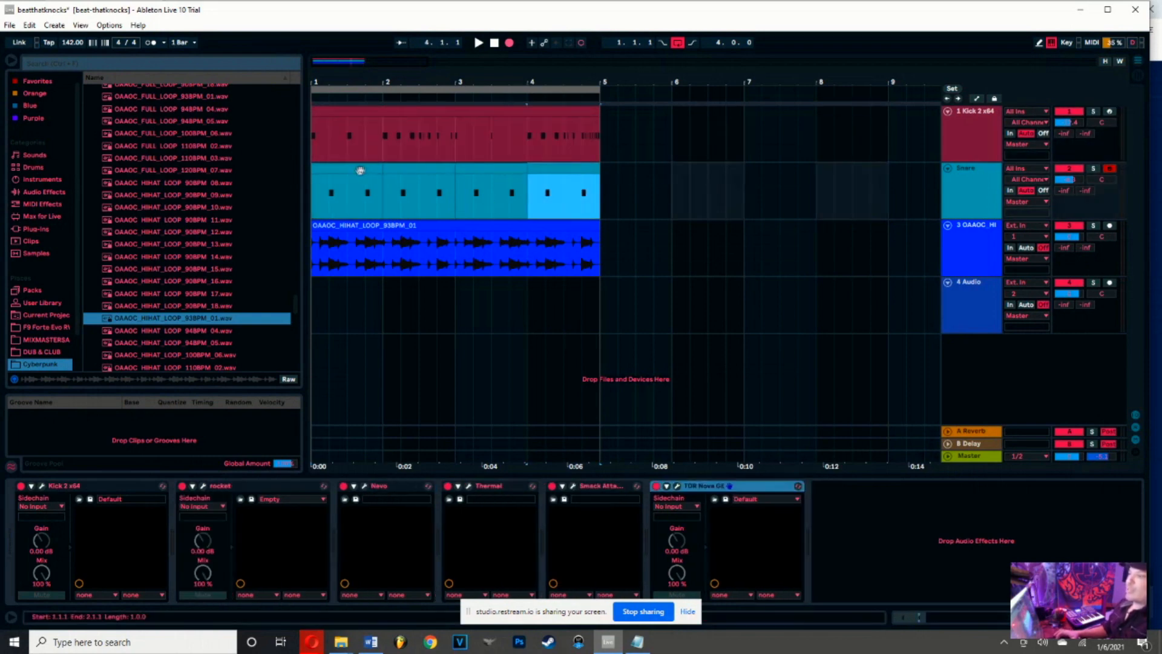
pyautogui.press('Delete')
pyautogui.hotkey('ctrl', 'z')
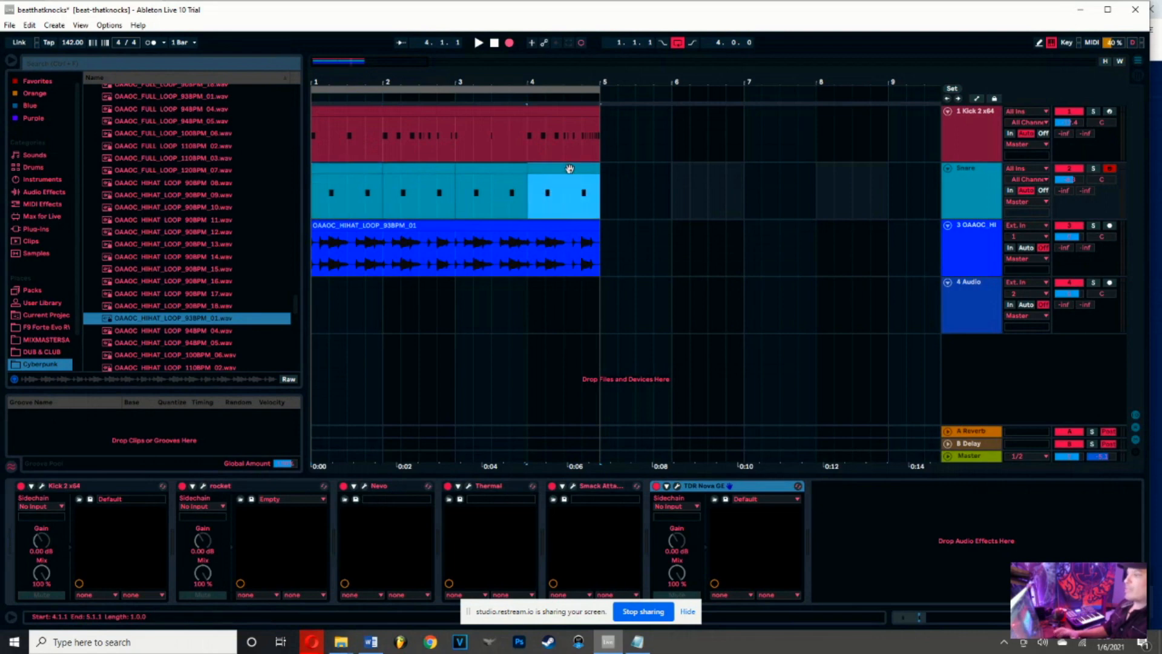
pyautogui.click(362, 172)
pyautogui.press('Delete')
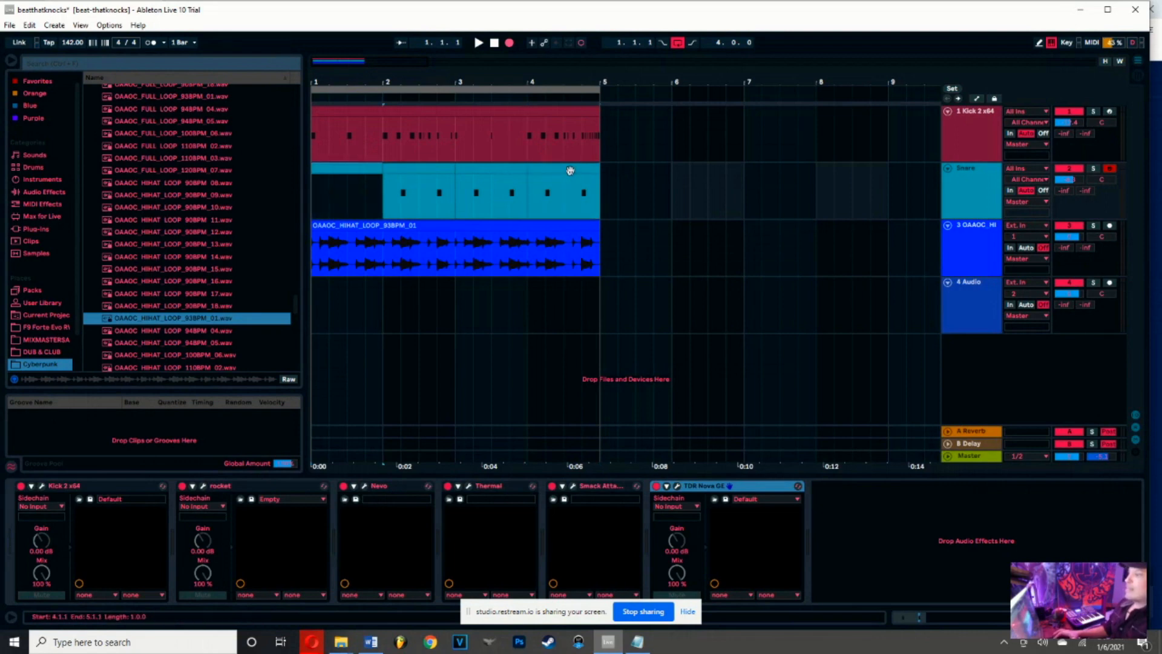
pyautogui.hotkey('ctrl', 'z')
pyautogui.click(333, 168)
pyautogui.press('Delete')
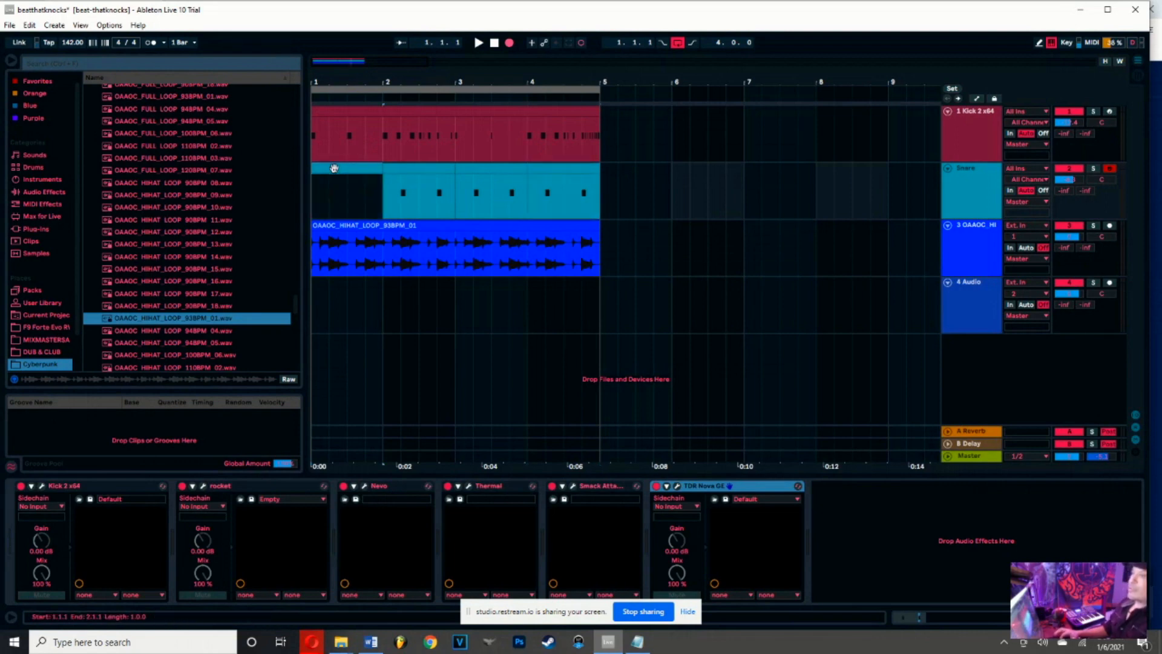
pyautogui.keyDown('shift'); pyautogui.click(572, 172); pyautogui.keyUp('shift')
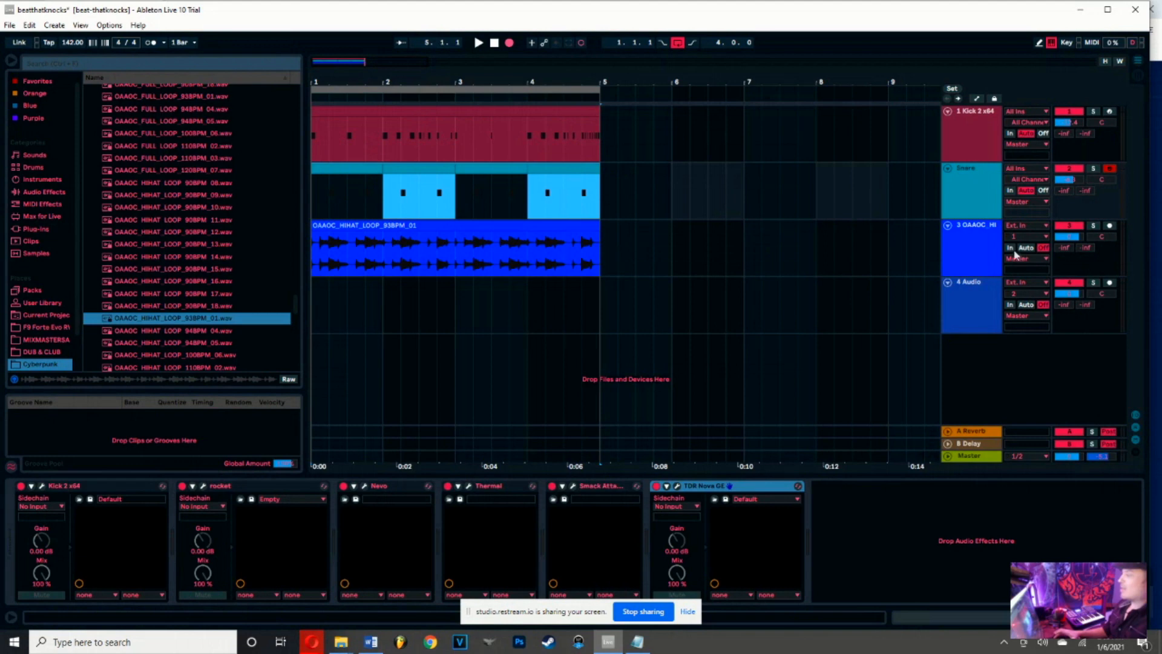
pyautogui.click(985, 251)
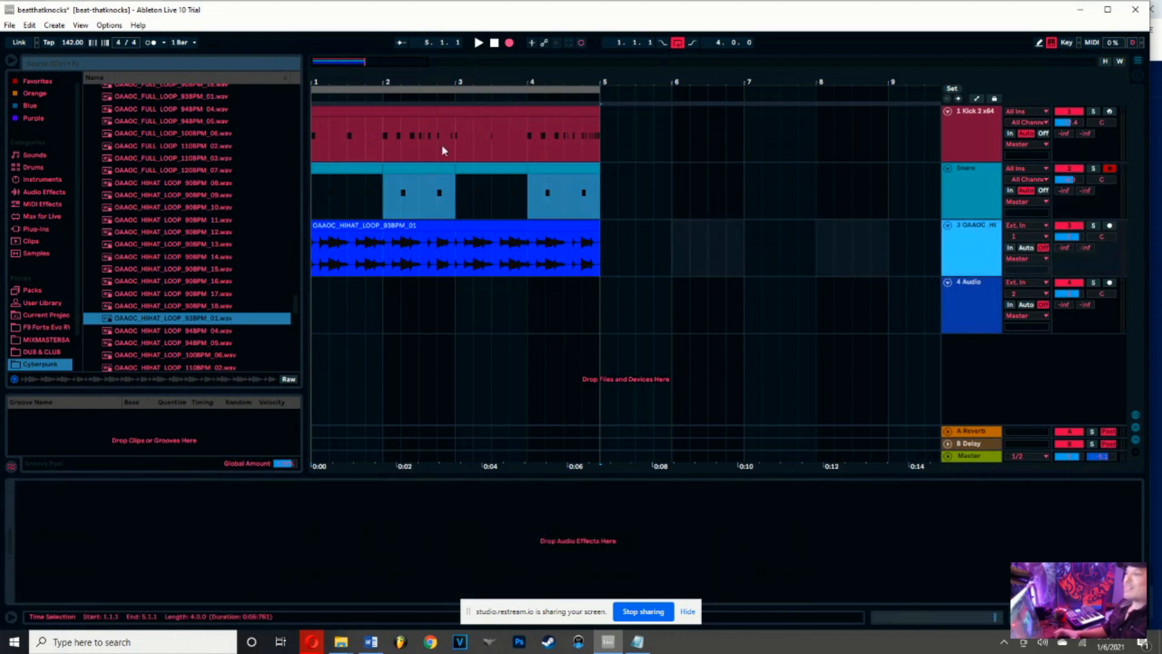
pyautogui.moveTo(504, 70); pyautogui.dragTo(504, 74)
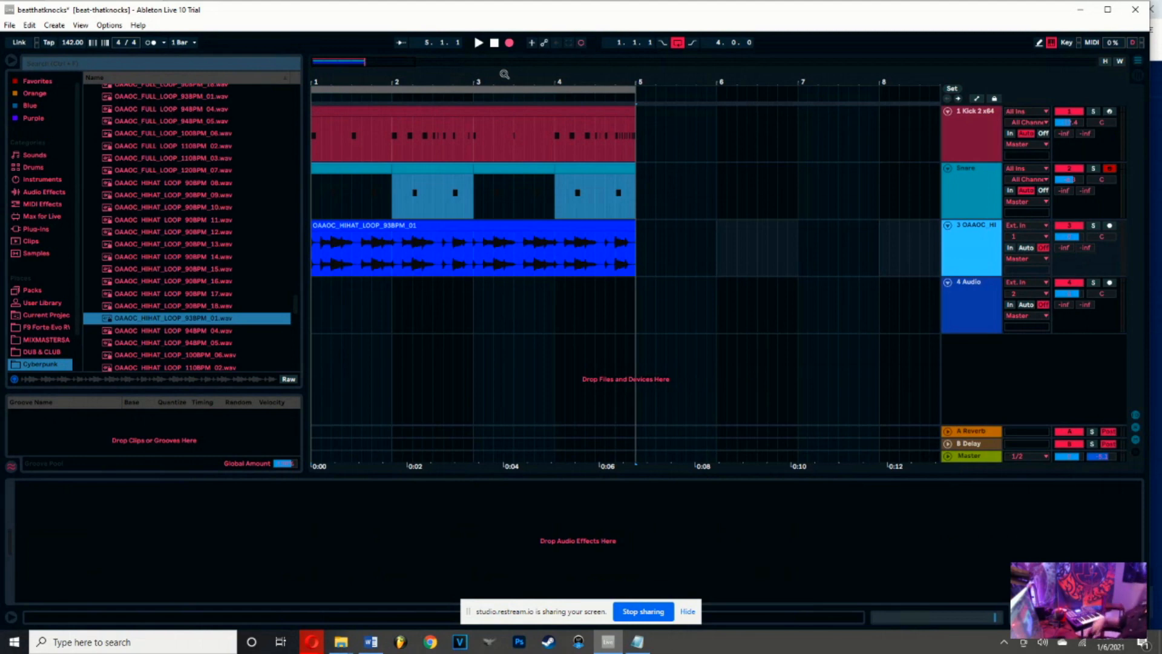
pyautogui.moveTo(504, 74); pyautogui.dragTo(504, 76)
pyautogui.click(544, 111)
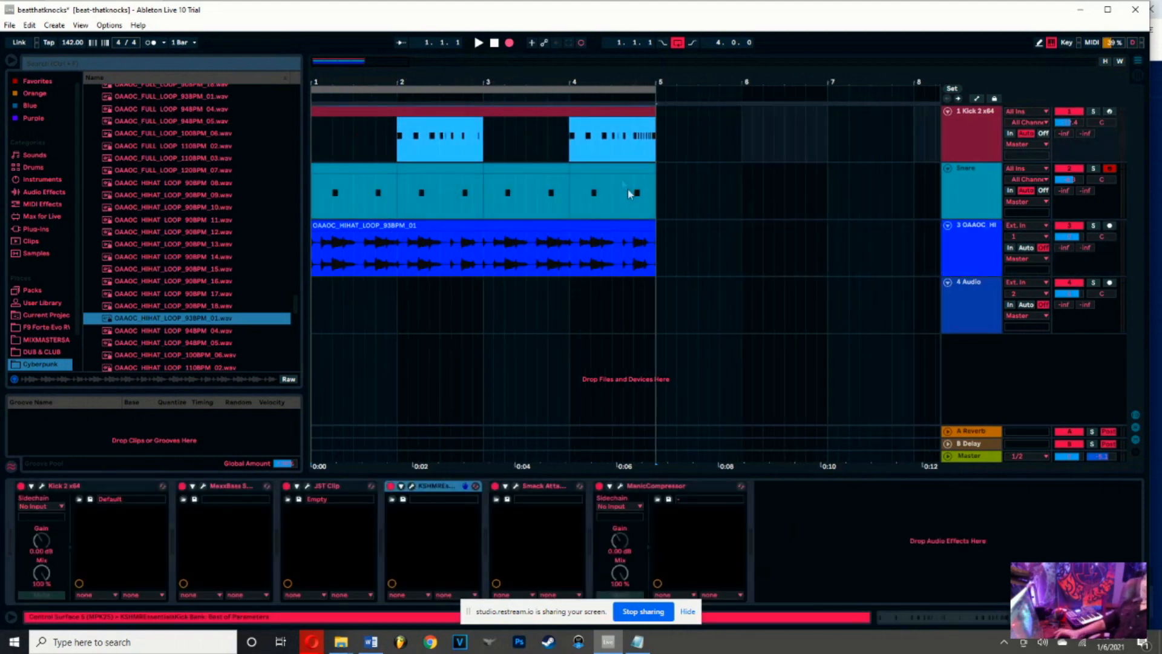
pyautogui.click(620, 167)
pyautogui.click(368, 167)
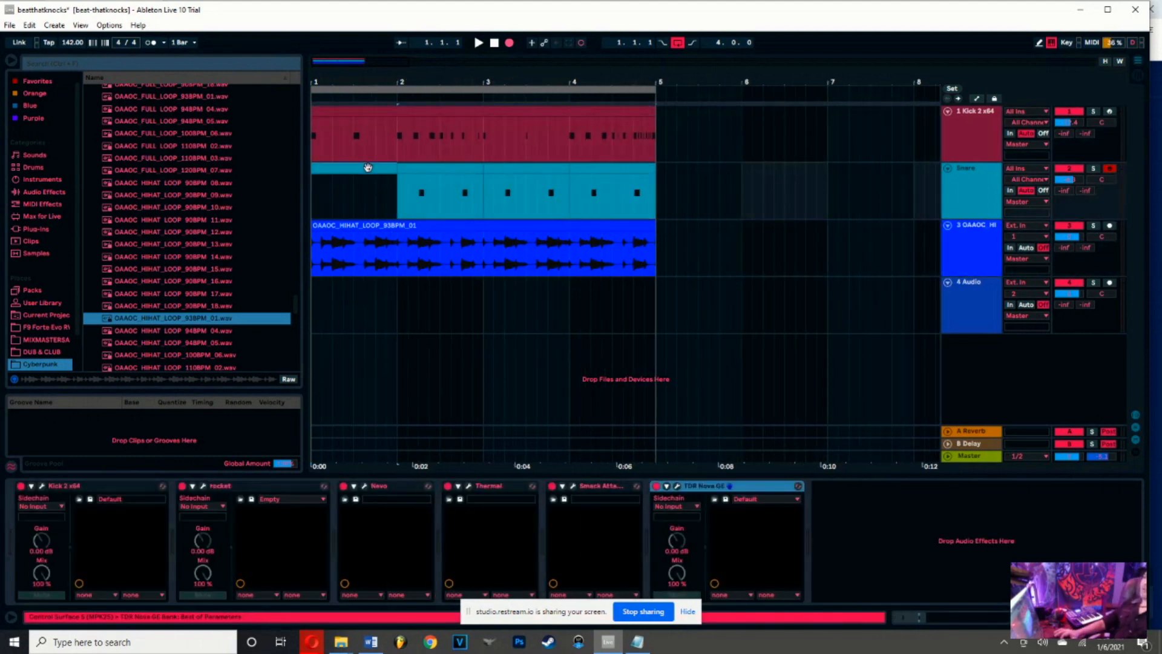
pyautogui.click(447, 225)
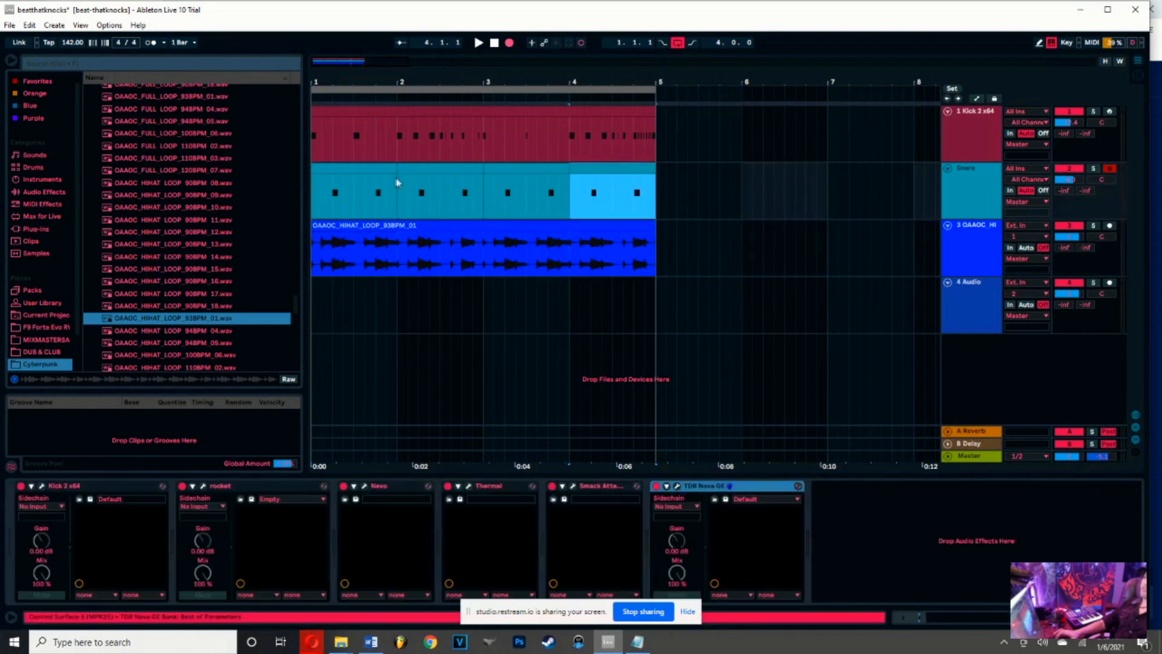
pyautogui.click(369, 170)
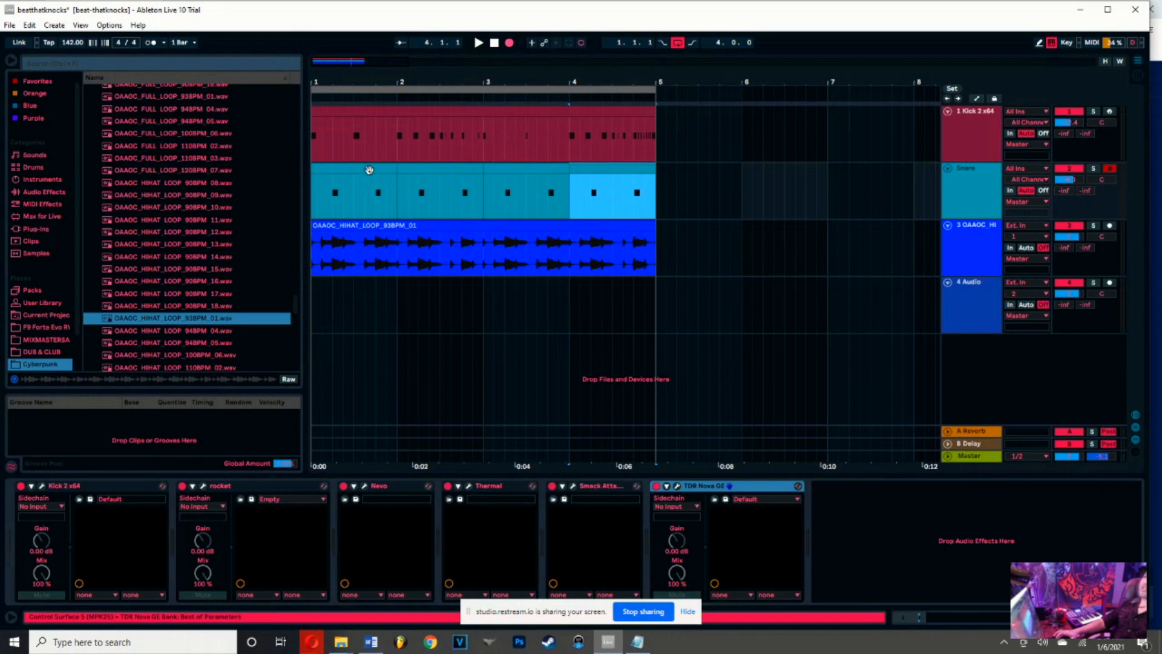
pyautogui.hotkey('ctrl', 'z')
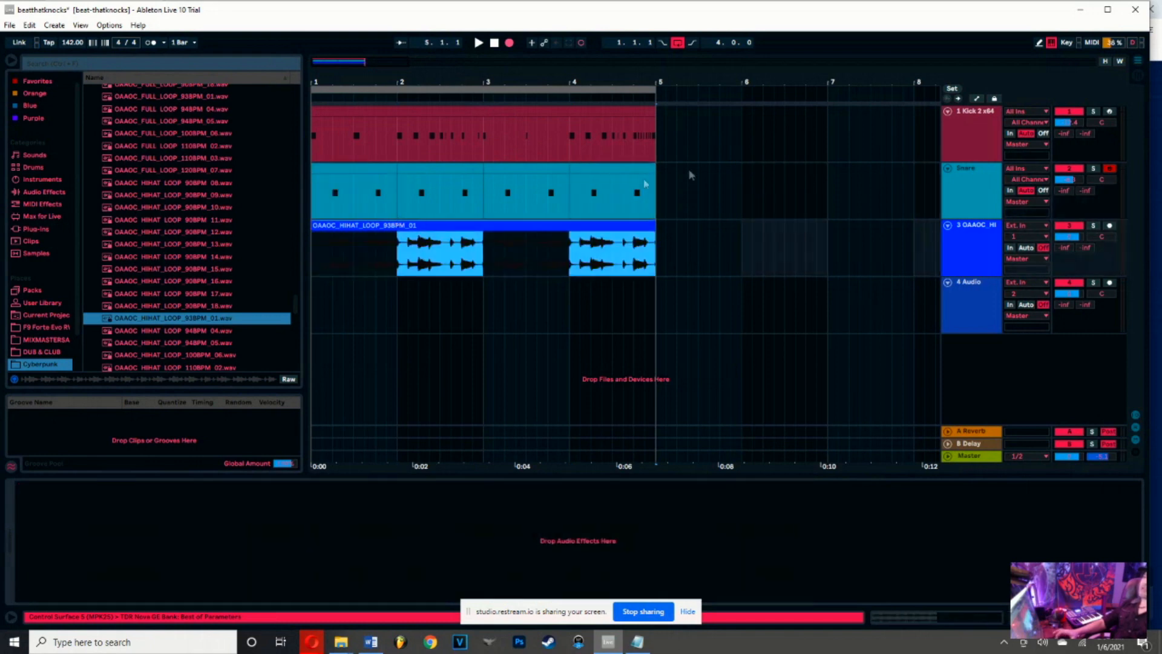
pyautogui.click(627, 171)
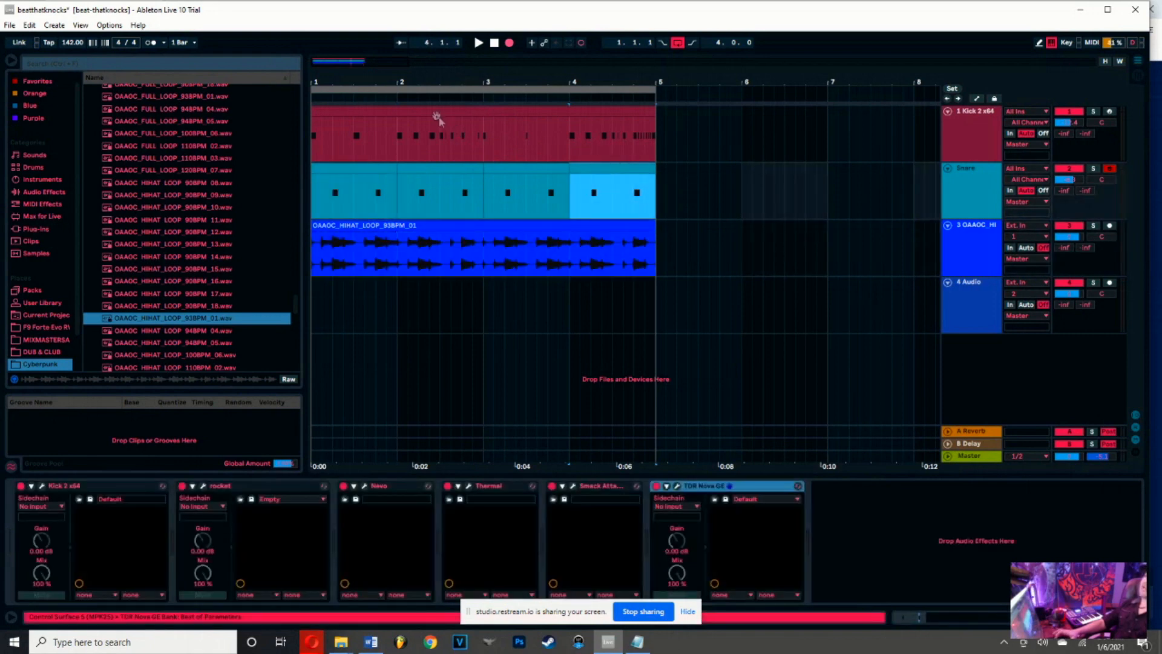
pyautogui.hotkey('ctrl', 'z')
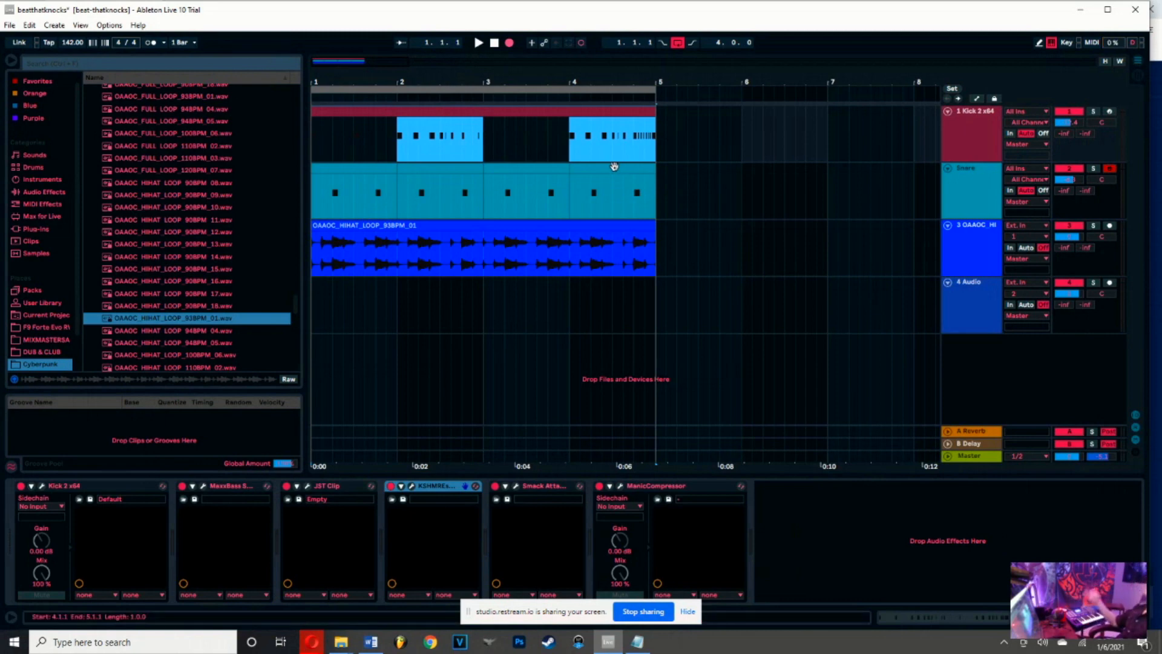
pyautogui.click(655, 241)
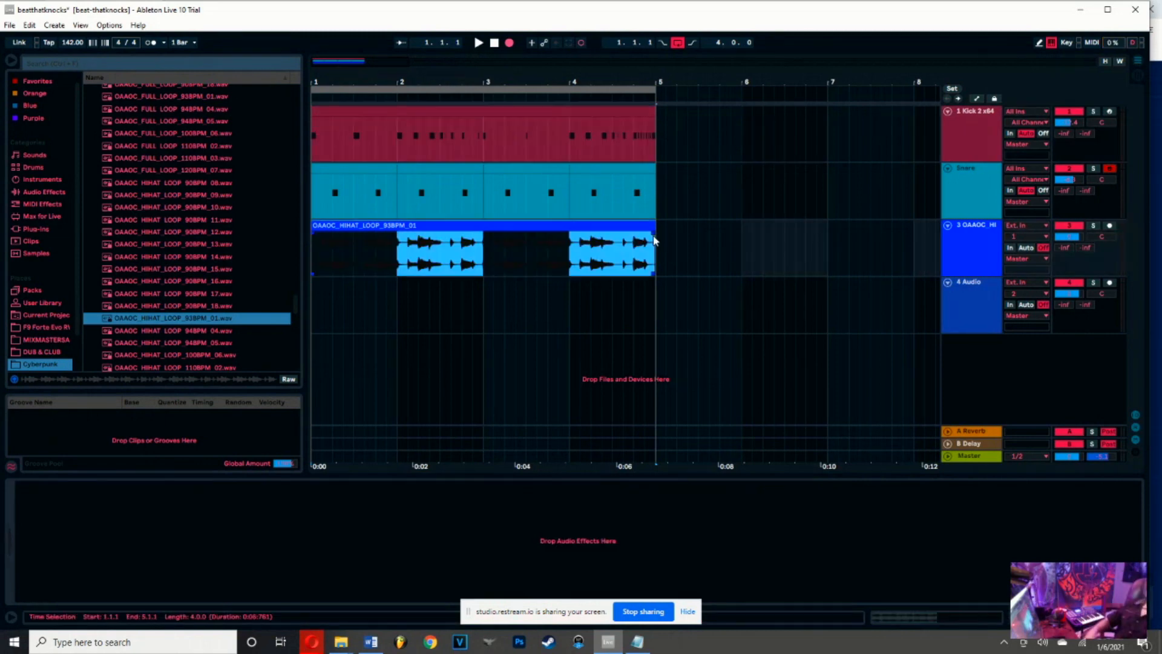
pyautogui.click(615, 169)
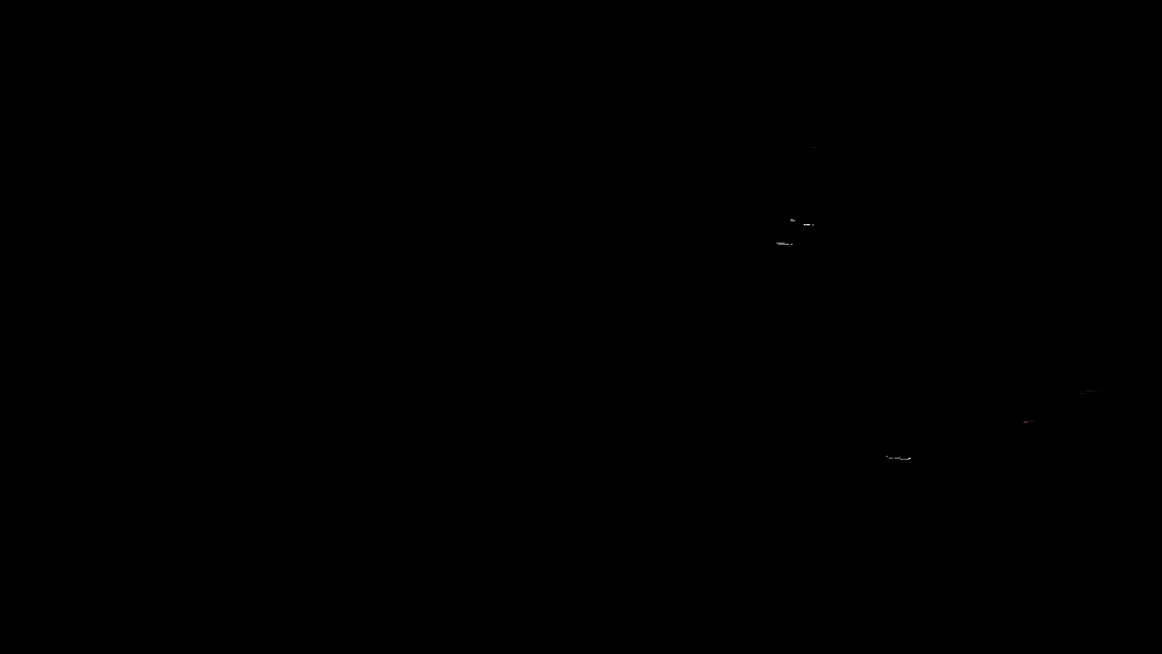